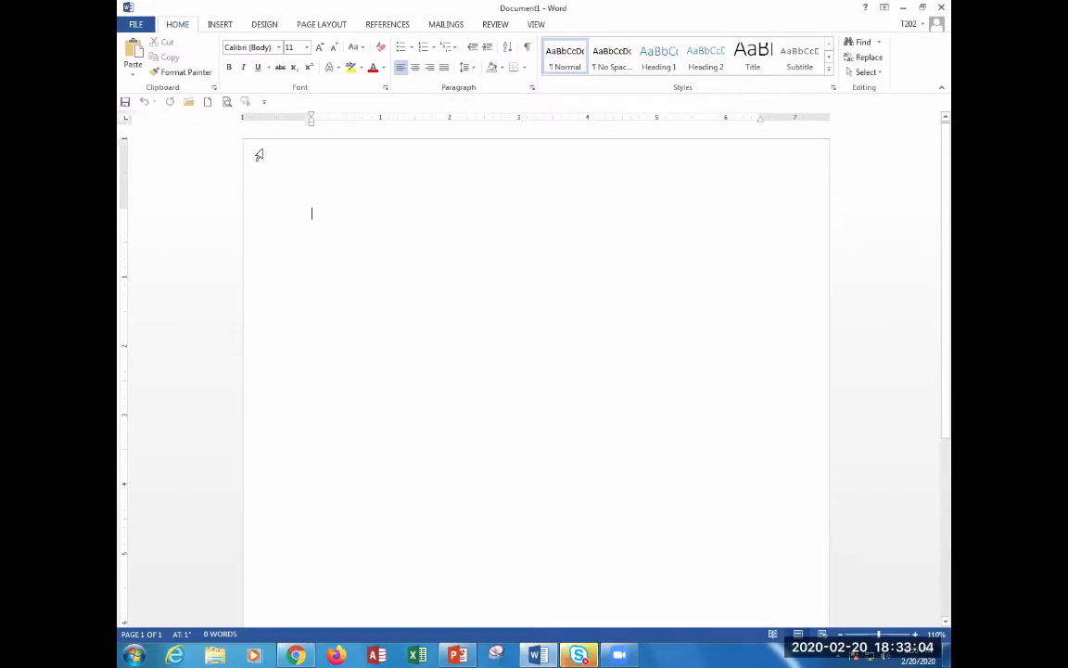
# Apply the Moderate margin preset: 1-inch top and bottom, 0.75-inch left and right.
pyautogui.click(324, 25)
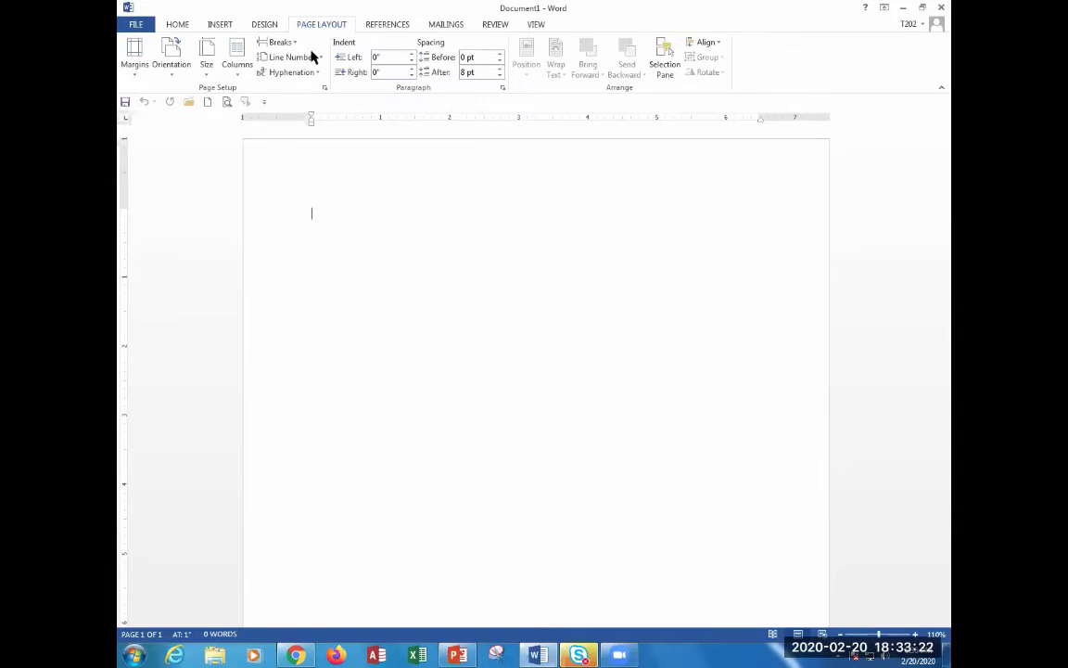
pyautogui.click(136, 69)
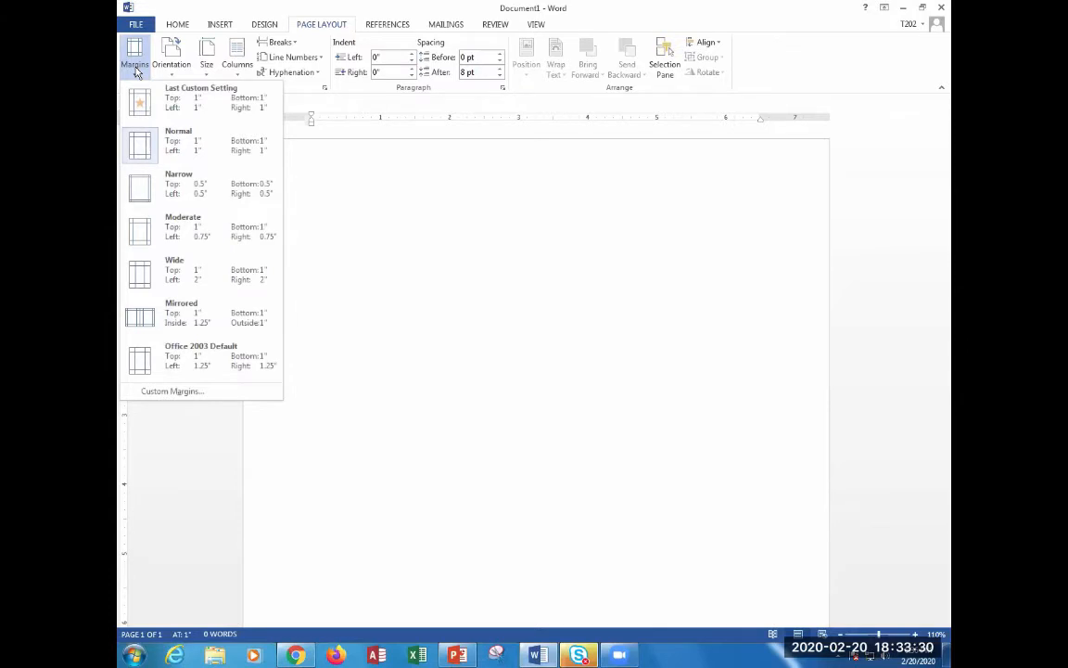
pyautogui.click(220, 233)
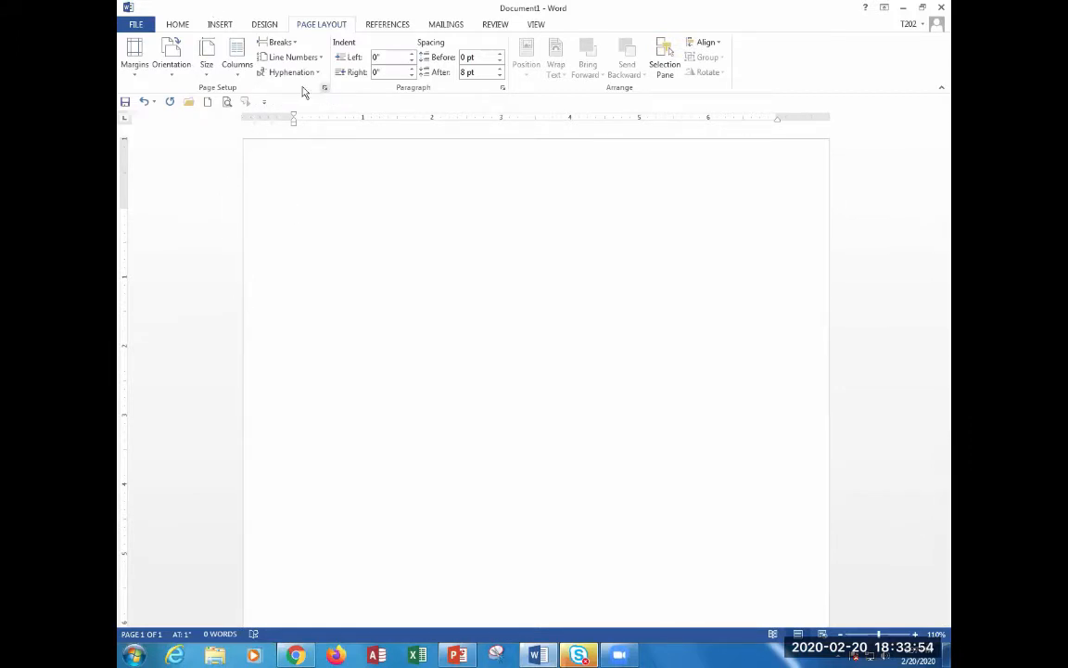
pyautogui.click(176, 25)
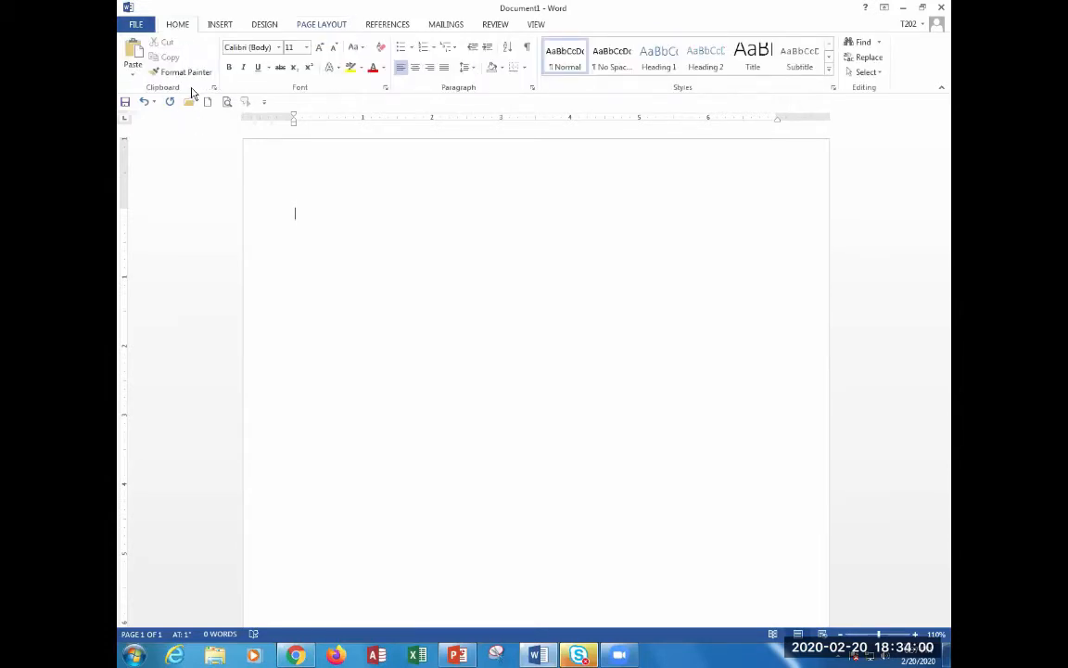
pyautogui.hotkey('ctrl', 'p')
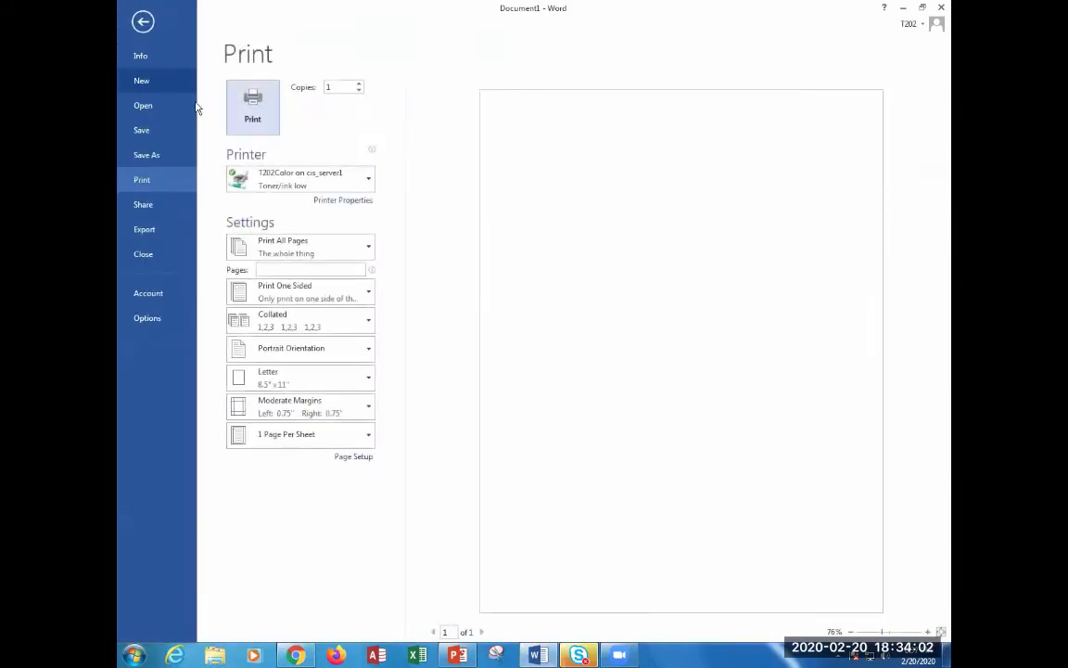
pyautogui.click(366, 461)
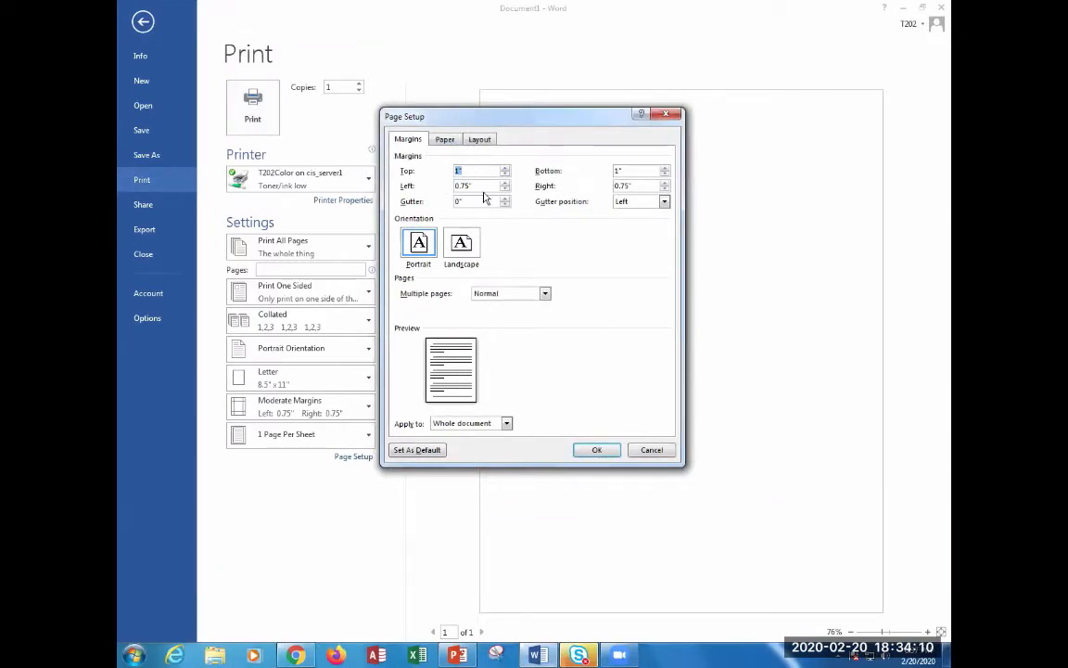
pyautogui.click(652, 452)
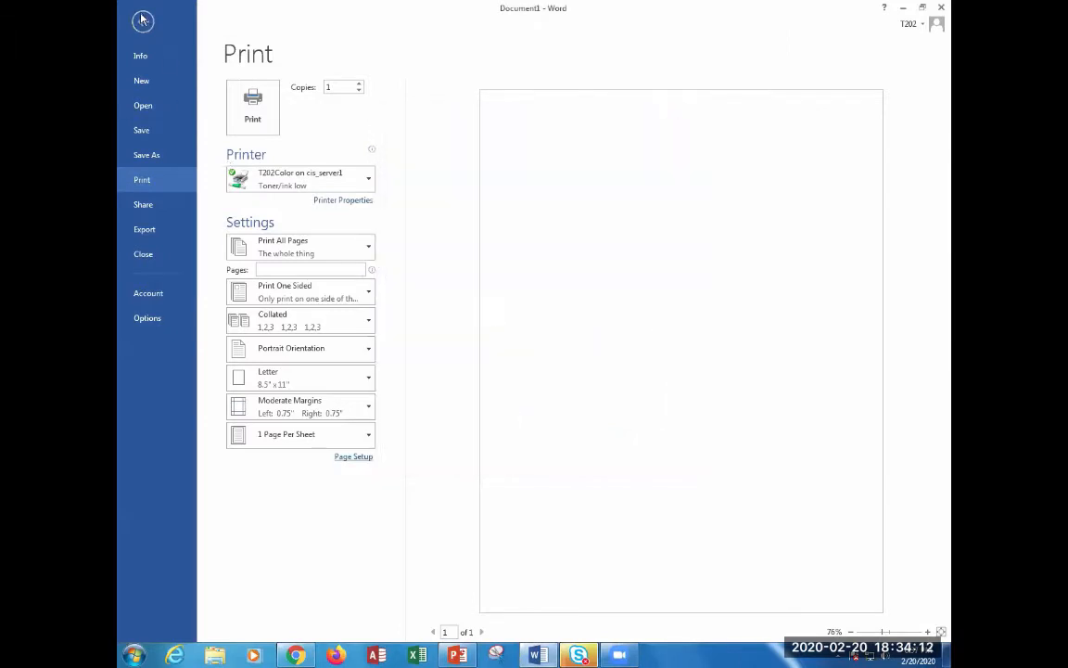
pyautogui.press('Escape')
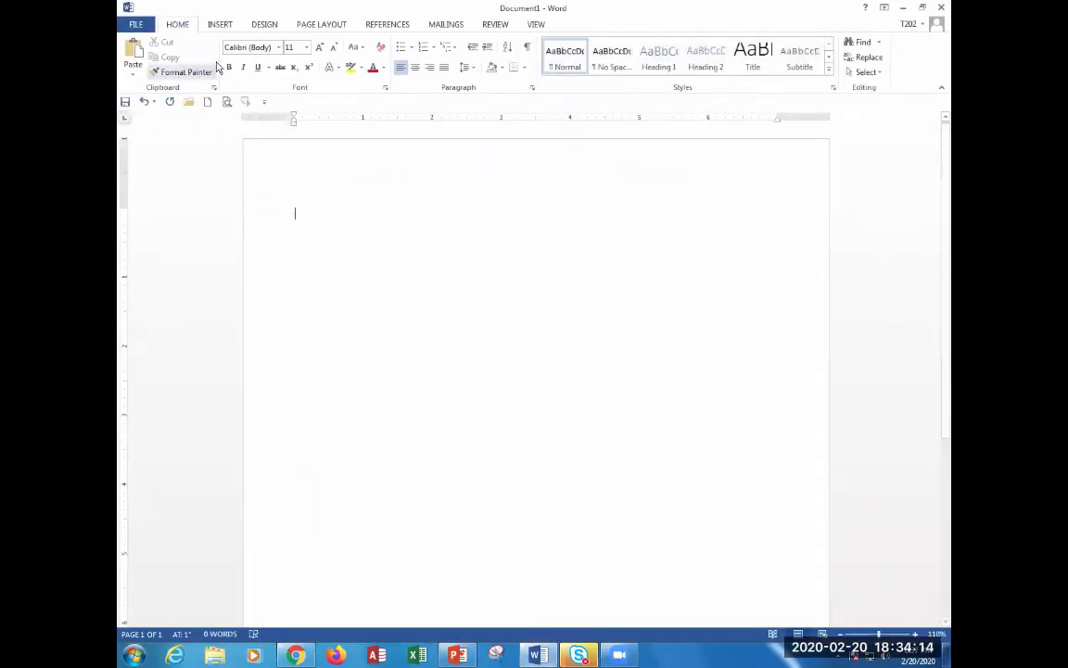
# Accept the unchanged margins in the Page Setup dialog, then bring up the Insert features.
pyautogui.click(321, 26)
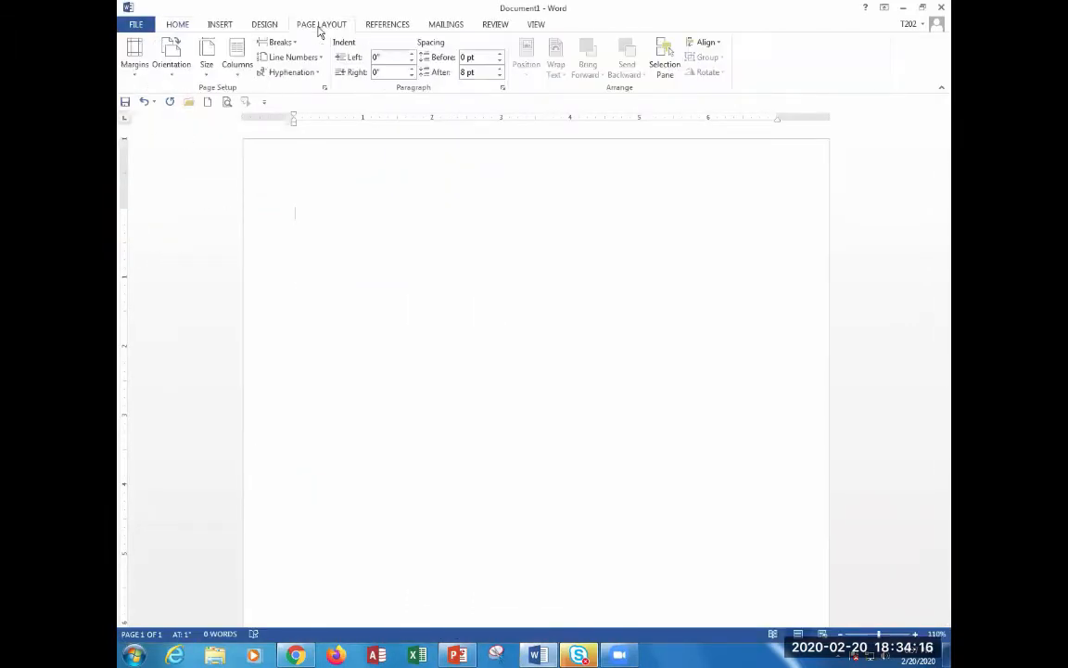
pyautogui.click(324, 88)
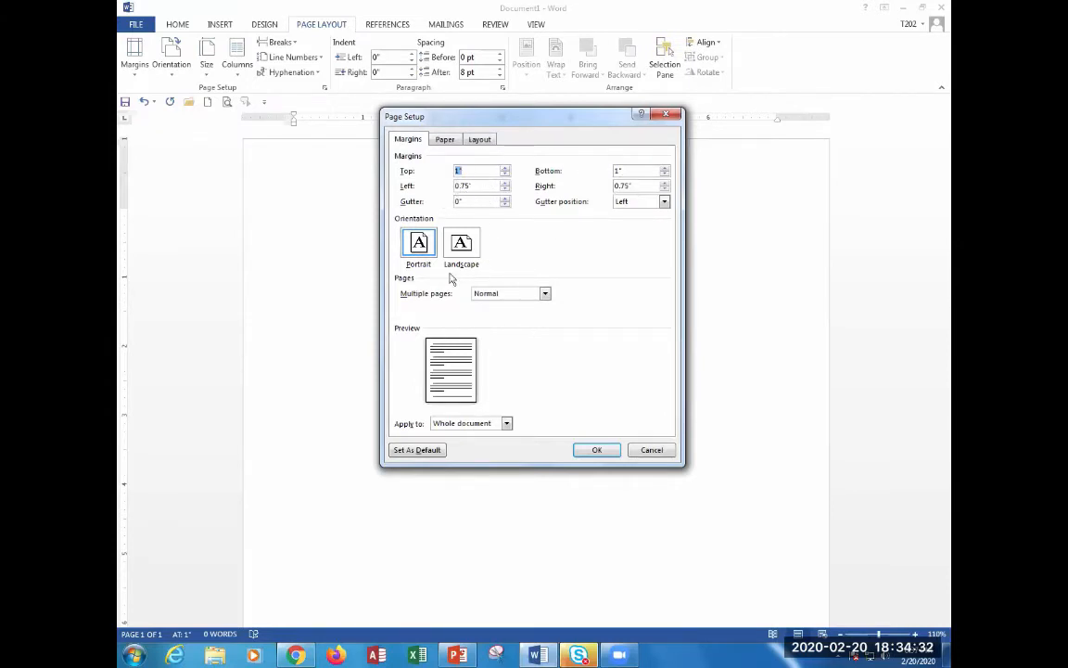
pyautogui.click(590, 450)
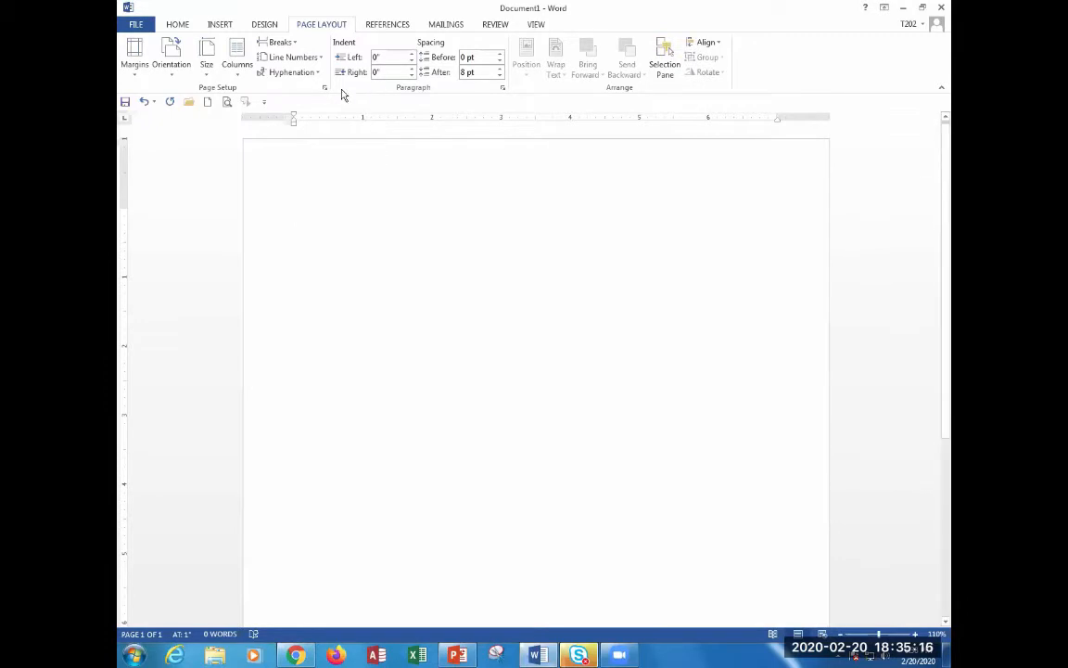
pyautogui.click(223, 26)
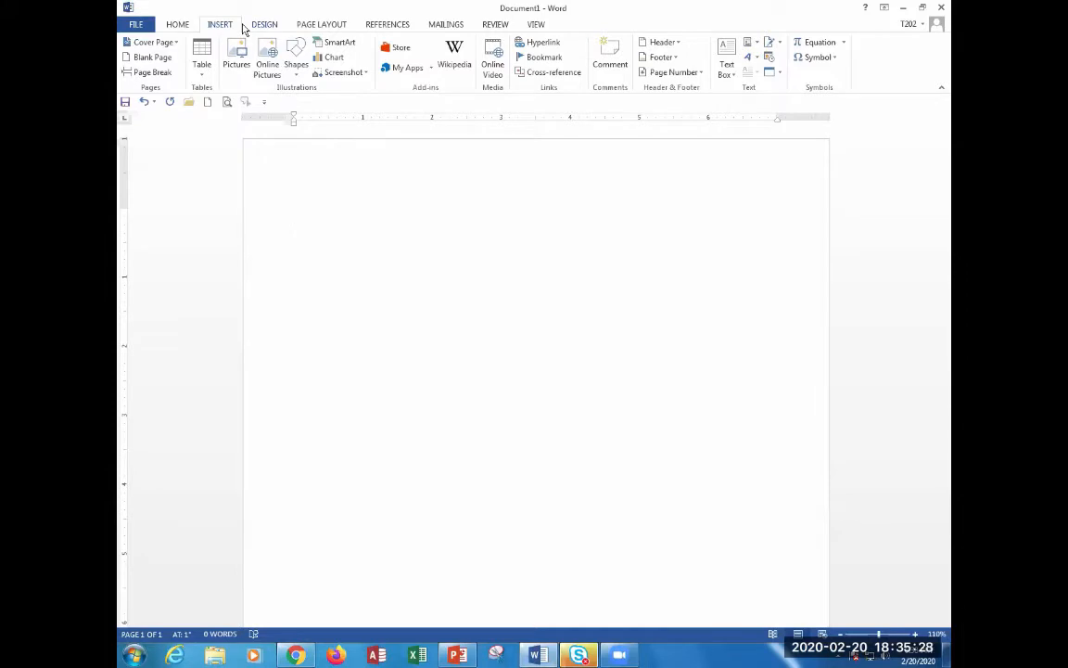
# Draw a wide Rectangle shape across the top of the page.
pyautogui.click(302, 76)
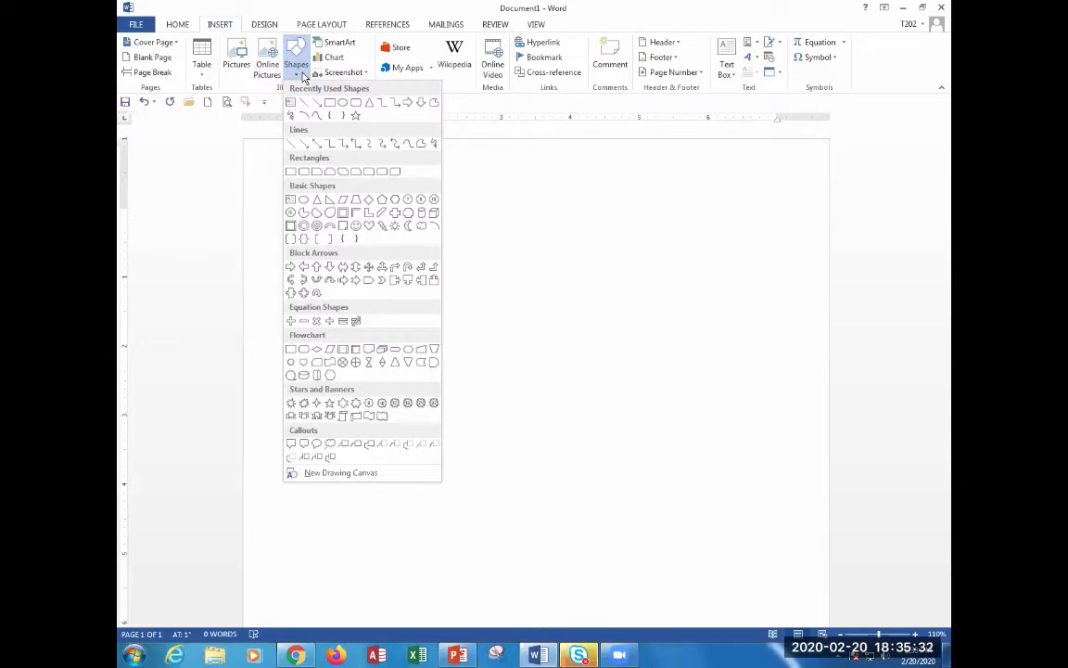
pyautogui.click(290, 174)
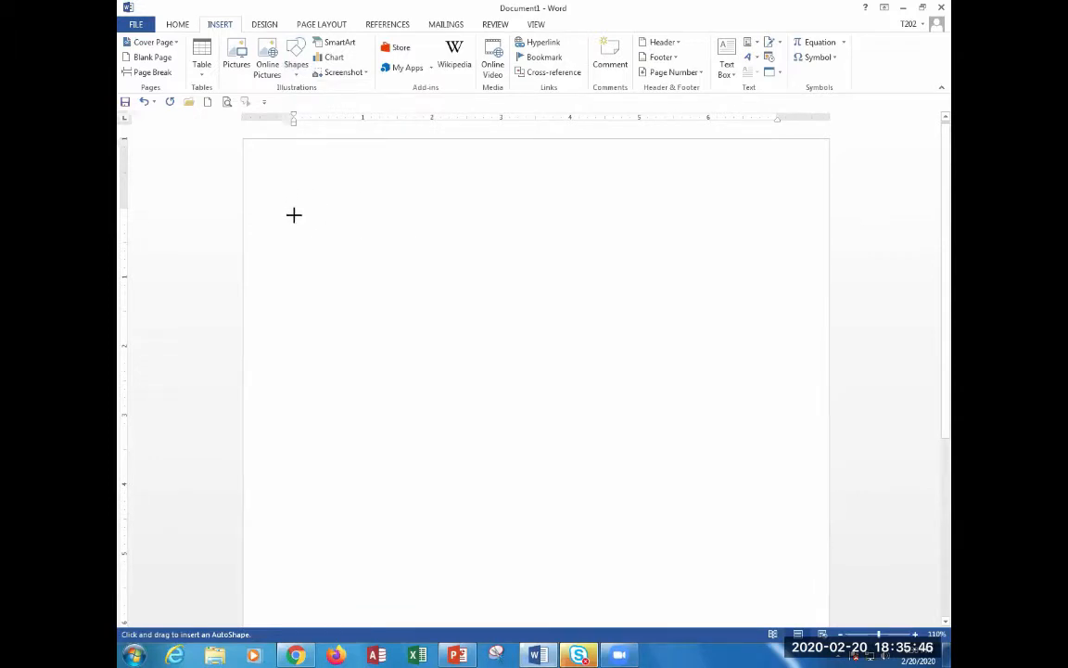
pyautogui.moveTo(295, 215)
pyautogui.mouseDown()
pyautogui.moveTo(539, 260)
pyautogui.moveTo(786, 264)
pyautogui.moveTo(763, 256)
pyautogui.mouseUp()
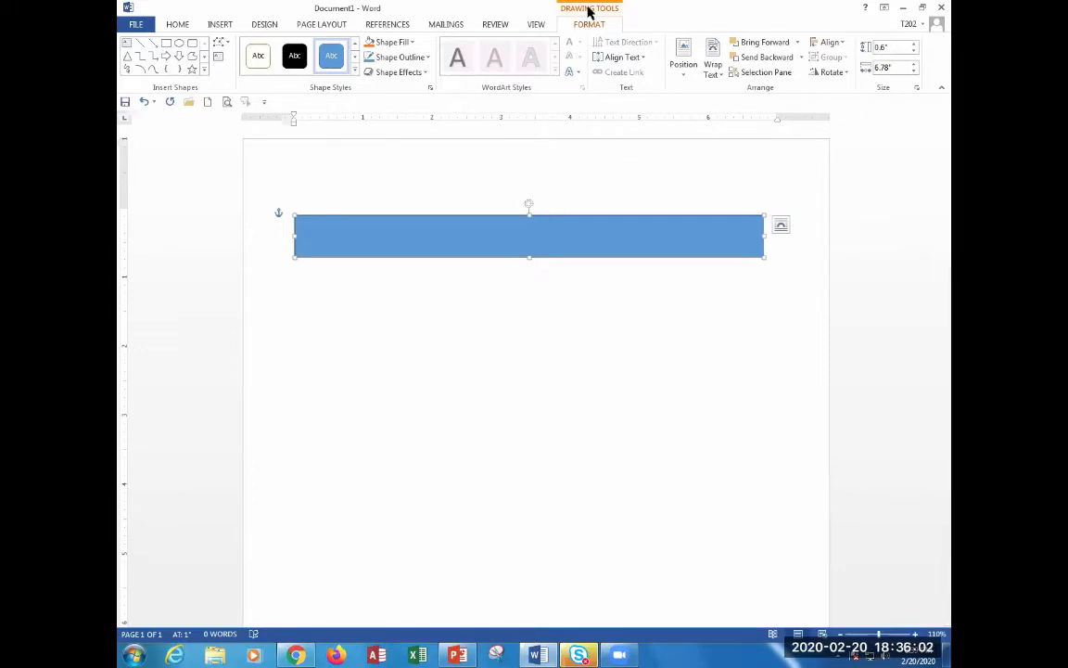
# Set the banner's shape height to 0.53 inches and its width to 5.7 inches.
pyautogui.click(893, 51)
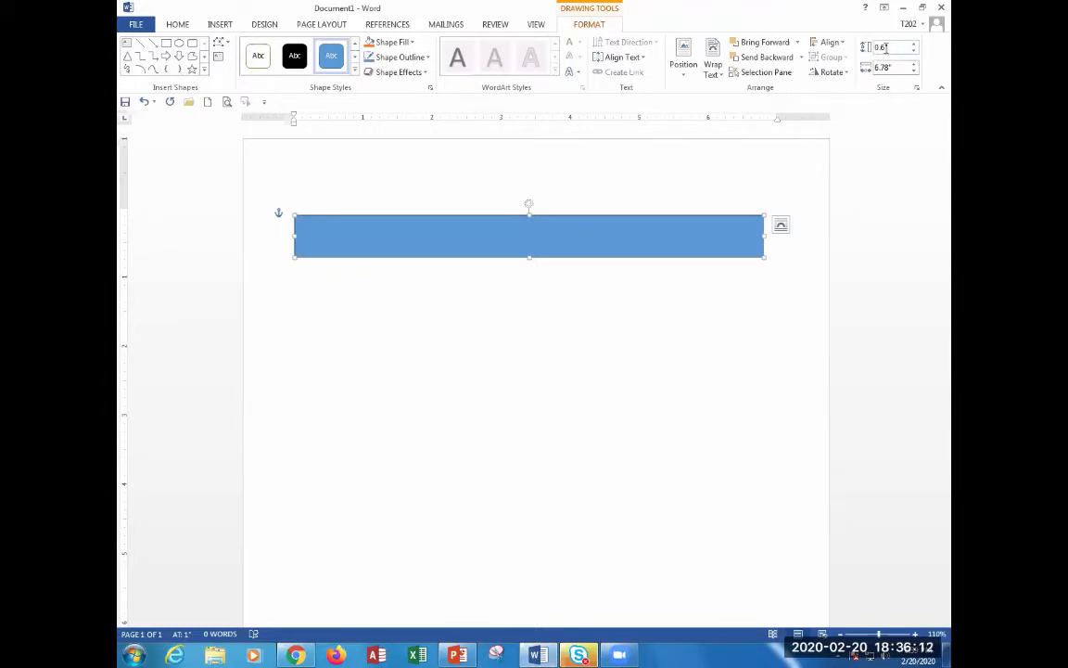
pyautogui.write('0.53')
pyautogui.press('Return')
pyautogui.click(906, 67)
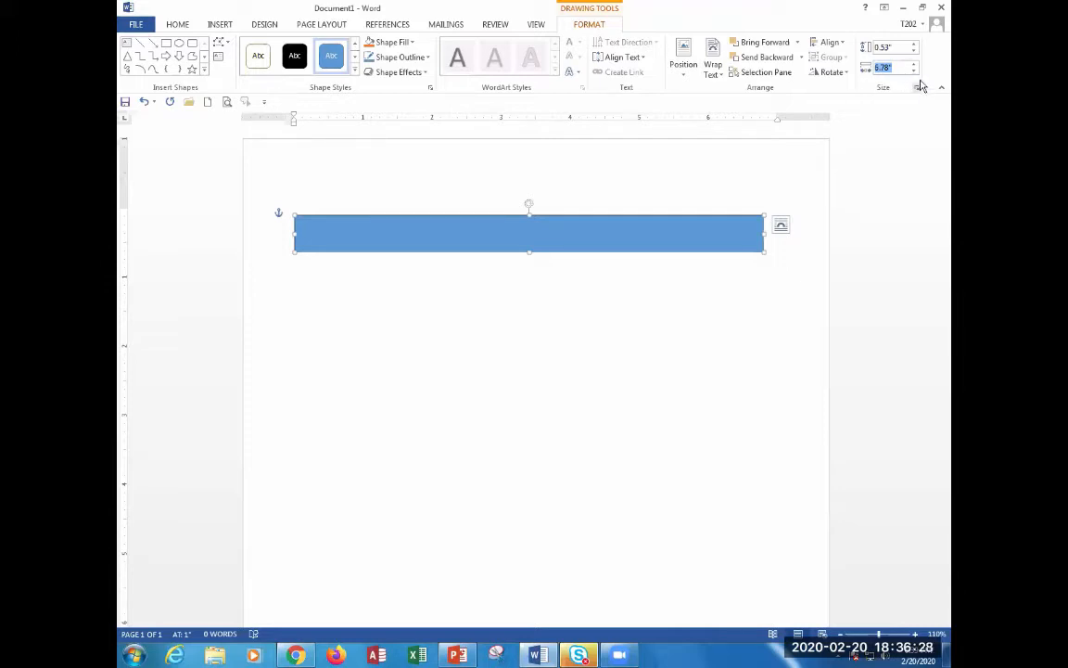
pyautogui.moveTo(914, 75); pyautogui.dragTo(914, 74)
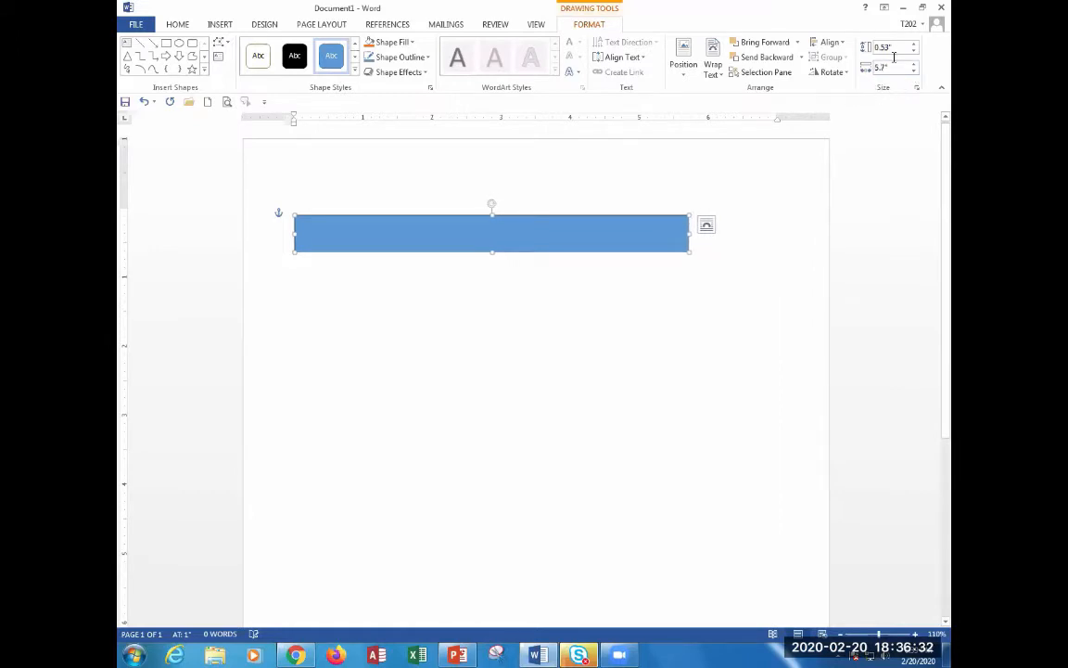
pyautogui.click(899, 46)
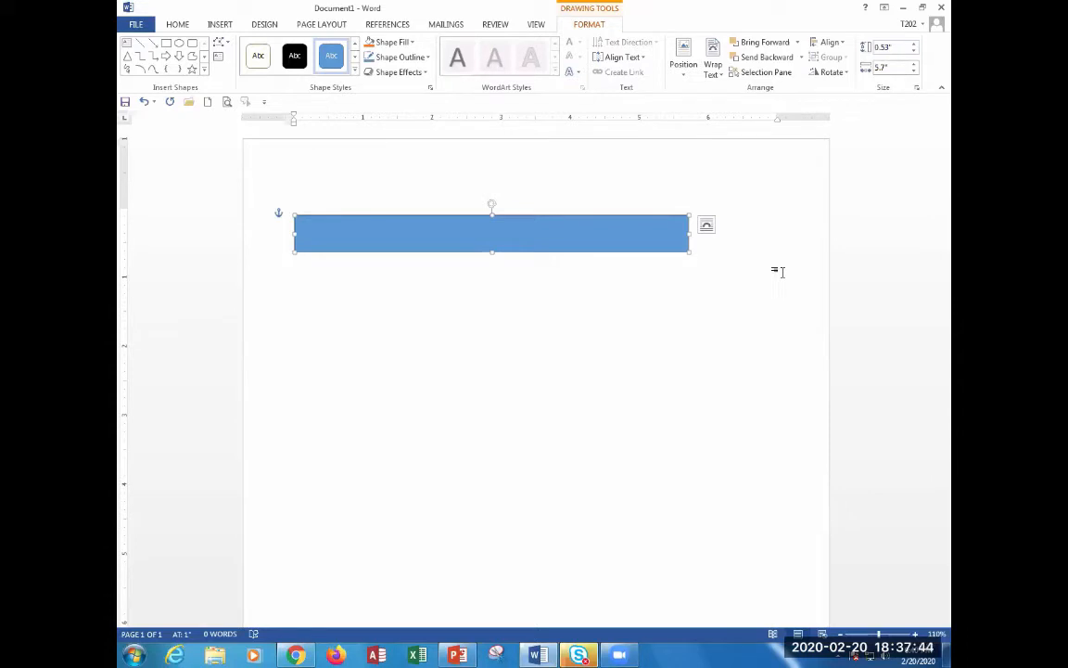
# Select the blue rectangle, view its wrapping choices, and nudge it slightly to the right.
pyautogui.press('Escape')
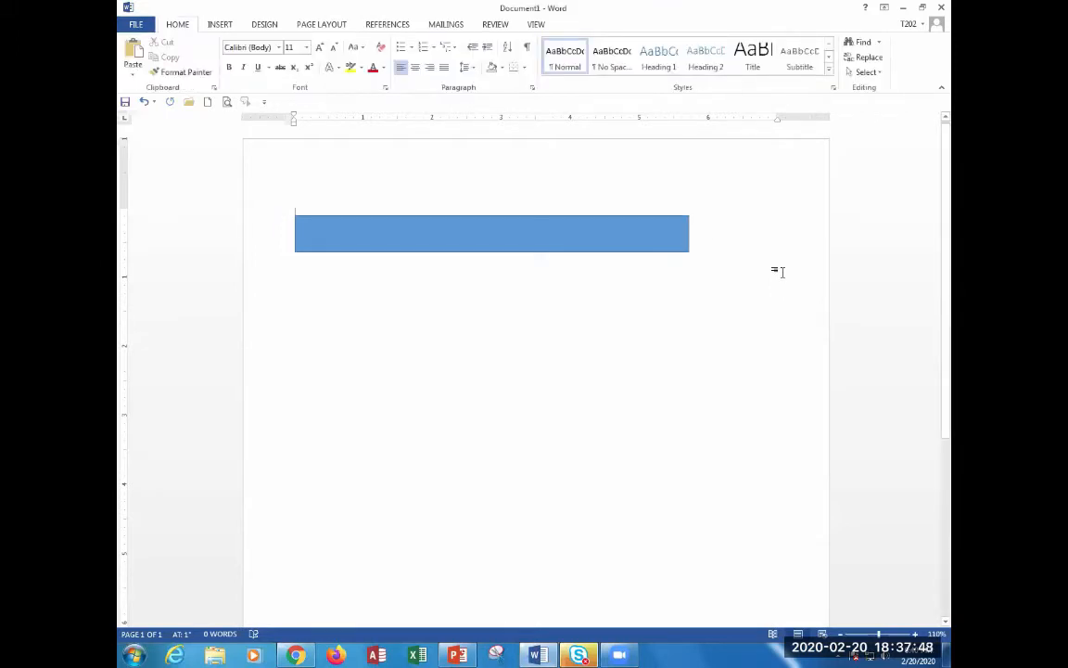
pyautogui.click(506, 230)
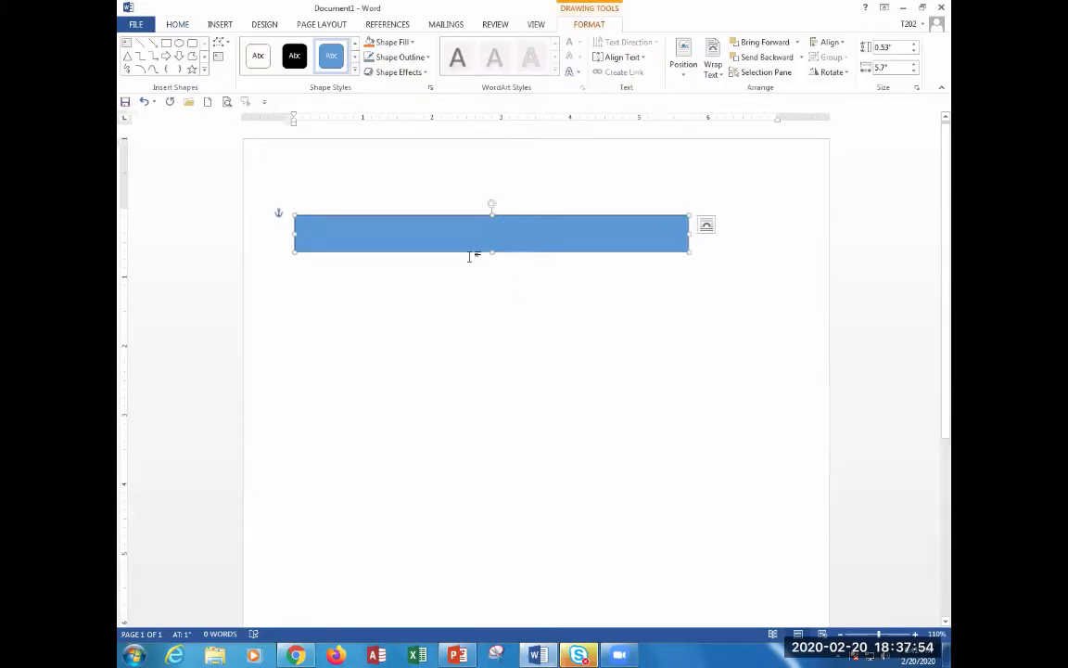
pyautogui.click(271, 214)
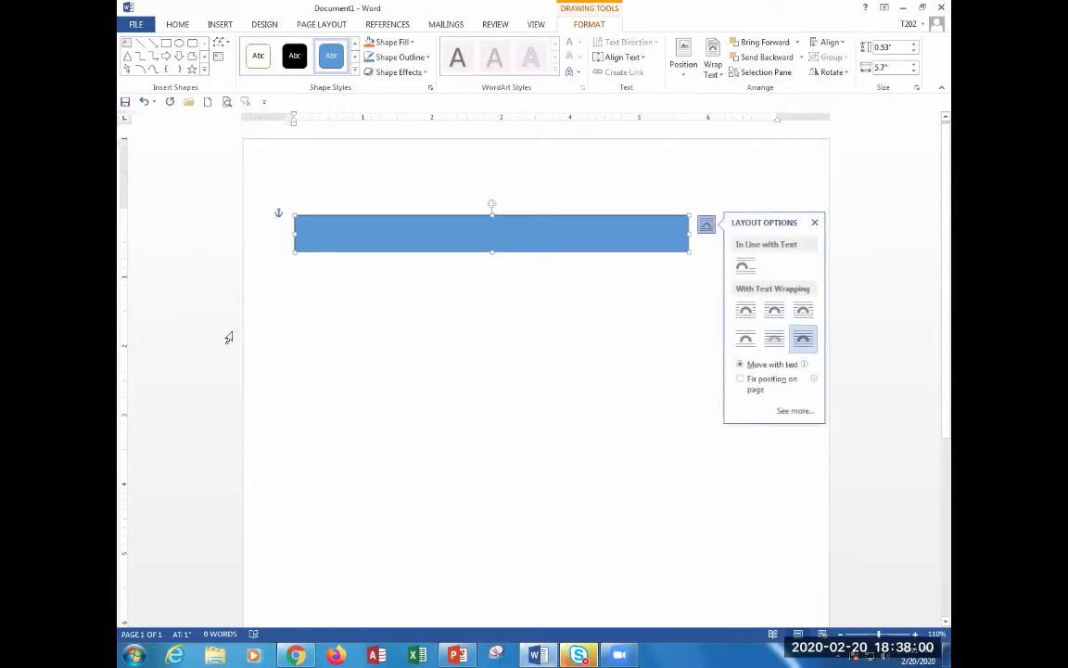
pyautogui.moveTo(508, 224)
pyautogui.mouseDown()
pyautogui.moveTo(585, 395)
pyautogui.moveTo(551, 257)
pyautogui.moveTo(393, 420)
pyautogui.moveTo(632, 476)
pyautogui.moveTo(594, 479)
pyautogui.moveTo(569, 222)
pyautogui.moveTo(563, 284)
pyautogui.moveTo(519, 199)
pyautogui.moveTo(519, 215)
pyautogui.mouseUp()
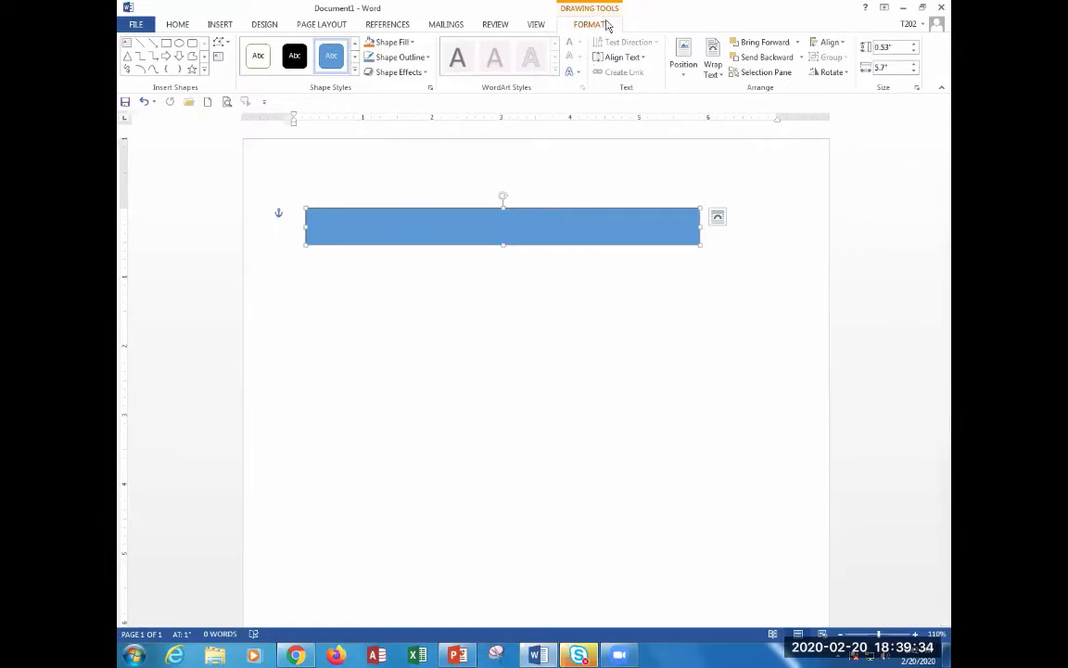
# Position the blue banner at the top centre of the page with text wrapping.
pyautogui.click(688, 65)
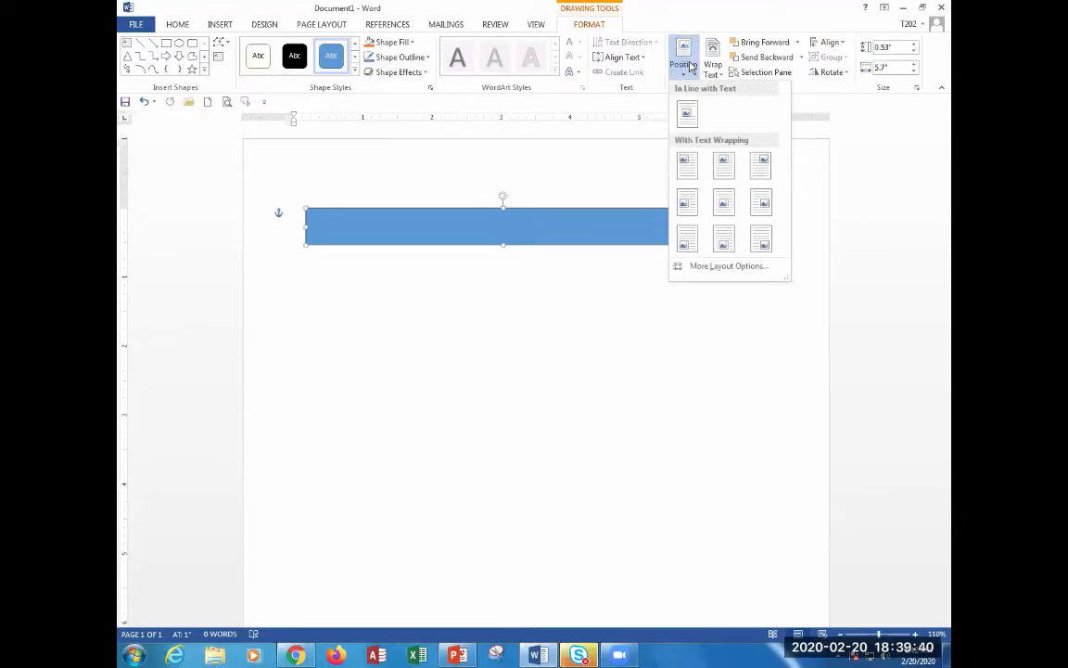
pyautogui.click(731, 183)
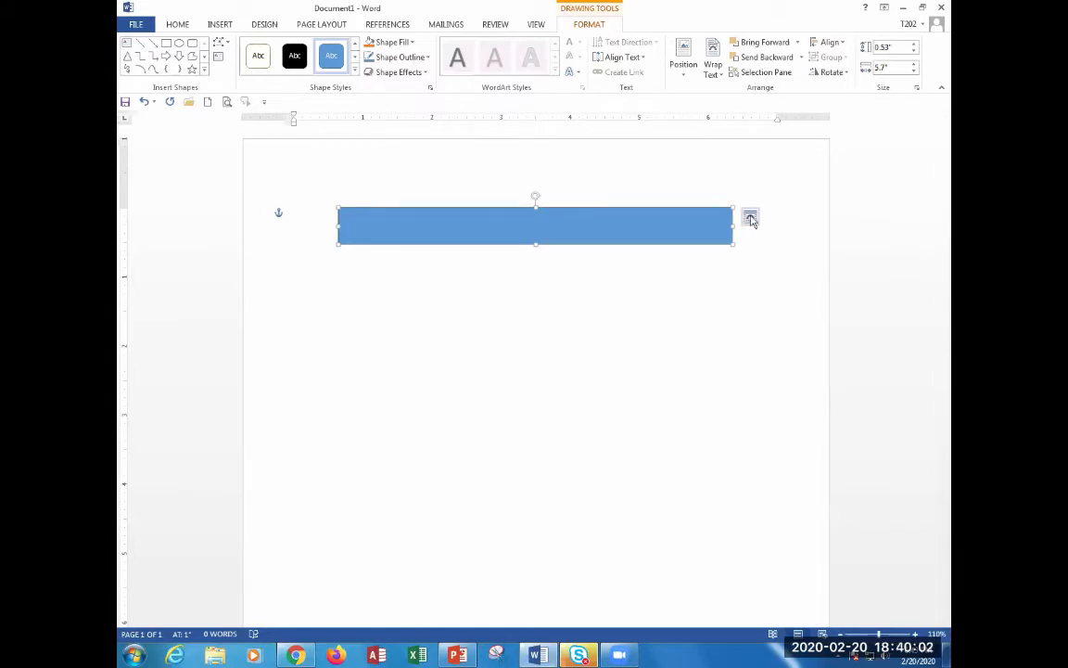
# Give the blue banner Top and Bottom text wrapping and close the layout options.
pyautogui.click(750, 219)
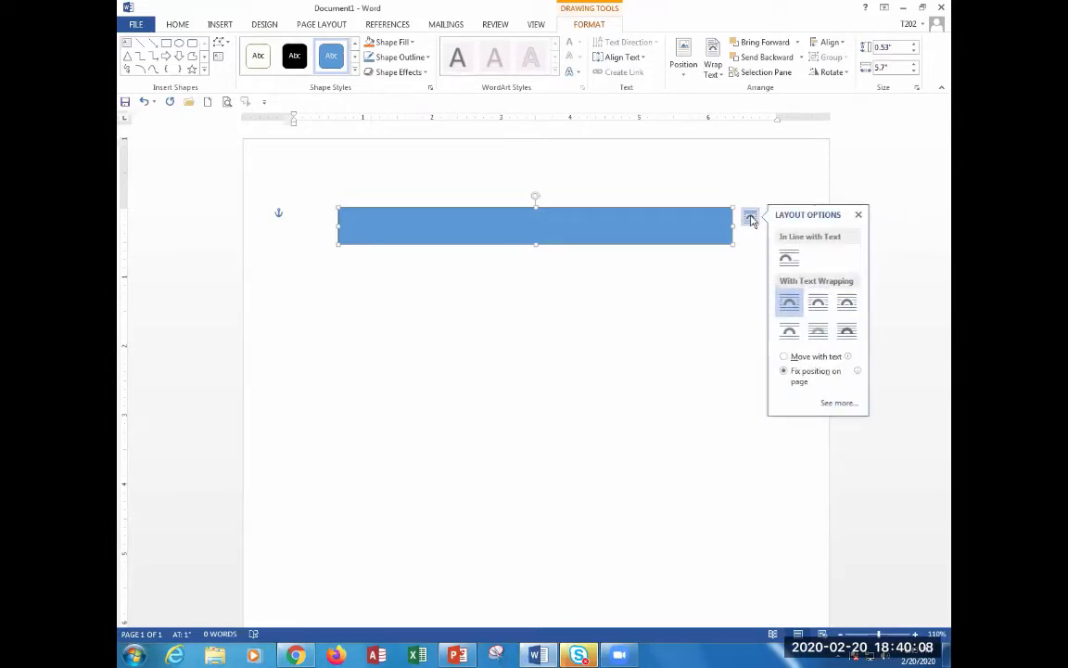
pyautogui.click(789, 336)
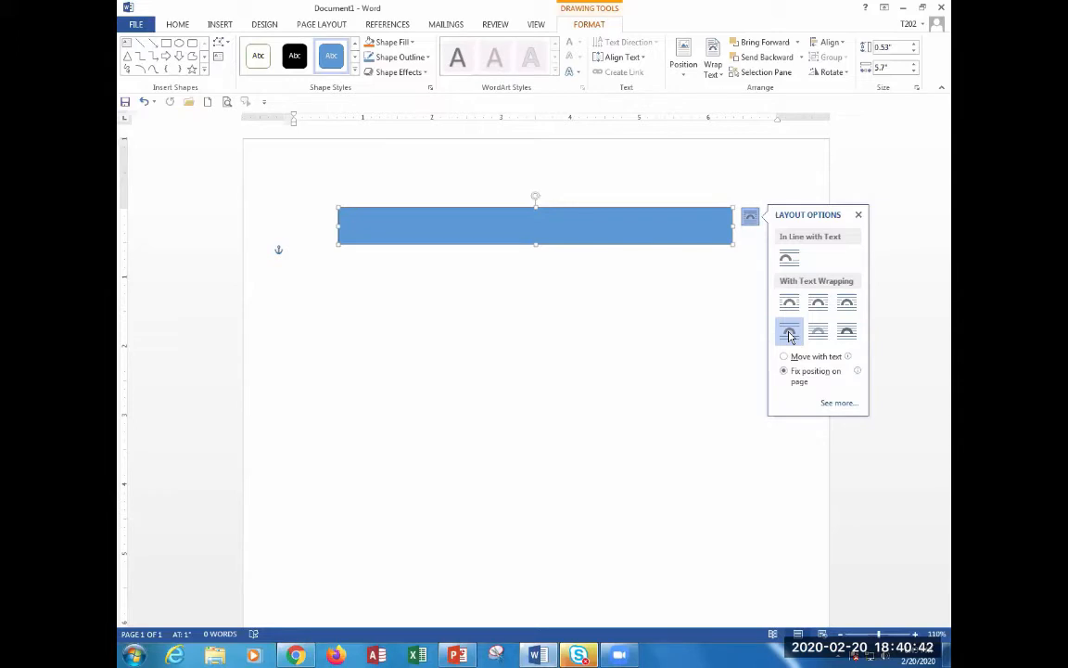
pyautogui.click(790, 334)
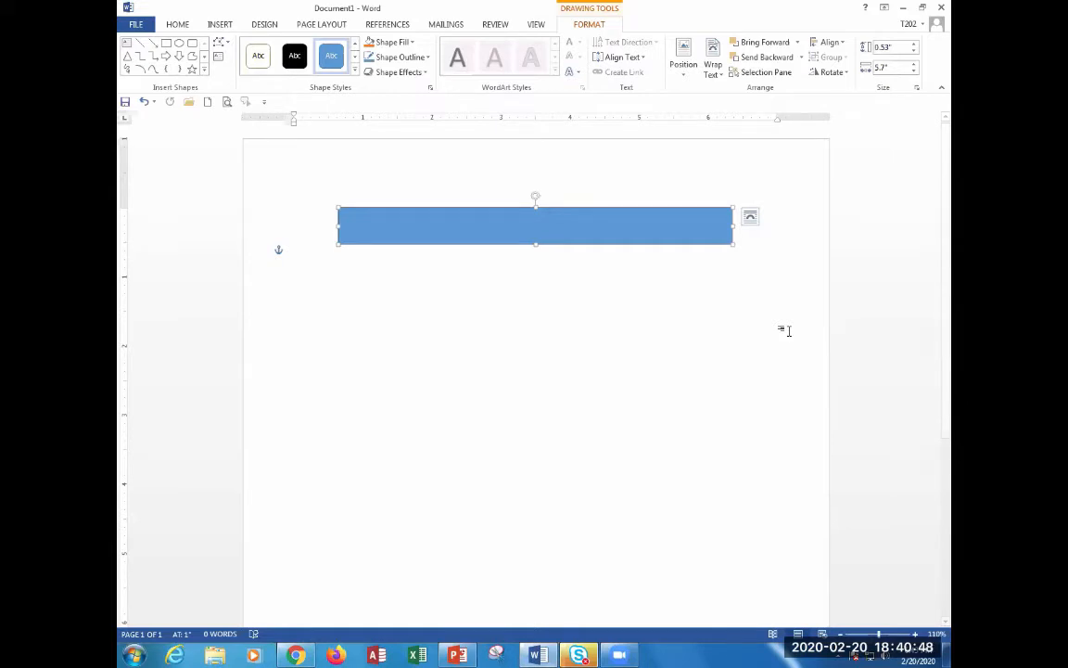
# In a new document, insert the profile_thumb (1).jpg photo and type =lorem(3,5).
pyautogui.hotkey('ctrl', 'n')
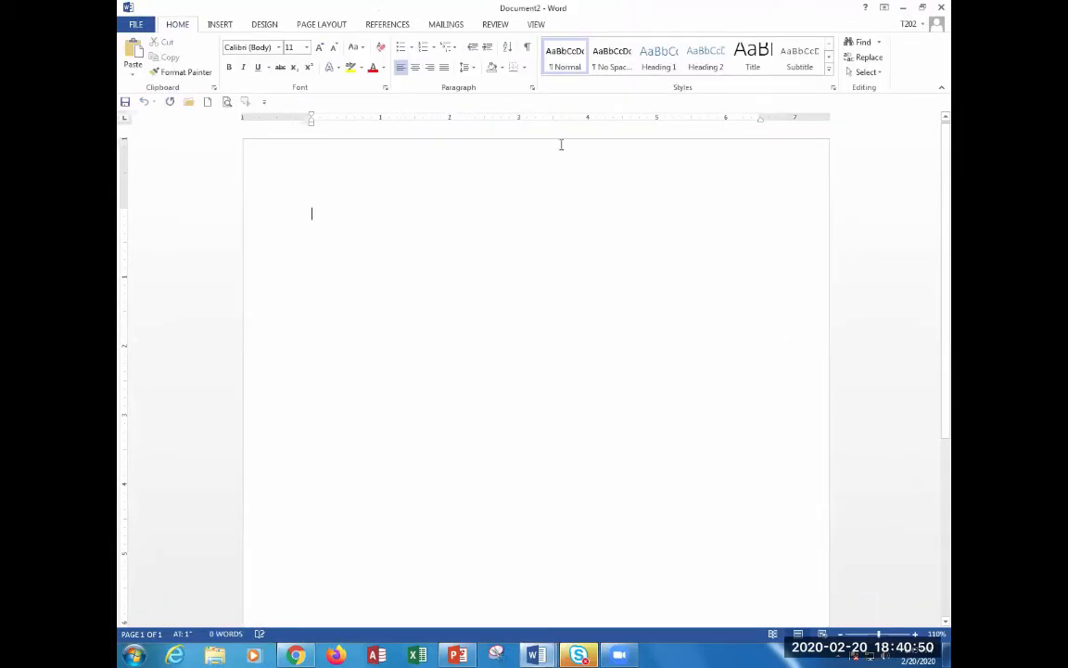
pyautogui.click(220, 24)
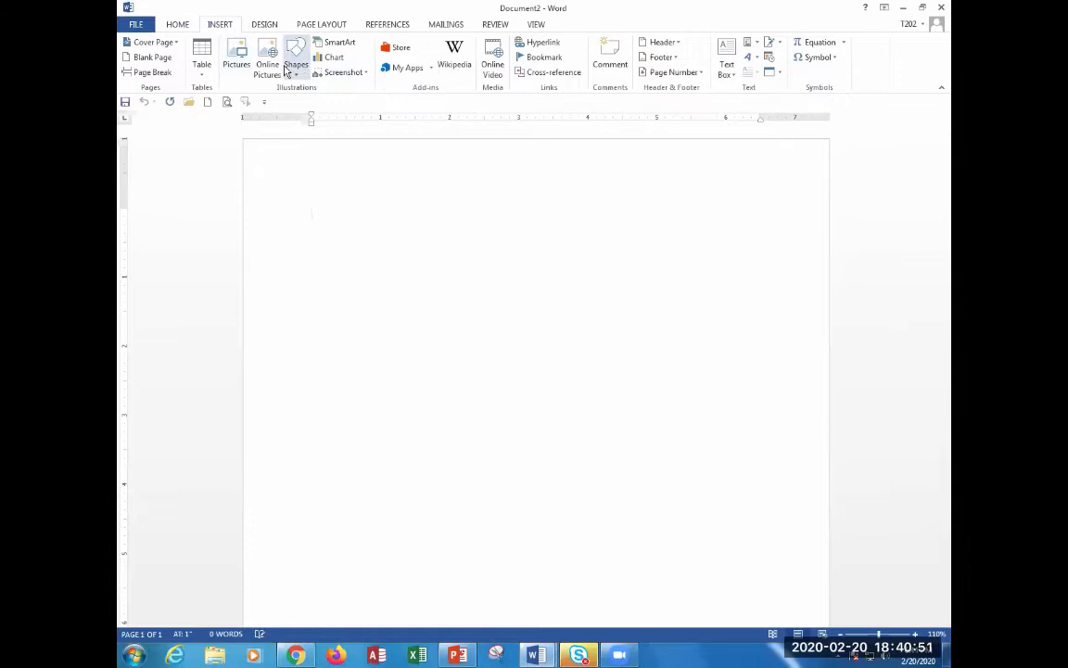
pyautogui.click(237, 57)
pyautogui.click(350, 237)
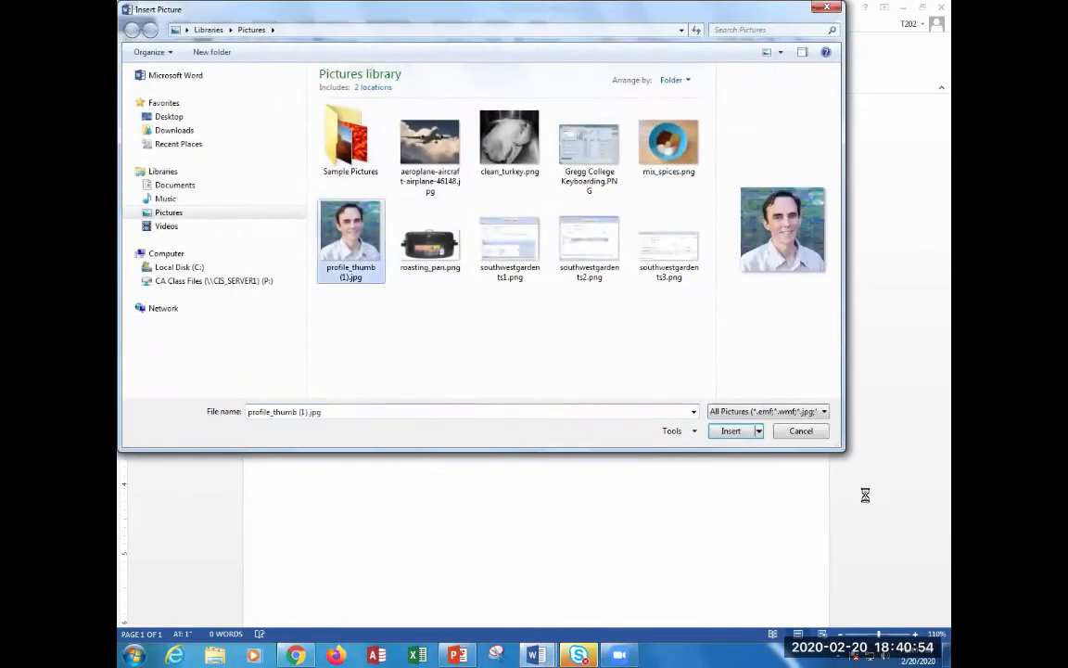
pyautogui.click(728, 432)
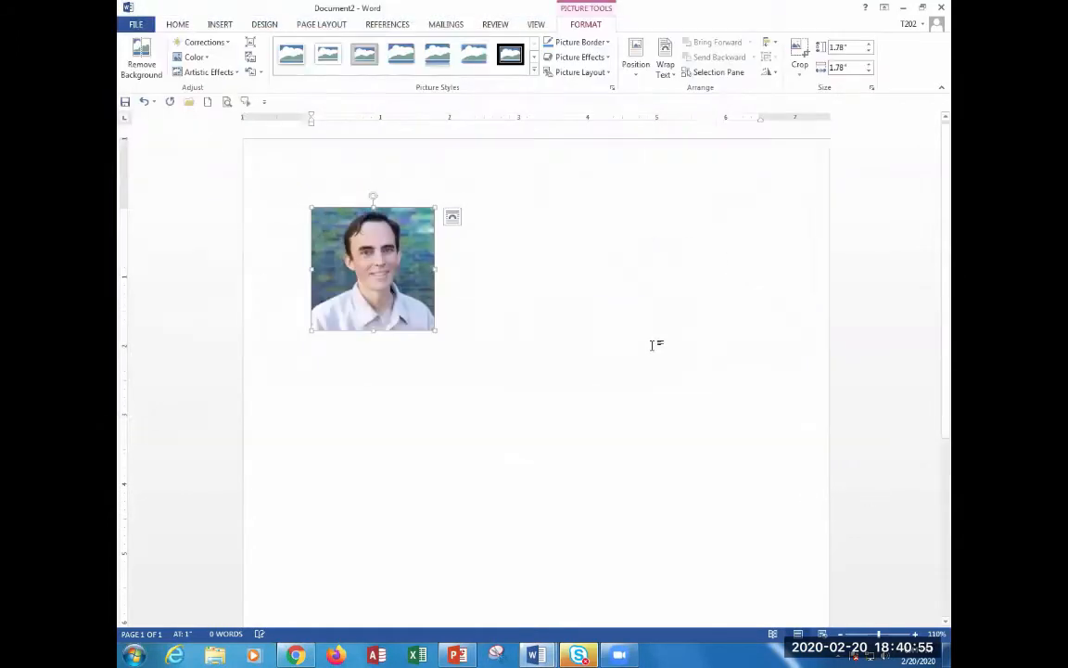
pyautogui.click(464, 312)
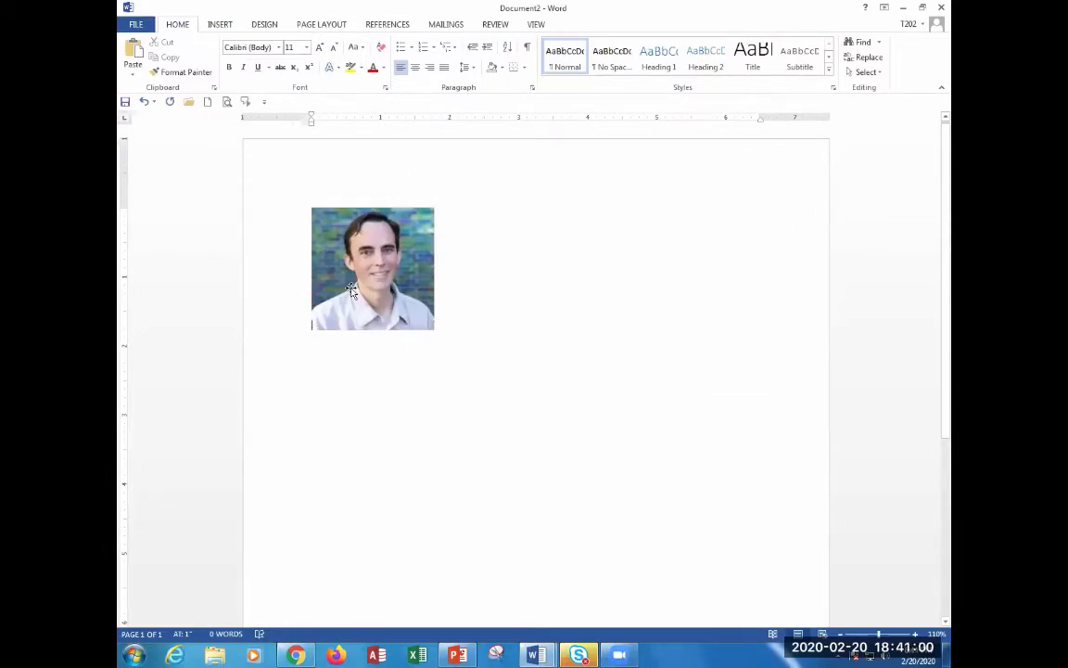
pyautogui.write('=')
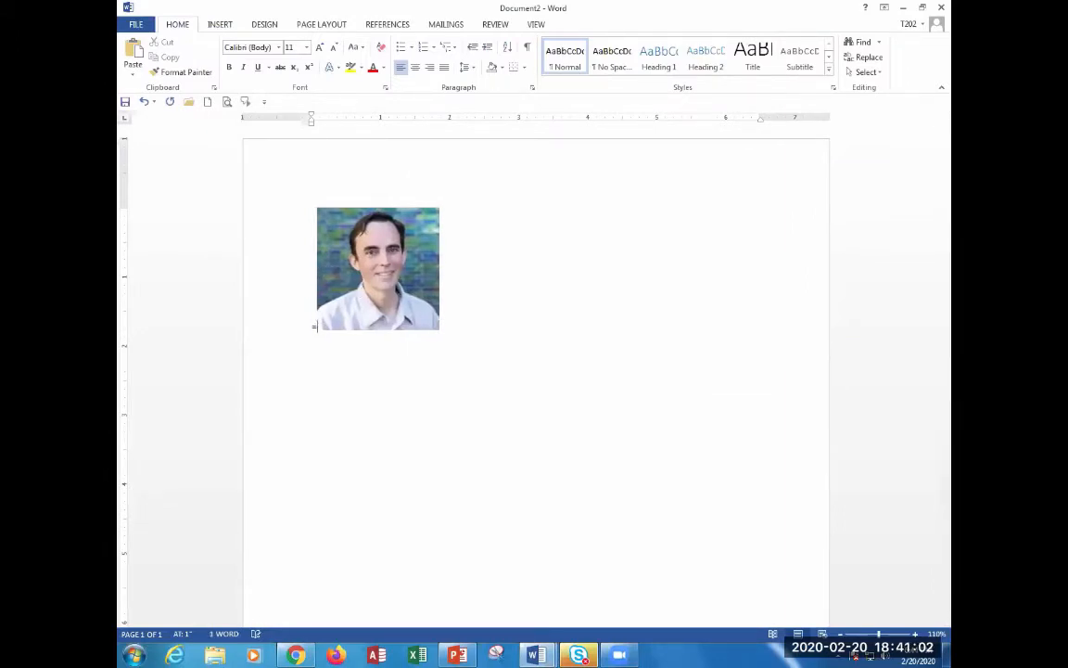
pyautogui.write('lorem(')
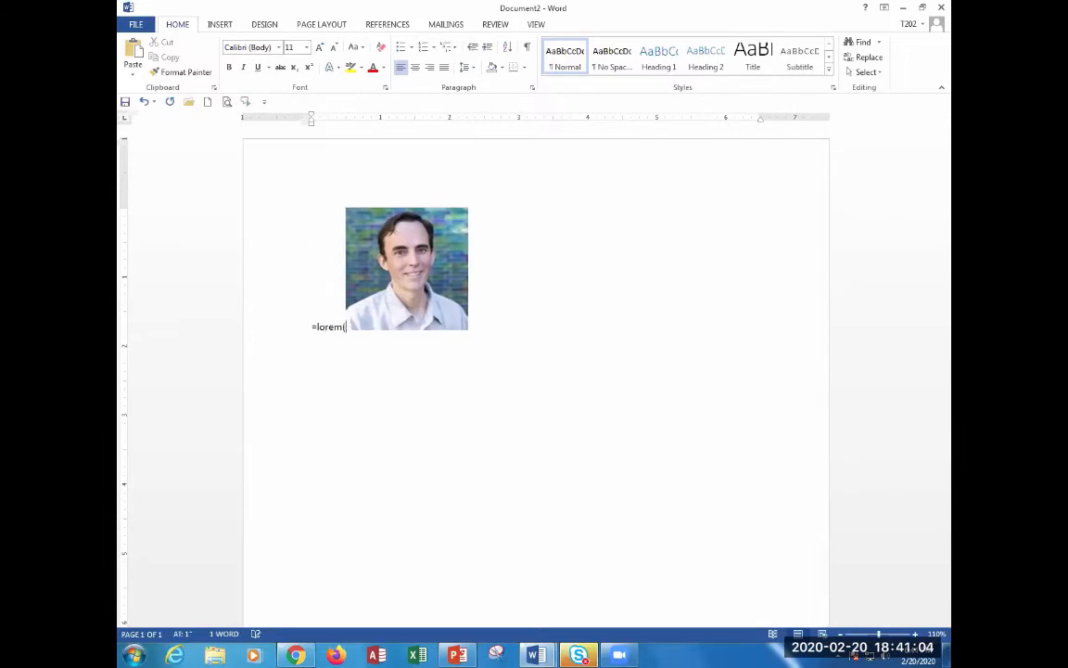
pyautogui.write('3,5')
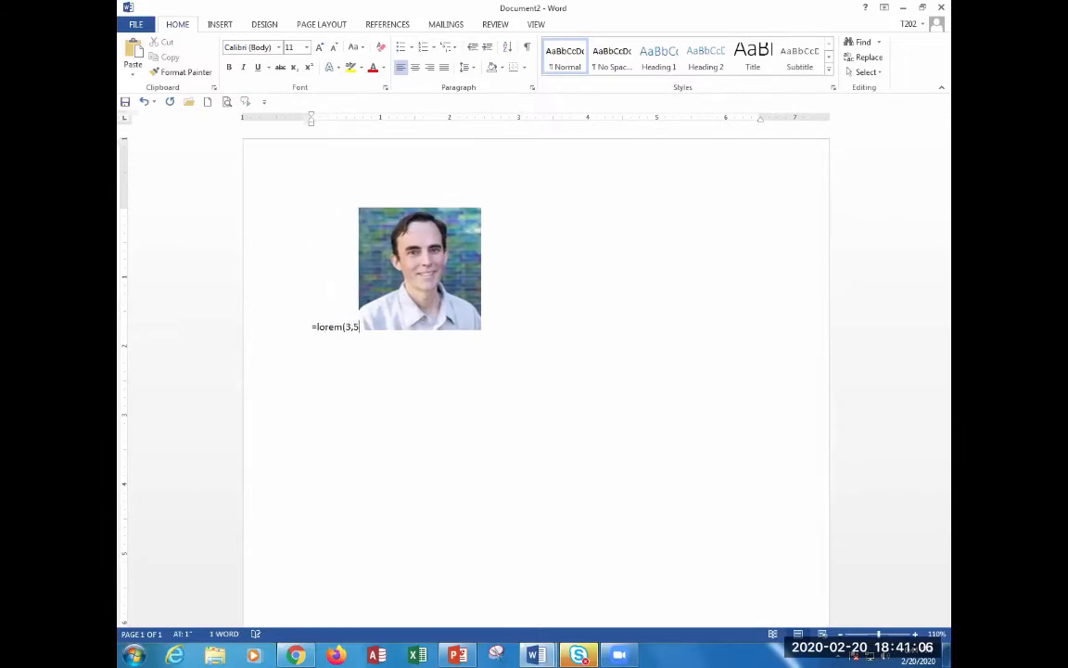
pyautogui.write(')')
# Generate three lorem ipsum paragraphs and move the photo to the end of the first paragraph.
pyautogui.press('Return')
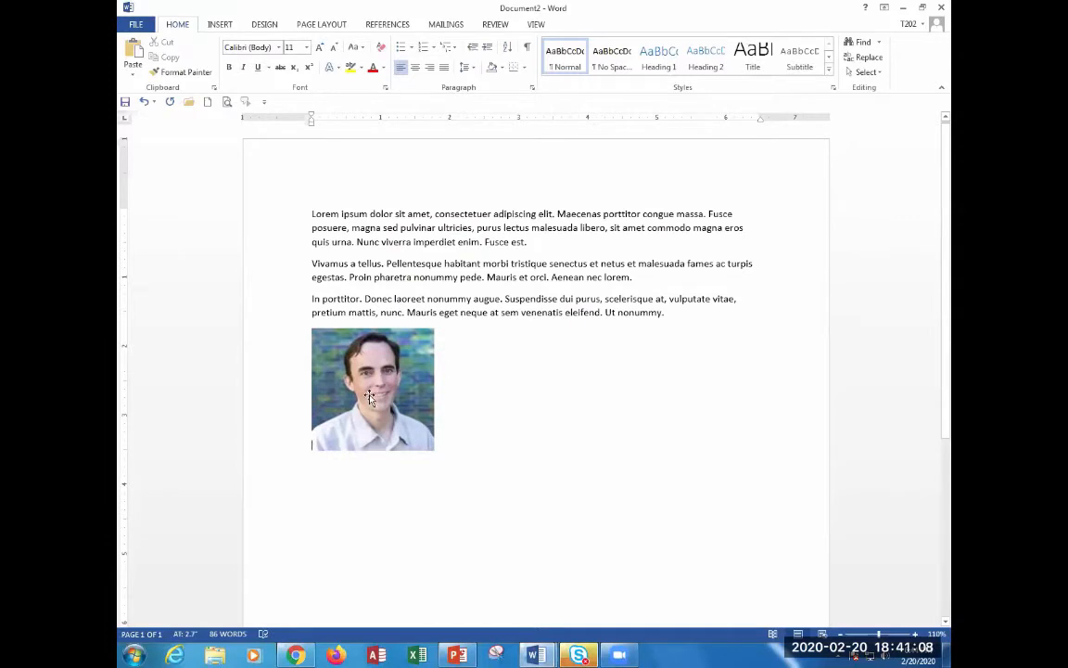
pyautogui.moveTo(370, 397); pyautogui.dragTo(529, 241)
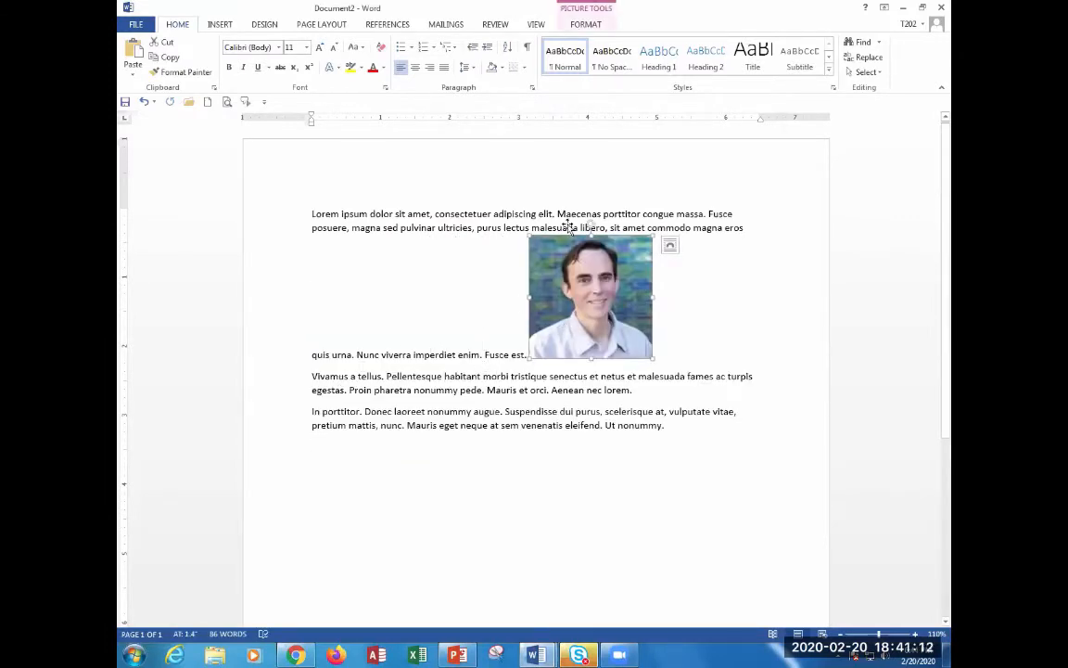
pyautogui.click(671, 246)
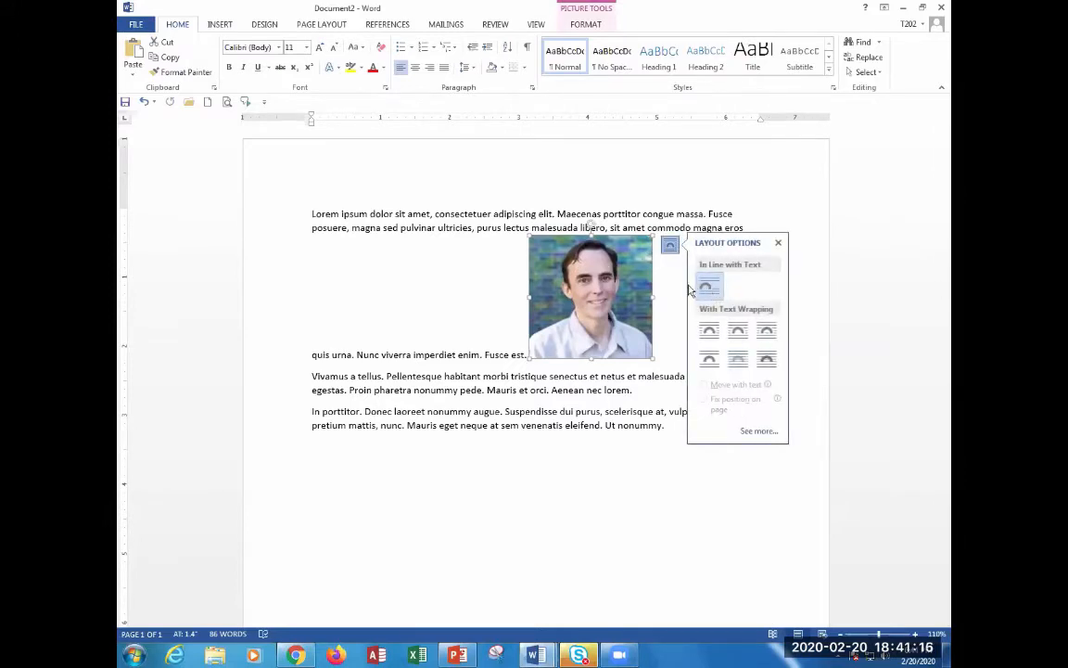
pyautogui.click(518, 324)
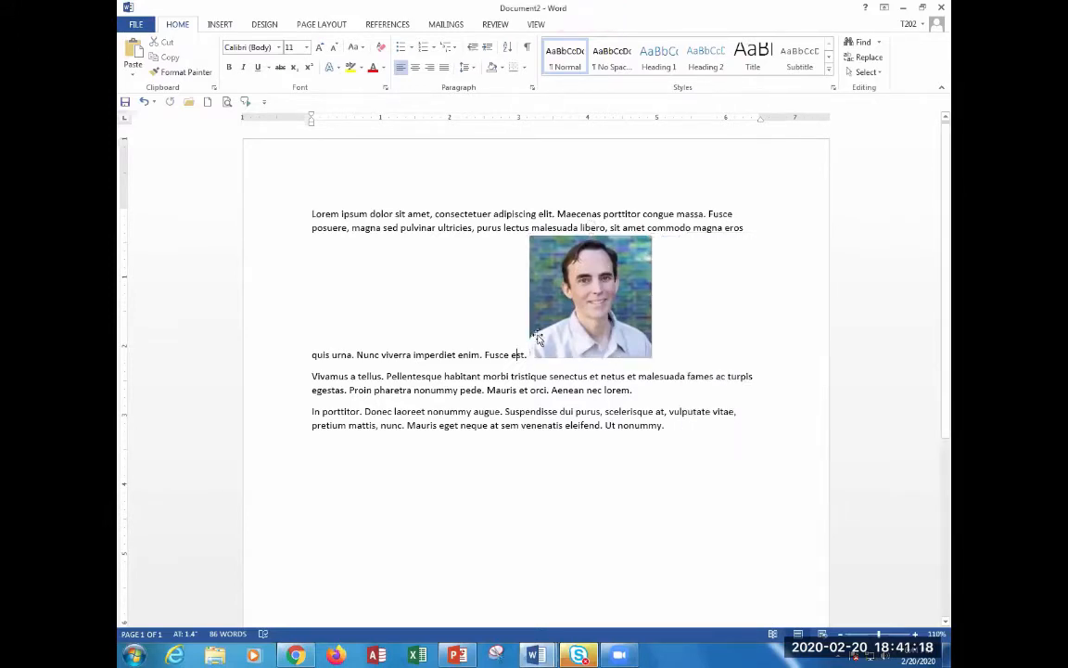
pyautogui.write('ldkjadlakjsdalkdjlkdjasld')
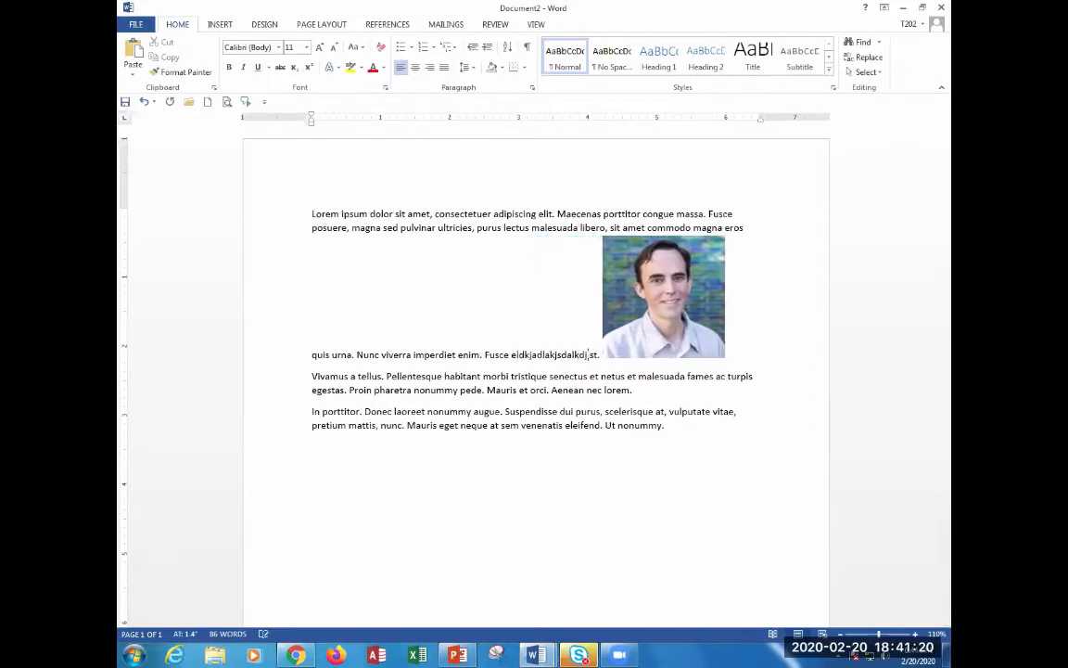
pyautogui.press('BackSpace')
pyautogui.press('BackSpace')
pyautogui.press('BackSpace')
pyautogui.press('BackSpace')
pyautogui.press('BackSpace')
pyautogui.press('BackSpace')
pyautogui.press('BackSpace')
pyautogui.press('BackSpace')
pyautogui.press('BackSpace')
pyautogui.press('BackSpace')
pyautogui.press('BackSpace')
pyautogui.press('BackSpace')
pyautogui.press('BackSpace')
pyautogui.press('BackSpace')
pyautogui.press('BackSpace')
pyautogui.press('BackSpace')
pyautogui.press('BackSpace')
pyautogui.press('BackSpace')
pyautogui.press('BackSpace')
pyautogui.press('BackSpace')
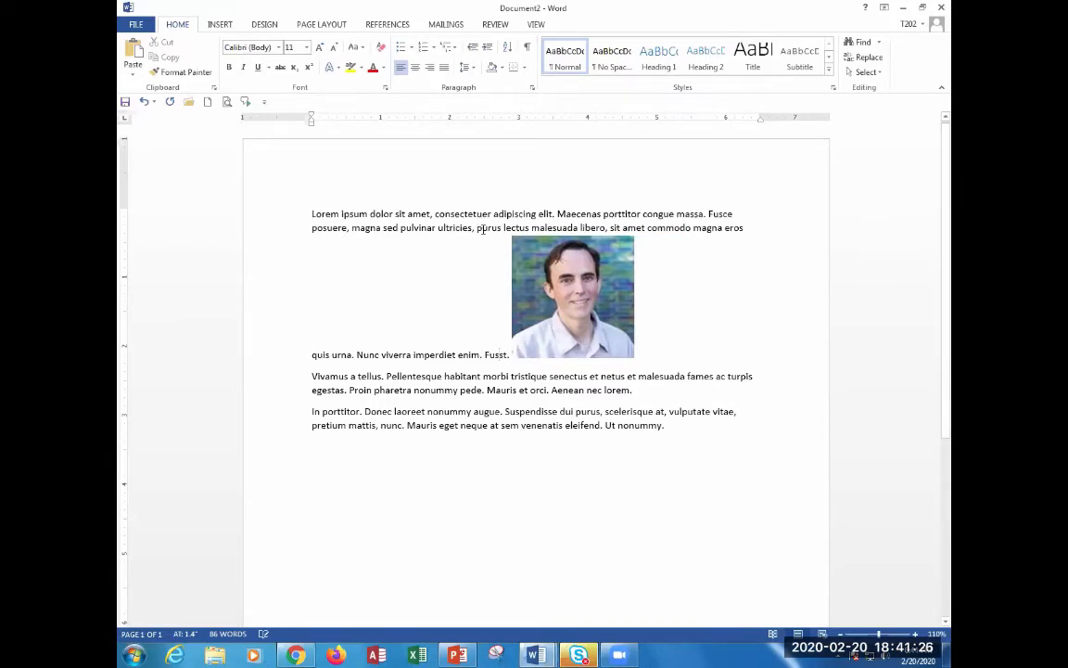
pyautogui.click(548, 264)
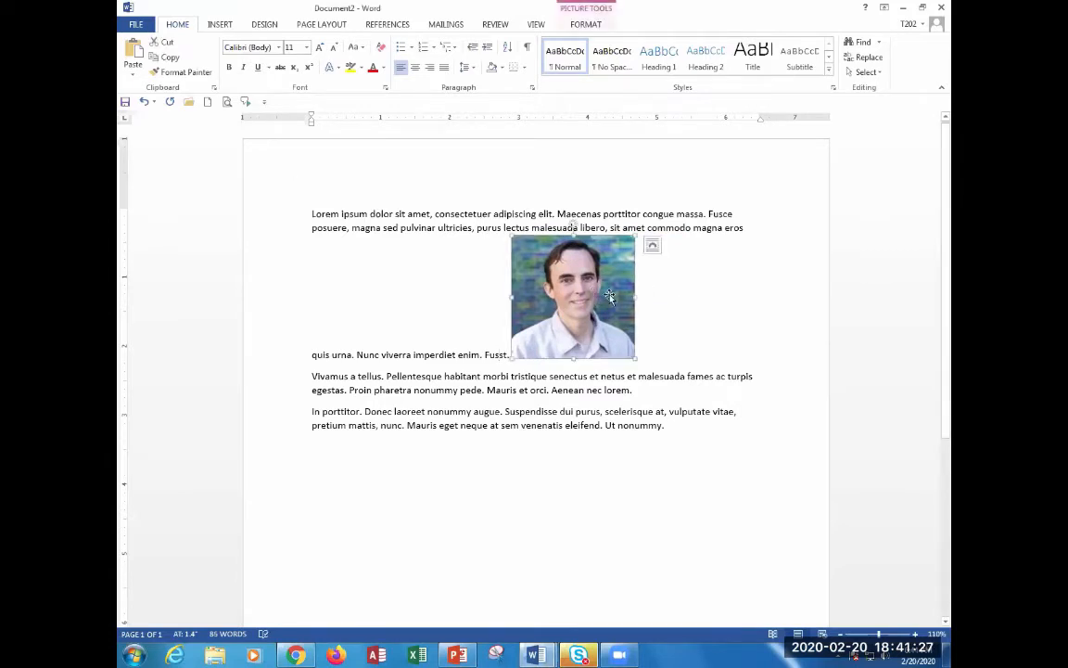
# Wrap text squarely around the photo and move it left into the paragraph.
pyautogui.click(653, 246)
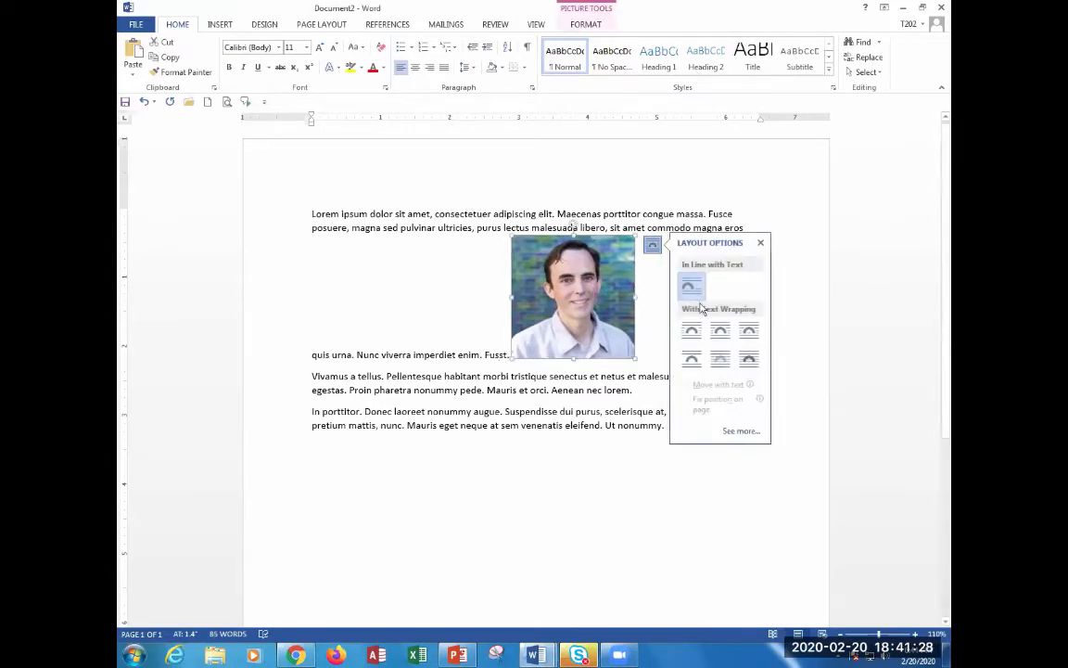
pyautogui.click(690, 333)
pyautogui.moveTo(566, 294); pyautogui.dragTo(500, 300)
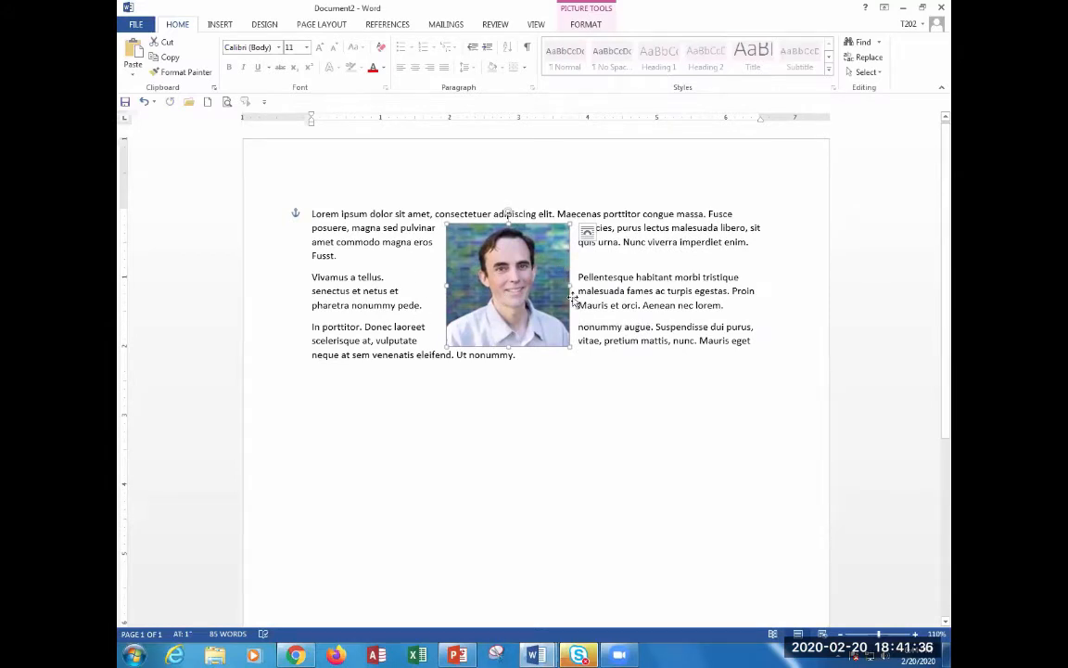
# Try Tight and Through wrapping on the photo, settling on Top and Bottom.
pyautogui.click(587, 231)
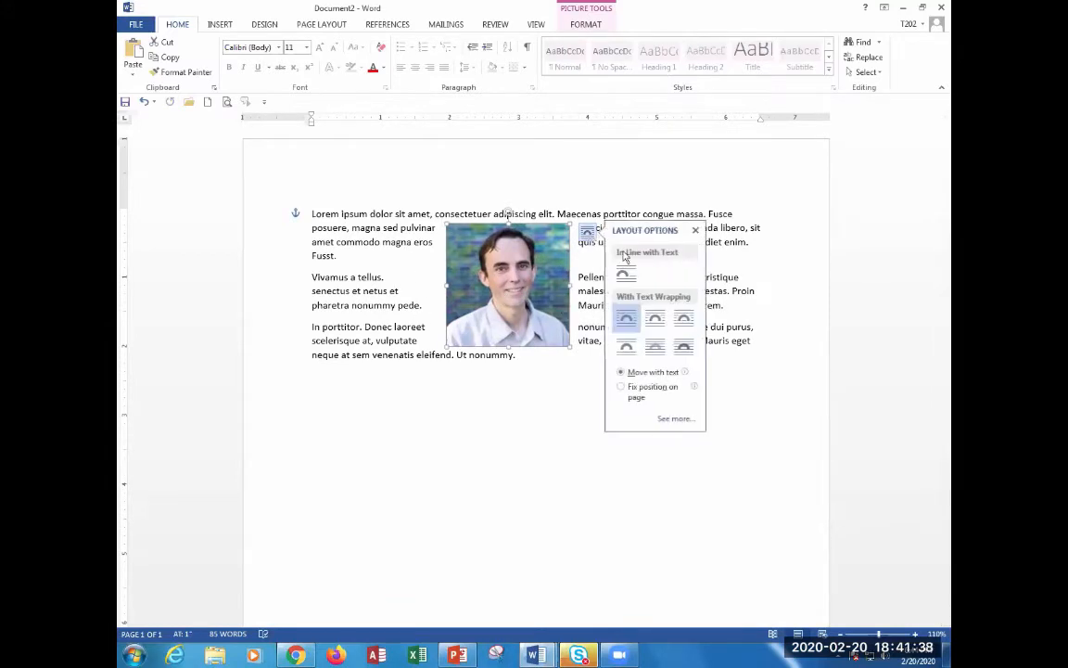
pyautogui.click(655, 321)
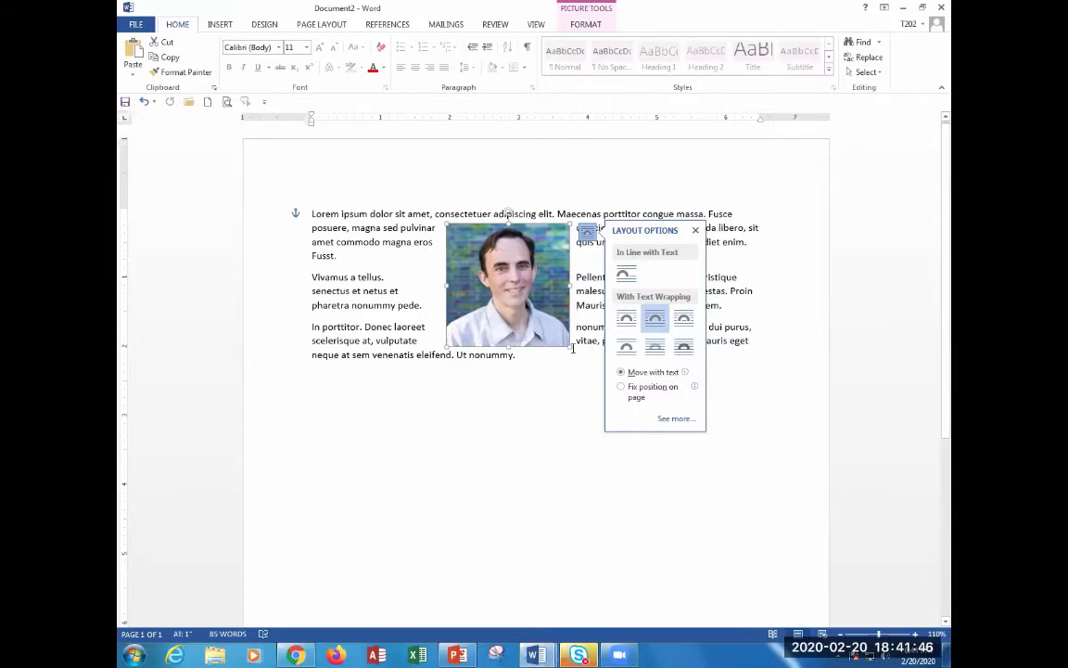
pyautogui.hotkey('ctrl', 'z')
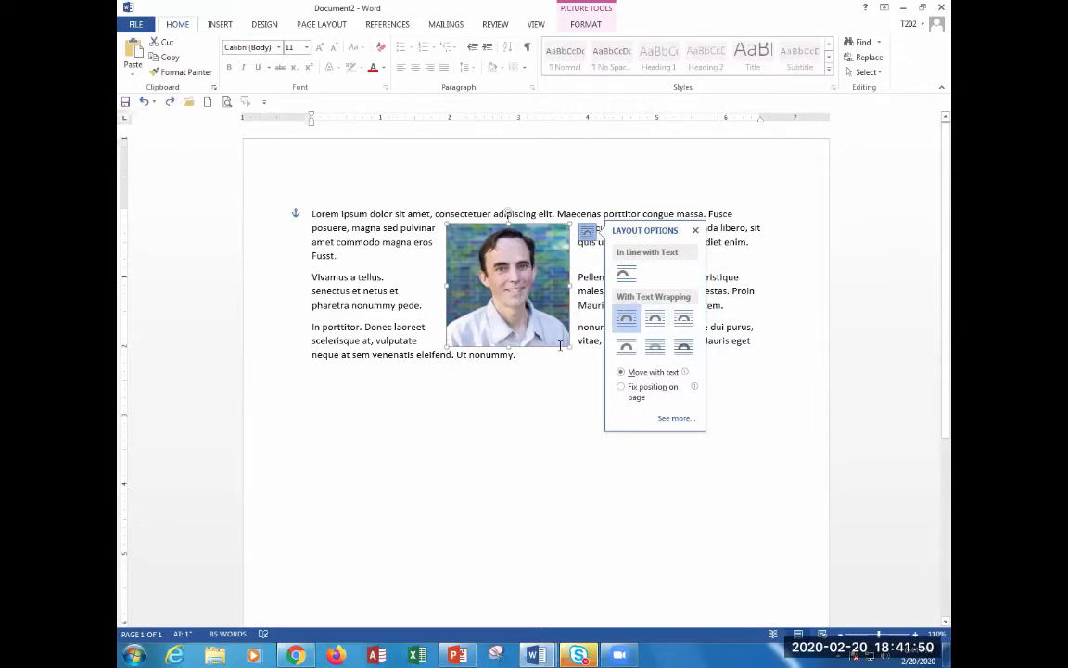
pyautogui.click(647, 322)
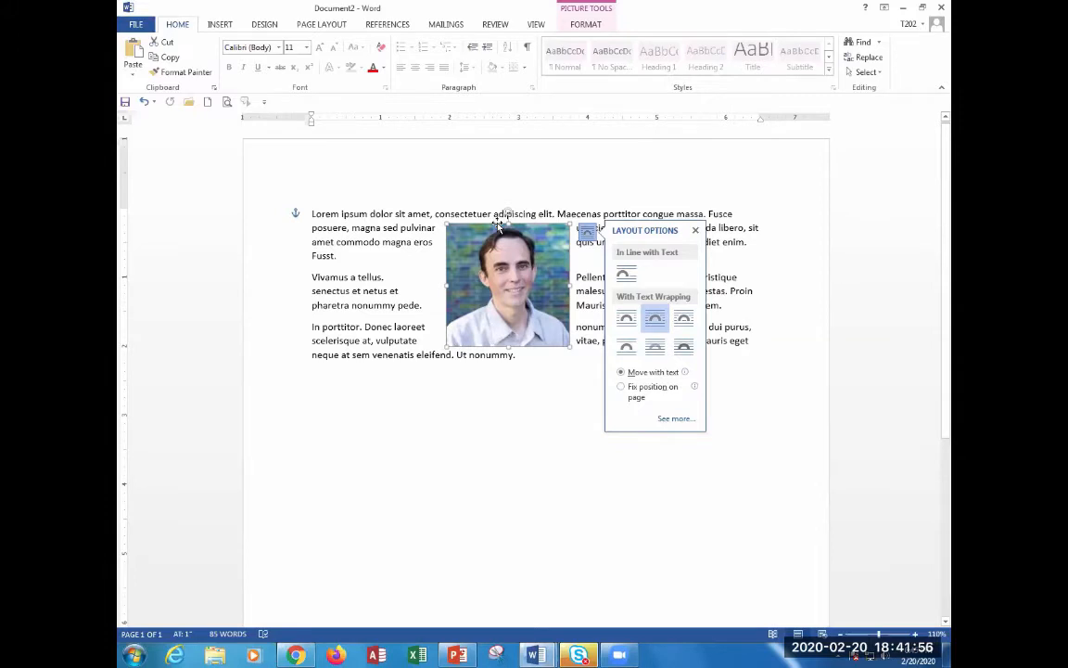
pyautogui.click(688, 322)
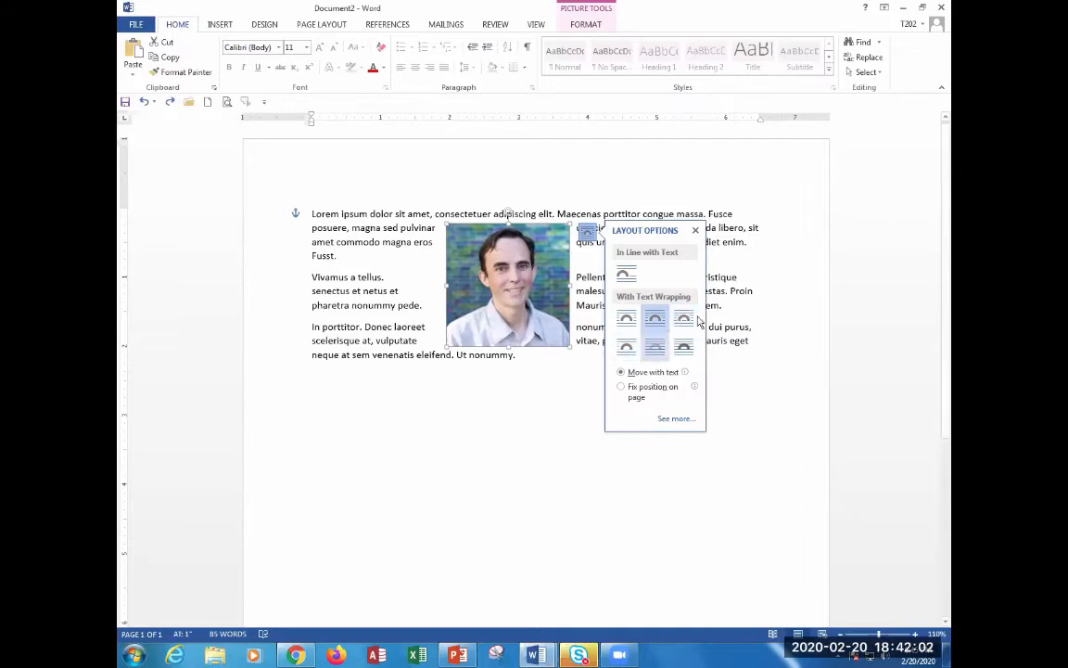
pyautogui.click(626, 348)
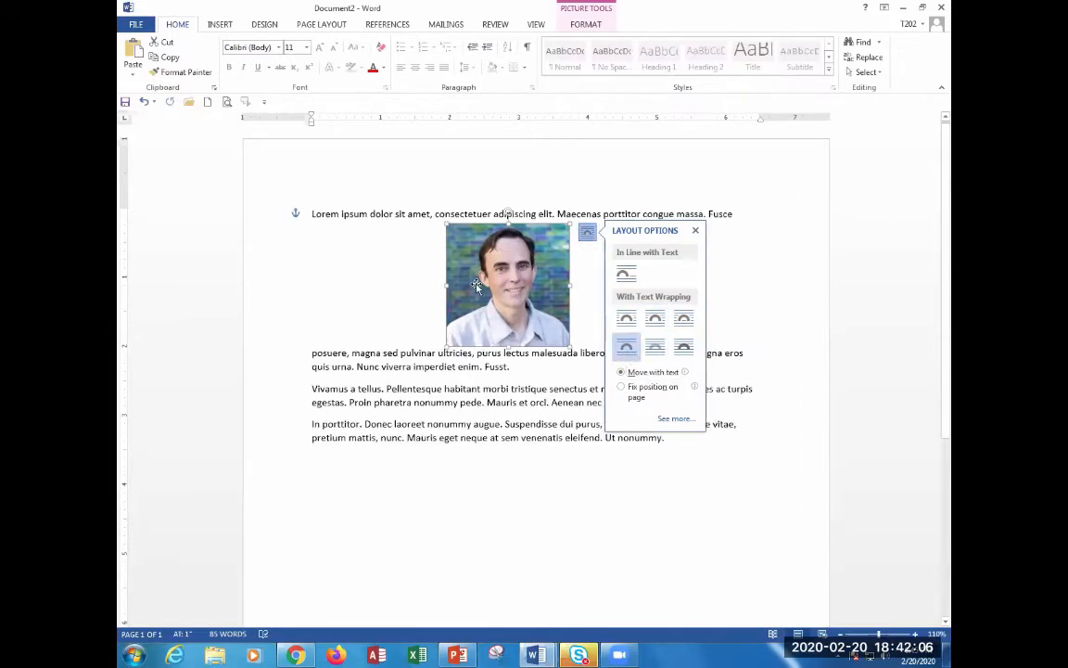
# Drag the photo down into the Vivamus paragraph and nudge it into place.
pyautogui.moveTo(489, 293); pyautogui.dragTo(489, 347)
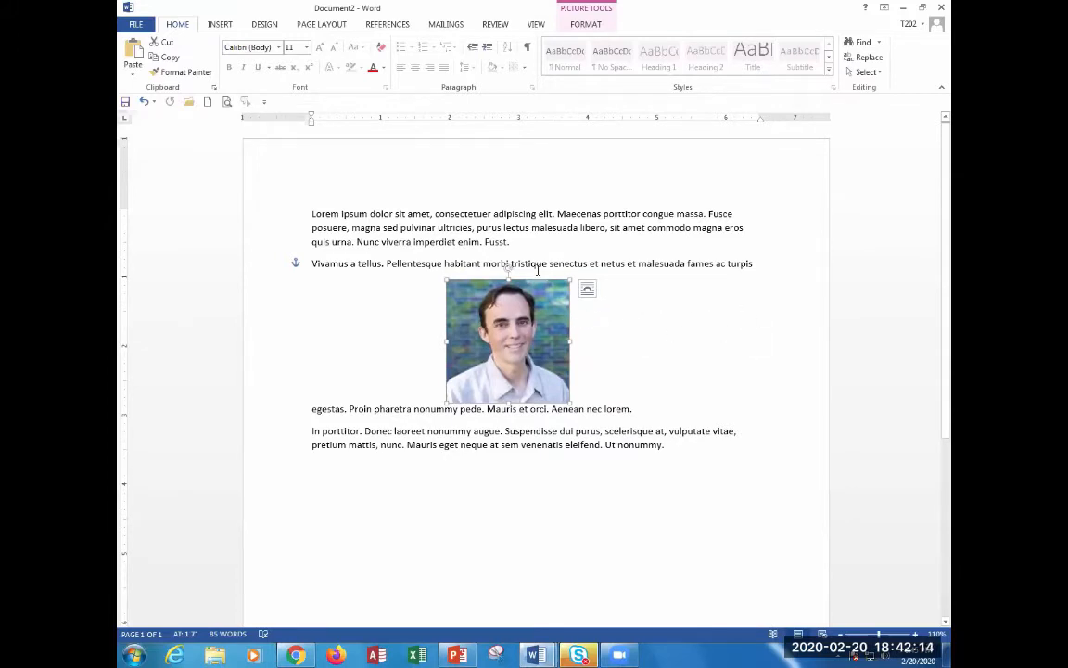
pyautogui.moveTo(515, 243); pyautogui.dragTo(477, 214)
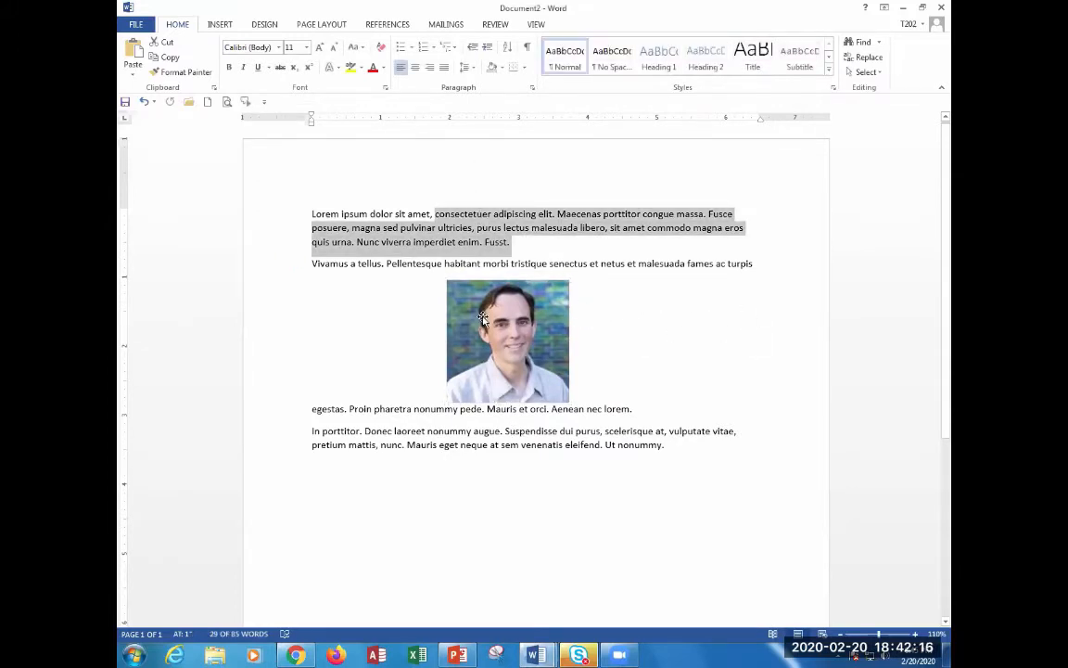
pyautogui.moveTo(496, 396); pyautogui.dragTo(479, 315)
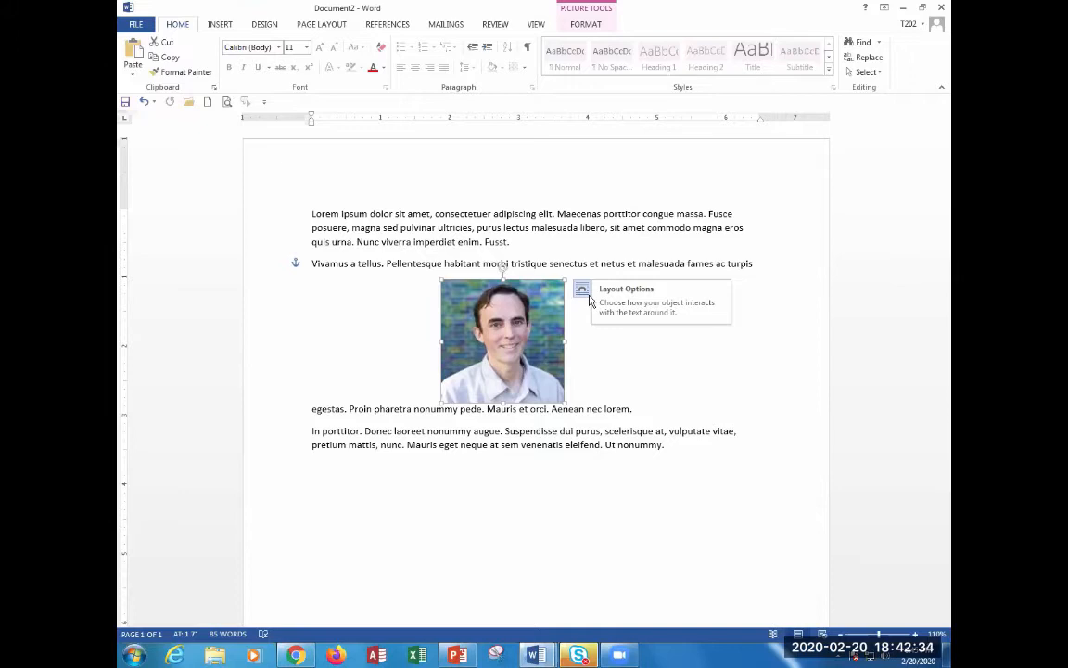
# Bring up the photo's Layout Options wrapping choices again.
pyautogui.click(593, 292)
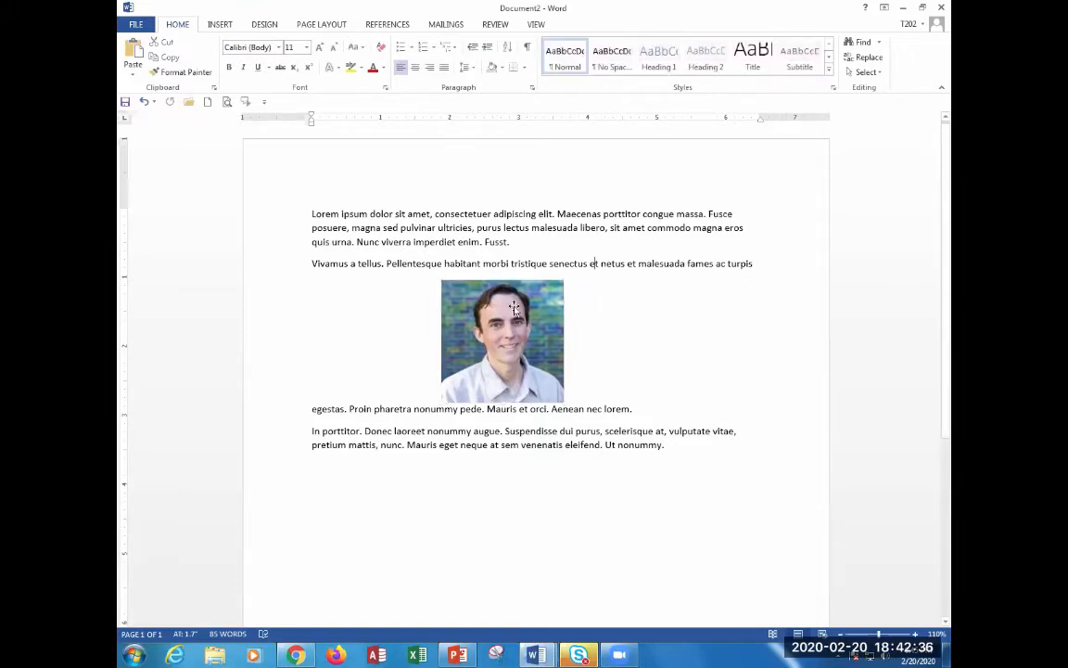
pyautogui.click(513, 305)
pyautogui.click(582, 289)
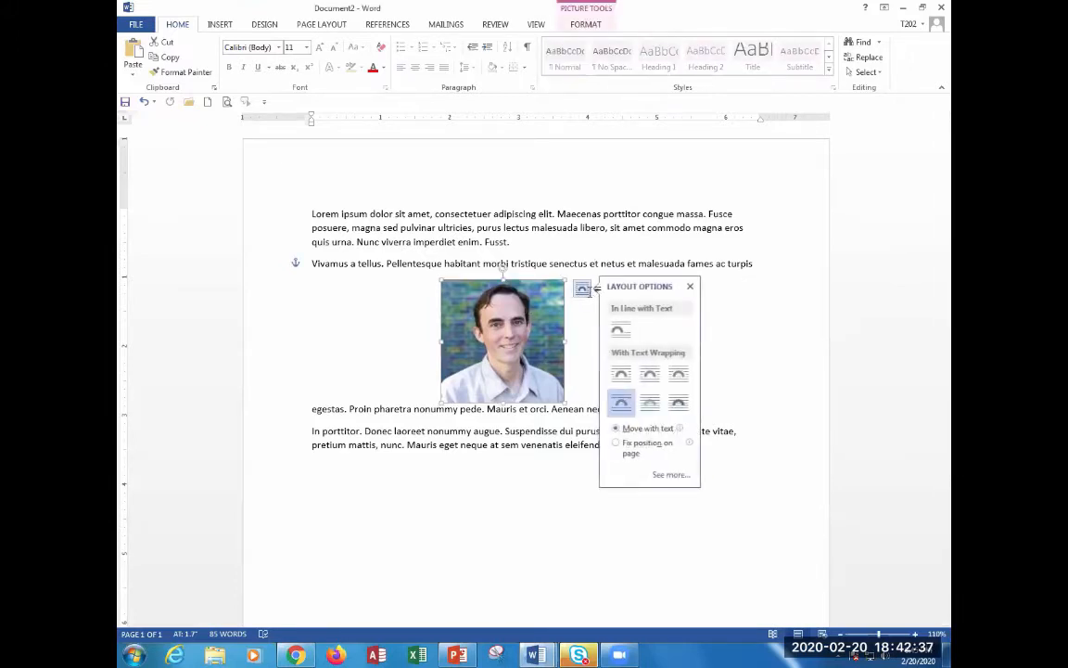
# Float the photo In Front of Text and drag it up over the first paragraphs.
pyautogui.click(678, 401)
pyautogui.moveTo(495, 308); pyautogui.dragTo(502, 243)
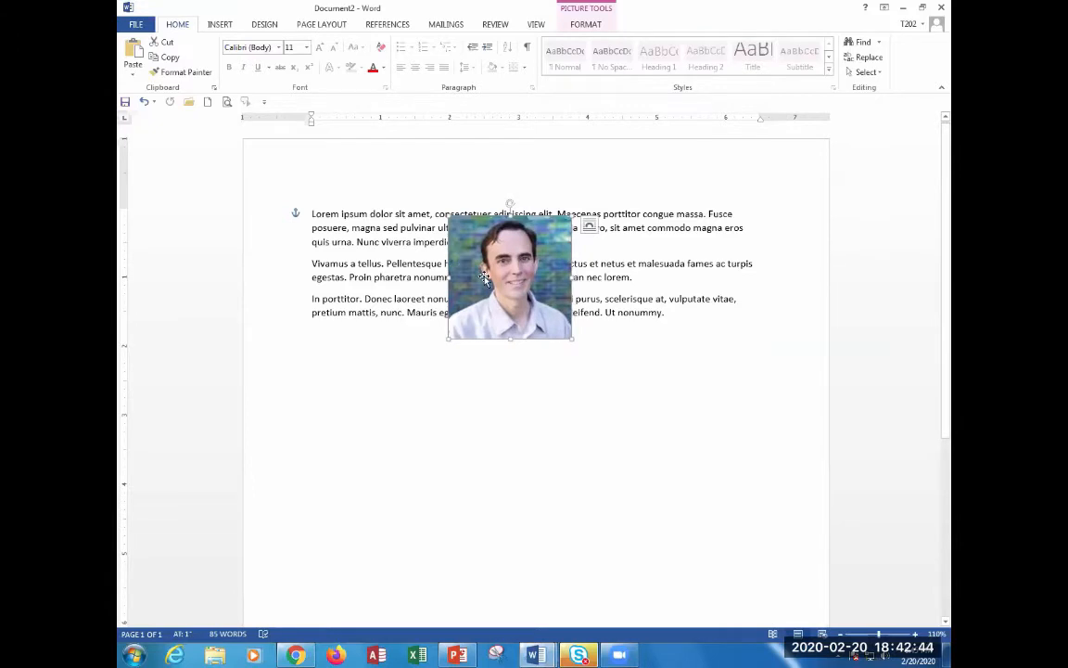
pyautogui.click(589, 226)
# Set the photo Behind Text, shift it lower and right, then switch to Document1.
pyautogui.click(656, 339)
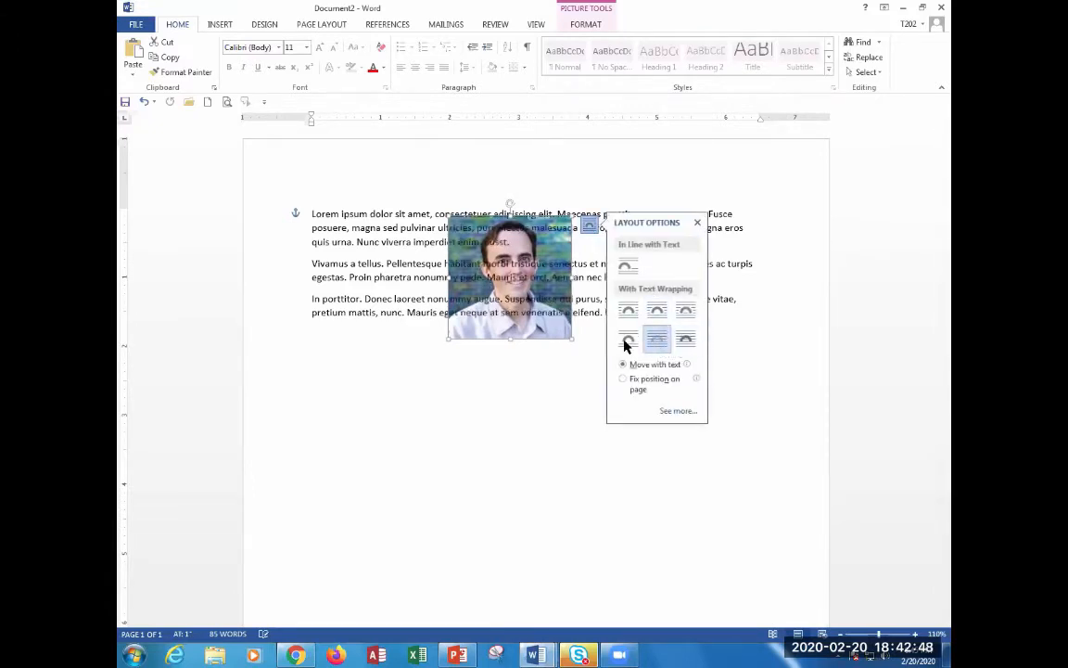
pyautogui.moveTo(544, 340); pyautogui.dragTo(511, 367)
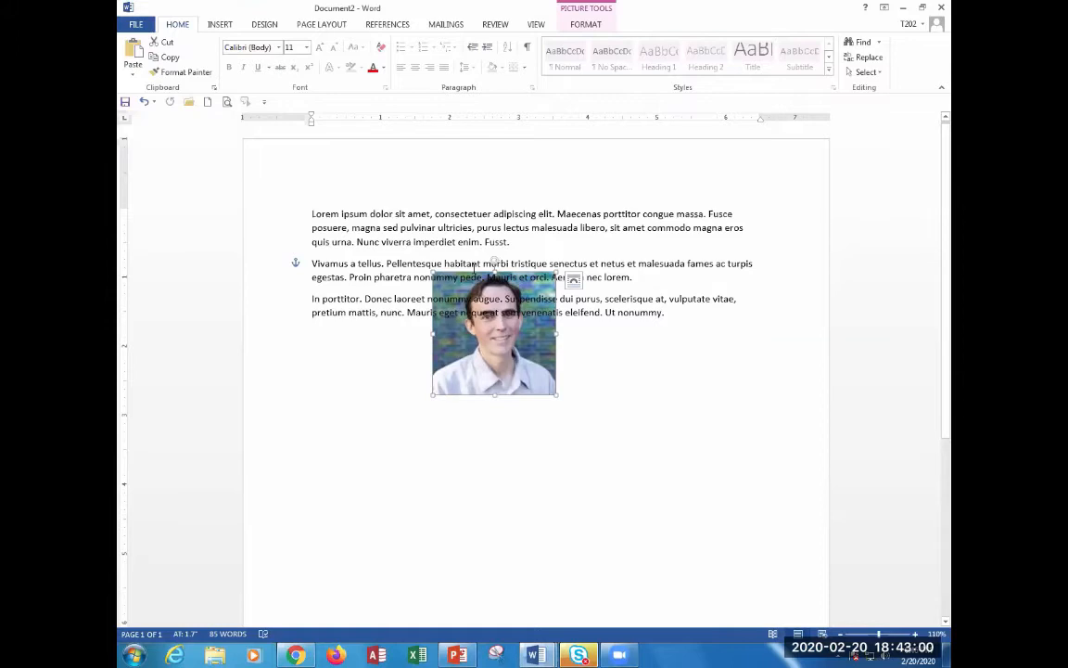
pyautogui.hotkey('alt', 'Tab')
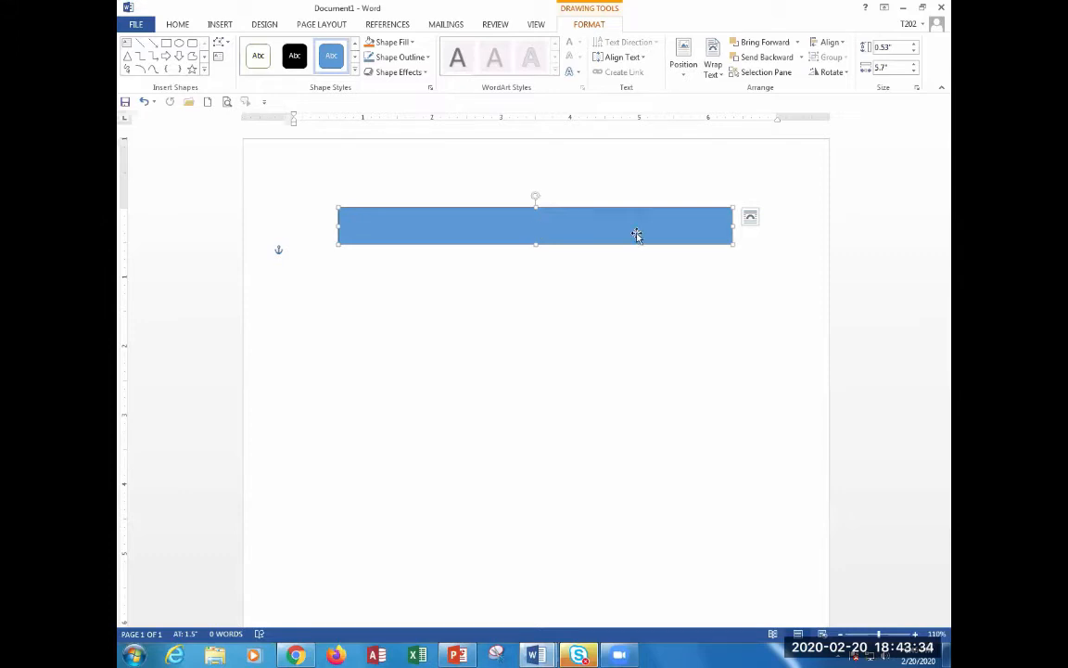
pyautogui.click(564, 289)
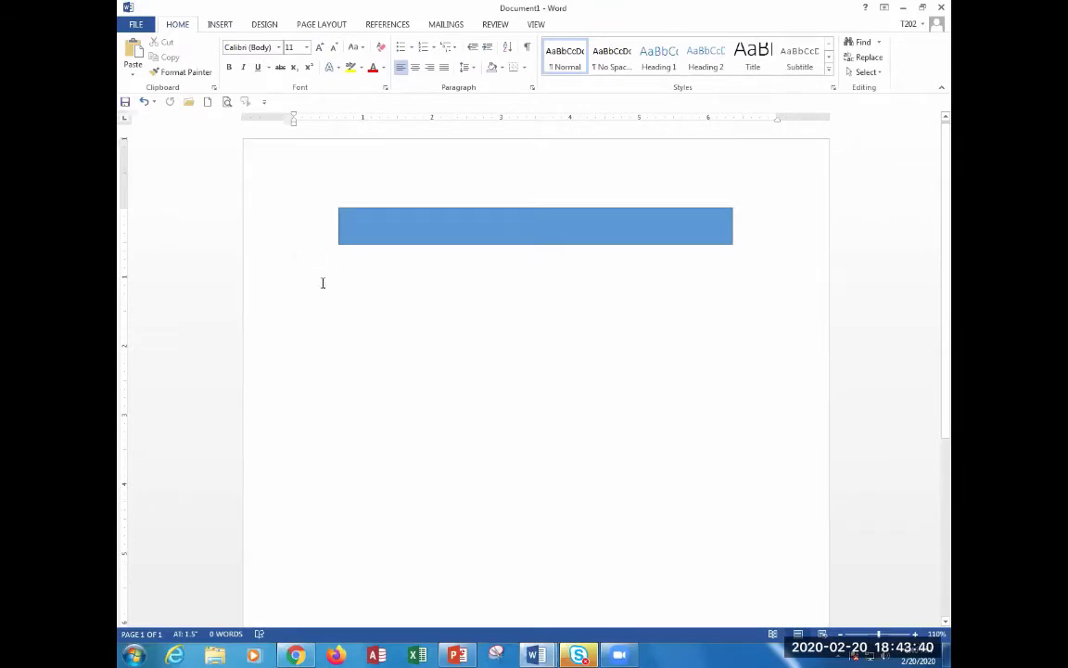
pyautogui.write('sdasda')
pyautogui.press('BackSpace')
pyautogui.press('BackSpace')
pyautogui.press('BackSpace')
pyautogui.press('BackSpace')
pyautogui.press('BackSpace')
pyautogui.press('BackSpace')
pyautogui.click(465, 222)
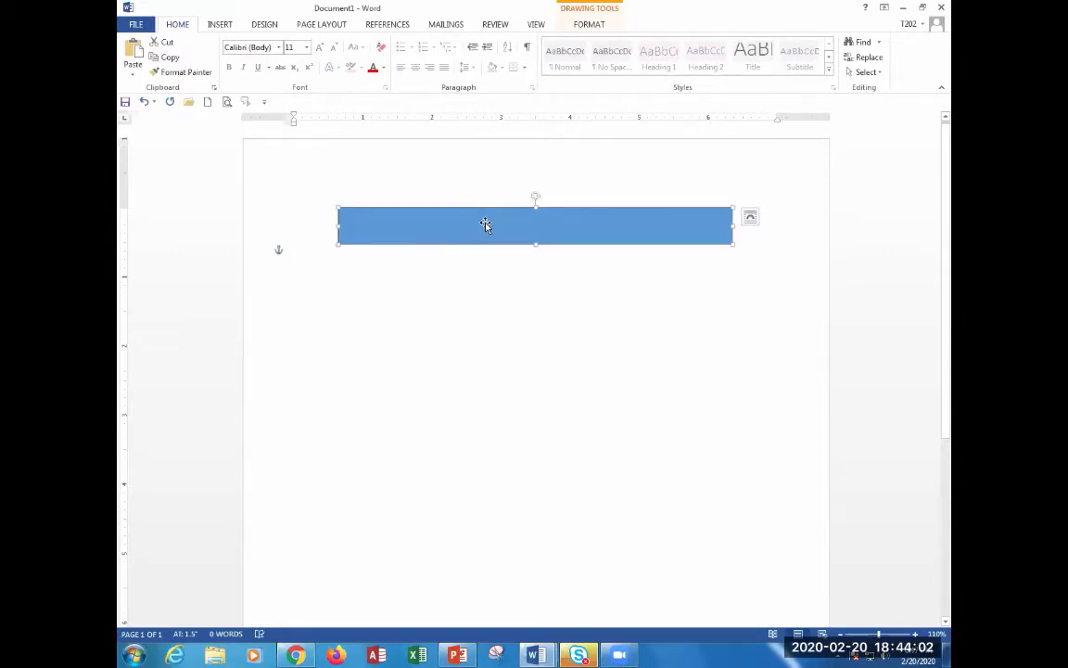
pyautogui.click(590, 13)
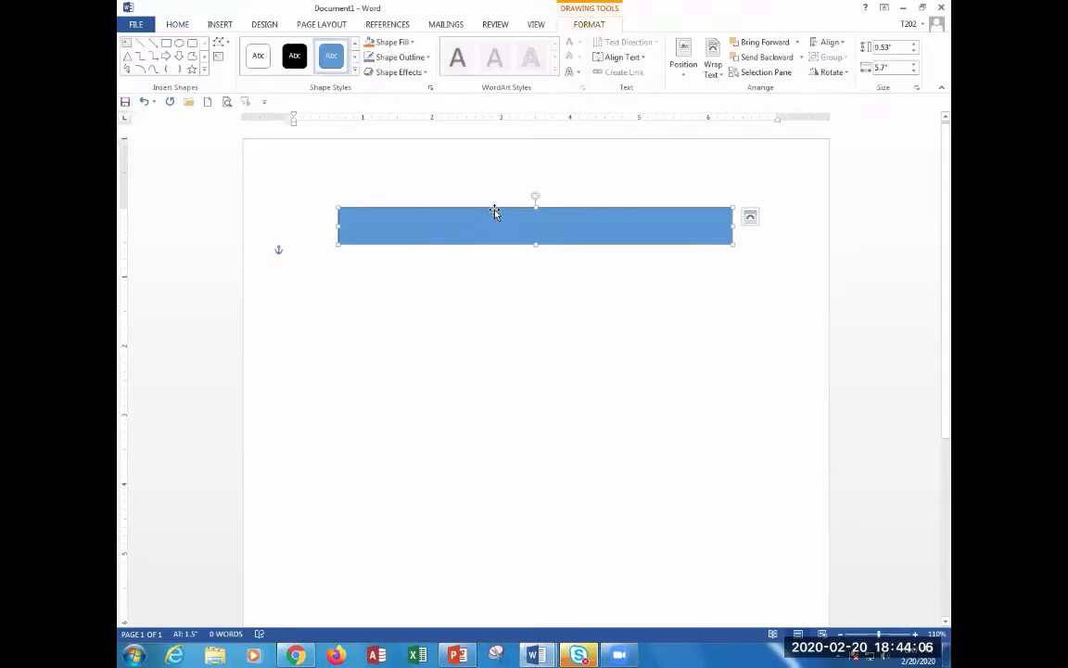
# Give the banner rectangle the Subtle Effect - Blue shape style.
pyautogui.click(353, 71)
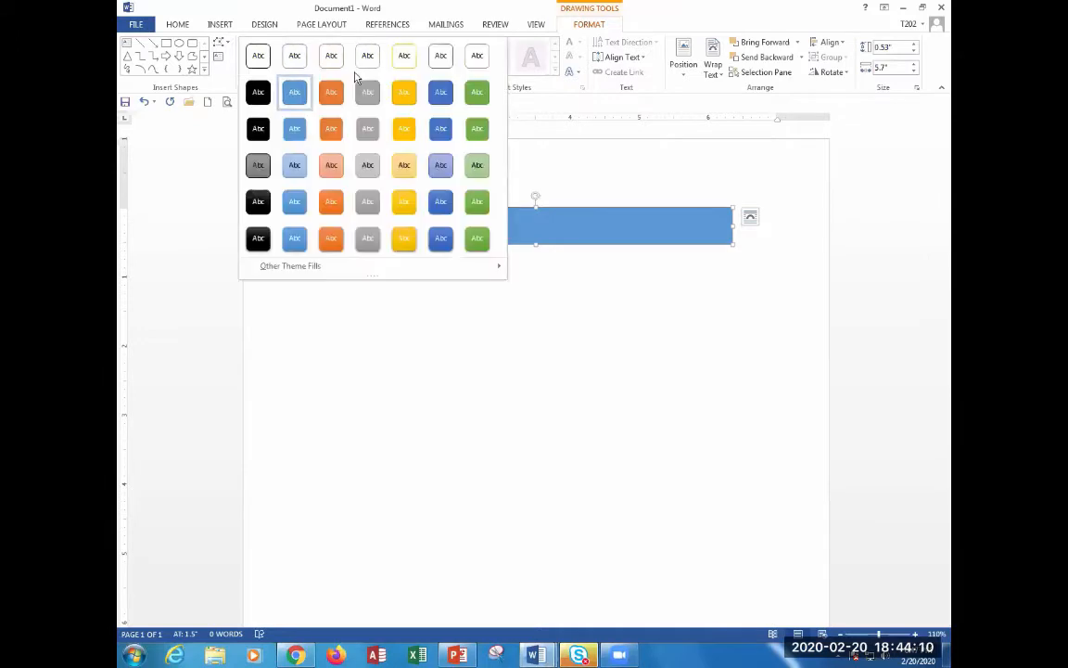
pyautogui.click(294, 165)
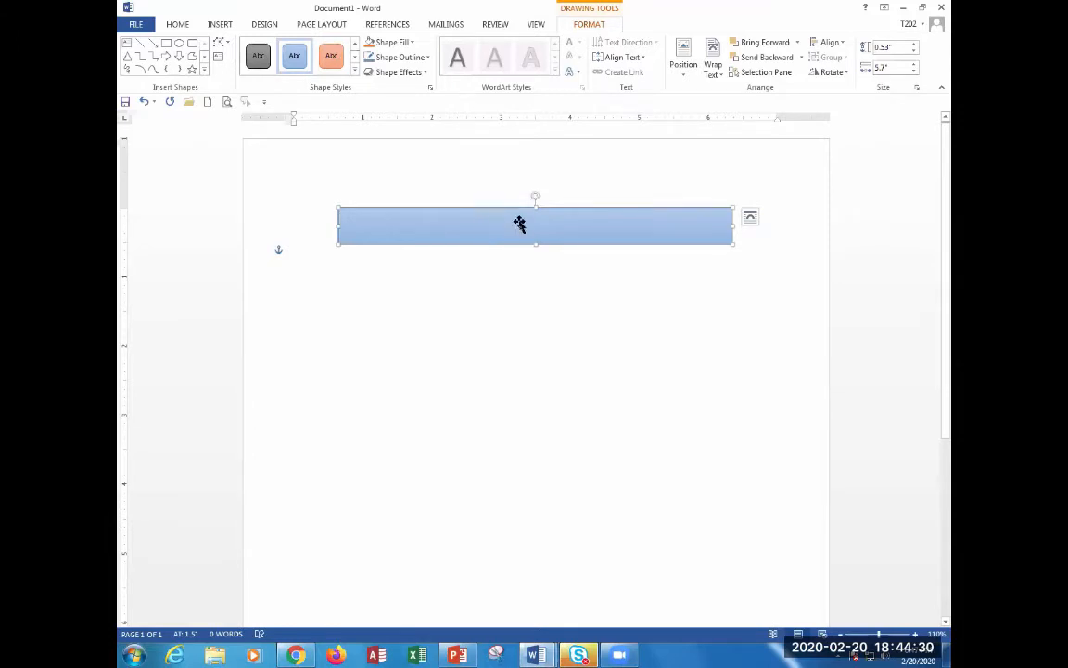
pyautogui.rightClick(471, 231)
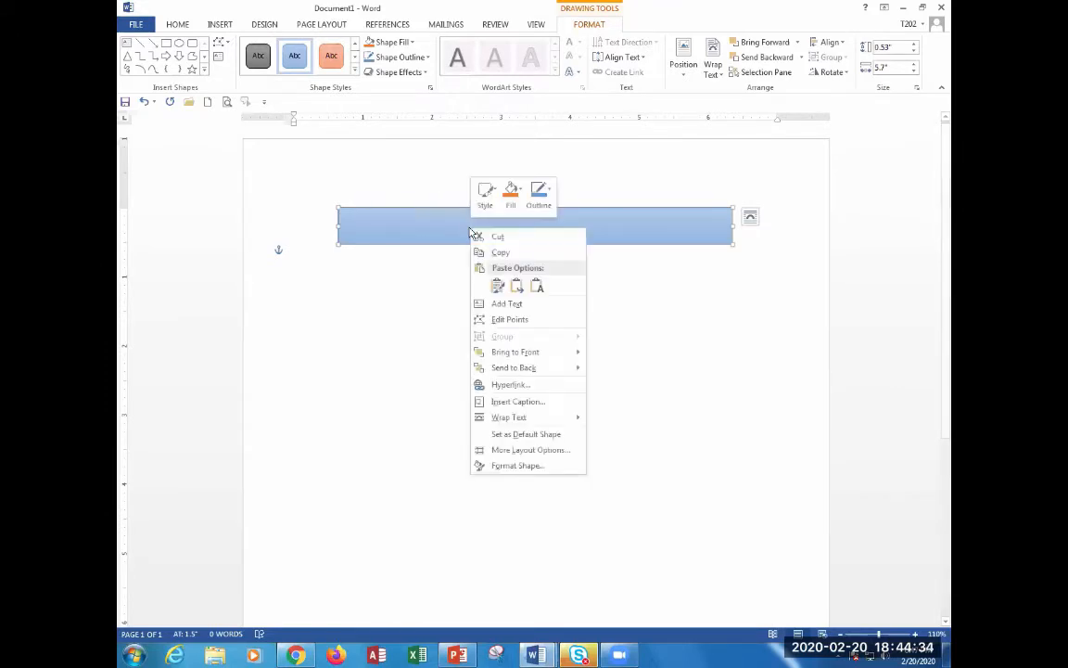
# Choose Add Text from the rectangle's shortcut menu so the banner accepts typed text.
pyautogui.click(528, 309)
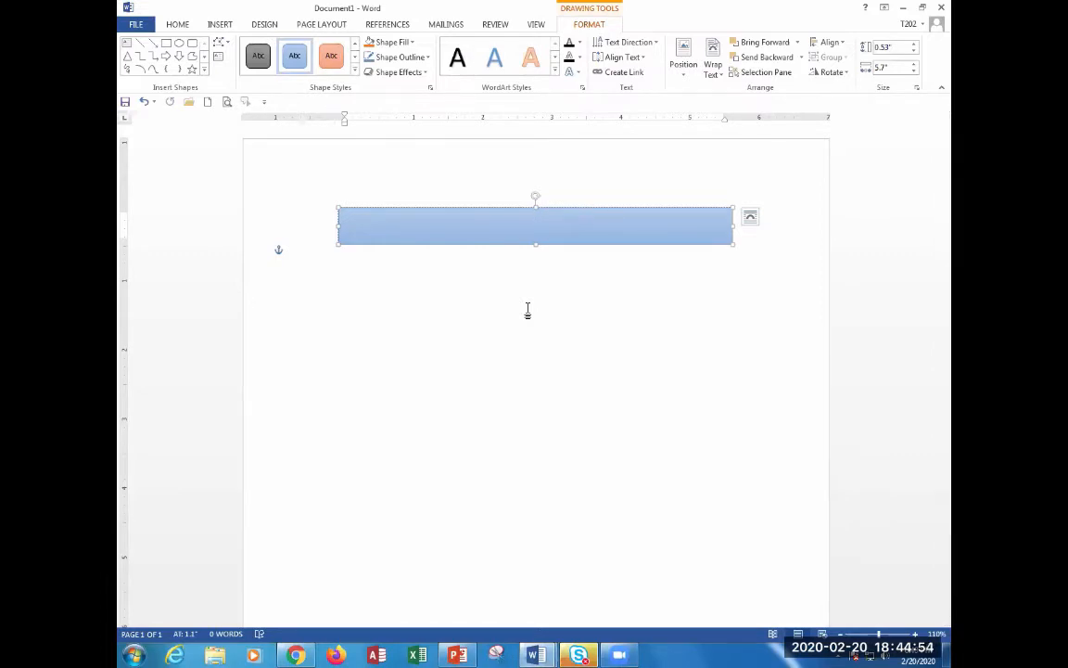
pyautogui.rightClick(503, 234)
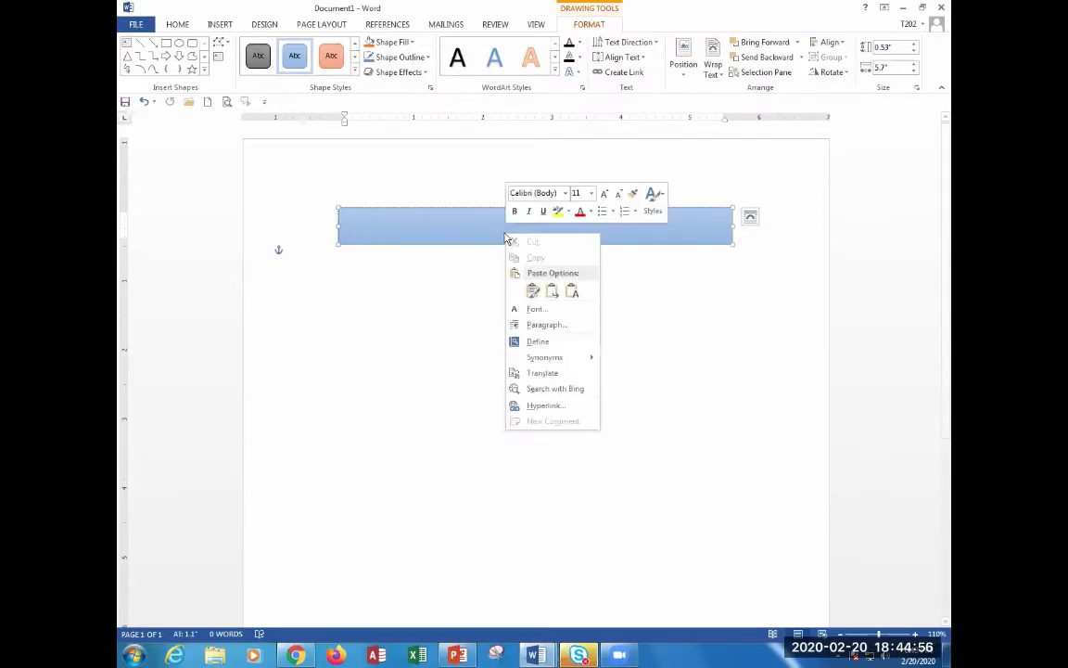
pyautogui.press('Escape')
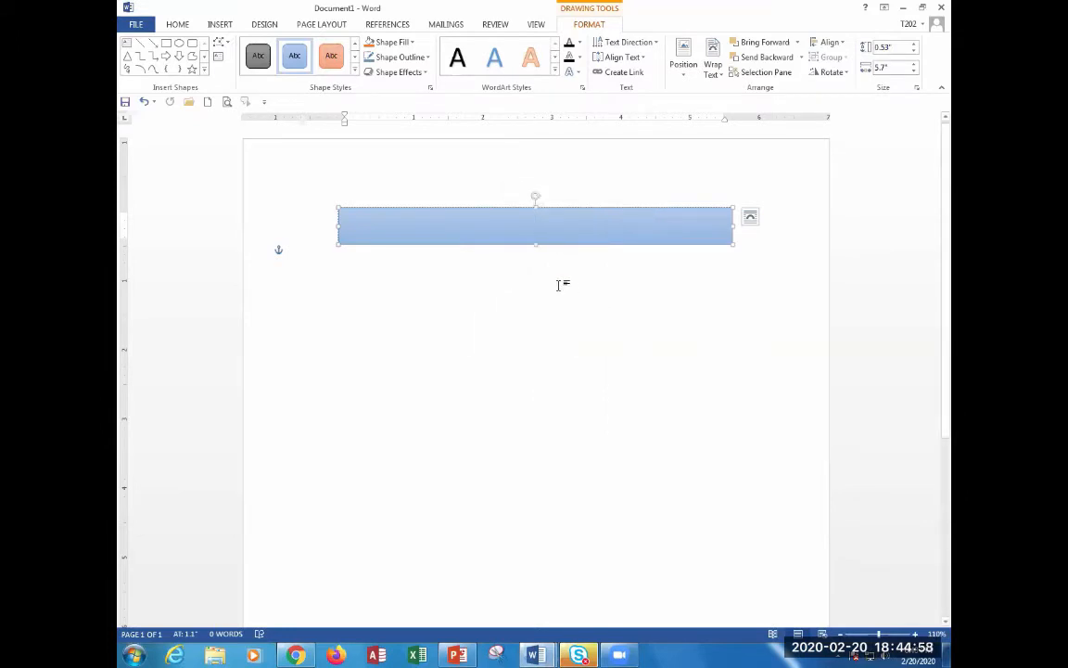
pyautogui.click(437, 286)
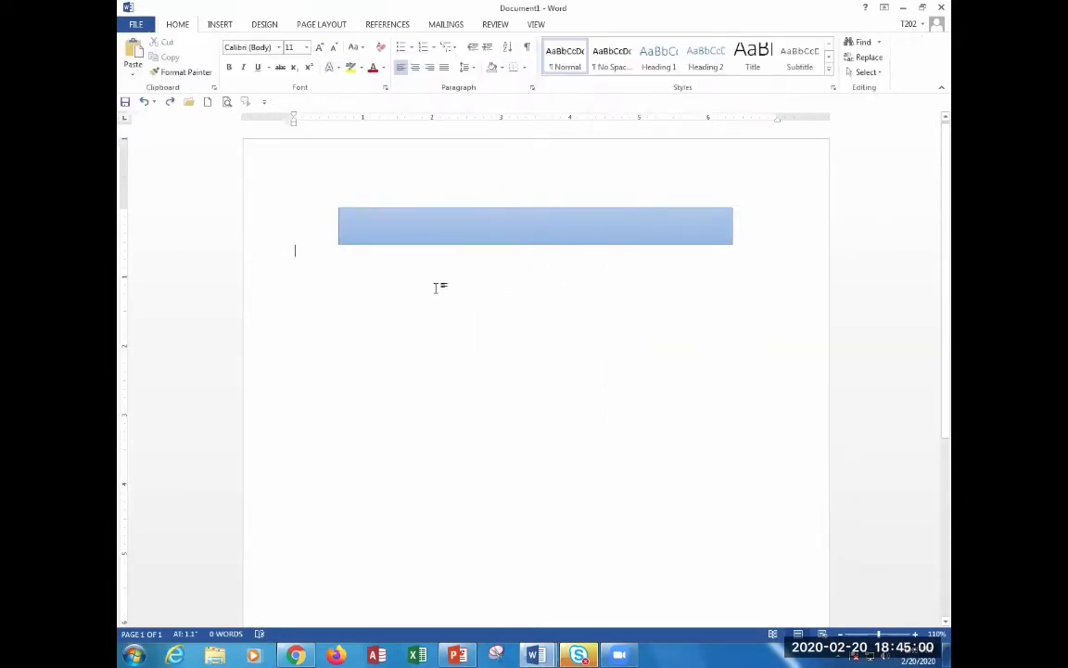
pyautogui.click(457, 237)
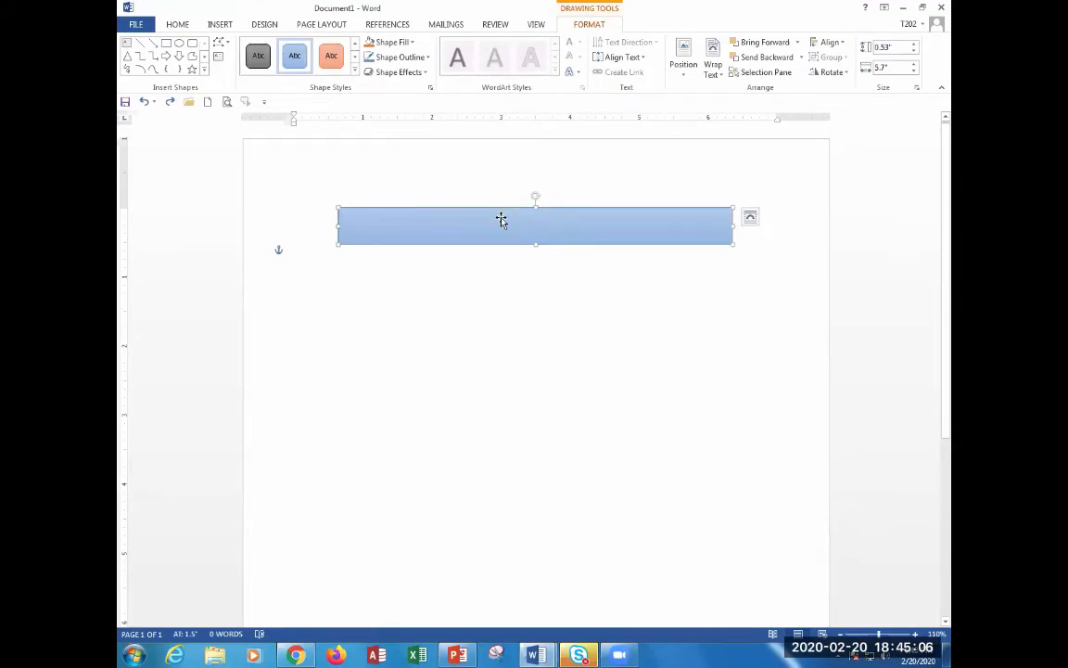
pyautogui.rightClick(501, 220)
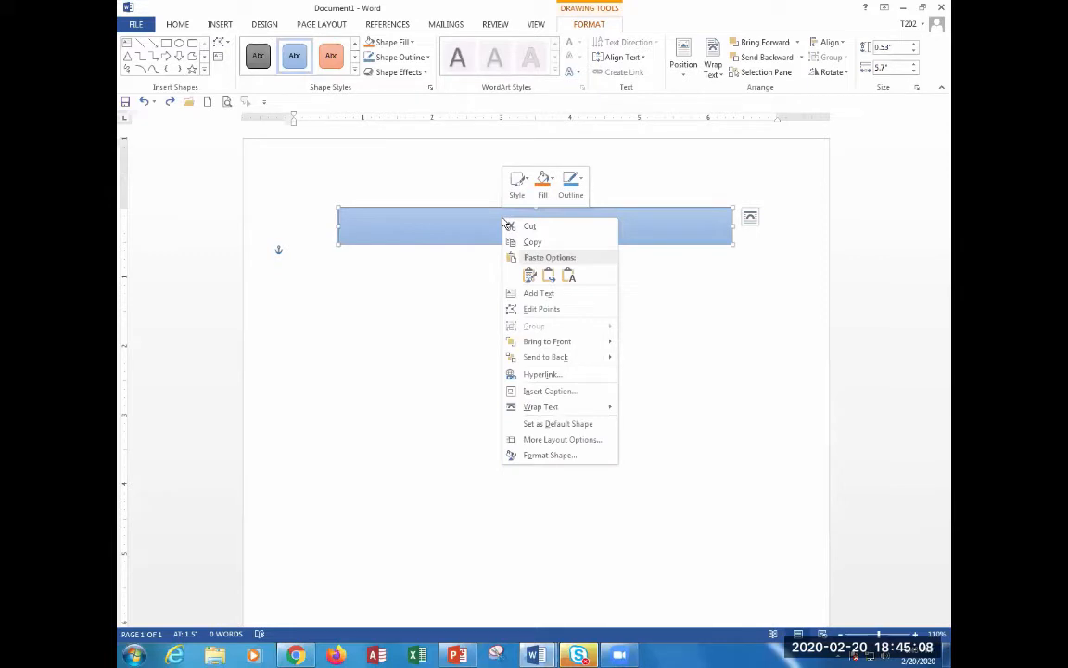
pyautogui.click(558, 296)
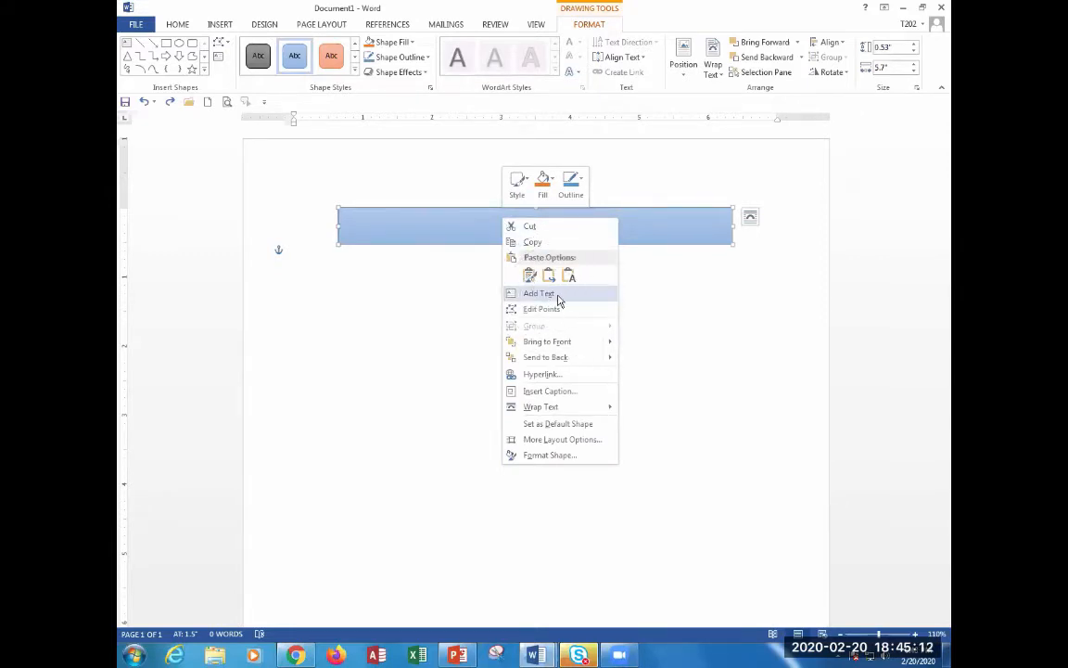
pyautogui.press('ctrl')
pyautogui.press('ctrl')
pyautogui.press('ctrl')
pyautogui.click(557, 294)
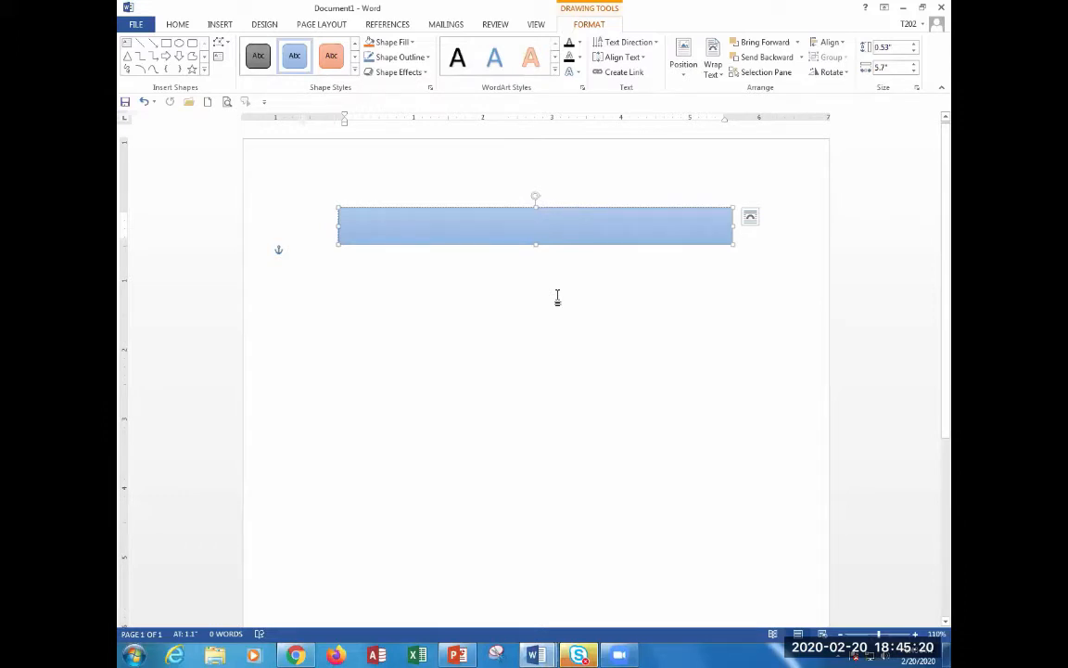
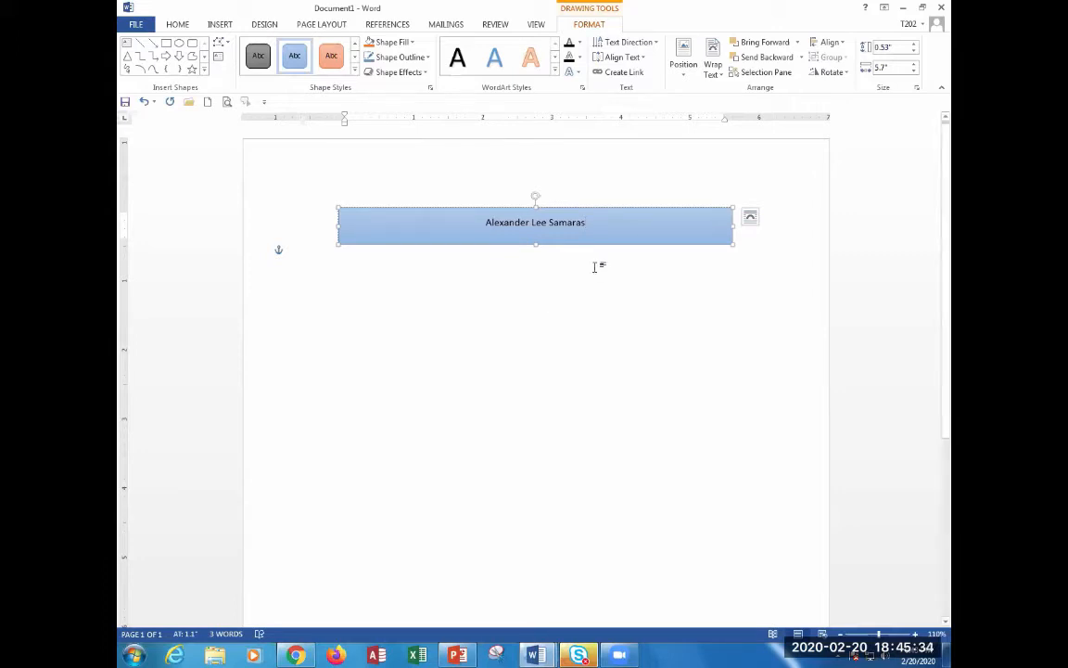
# Enlarge the banner name to 24 pt with Grow Font and make it bold.
pyautogui.tripleClick(553, 219)
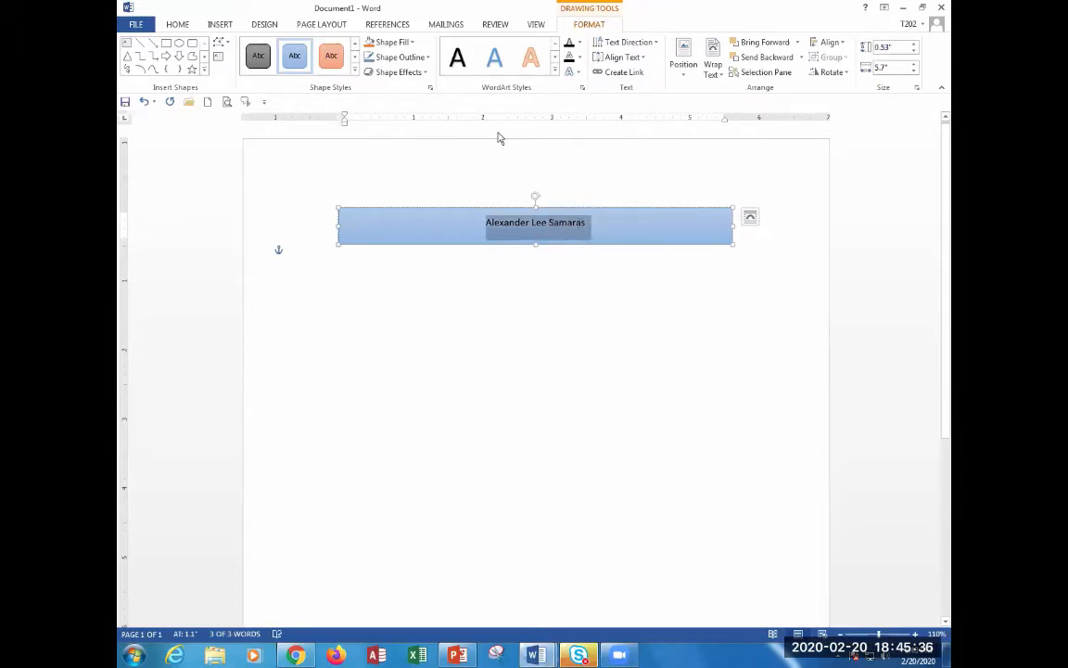
pyautogui.click(175, 24)
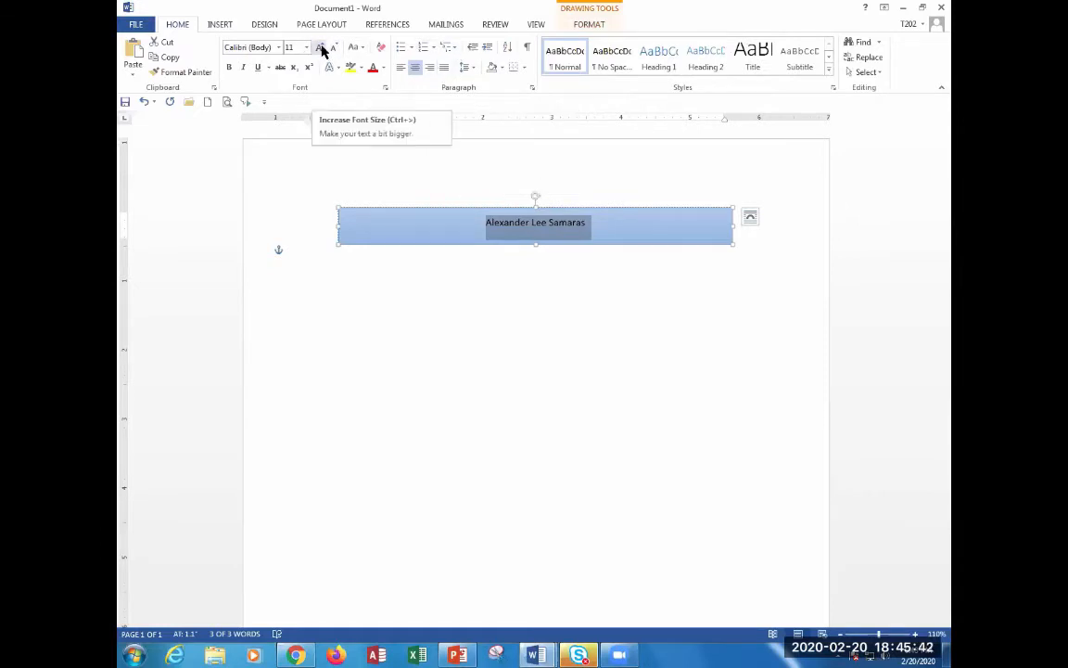
pyautogui.click(320, 48)
pyautogui.click(320, 49)
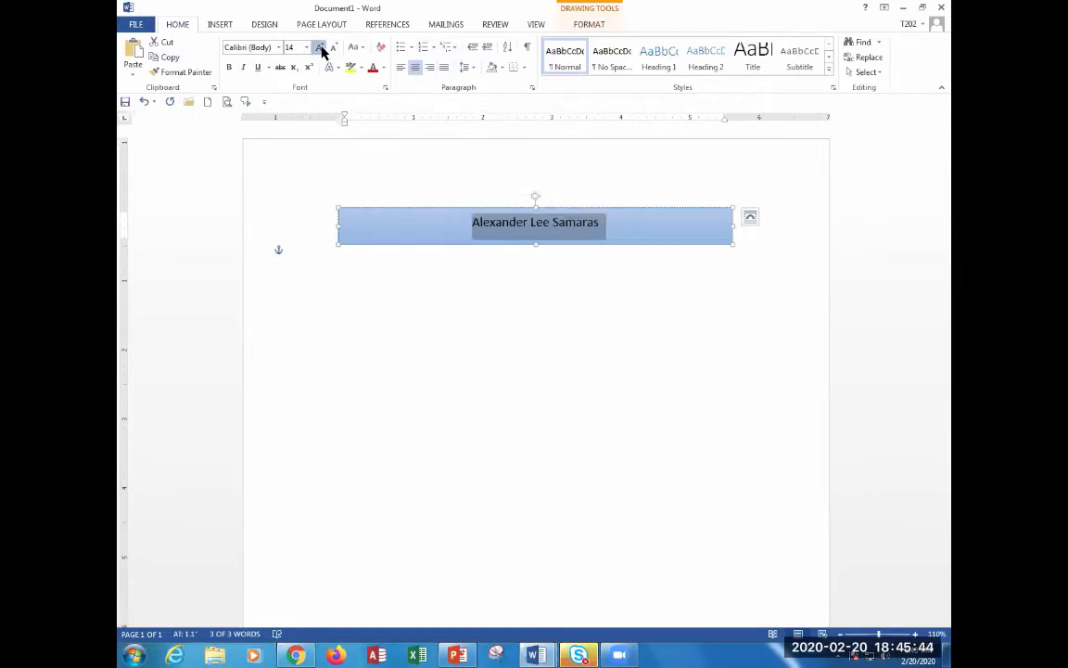
pyautogui.click(320, 48)
pyautogui.click(320, 48)
pyautogui.click(319, 49)
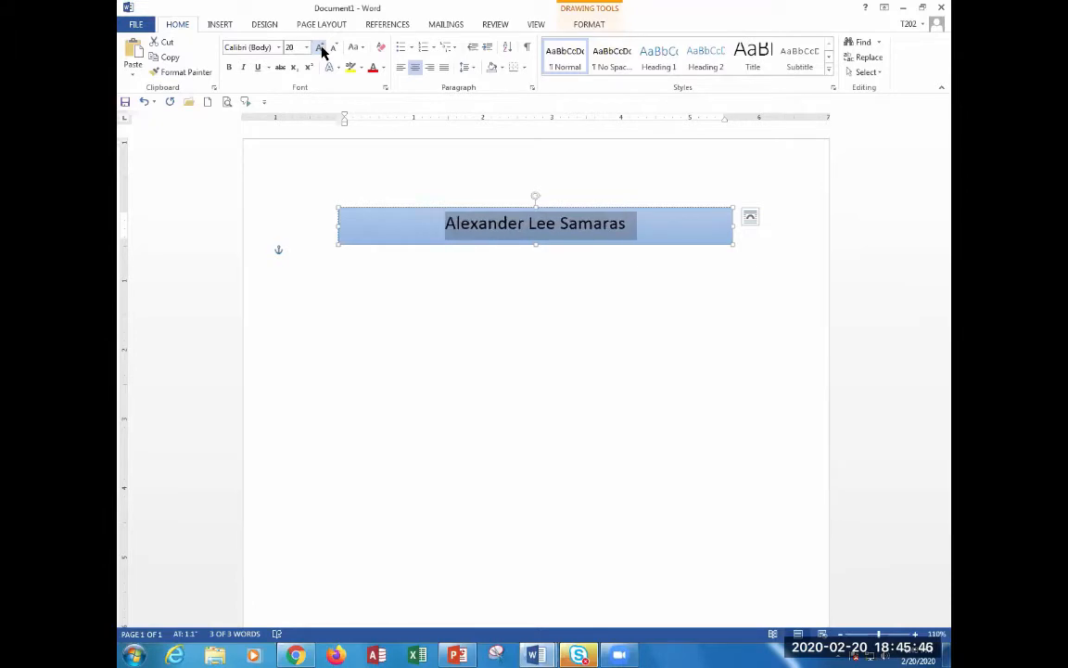
pyautogui.click(320, 48)
pyautogui.click(320, 48)
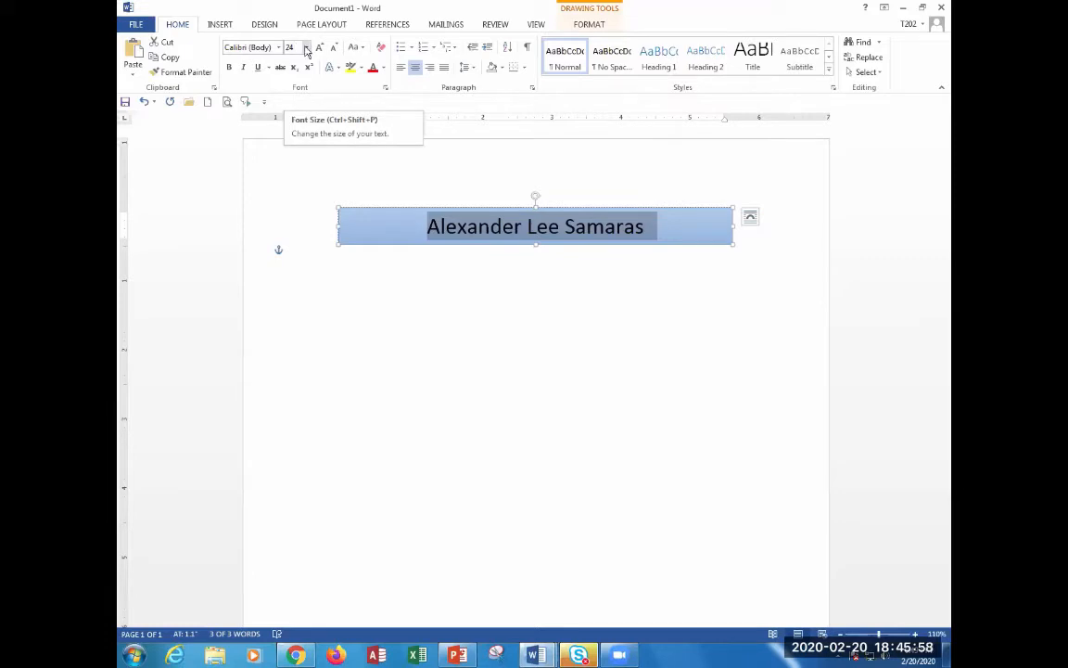
pyautogui.click(231, 70)
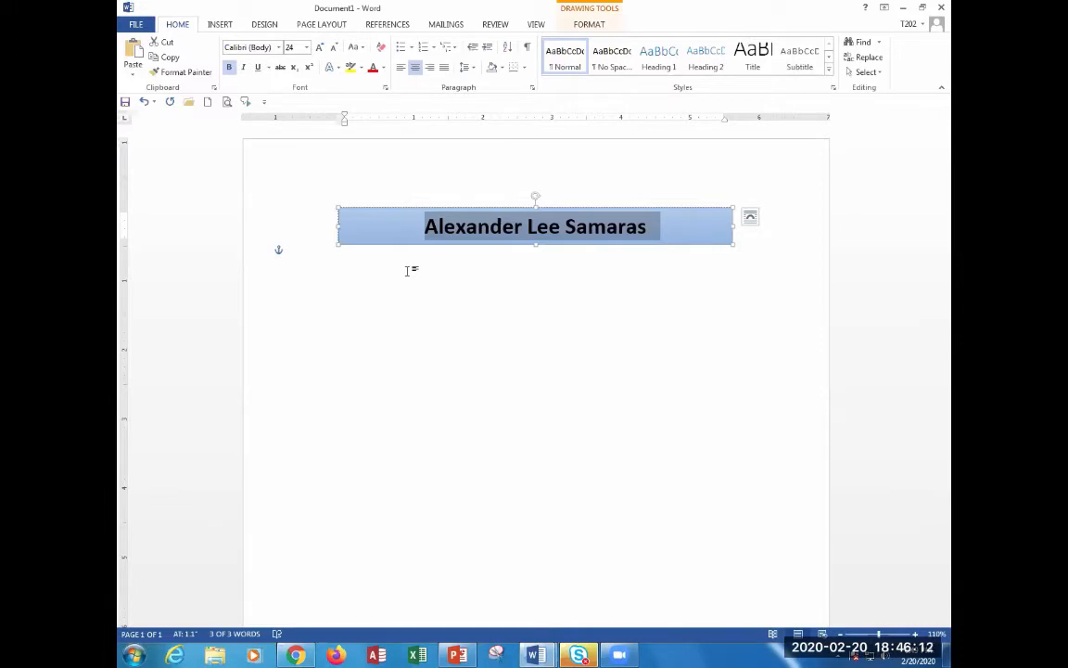
pyautogui.click(553, 264)
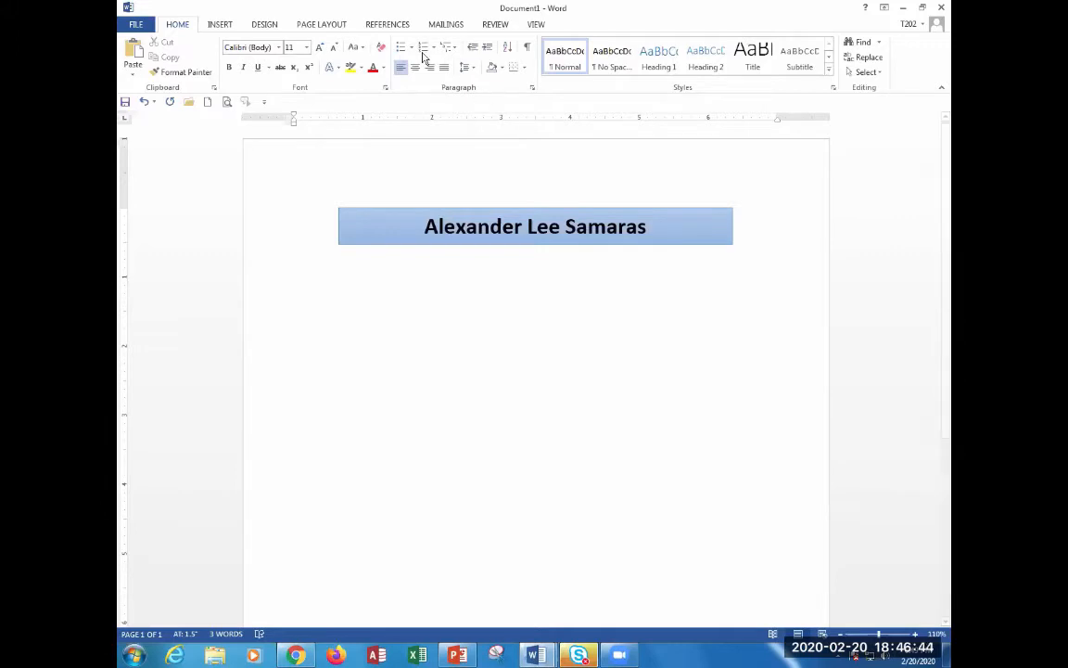
# Apply the Organic document theme, then switch to the course site in Chrome.
pyautogui.click(265, 25)
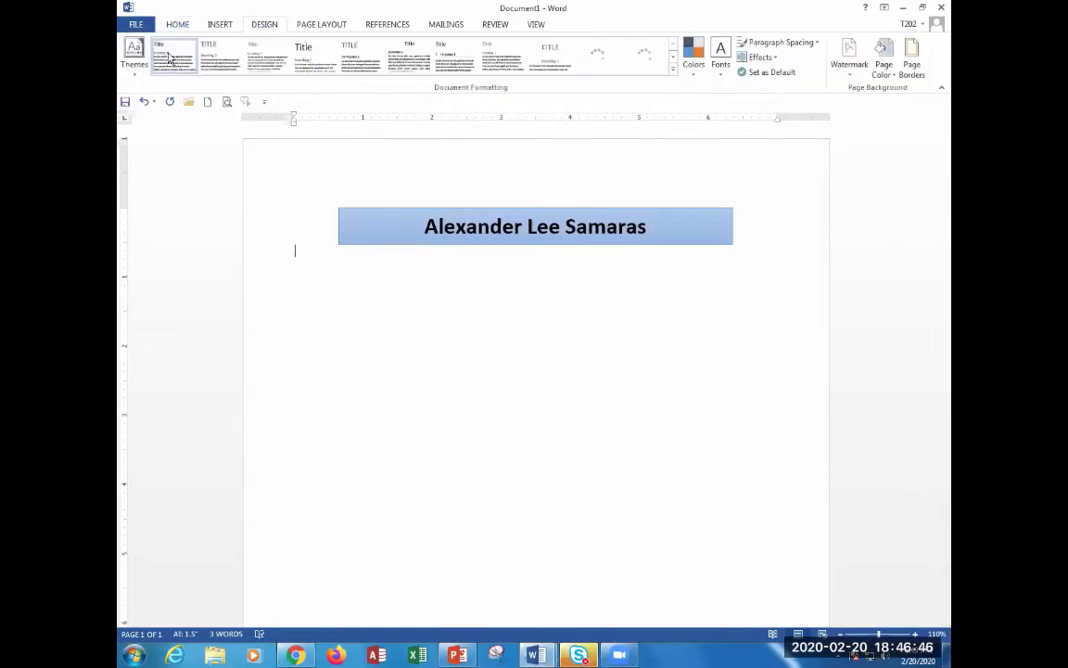
pyautogui.click(134, 65)
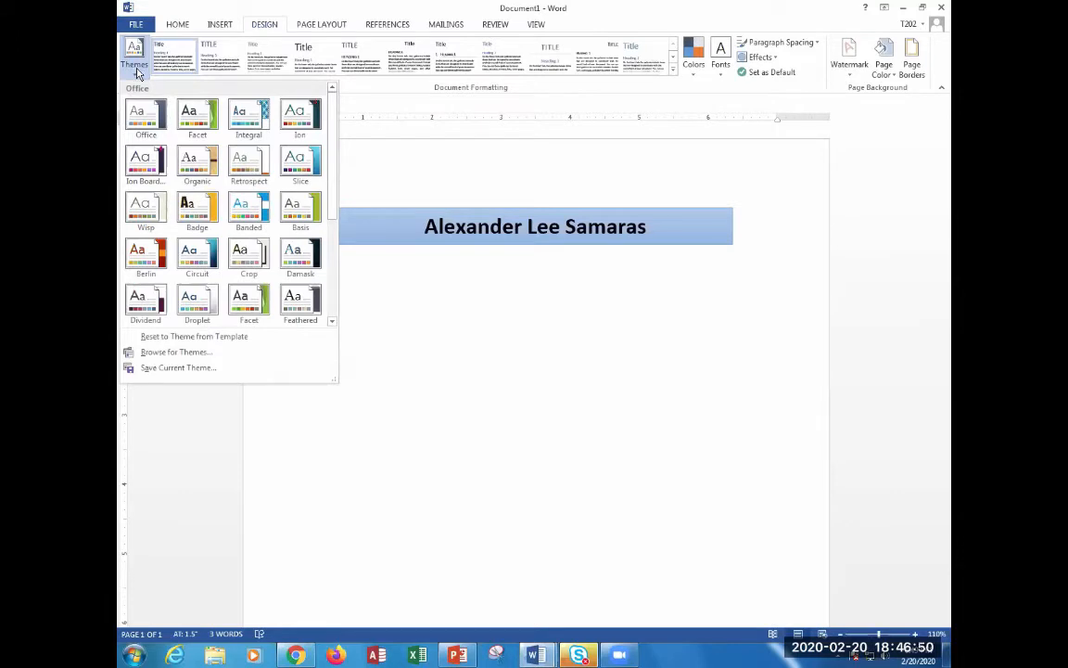
pyautogui.click(204, 171)
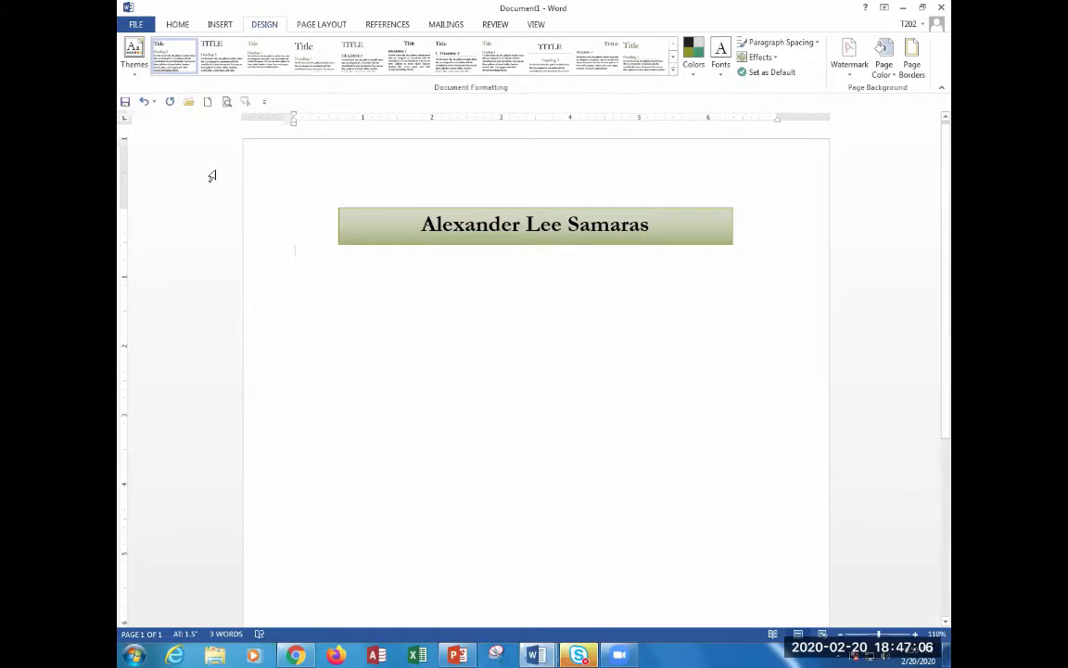
pyautogui.click(298, 657)
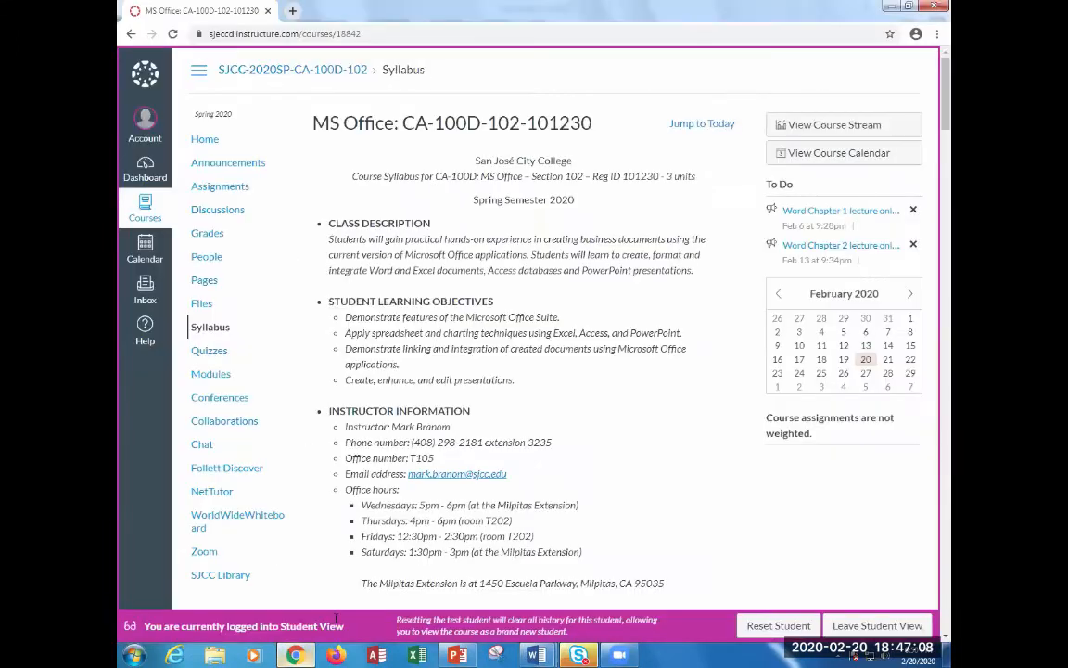
# Open the 'MS Word Chapter 3 - Part 1: WD140 - 164 -- Create a Letterhead' assignment, then return to Word.
pyautogui.click(233, 189)
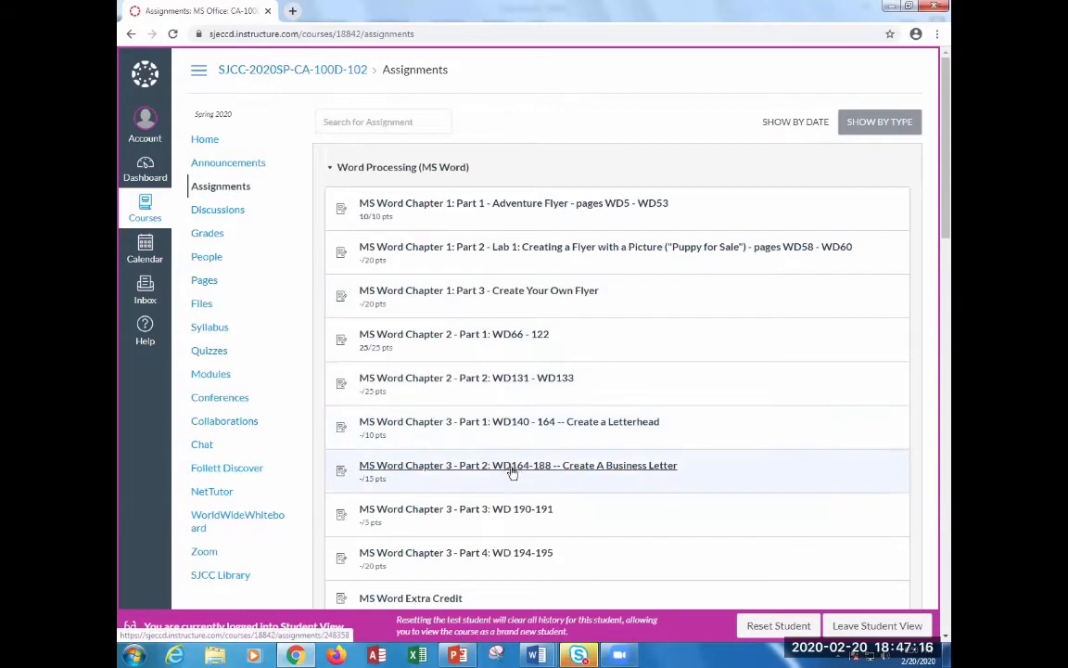
pyautogui.click(509, 423)
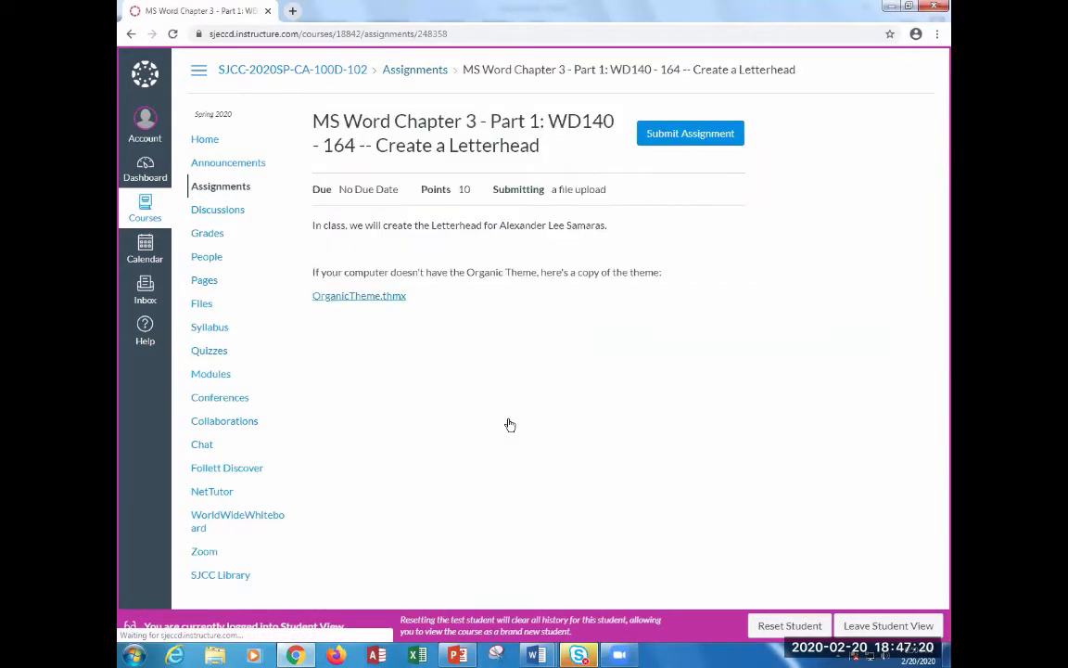
pyautogui.press('ctrl')
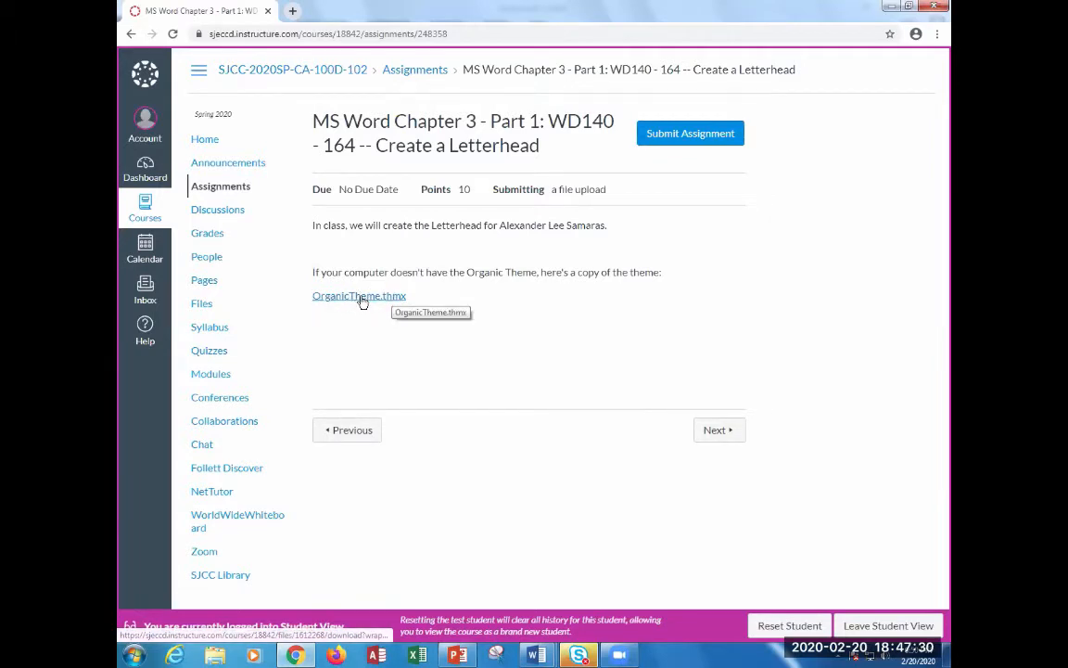
pyautogui.hotkey('alt', 'Tab')
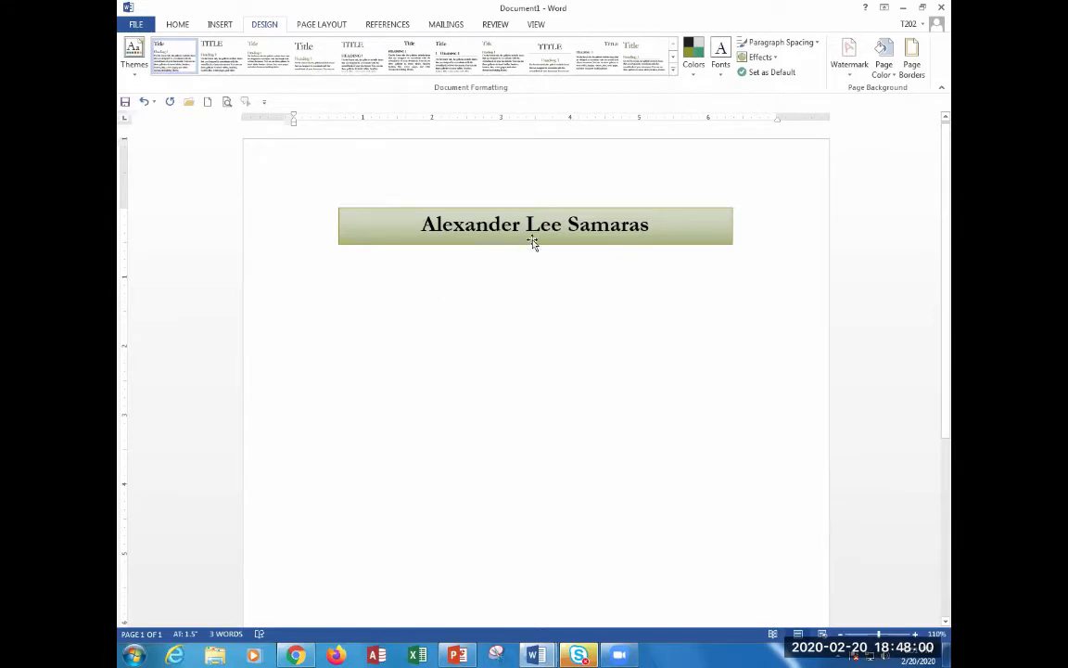
# Open Insert > Online Pictures, then go back to the assignment page in Chrome.
pyautogui.click(223, 26)
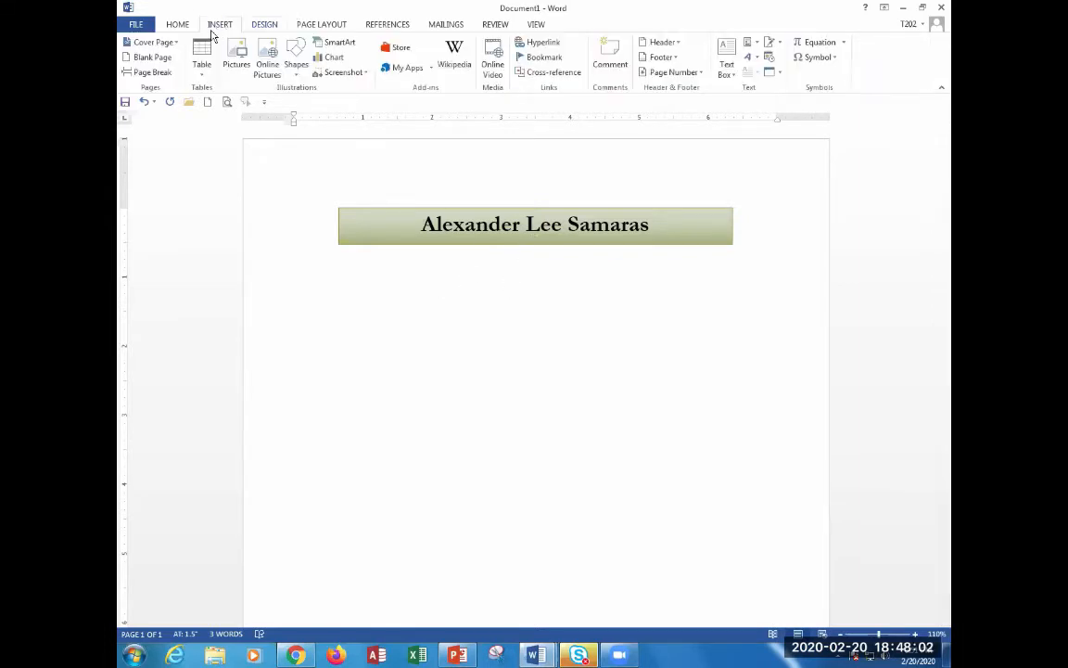
pyautogui.click(268, 70)
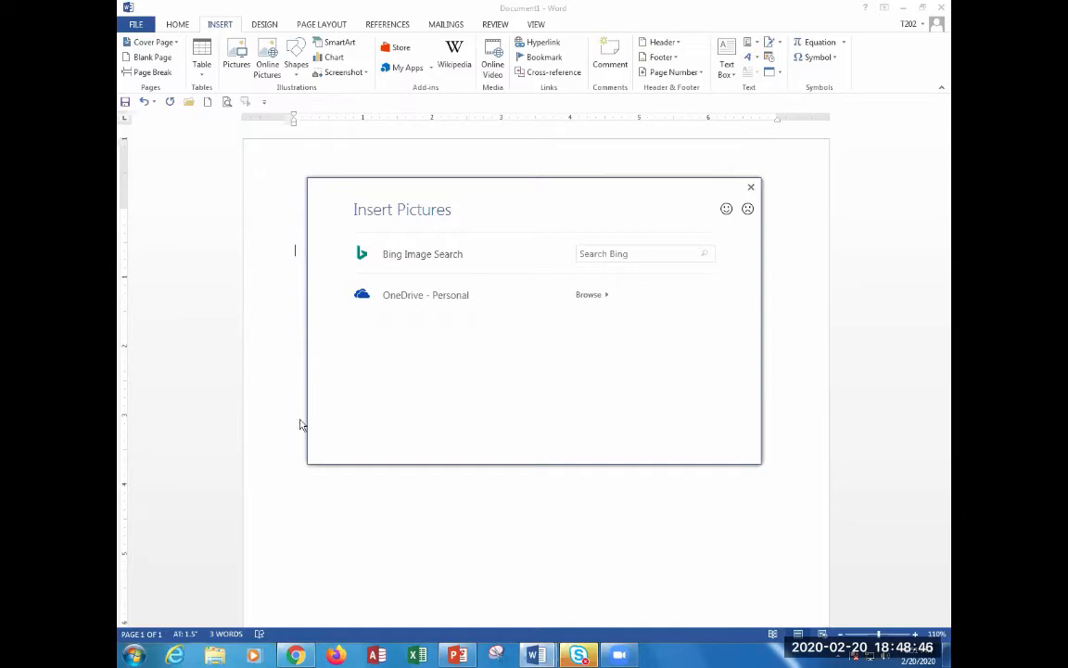
pyautogui.click(274, 586)
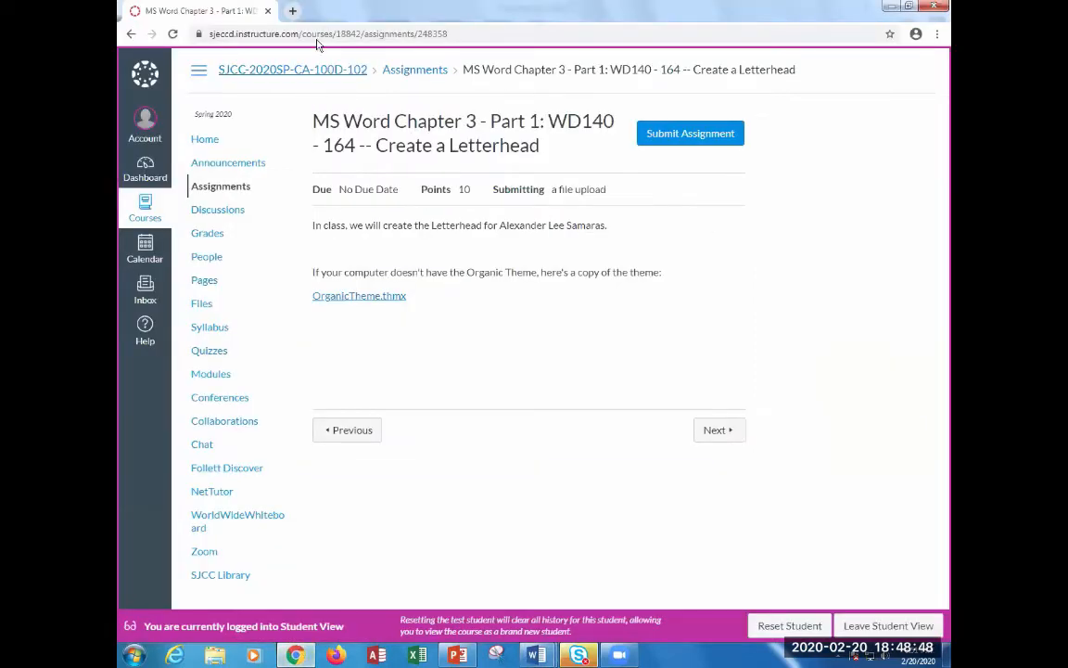
# In a new tab, search Google for 'san jose' and show the image results.
pyautogui.click(292, 10)
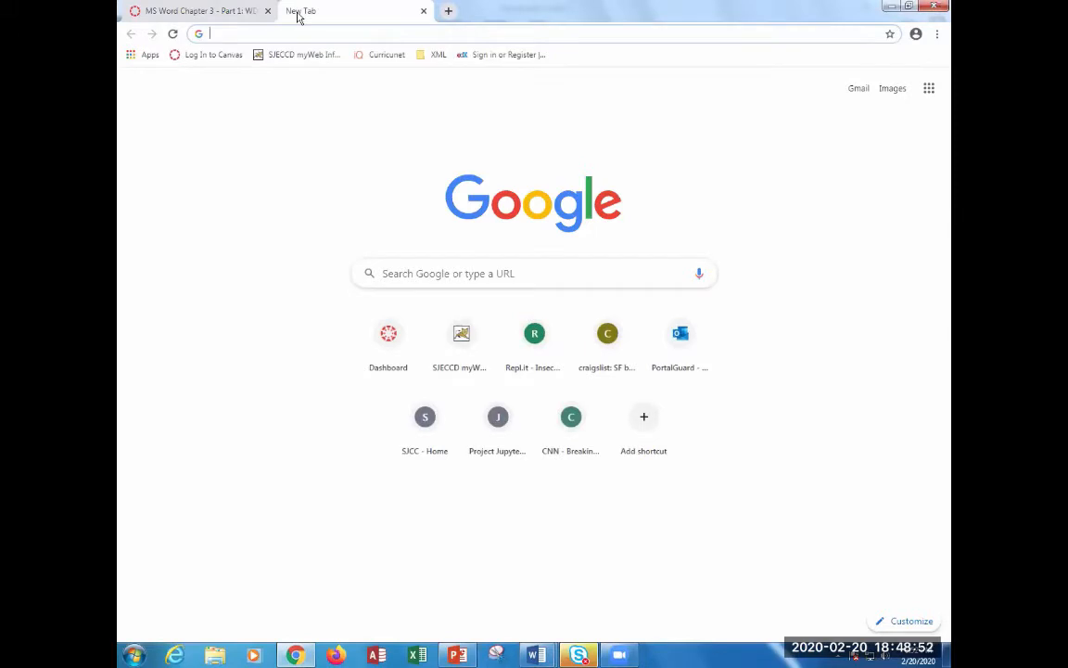
pyautogui.write('san jose')
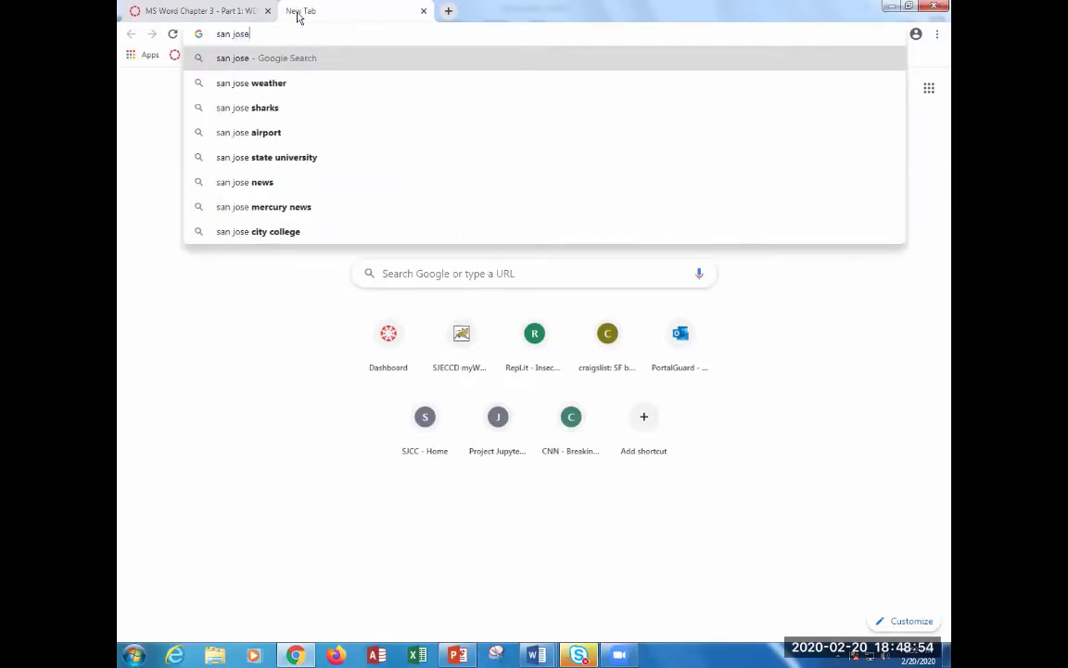
pyautogui.press('Return')
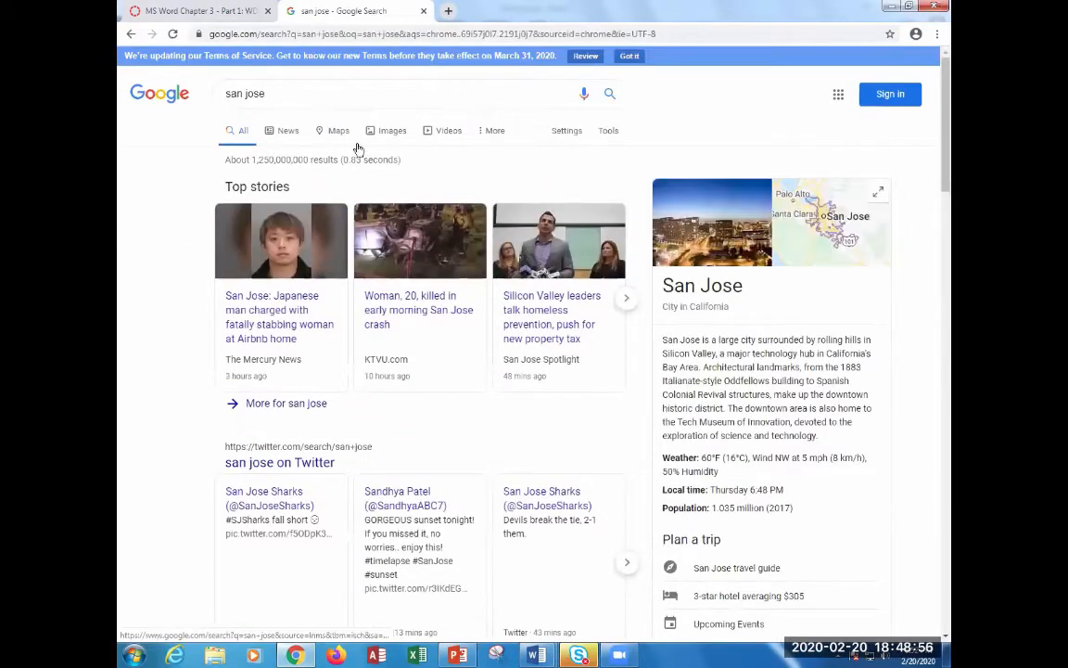
pyautogui.click(379, 137)
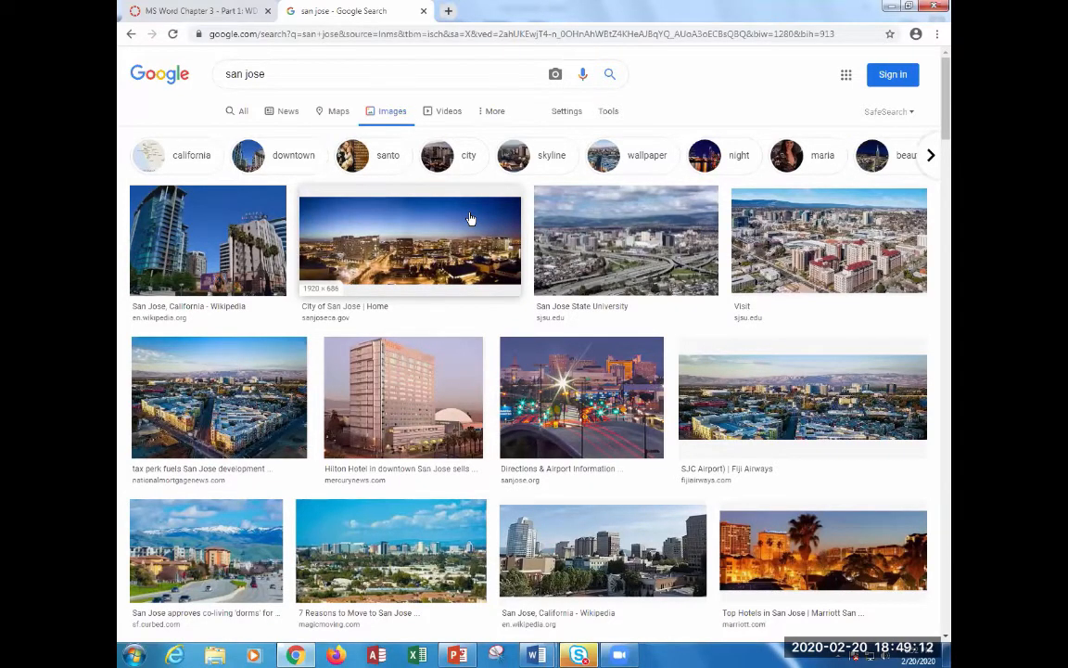
# Set Usage Rights to 'Labeled for reuse with modification', then to 'Labeled for noncommercial reuse with modification'.
pyautogui.click(604, 115)
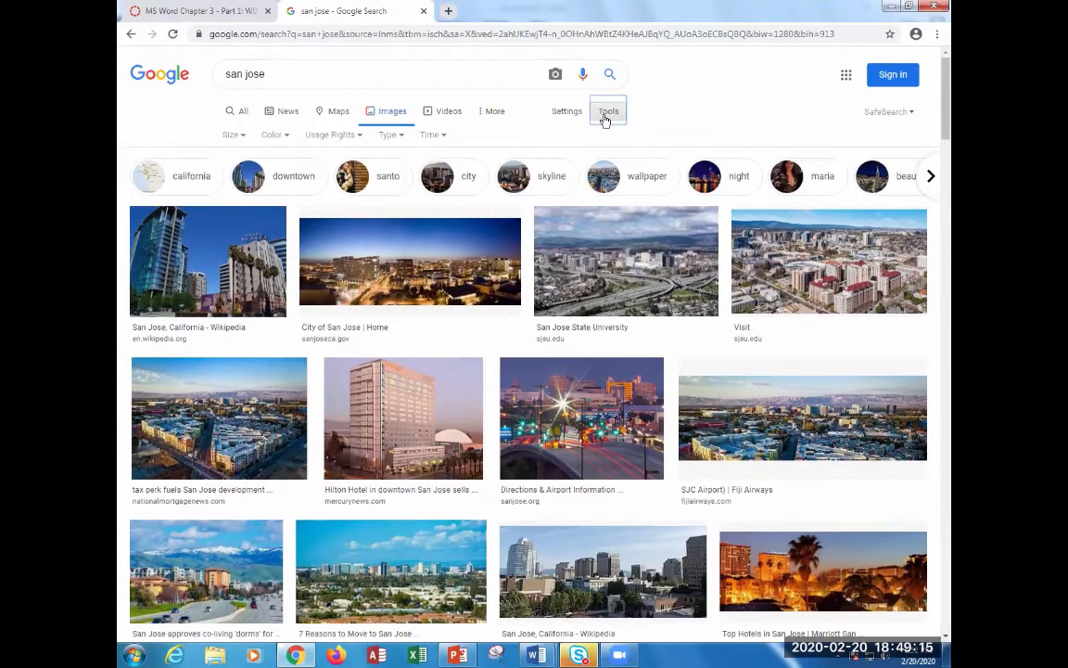
pyautogui.click(331, 137)
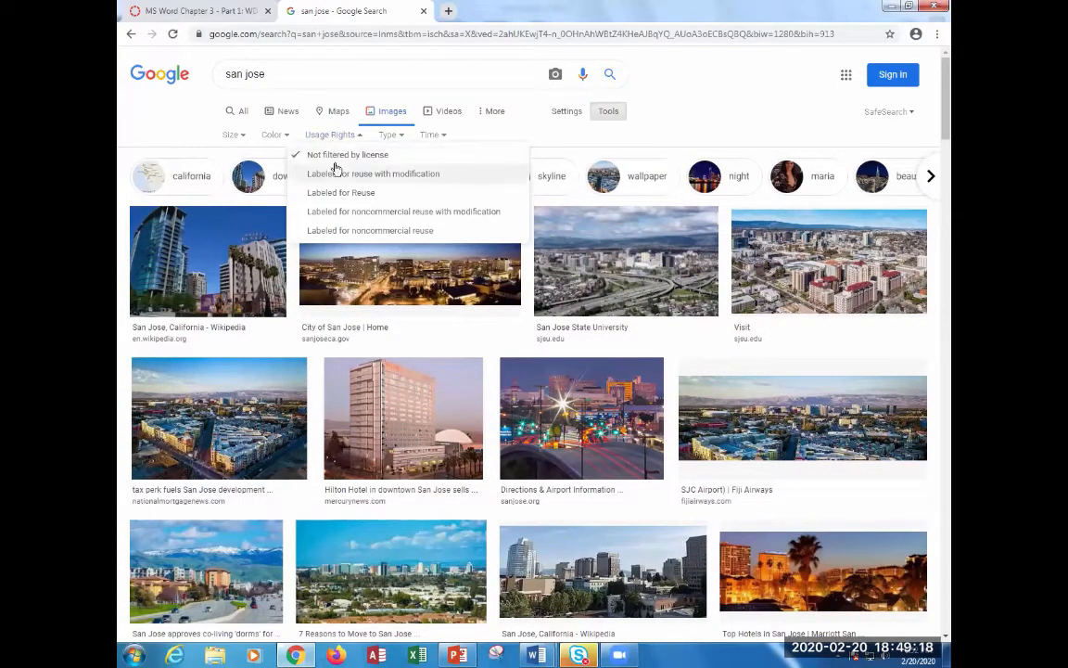
pyautogui.press('ctrl')
pyautogui.press('ctrl')
pyautogui.press('ctrl')
pyautogui.press('ctrl')
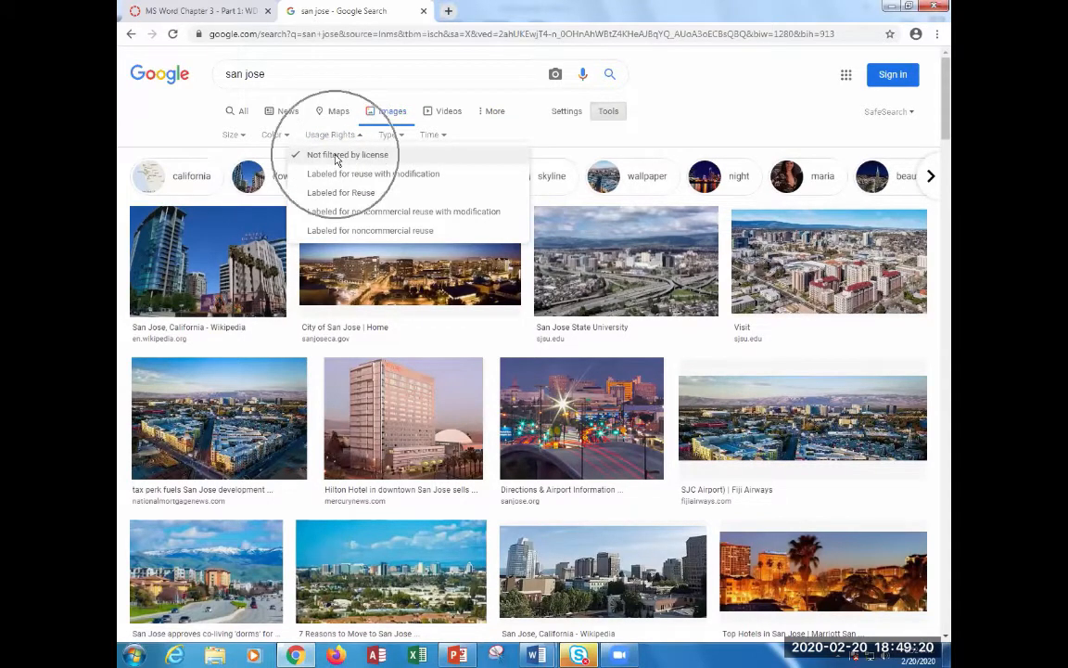
pyautogui.press('ctrl')
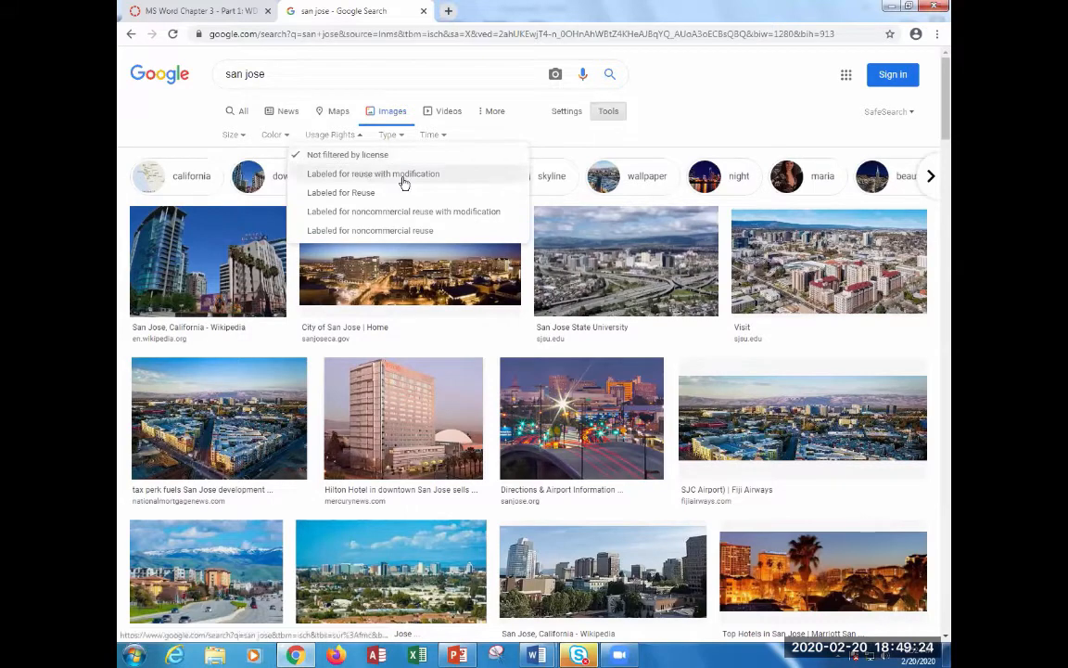
pyautogui.press('ctrl')
pyautogui.press('ctrl')
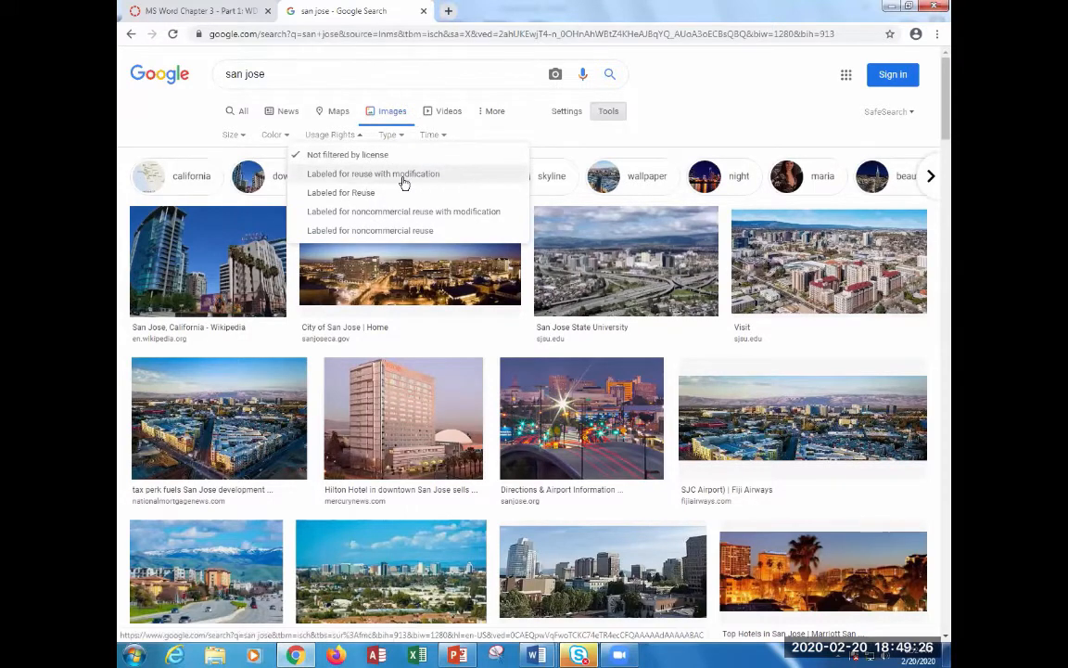
pyautogui.click(403, 178)
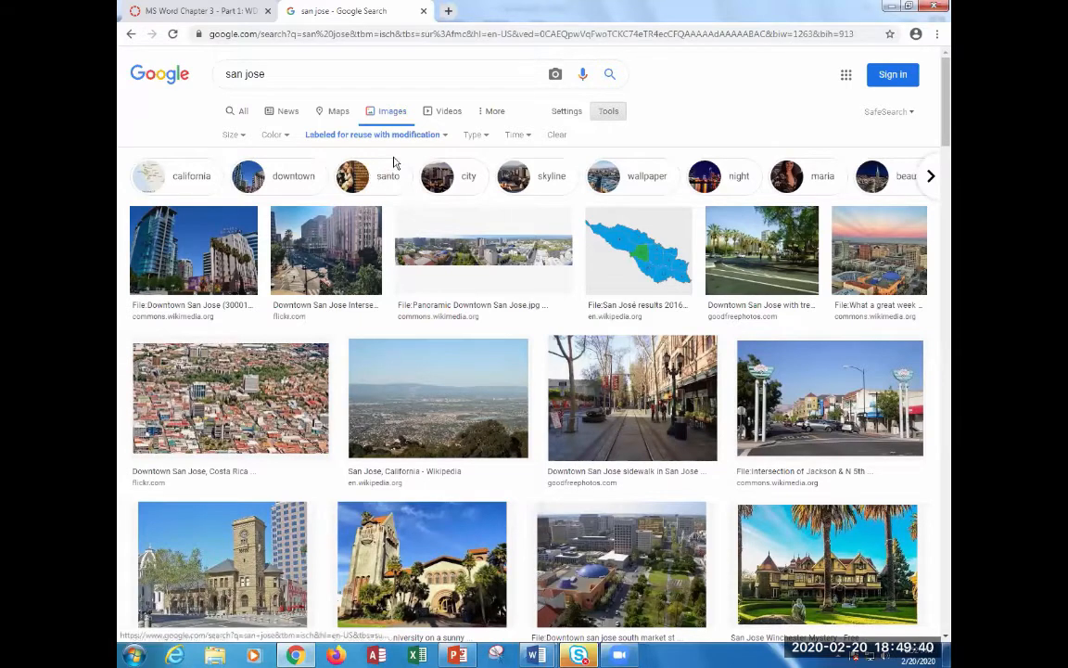
pyautogui.click(425, 136)
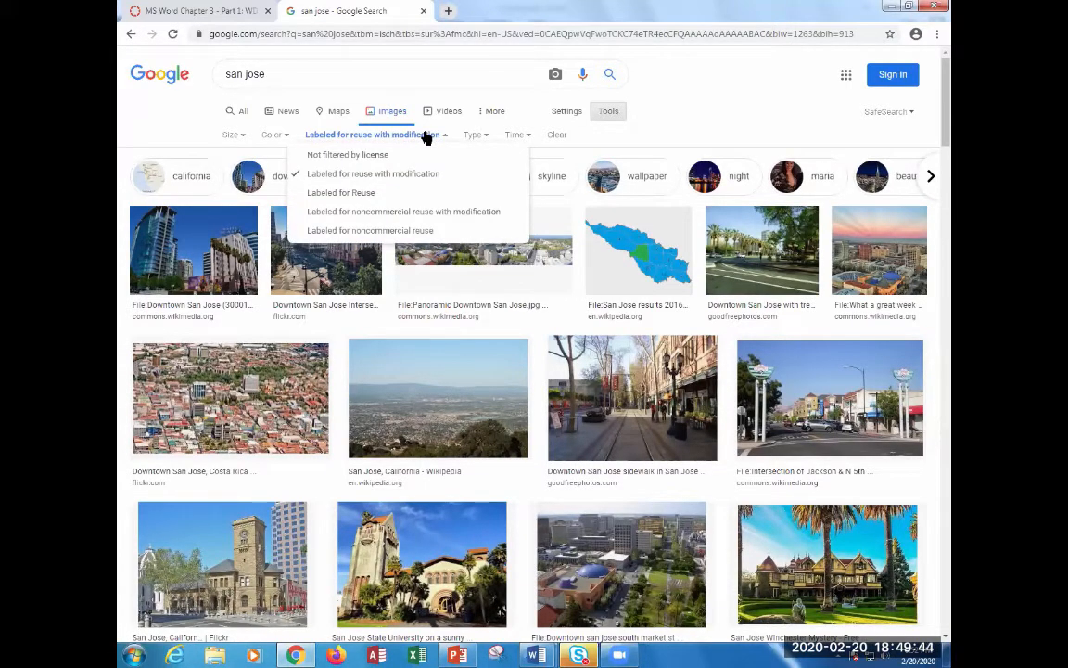
pyautogui.click(432, 216)
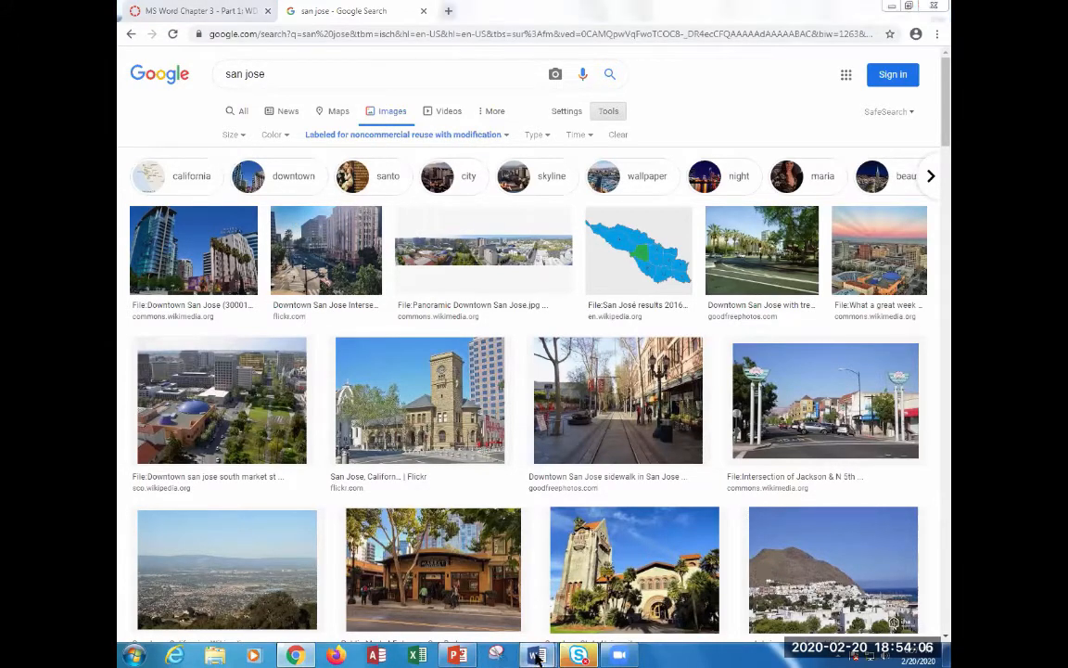
# Return to Document1 and run a Bing online picture search for 'books'.
pyautogui.moveTo(536, 655)
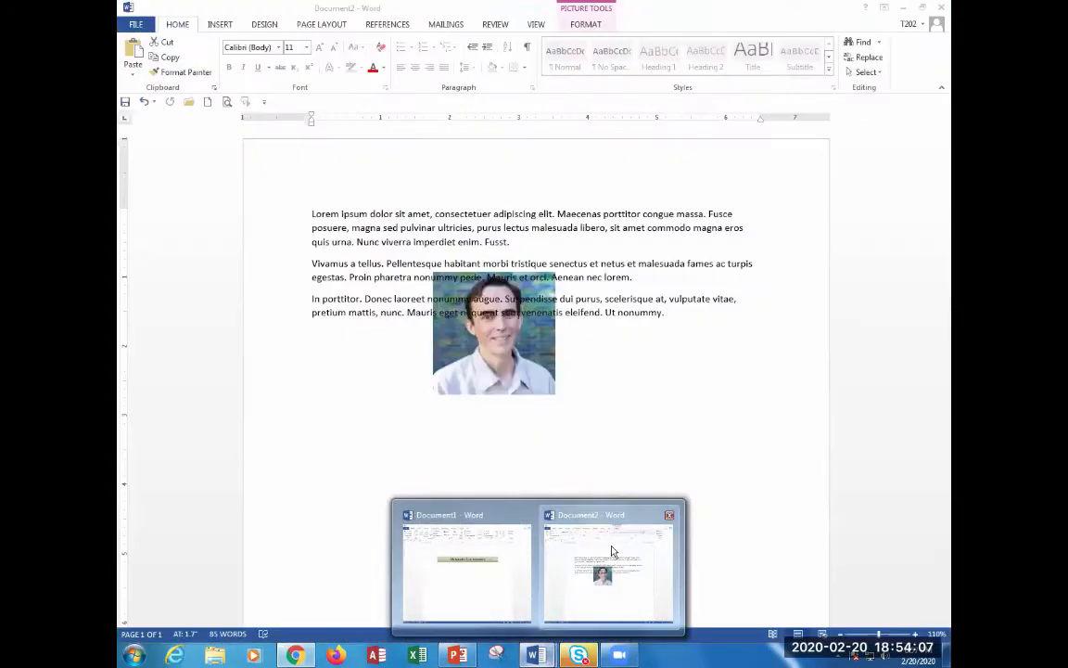
pyautogui.click(473, 564)
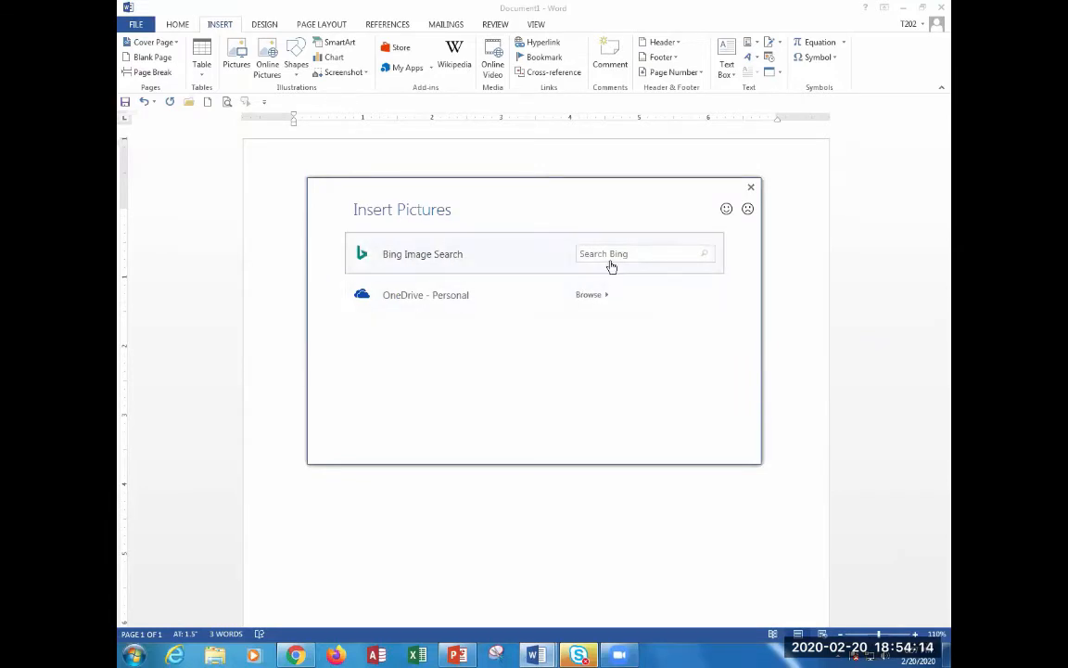
pyautogui.click(630, 254)
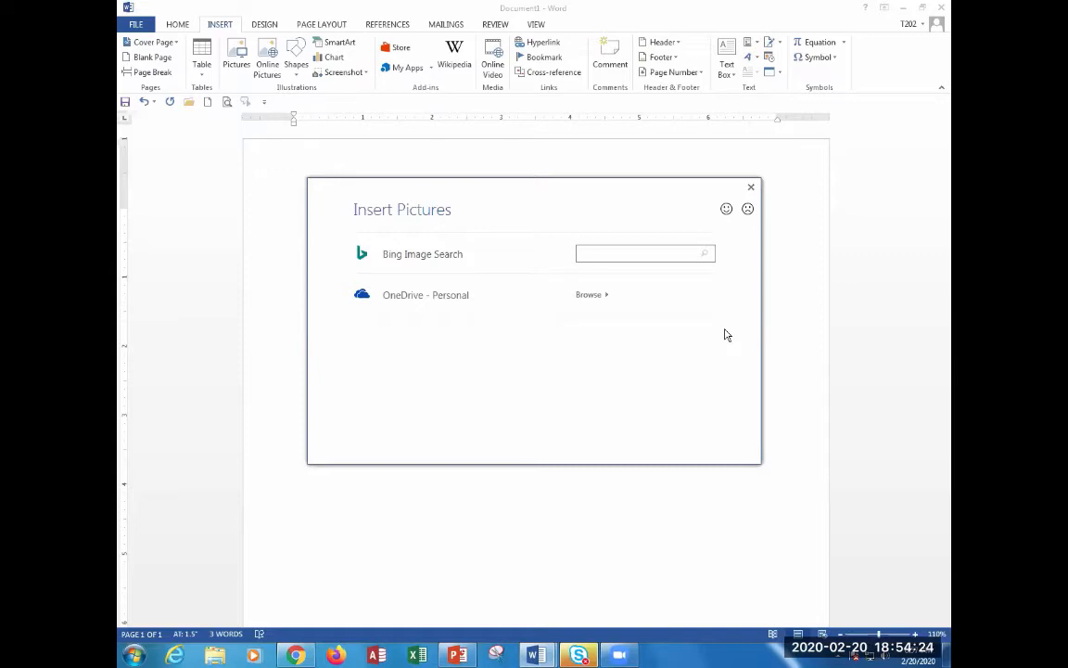
pyautogui.write('books')
pyautogui.press('Return')
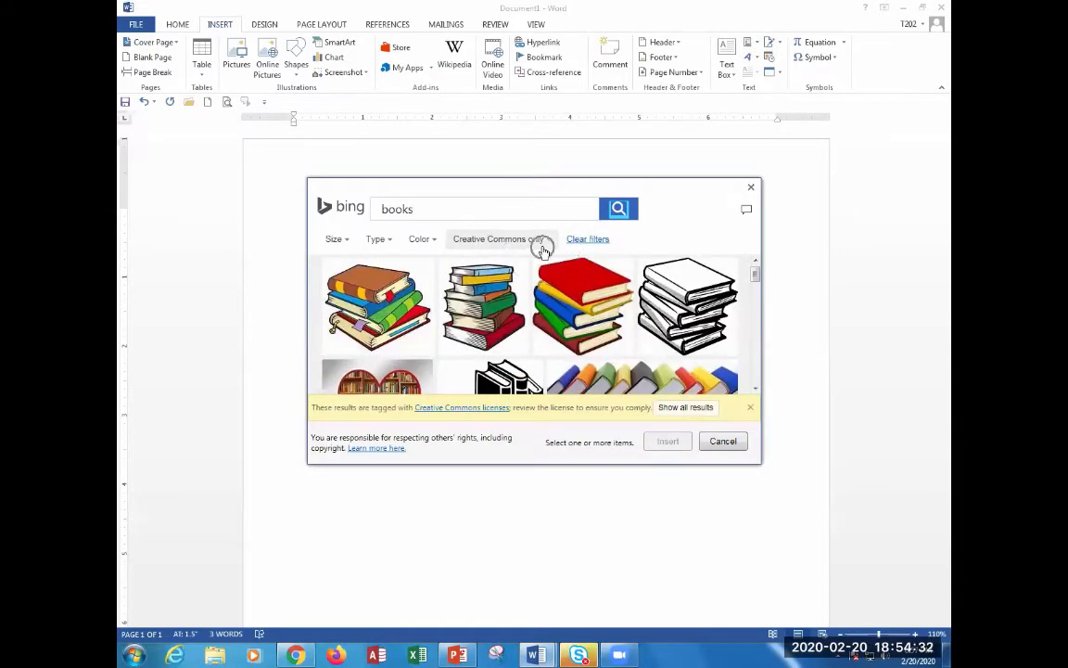
# Keep results to Creative Commons only and select the colourful stacked-books clip art (1200 x 1038).
pyautogui.click(543, 247)
pyautogui.press('ctrl')
pyautogui.press('ctrl')
pyautogui.click(543, 243)
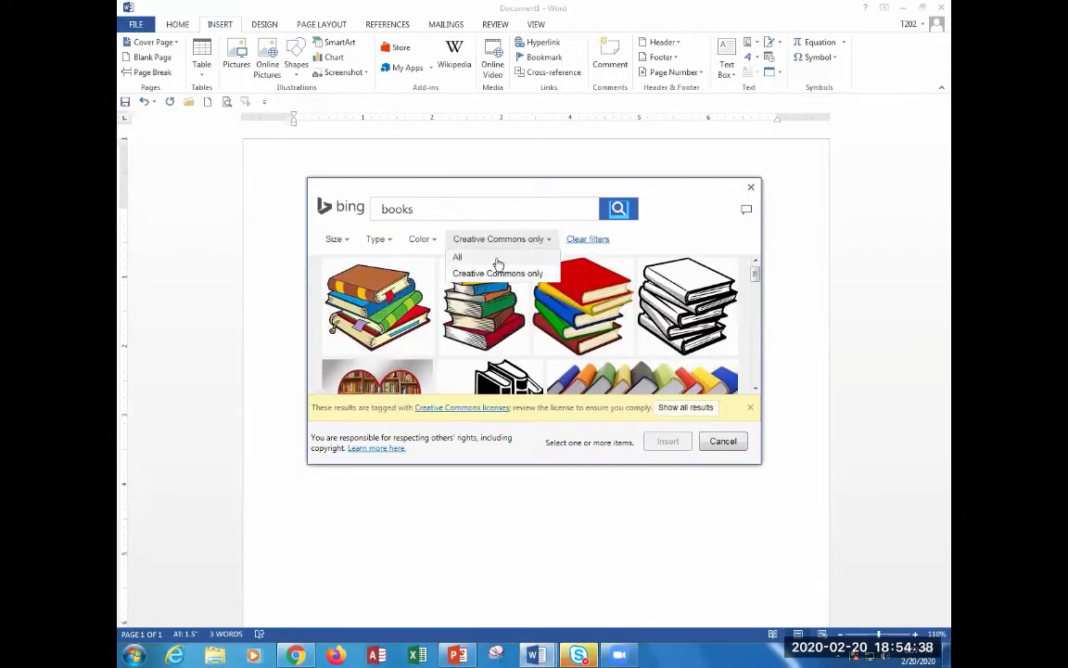
pyautogui.click(512, 210)
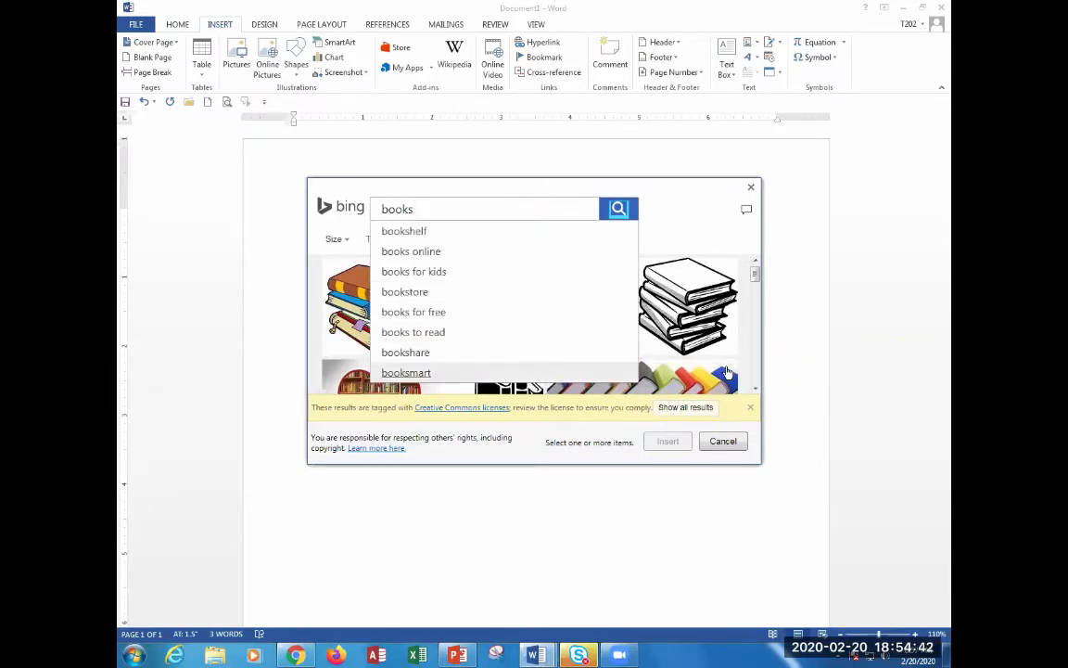
pyautogui.click(355, 329)
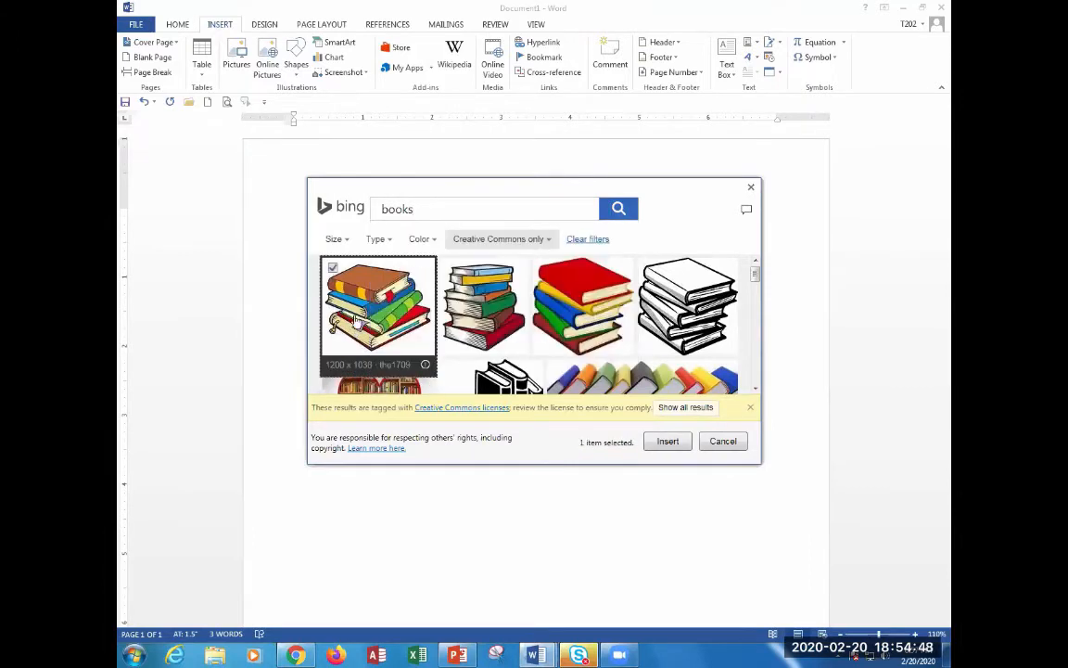
pyautogui.scroll(-1, 639, 314)
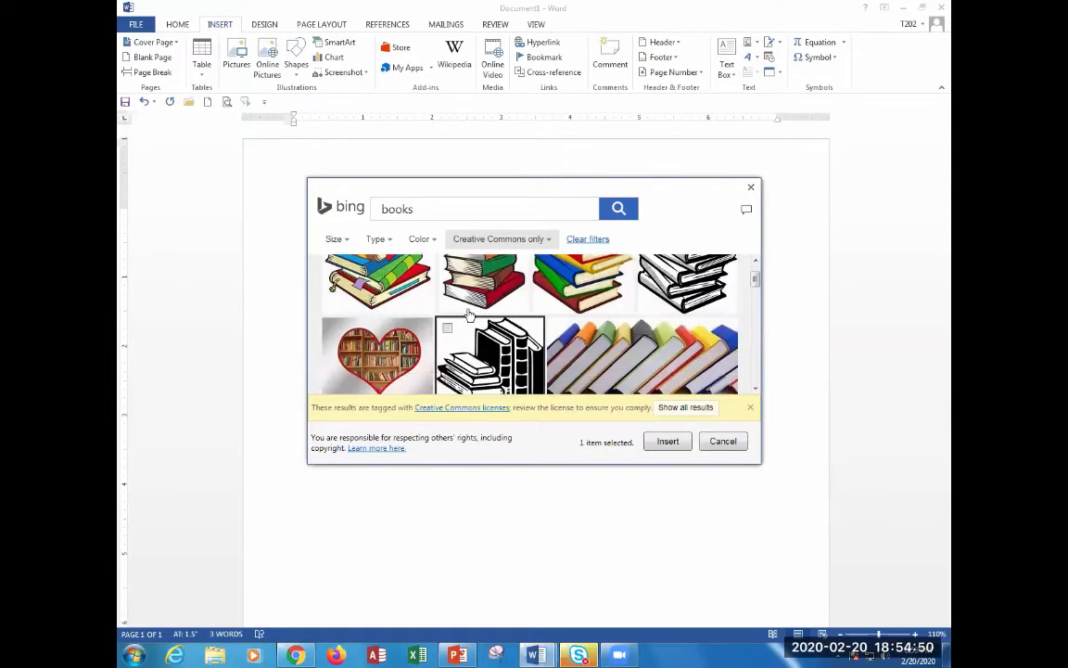
pyautogui.scroll(-3, 445, 332)
pyautogui.scroll(1, 469, 327)
pyautogui.scroll(2, 472, 323)
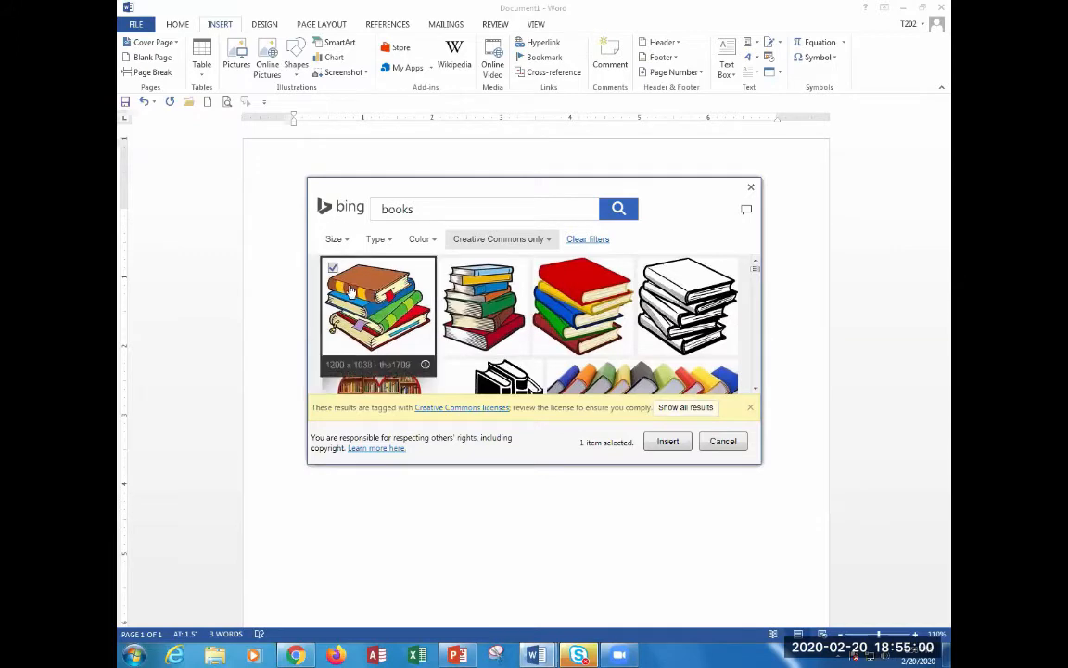
# Insert the stacked-books clip art and set its height to 0.53", scaling the width to 0.61".
pyautogui.click(666, 443)
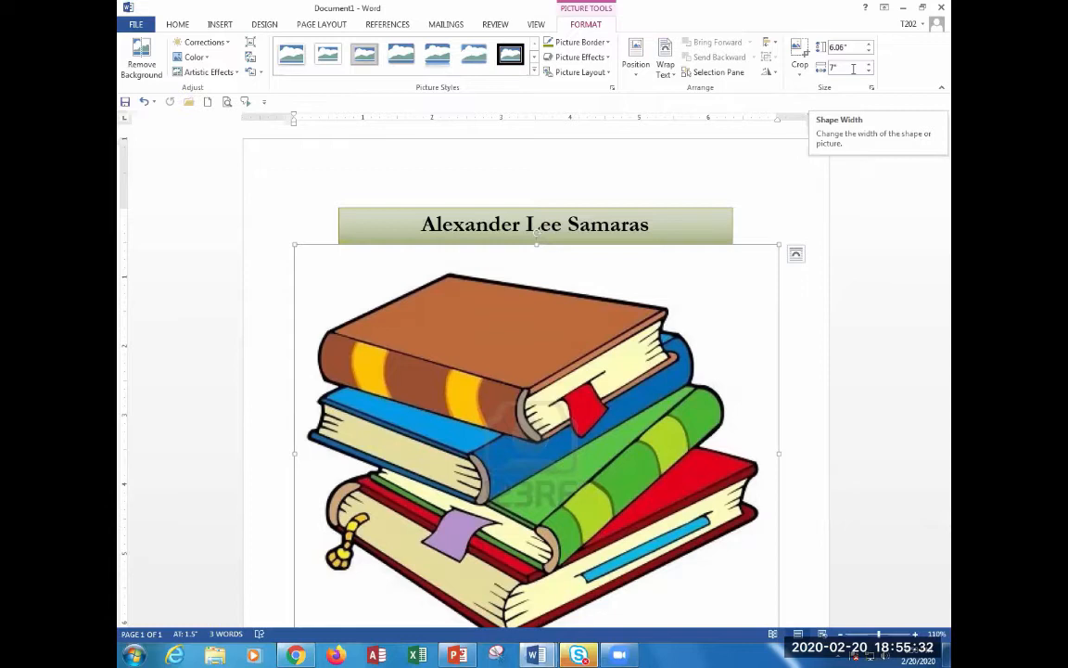
pyautogui.click(854, 48)
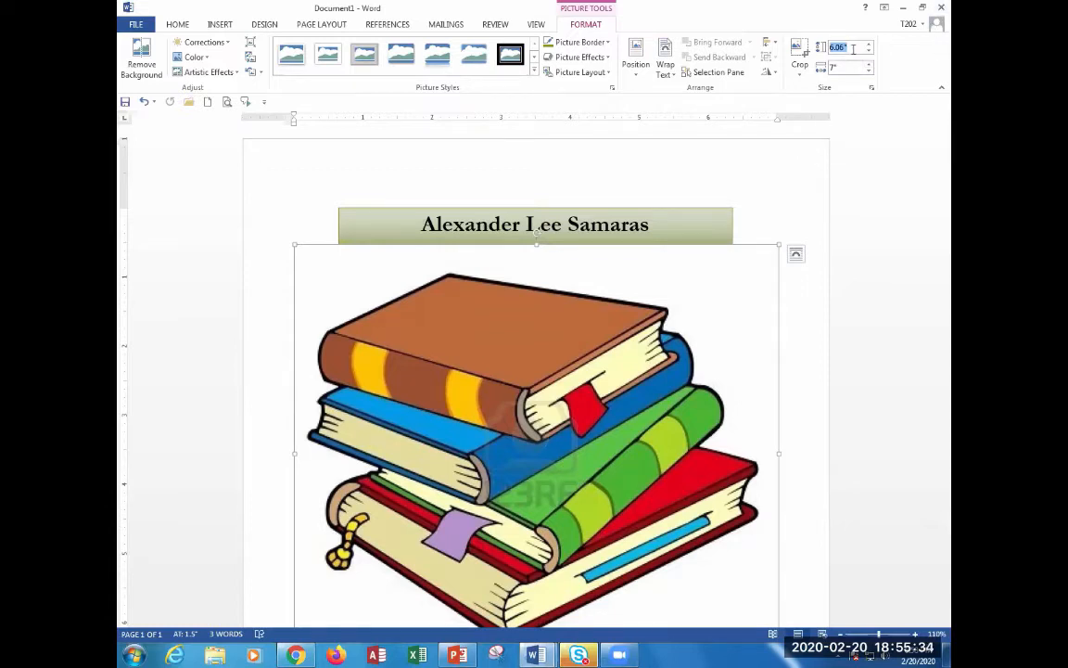
pyautogui.write('4.53')
pyautogui.write('"')
pyautogui.press('Return')
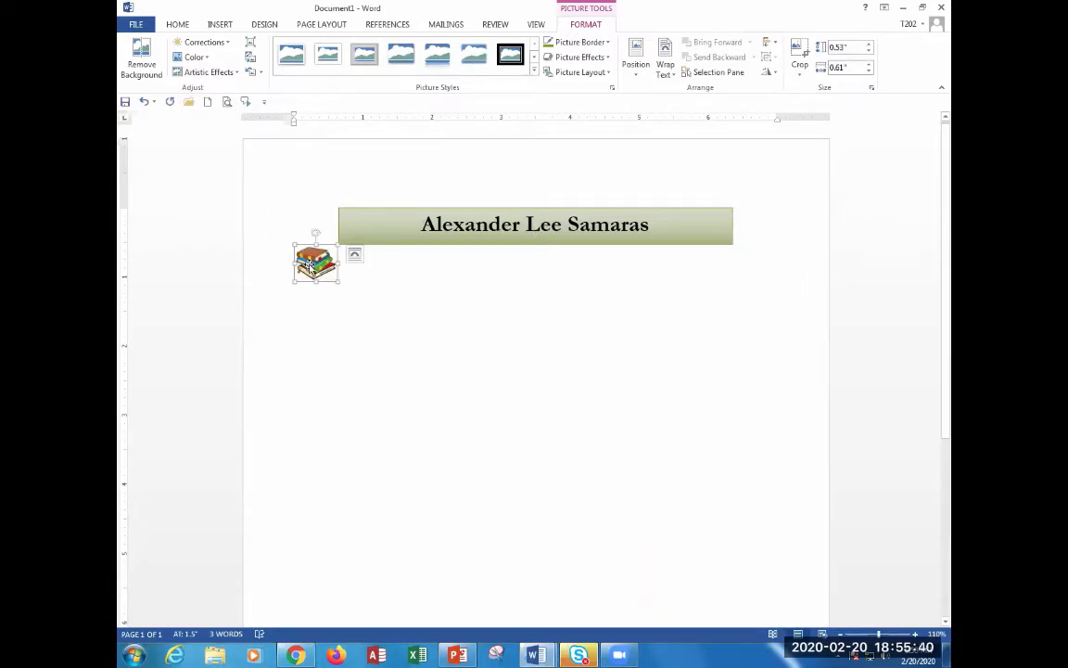
# Try dragging the books picture up beside the banner, then reselect it to reach its Layout Options.
pyautogui.moveTo(316, 262); pyautogui.dragTo(321, 228)
pyautogui.click(347, 319)
pyautogui.click(316, 265)
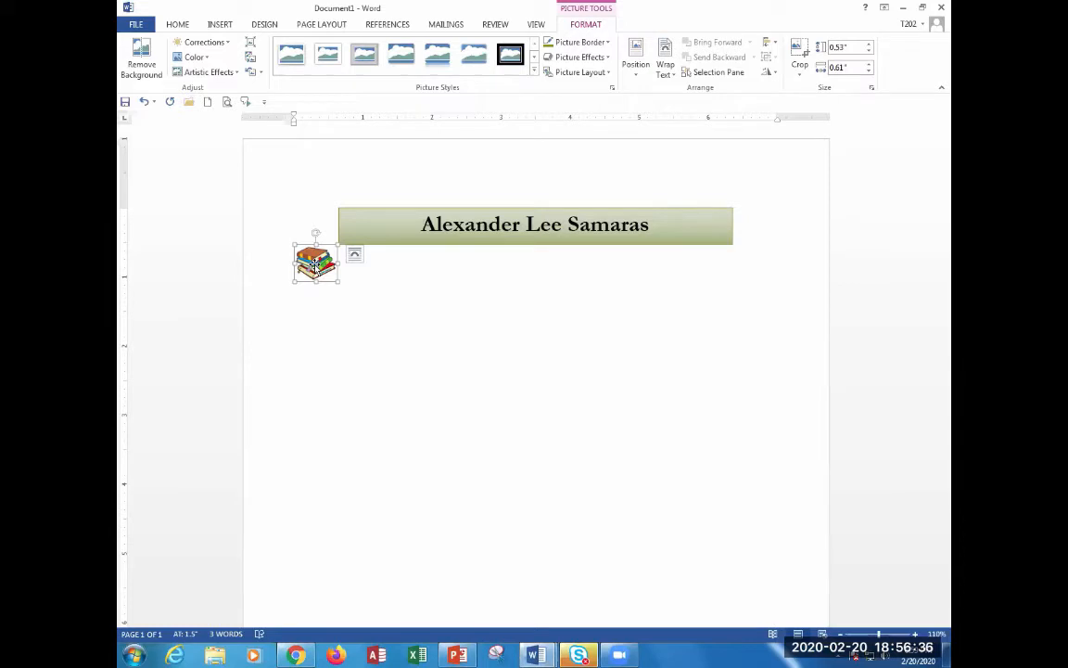
pyautogui.press('ctrl')
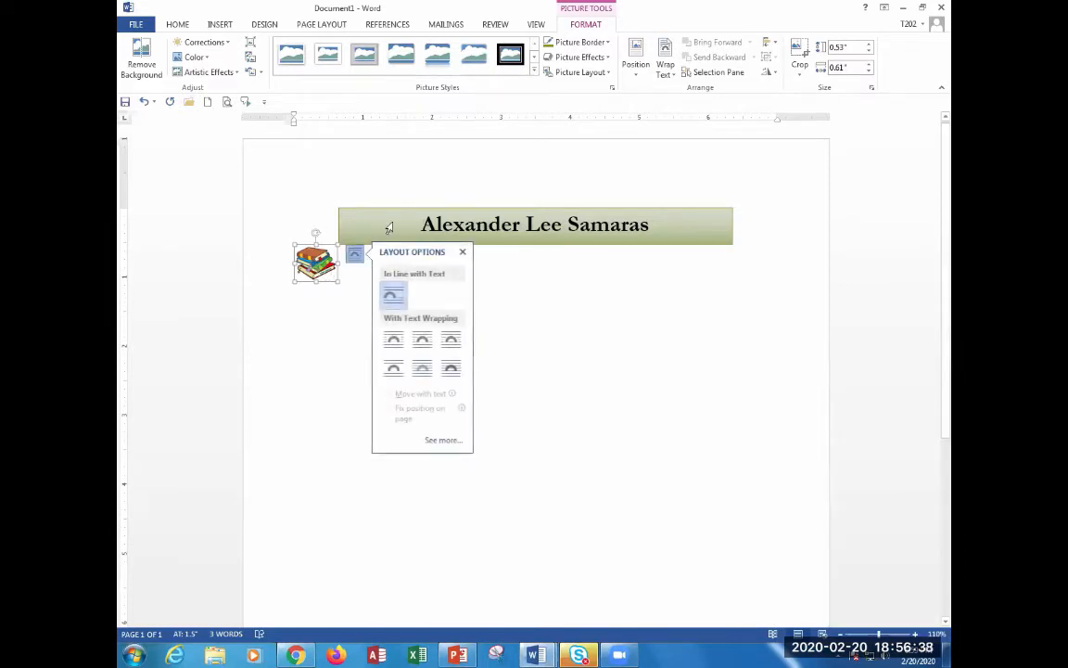
pyautogui.press('ctrl')
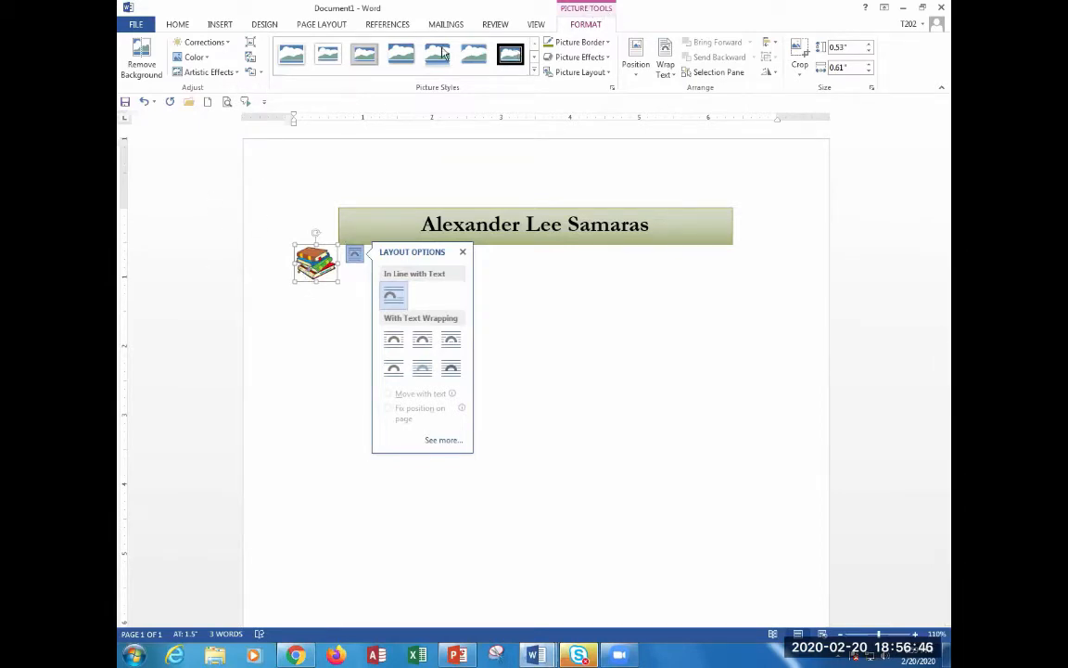
# Recolor the books clip art with Green, Accent color 1 Dark, then deselect it.
pyautogui.click(202, 58)
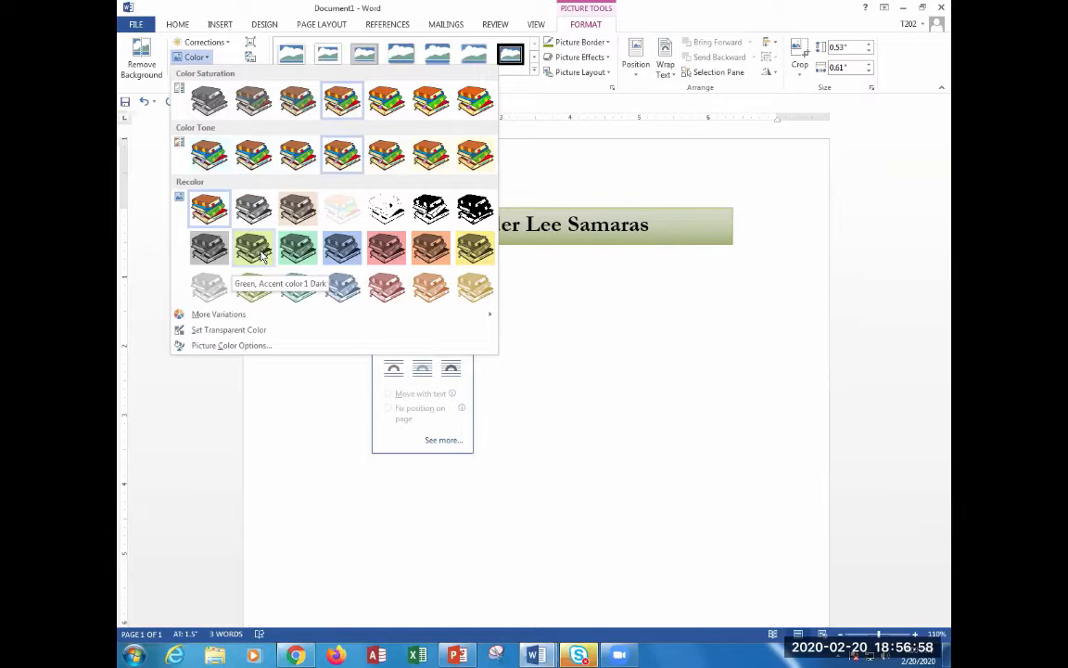
pyautogui.press('ctrl')
pyautogui.press('ctrl')
pyautogui.press('ctrl')
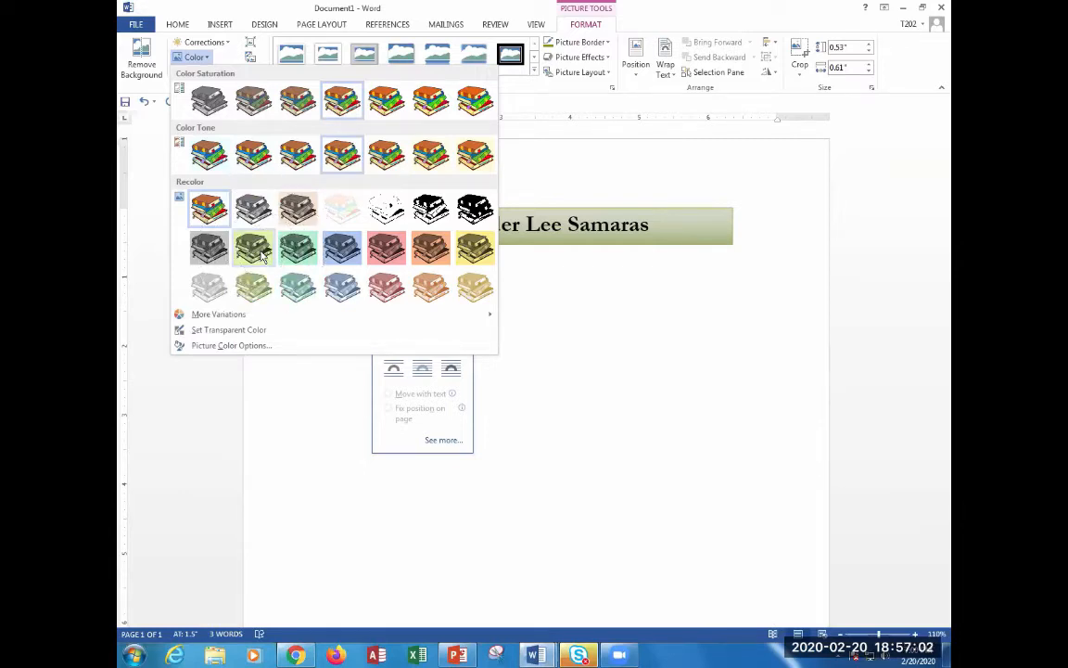
pyautogui.click(260, 256)
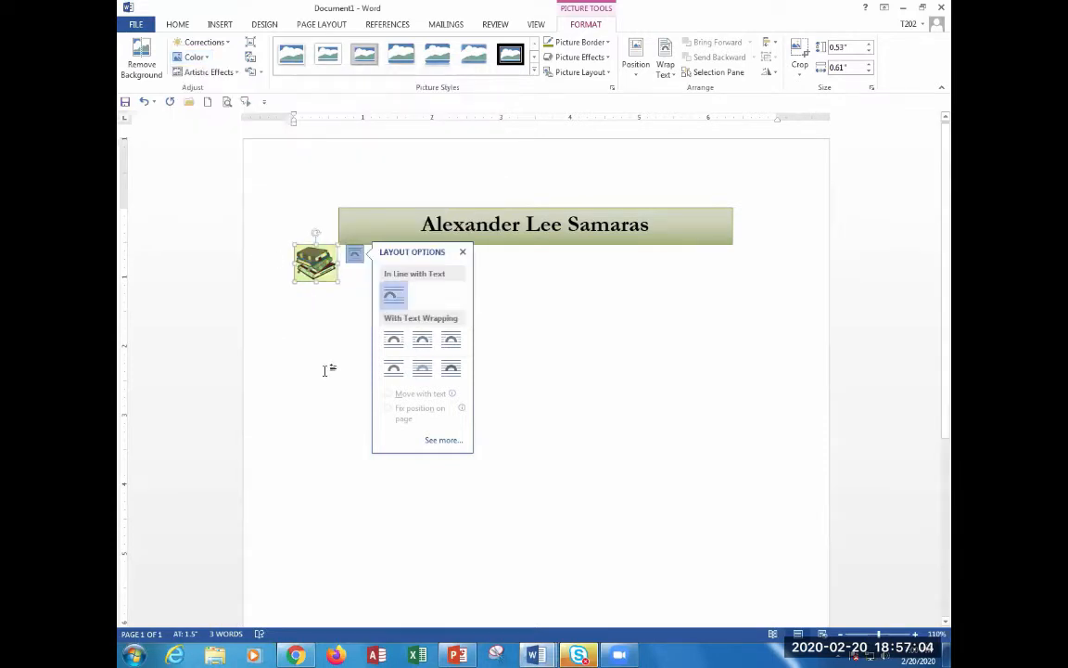
pyautogui.click(566, 322)
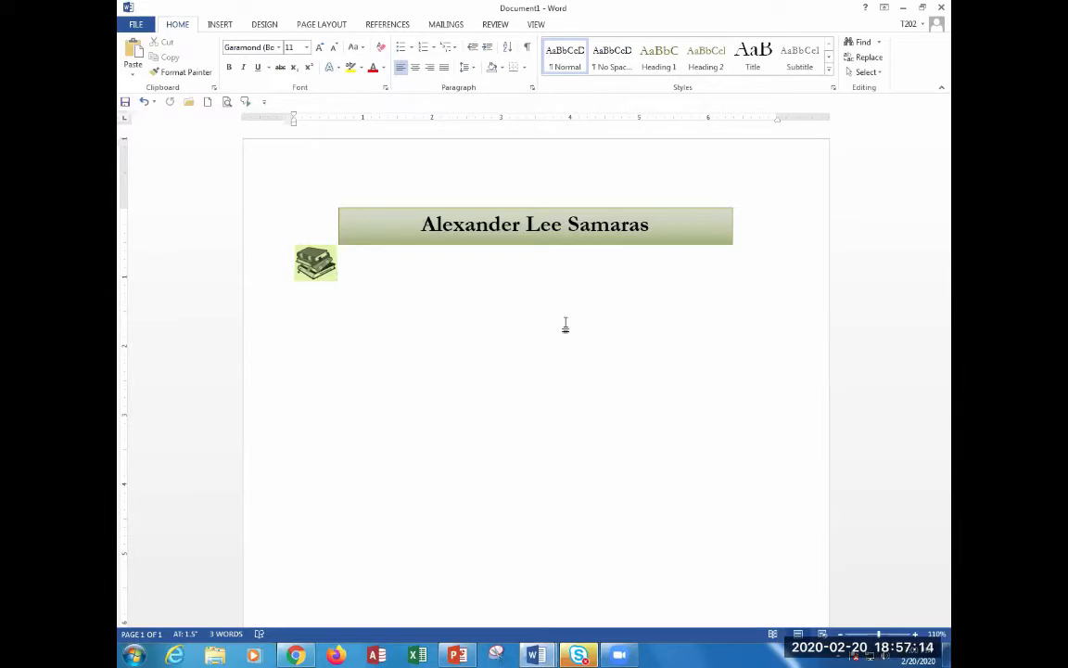
# Recolor the books clip art with Green, Accent color 1 Dark.
pyautogui.scroll(4, 362, 272)
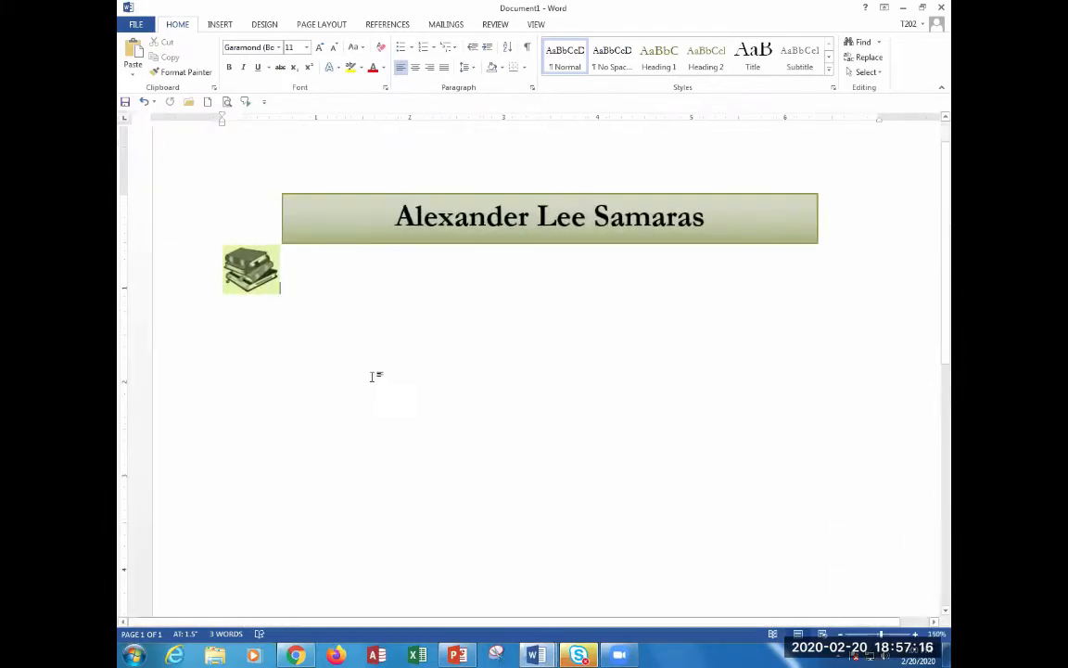
pyautogui.click(272, 255)
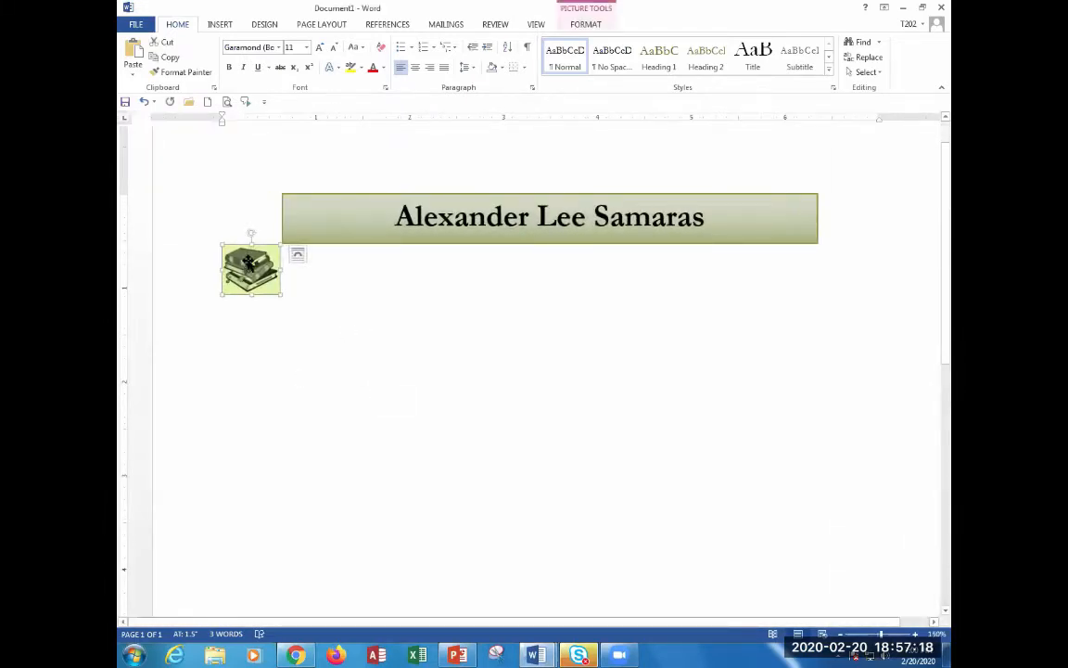
pyautogui.click(591, 11)
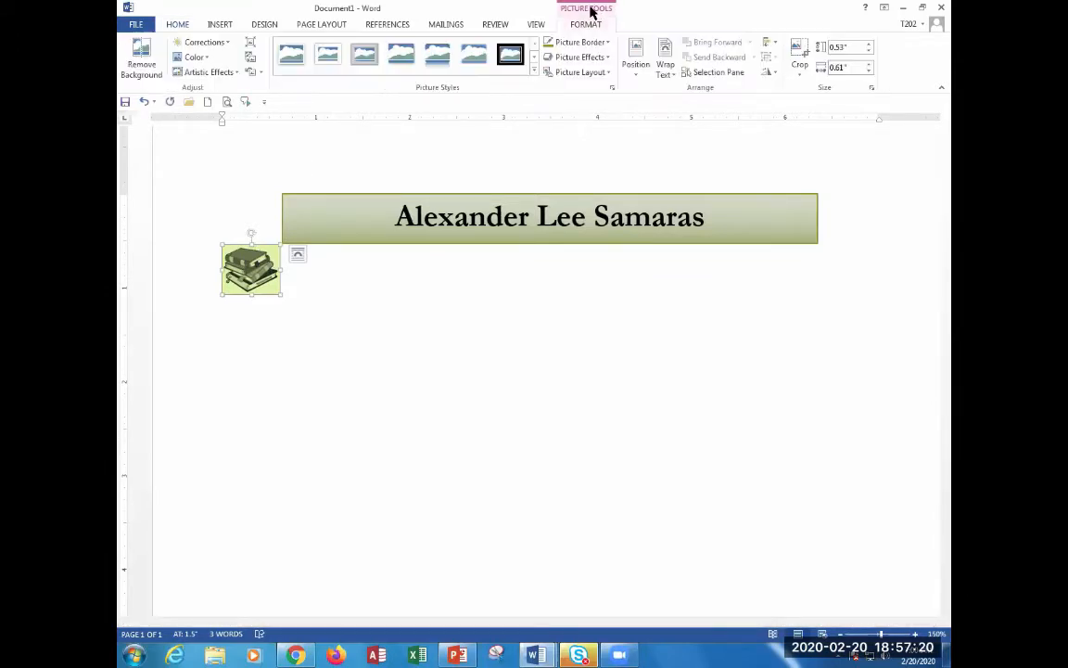
pyautogui.click(199, 57)
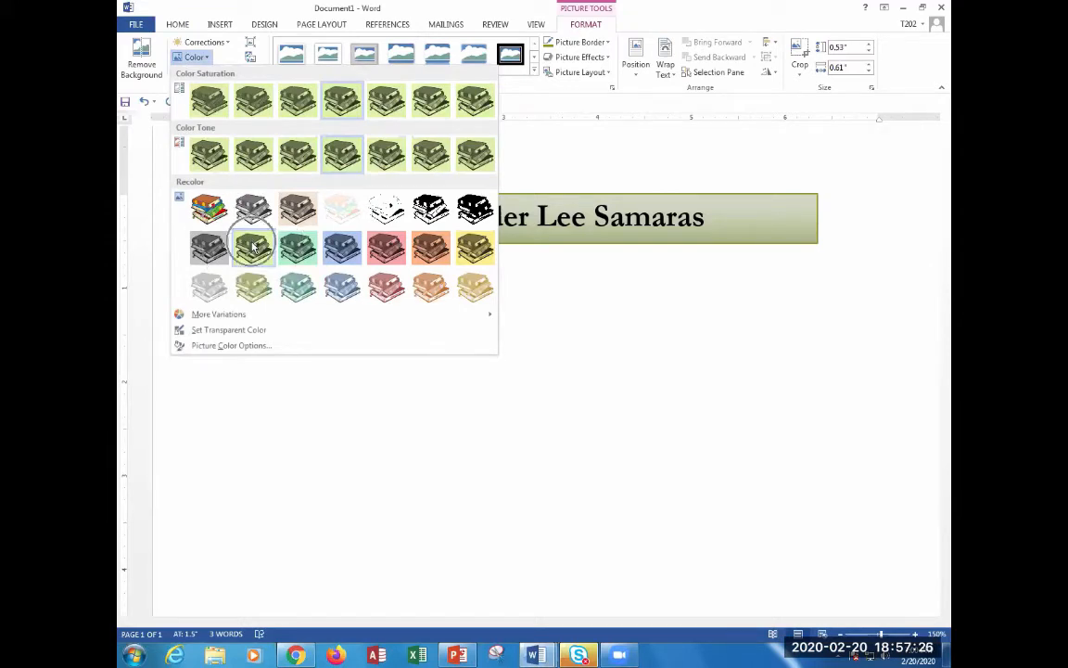
pyautogui.click(253, 246)
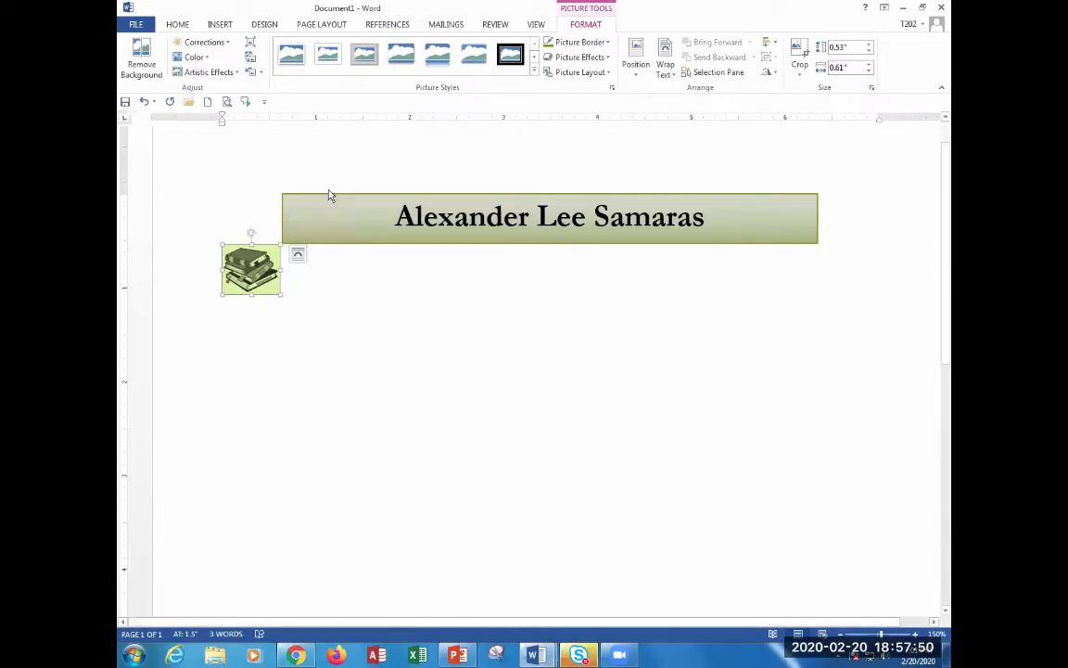
# Make the clip art's pale background transparent with Set Transparent Color, then switch to Document2.
pyautogui.click(192, 58)
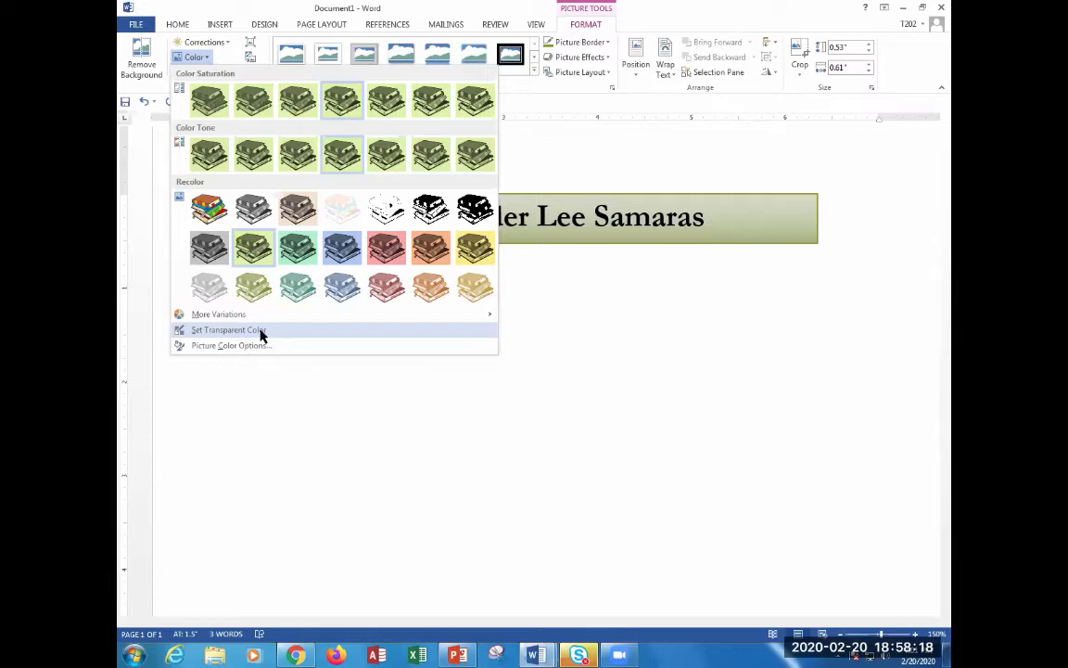
pyautogui.click(263, 332)
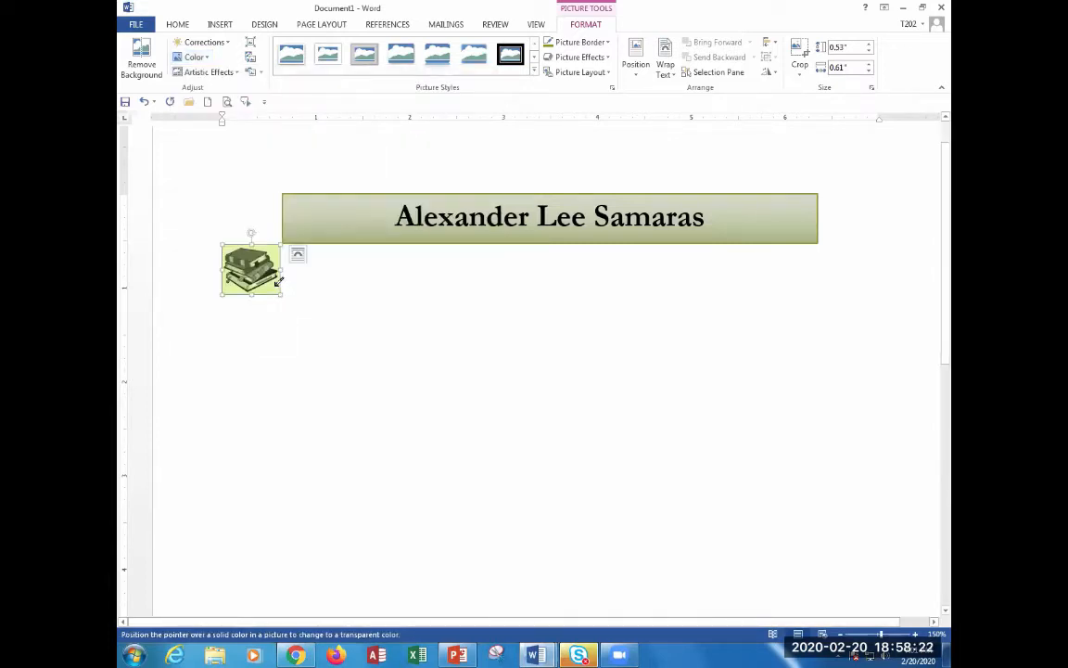
pyautogui.click(278, 281)
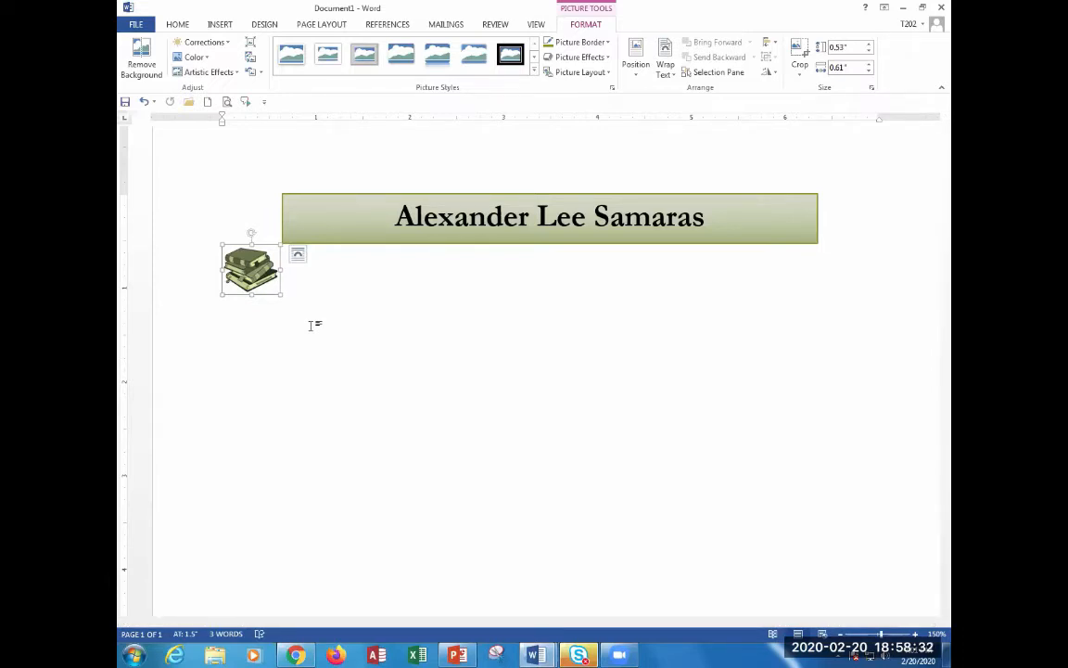
pyautogui.hotkey('alt', 'Tab')
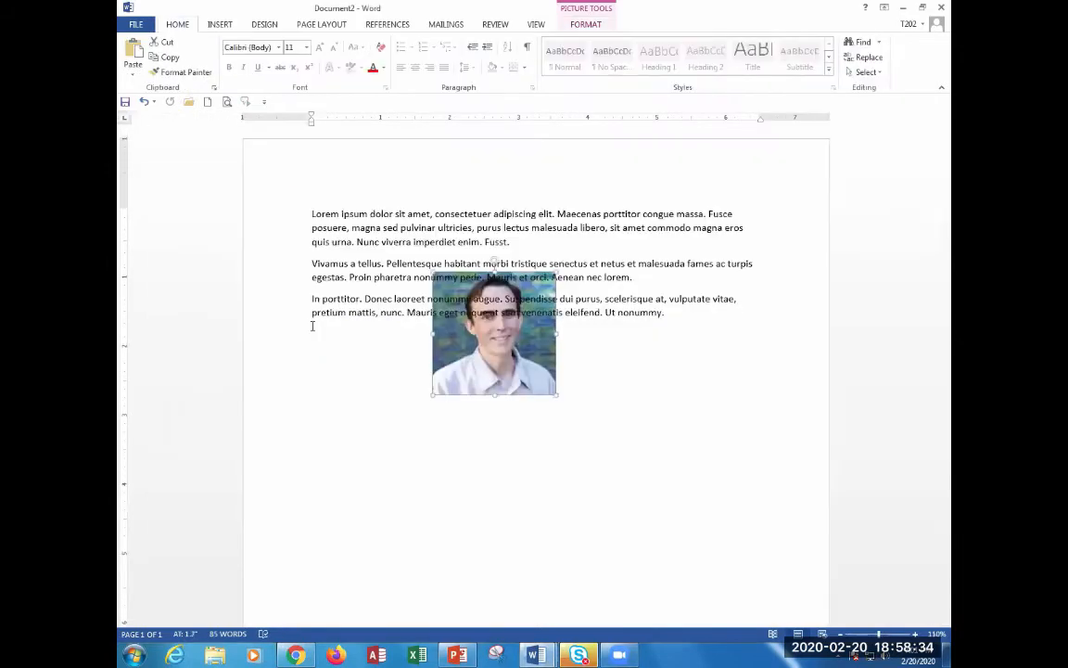
# Move the portrait photo below the third paragraph, nudging it up and to the right.
pyautogui.moveTo(517, 344); pyautogui.dragTo(457, 435)
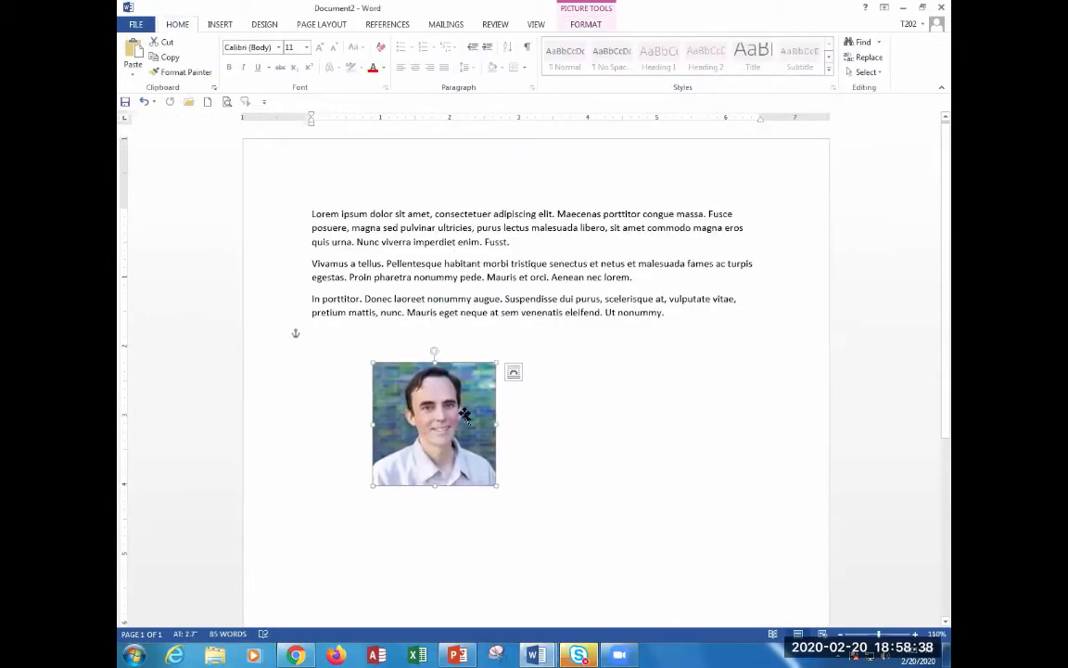
pyautogui.keyDown('ctrl'); pyautogui.scroll(13, 438, 420); pyautogui.keyUp('ctrl')
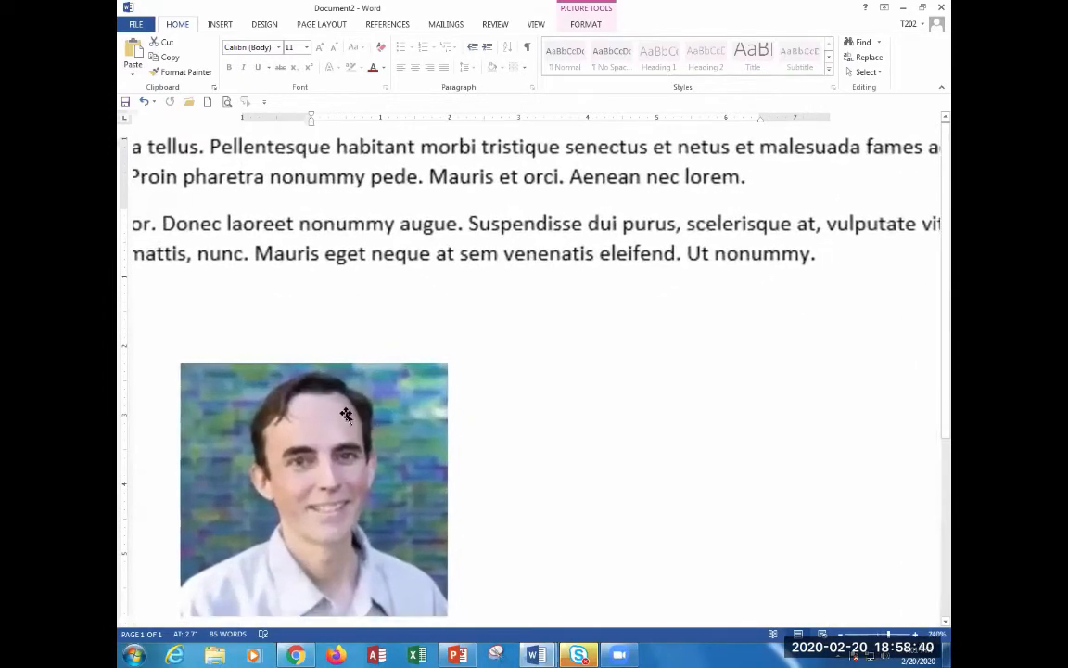
pyautogui.moveTo(393, 433); pyautogui.dragTo(502, 387)
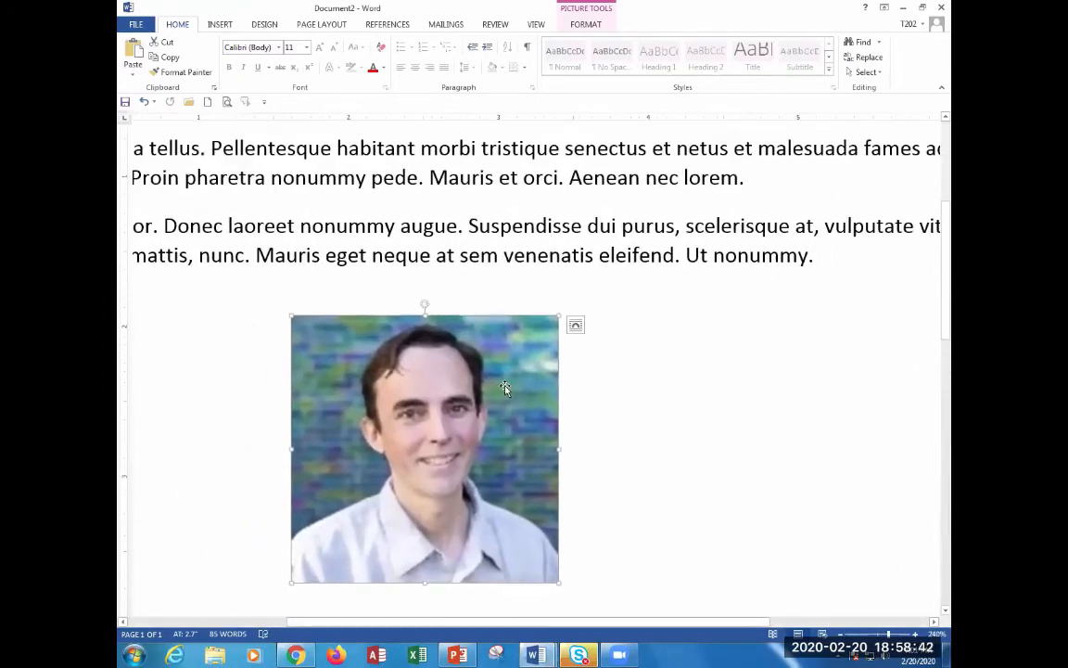
# Try making the face and hair transparent, undo both to keep original colours, then return to Document1.
pyautogui.click(584, 23)
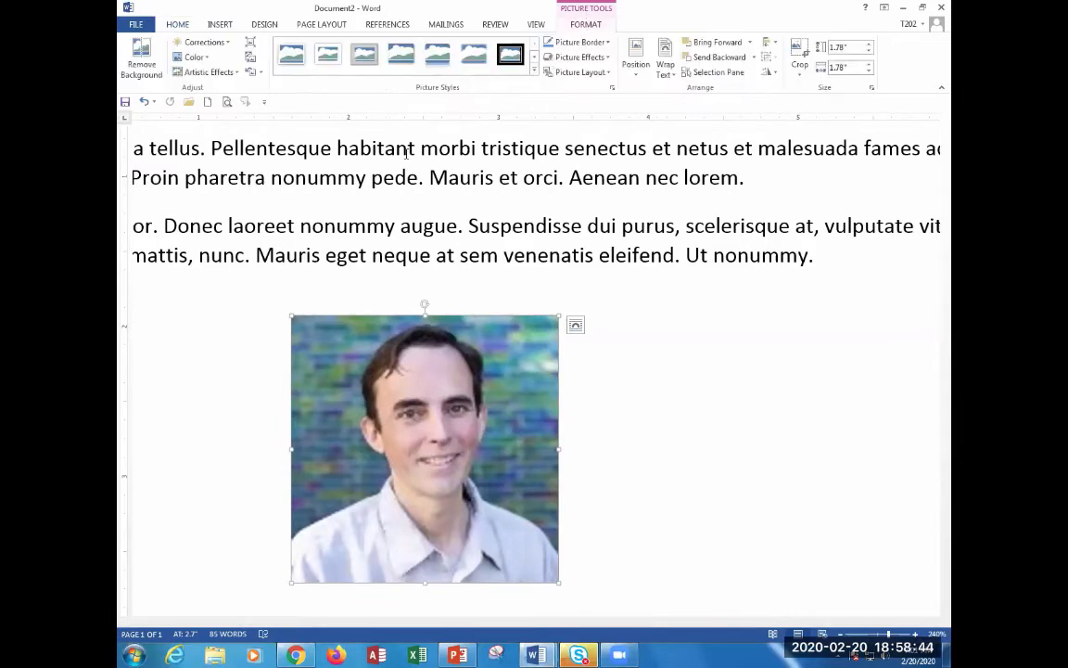
pyautogui.click(195, 58)
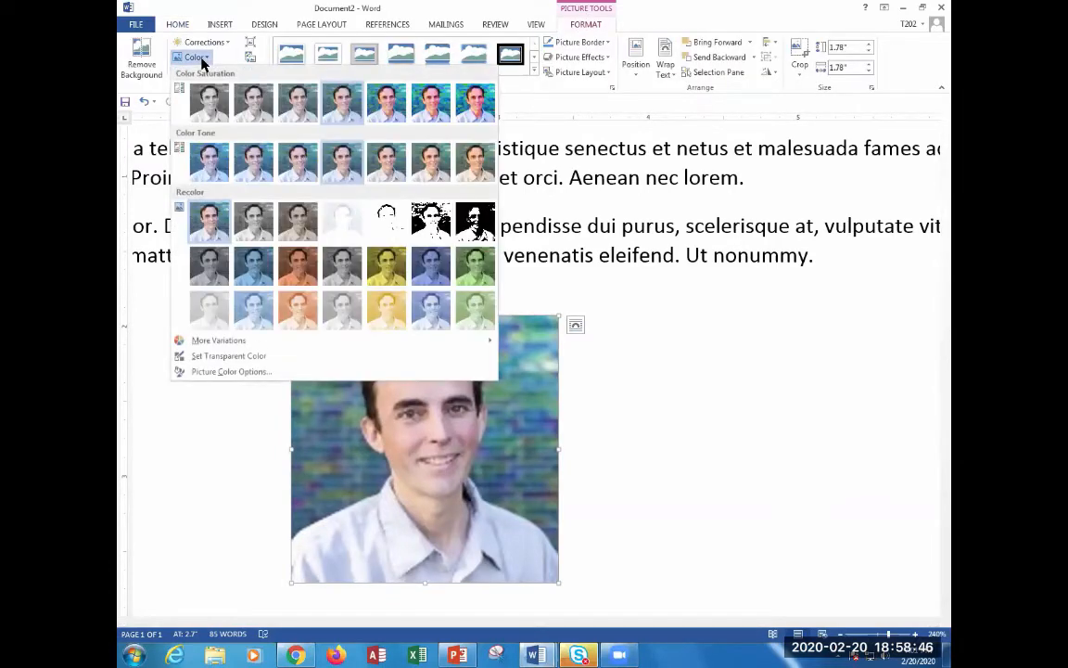
pyautogui.click(206, 356)
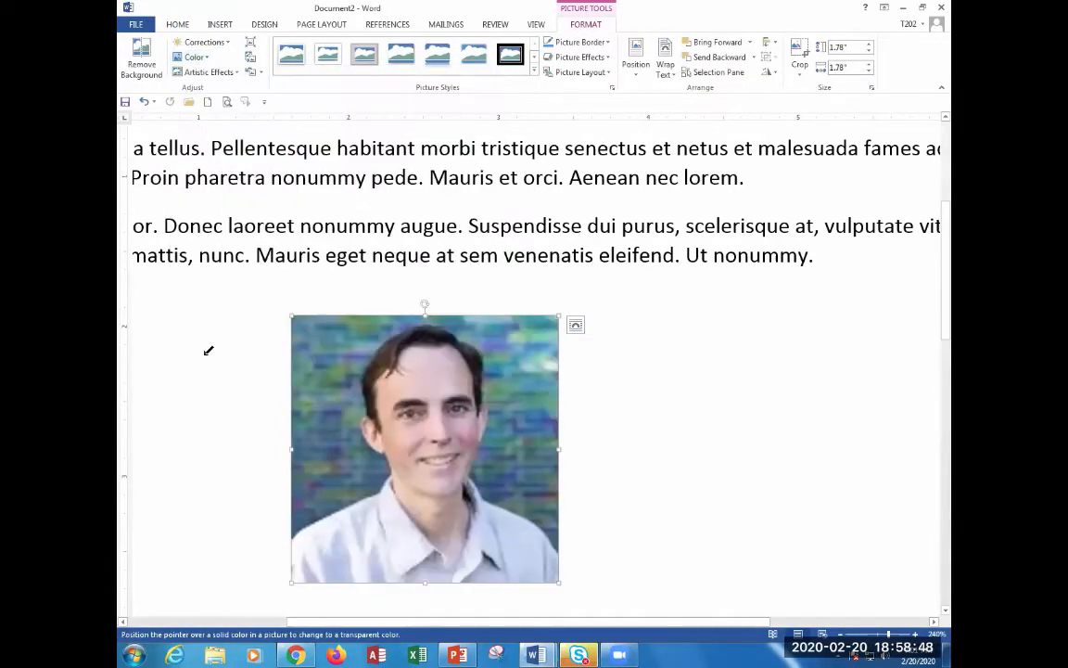
pyautogui.click(455, 375)
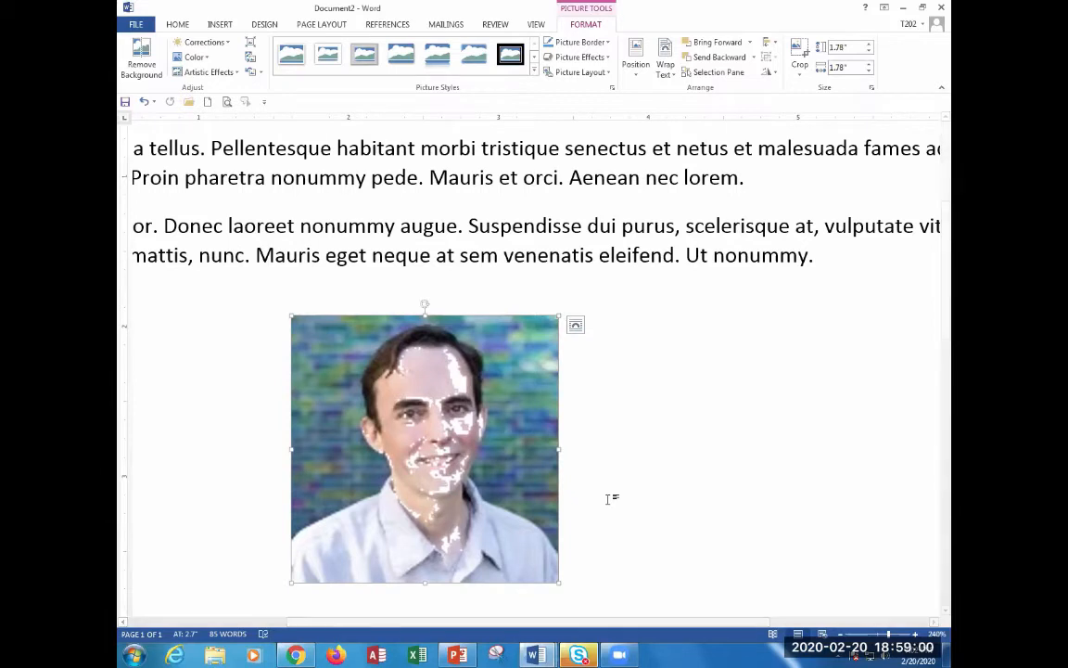
pyautogui.hotkey('ctrl', 'z')
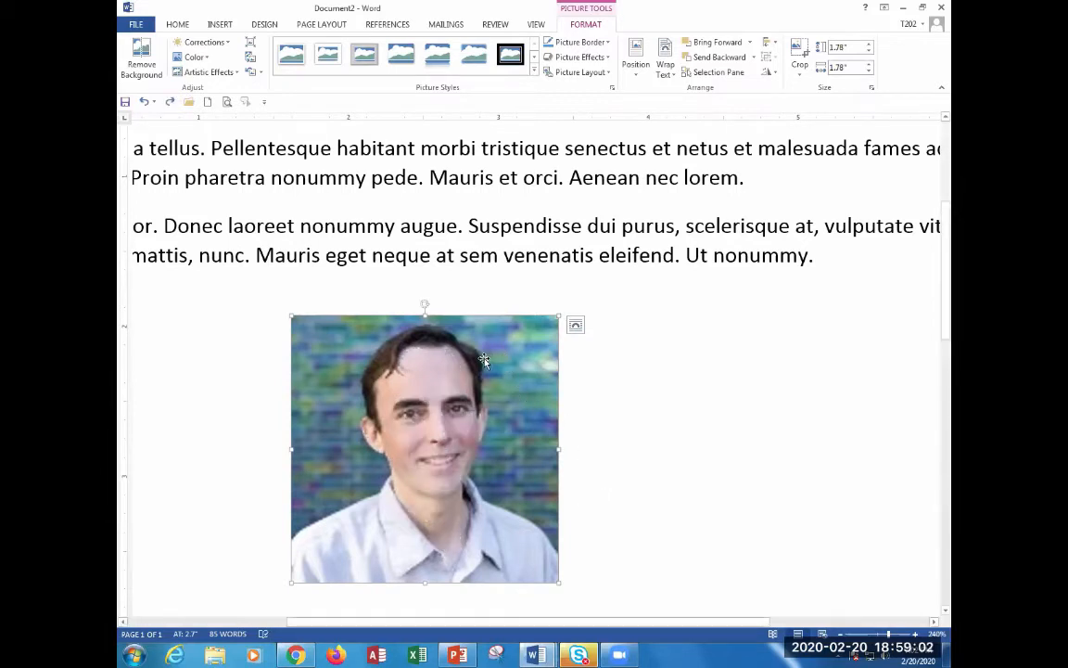
pyautogui.click(194, 57)
pyautogui.click(222, 355)
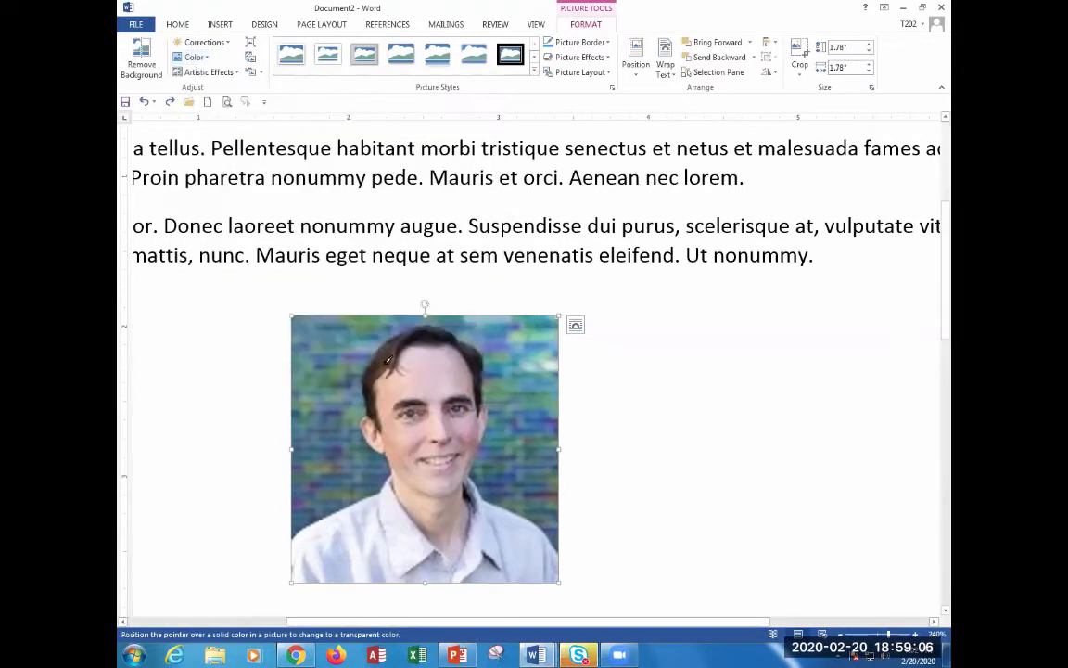
pyautogui.click(401, 339)
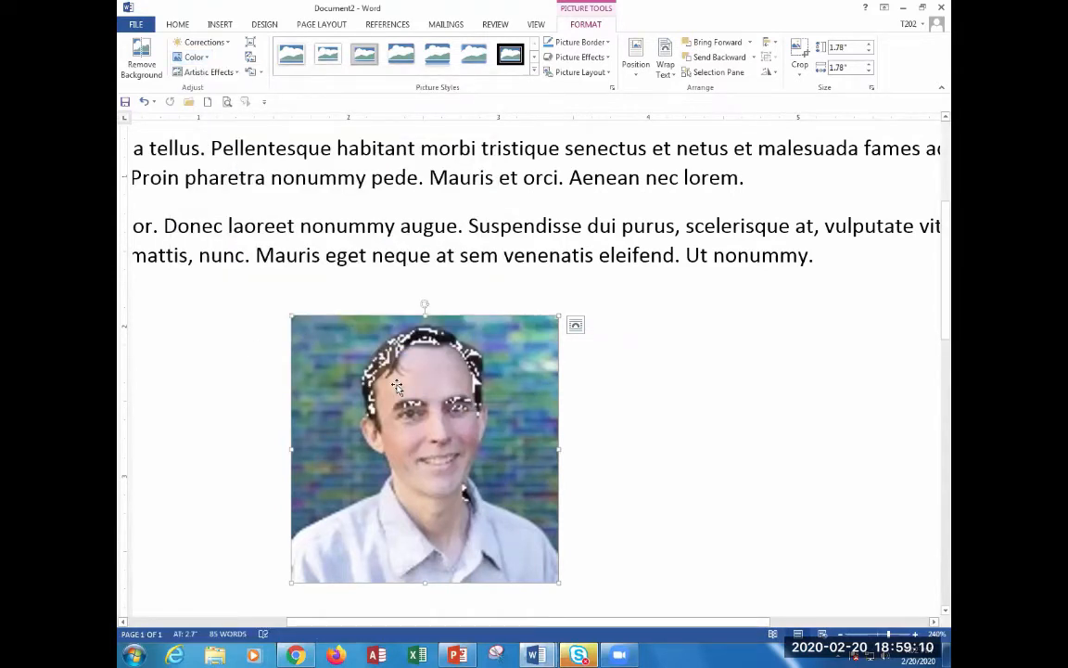
pyautogui.hotkey('ctrl', 'z')
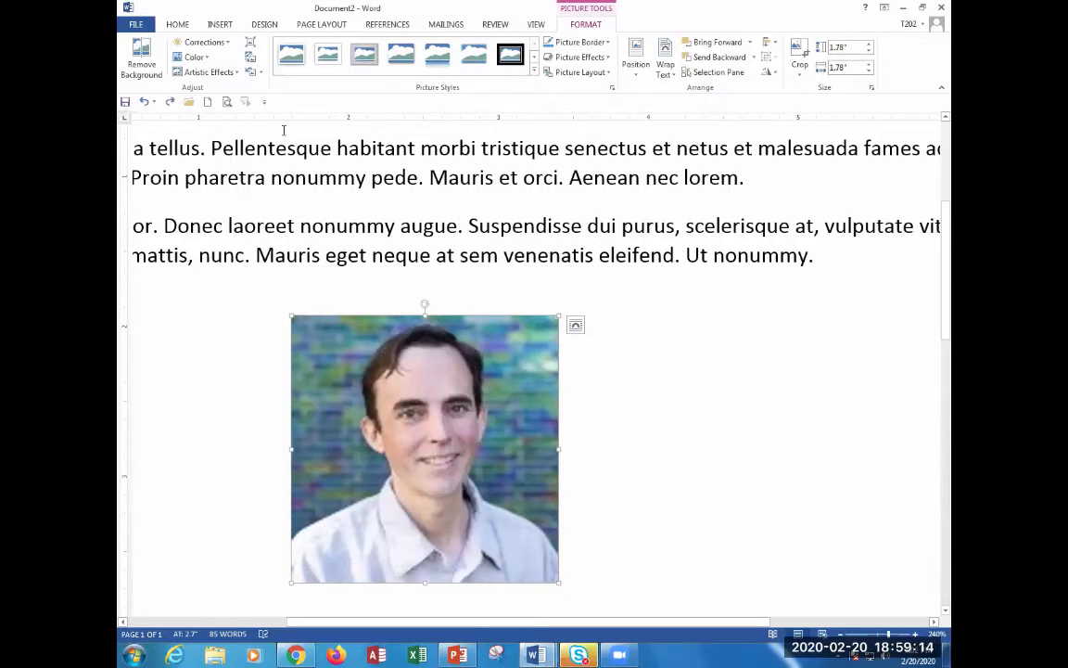
pyautogui.hotkey('alt', 'Tab')
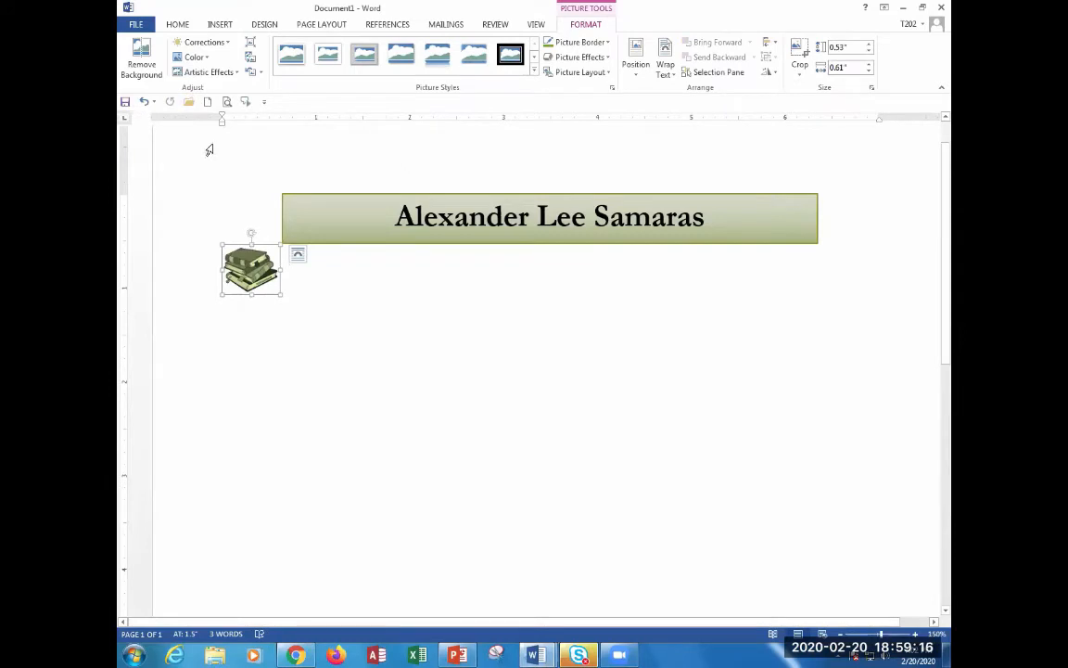
pyautogui.click(195, 58)
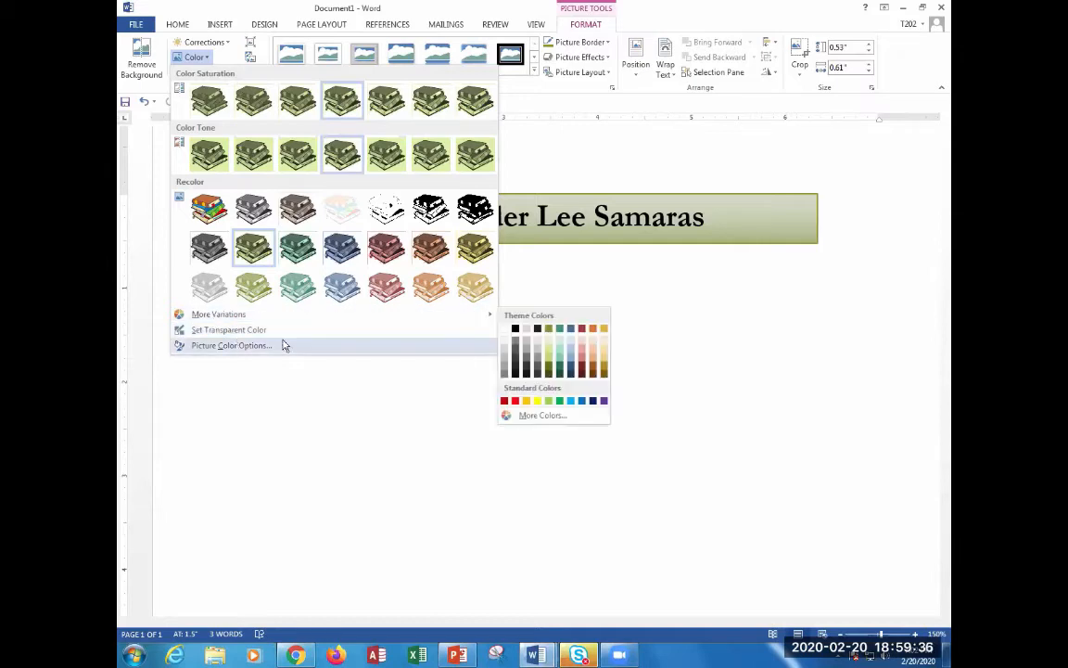
pyautogui.click(290, 390)
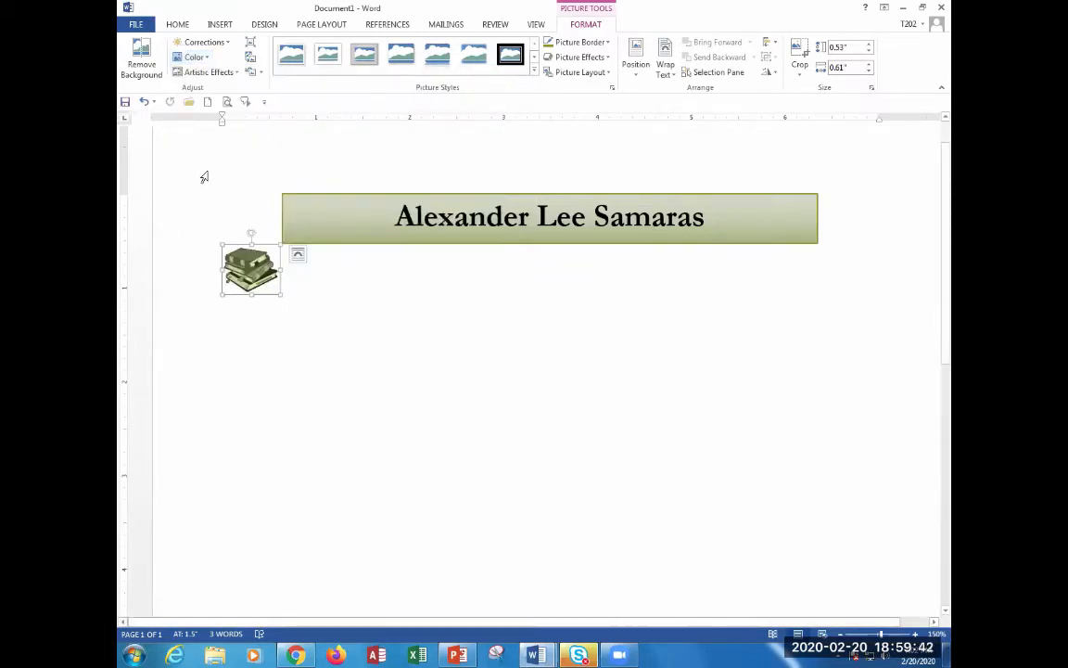
# Apply the Brightness +20% Contrast +20% correction to the books clip art.
pyautogui.click(208, 44)
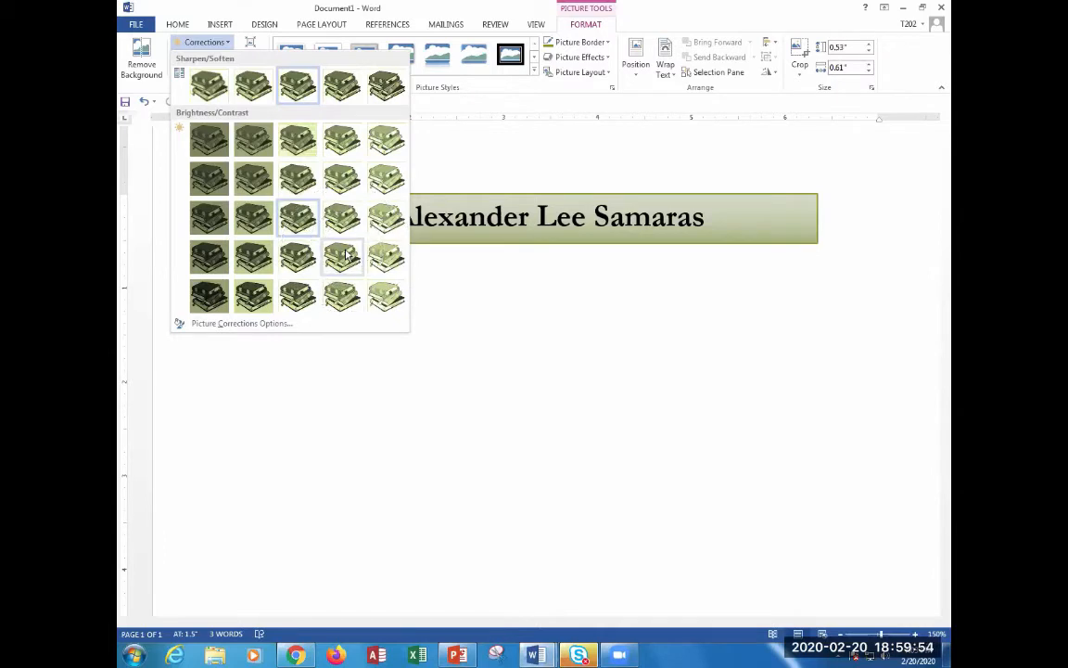
pyautogui.click(344, 256)
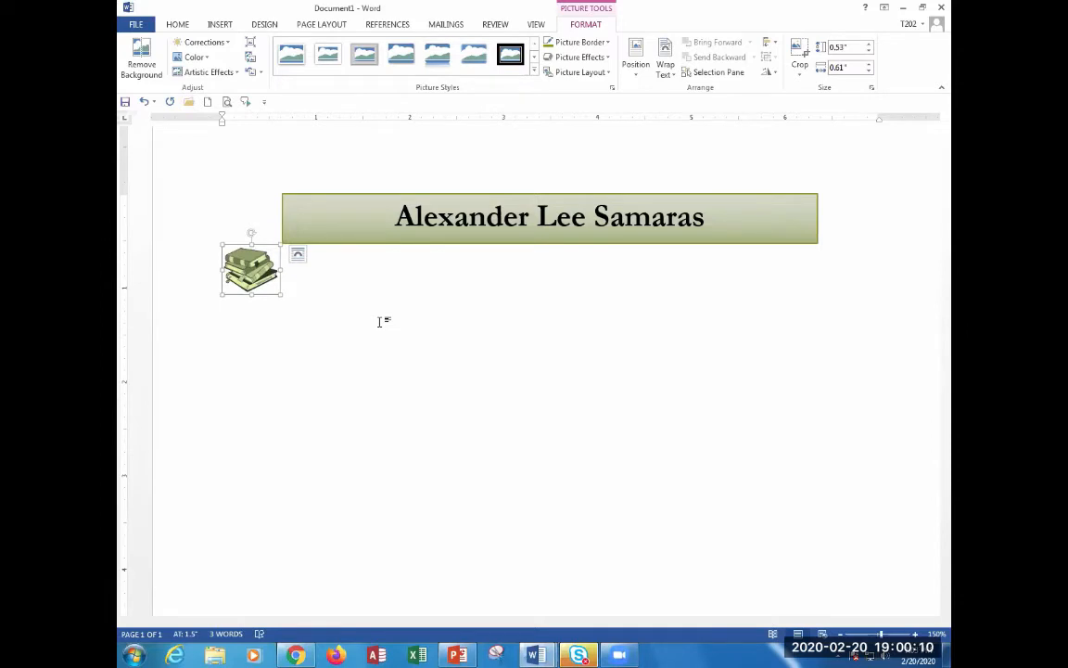
pyautogui.click(204, 42)
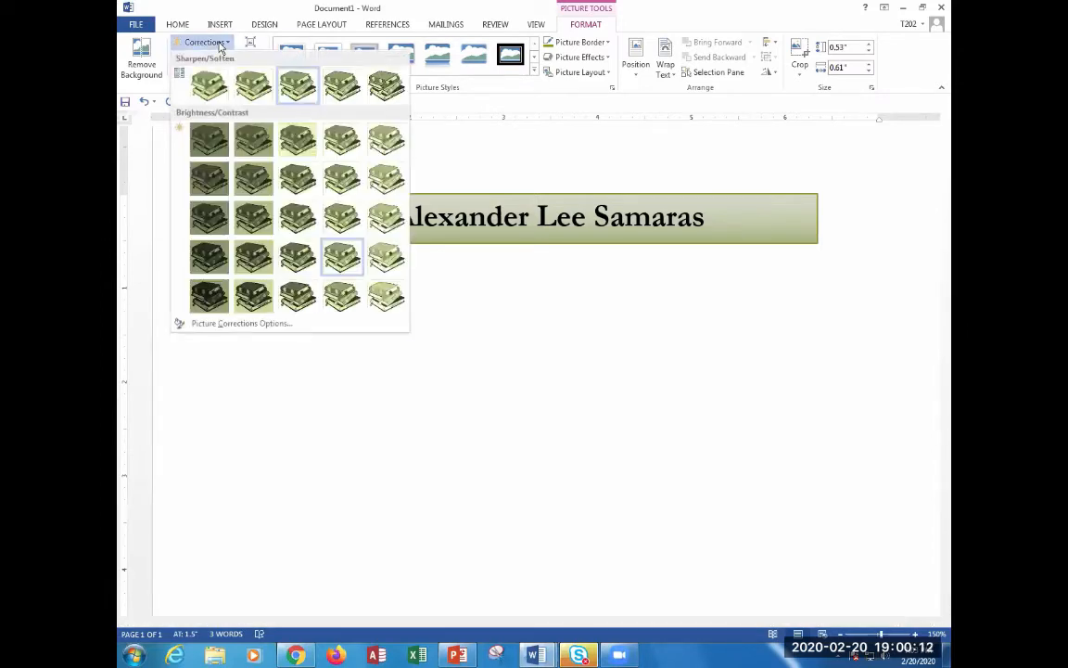
pyautogui.click(342, 258)
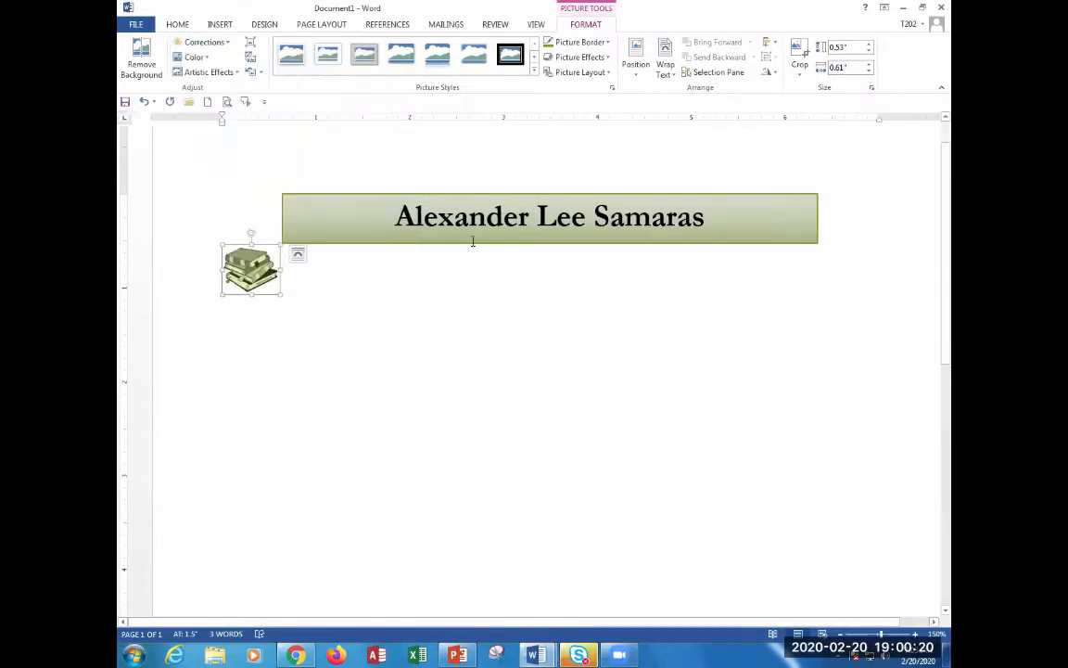
pyautogui.click(330, 317)
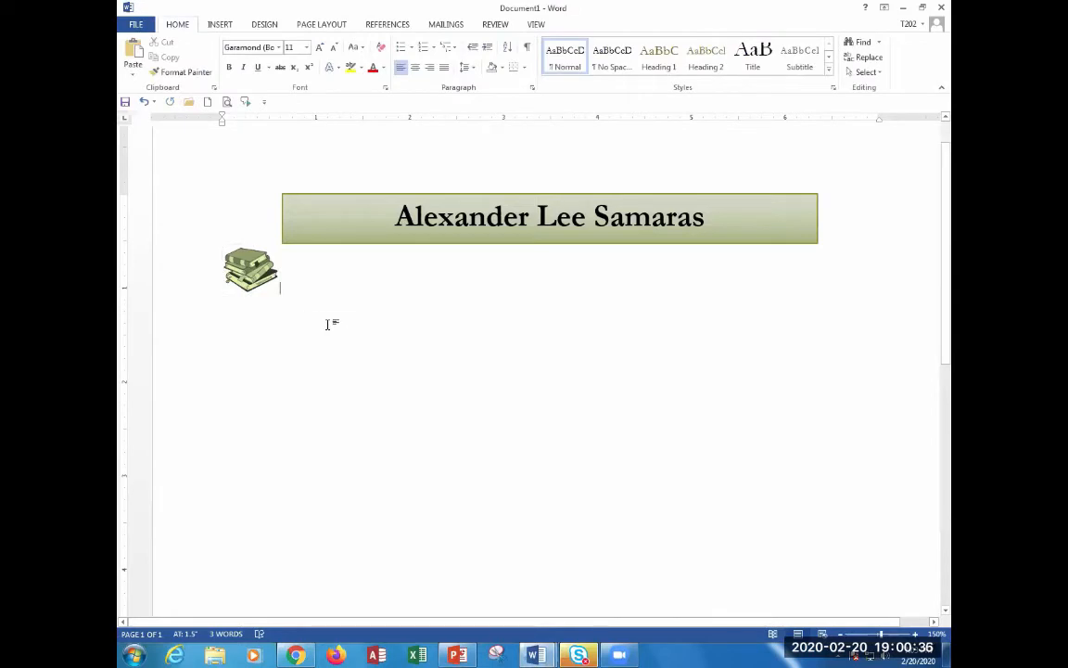
# Apply a Green, Accent 1 picture border to the books clip art, reapplying it to confirm.
pyautogui.click(257, 268)
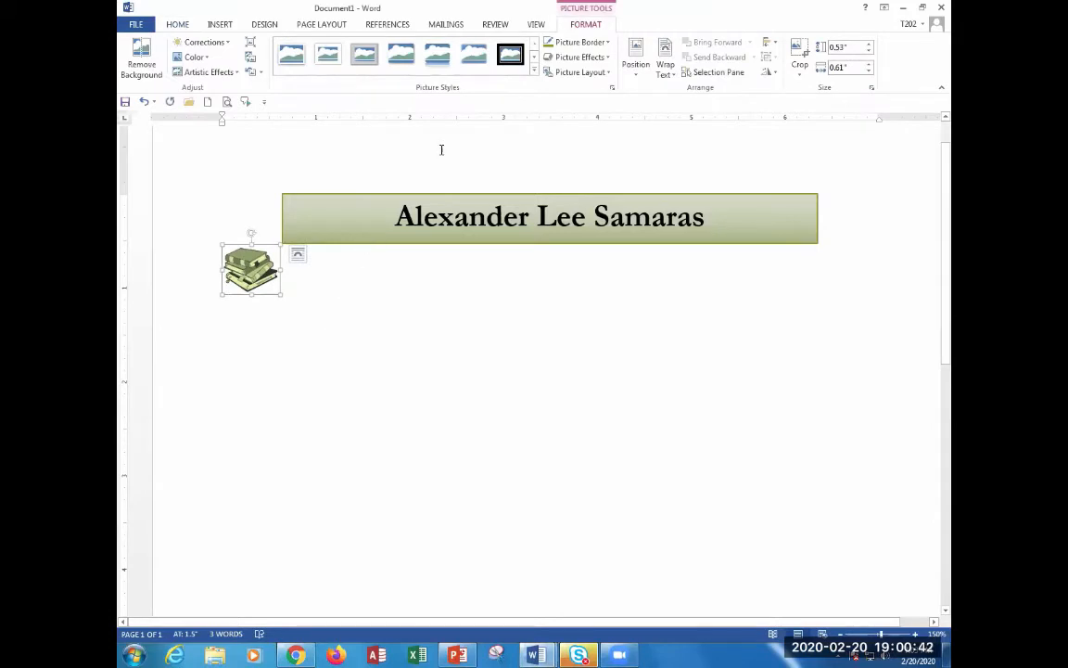
pyautogui.click(593, 44)
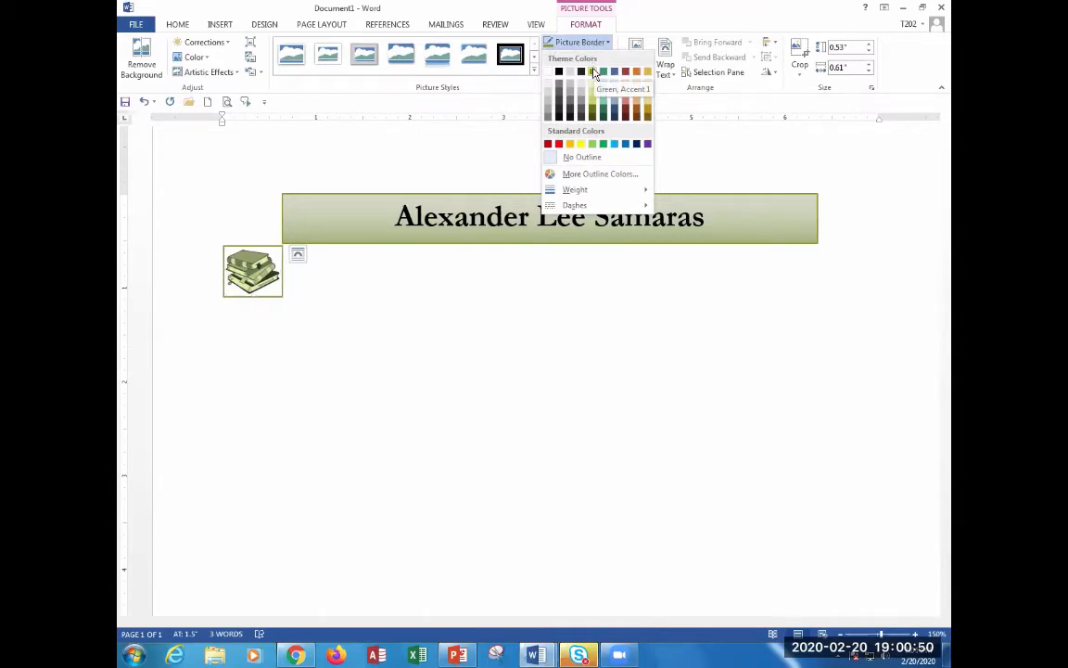
pyautogui.click(596, 72)
pyautogui.click(377, 309)
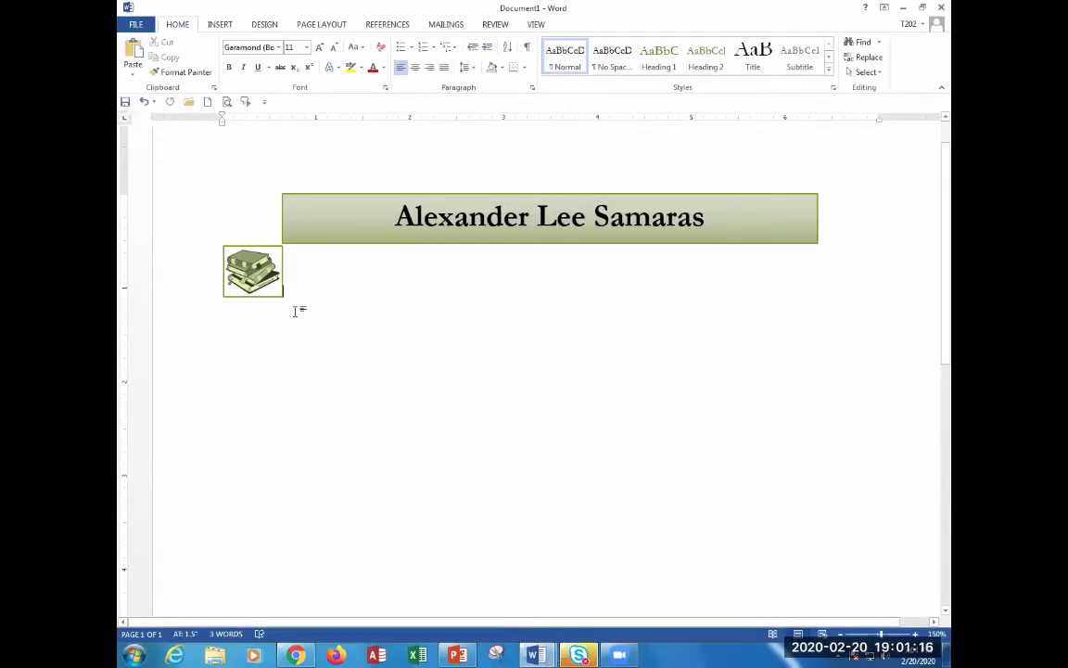
pyautogui.doubleClick(269, 259)
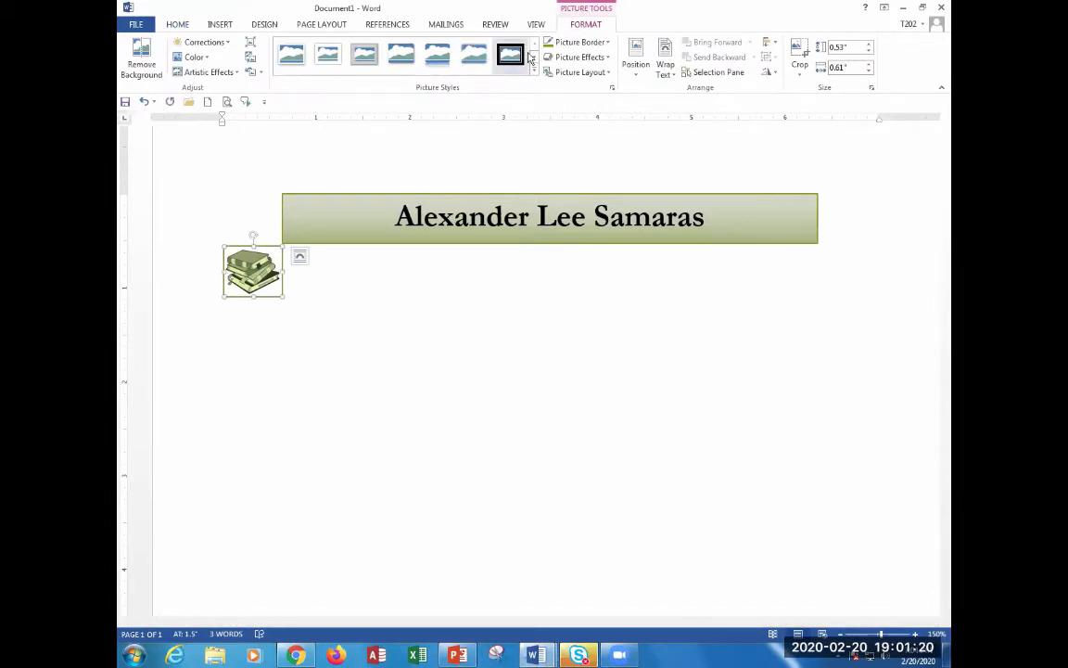
pyautogui.click(599, 42)
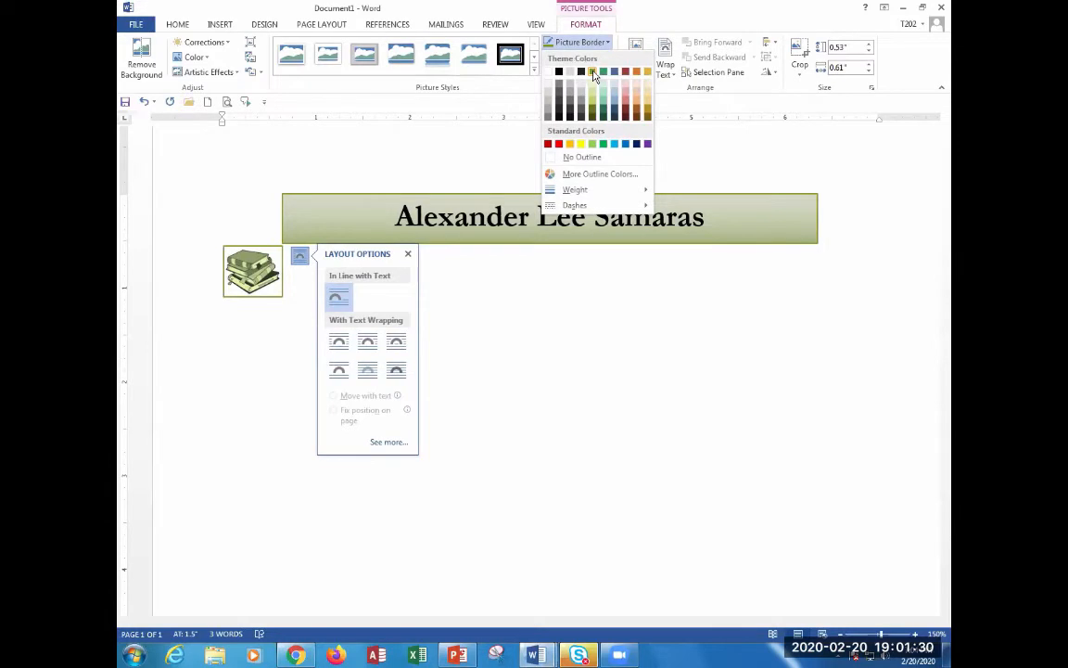
pyautogui.click(593, 72)
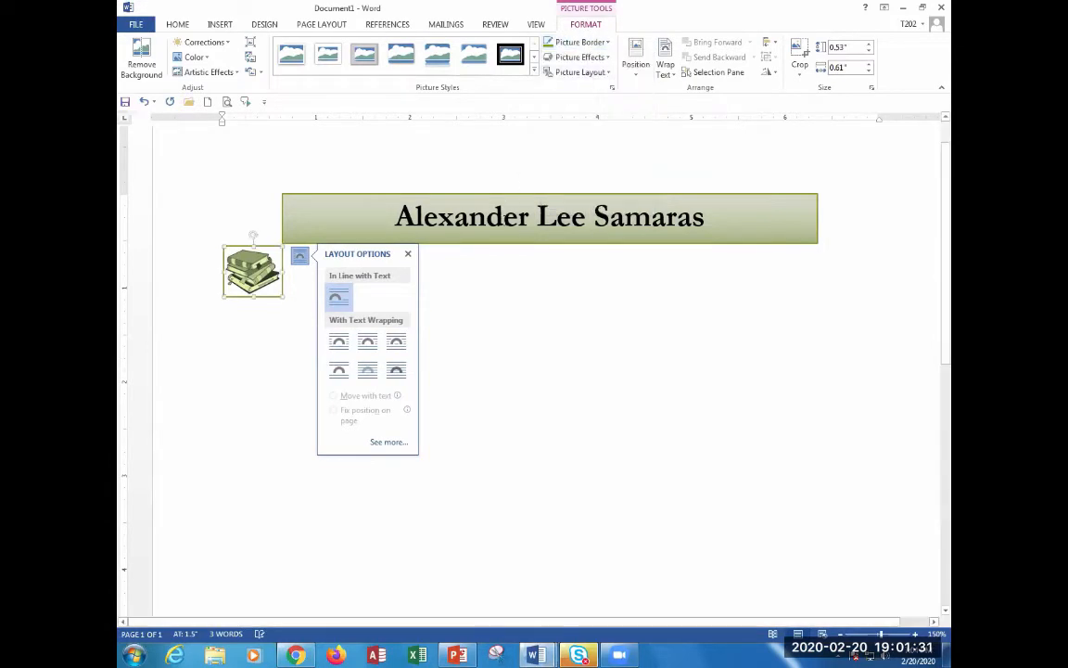
pyautogui.click(556, 321)
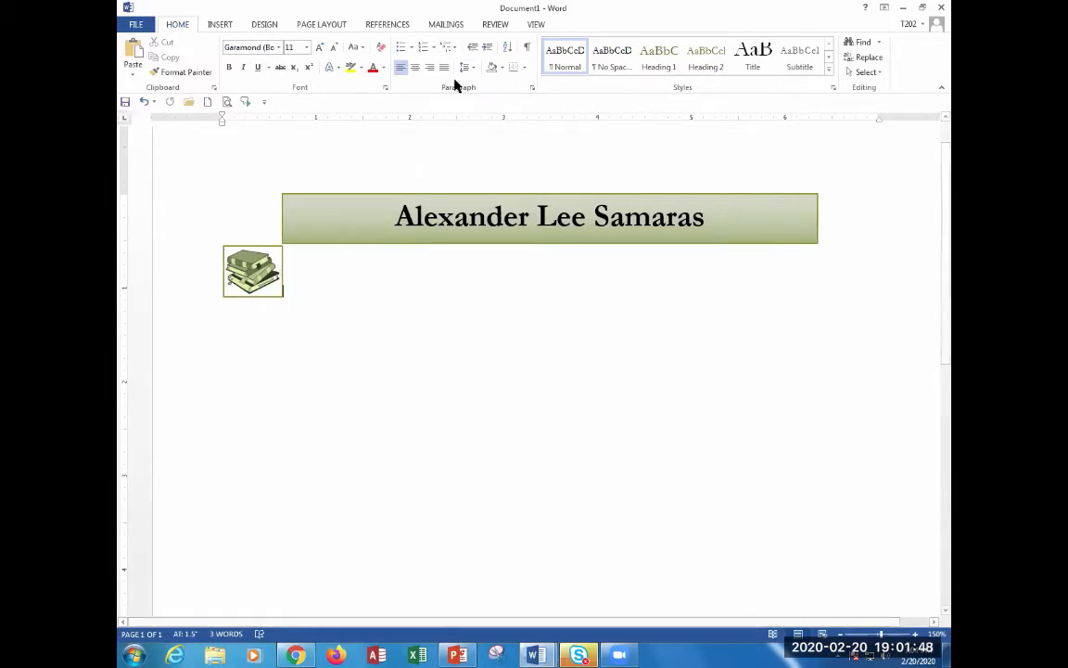
# Select the books picture and try dragging it up beside the name banner.
pyautogui.click(253, 264)
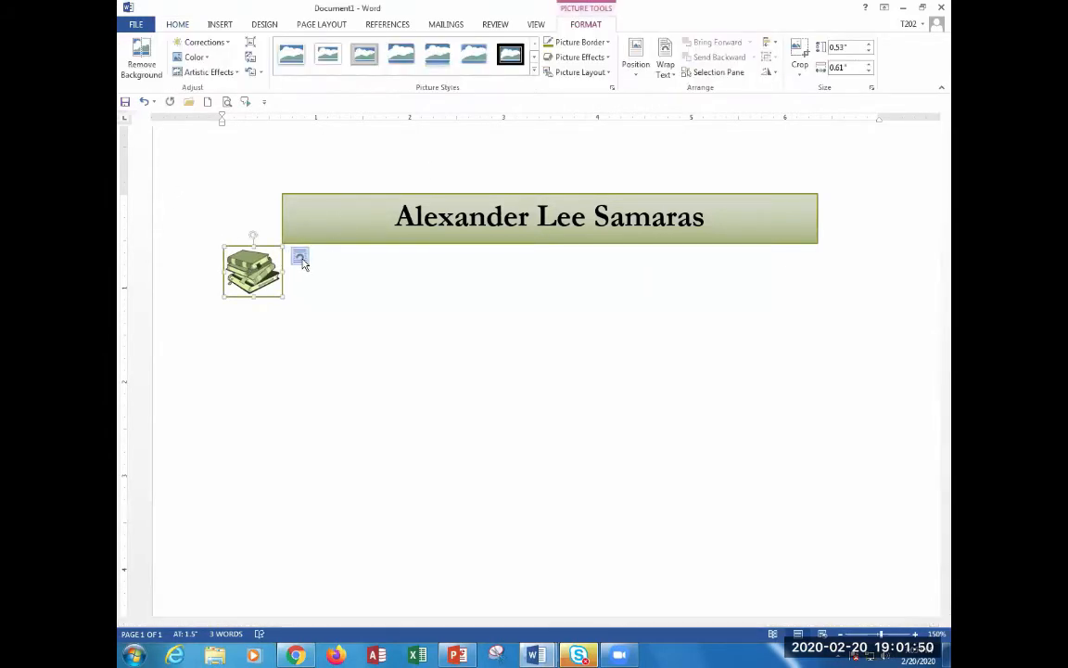
pyautogui.click(300, 259)
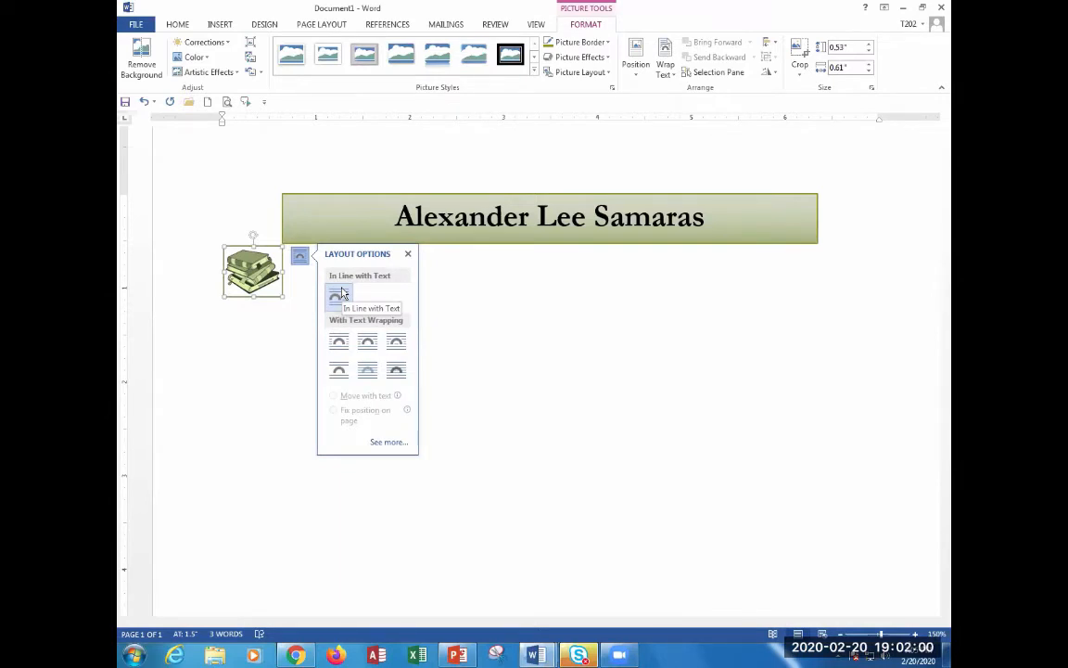
pyautogui.click(493, 339)
pyautogui.moveTo(256, 290); pyautogui.dragTo(264, 216)
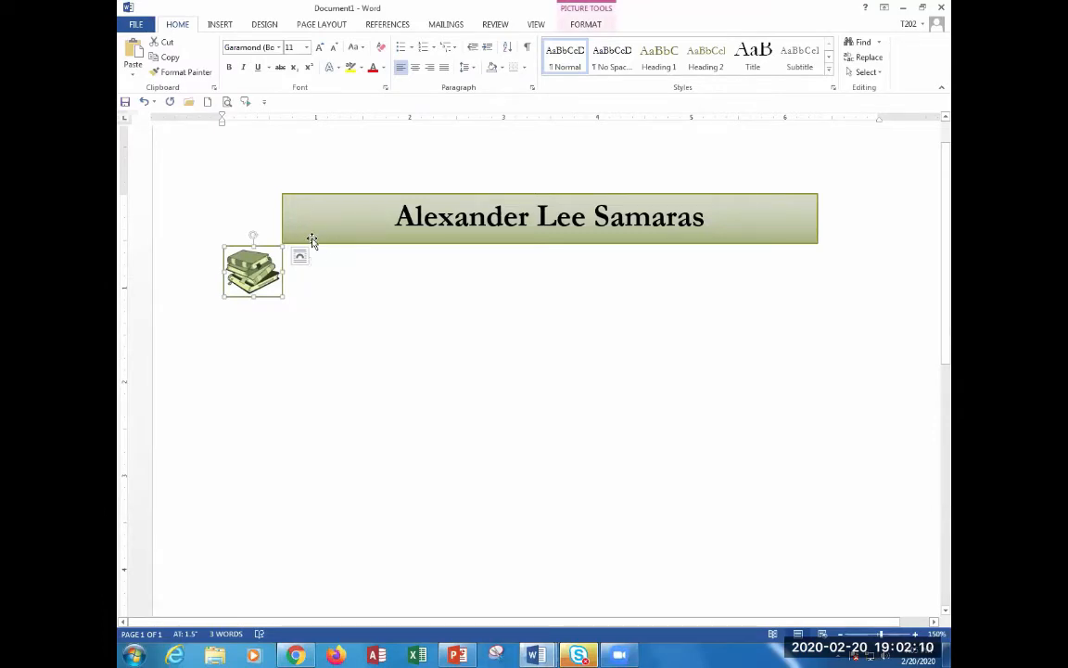
# Set the picture's wrapping to In Front of Text and place it at the banner's left end.
pyautogui.click(300, 256)
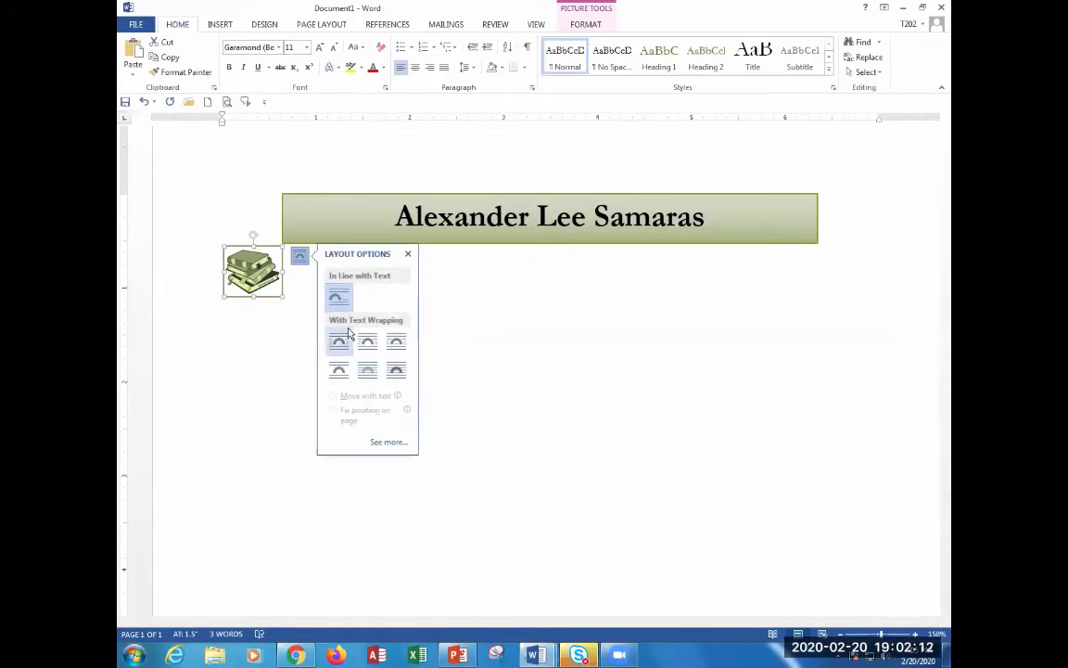
pyautogui.click(396, 371)
pyautogui.click(507, 344)
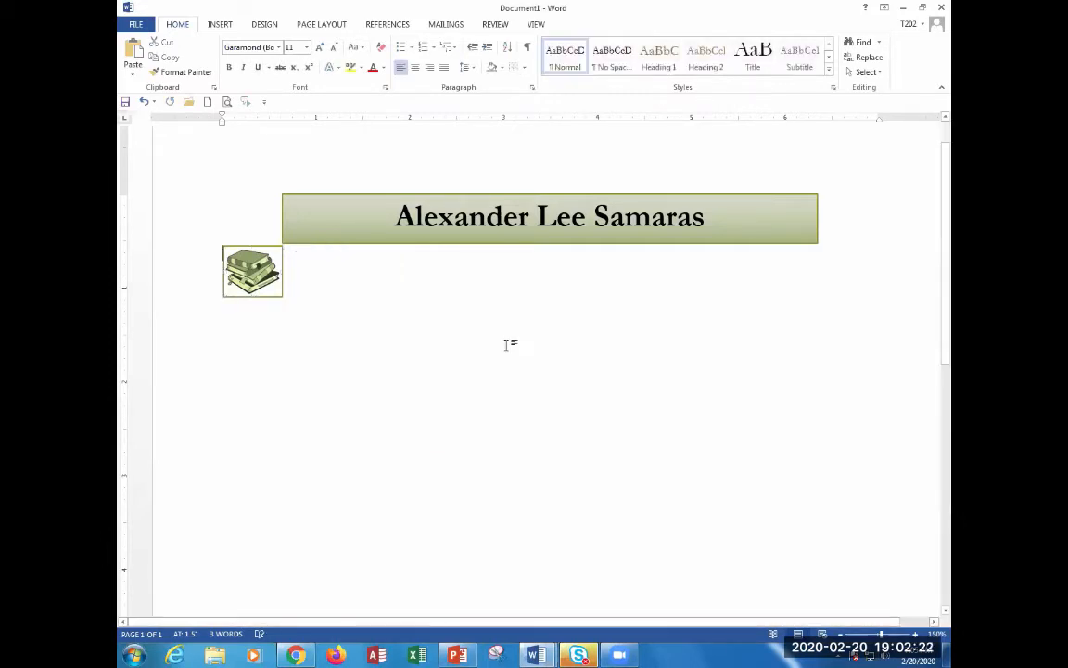
pyautogui.moveTo(253, 266); pyautogui.dragTo(250, 219)
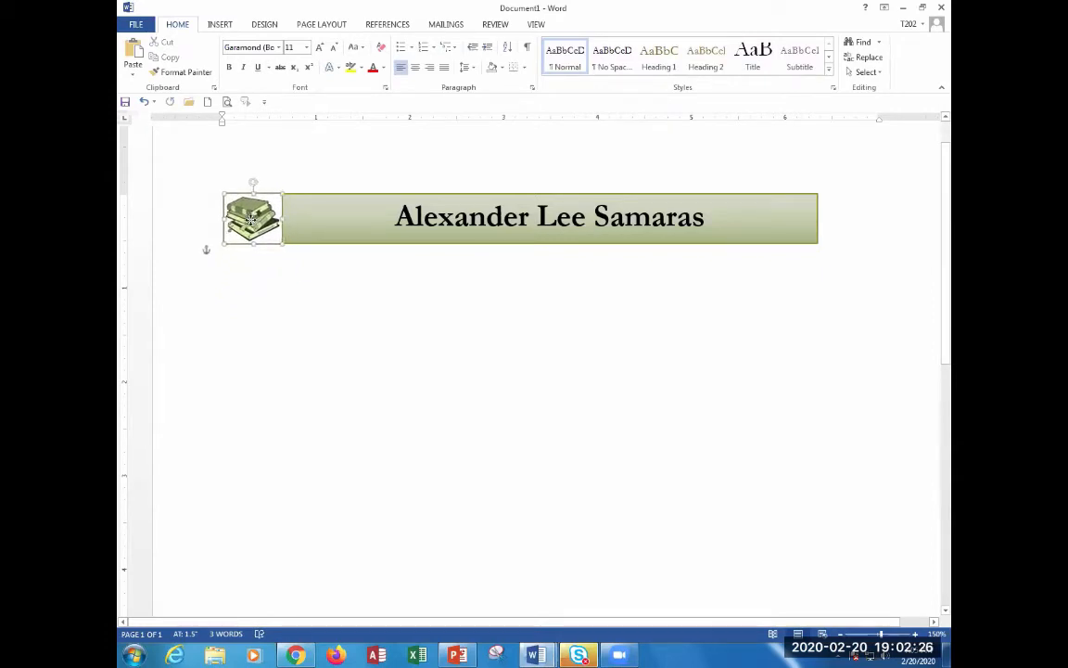
pyautogui.click(305, 283)
pyautogui.click(265, 222)
pyautogui.click(267, 217)
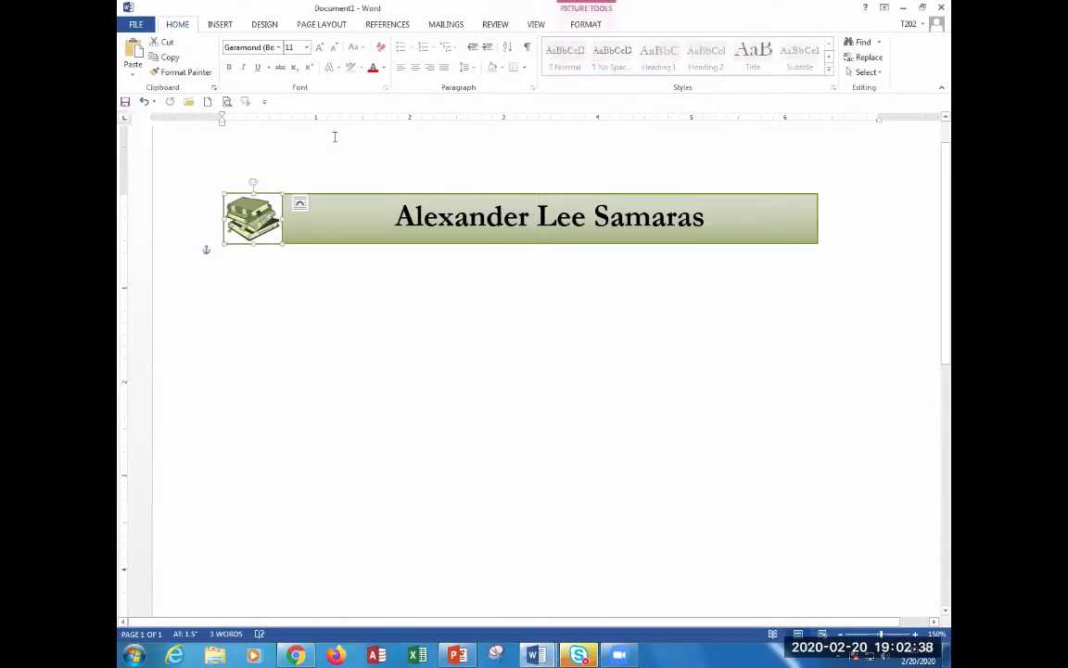
# Zoom to about 410% and select the banner, then the books picture, to inspect their join.
pyautogui.scroll(20, 255, 234)
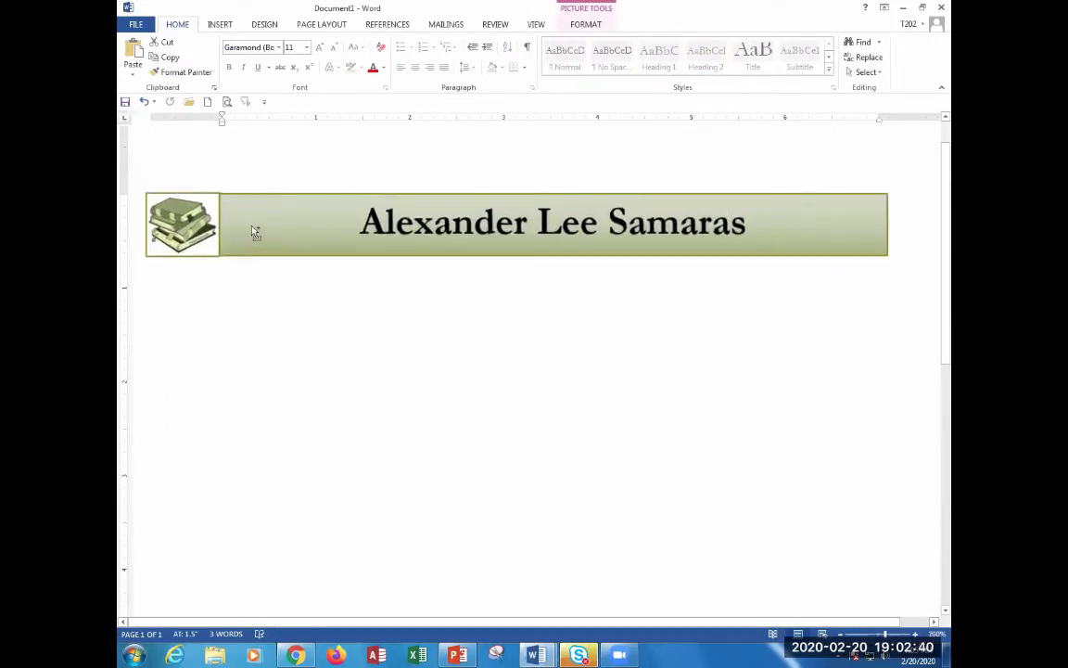
pyautogui.click(423, 553)
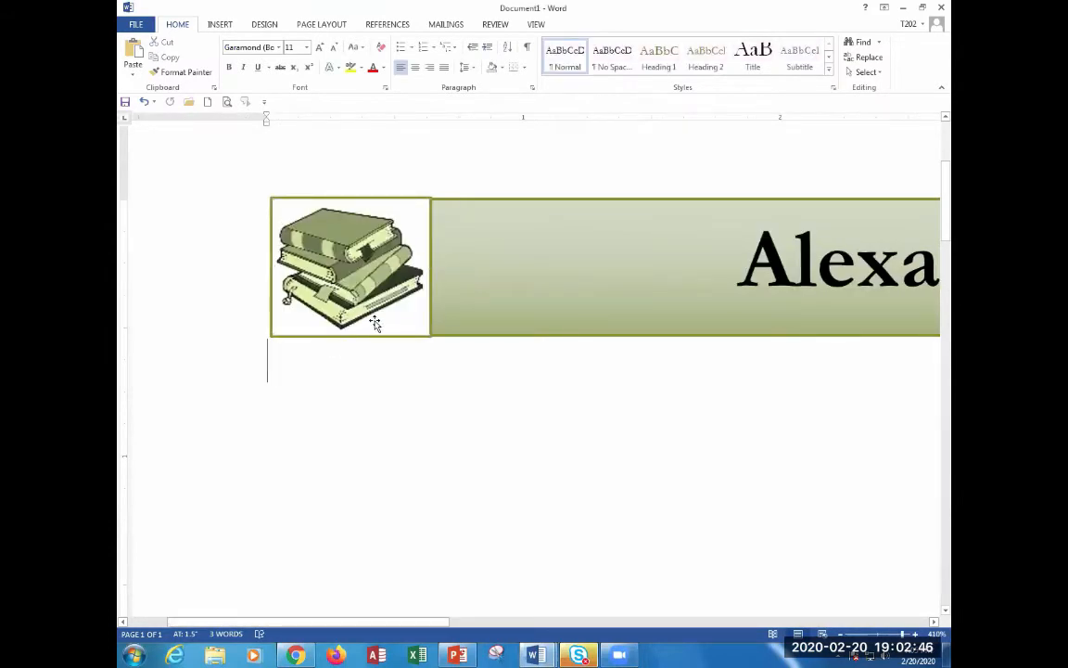
pyautogui.click(505, 210)
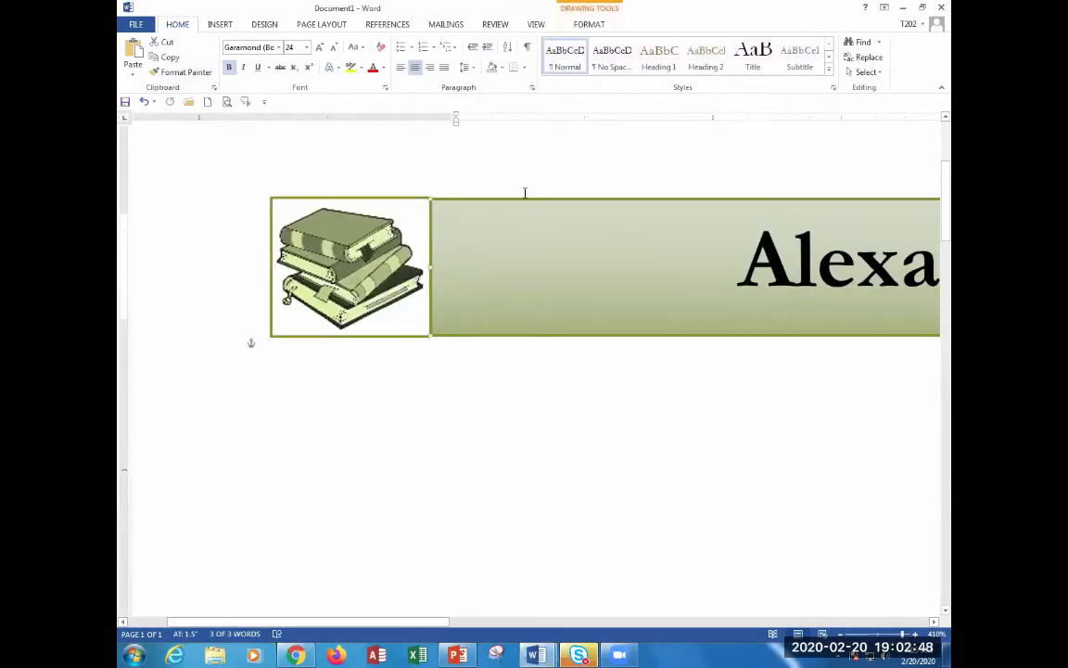
pyautogui.press('Tab')
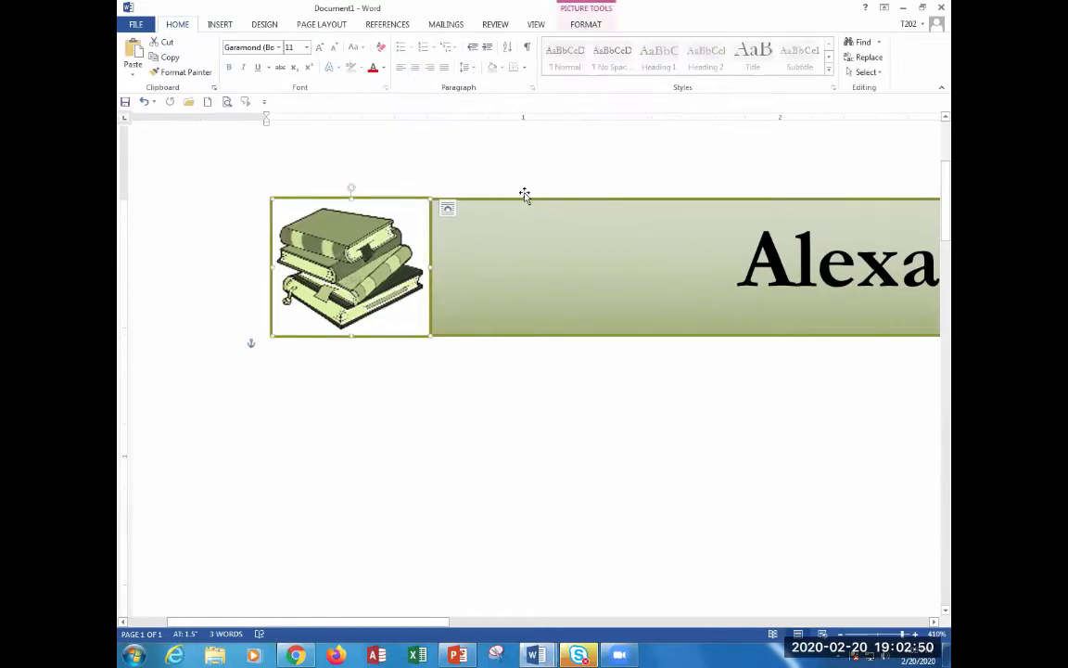
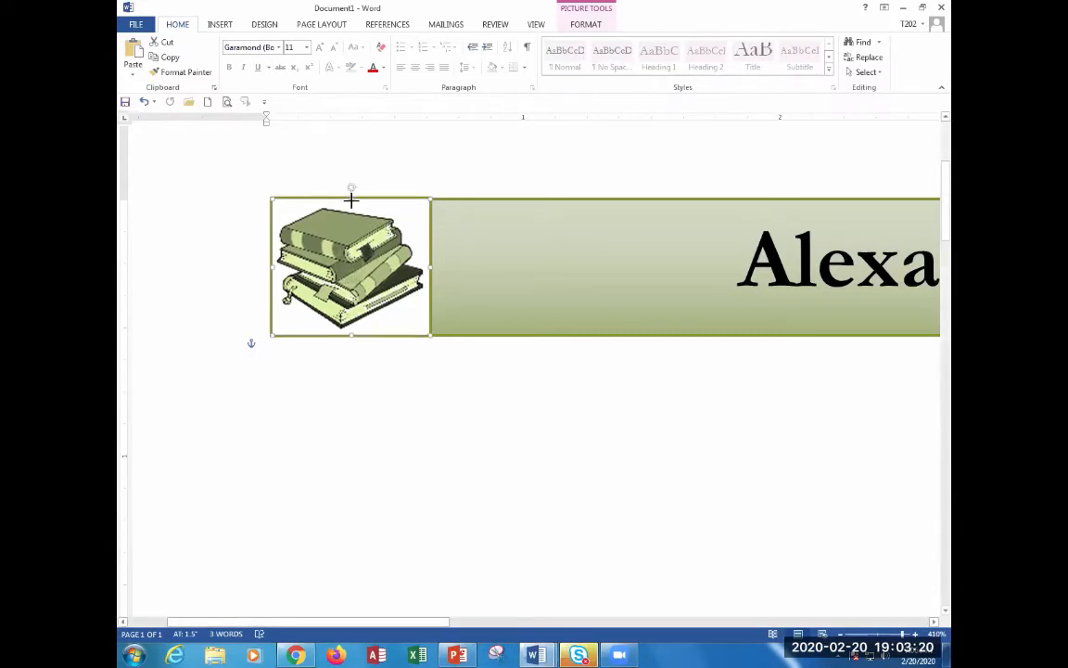
# Set the book picture's height to 0.52 inches and nudge it toward the banner.
pyautogui.click(504, 260)
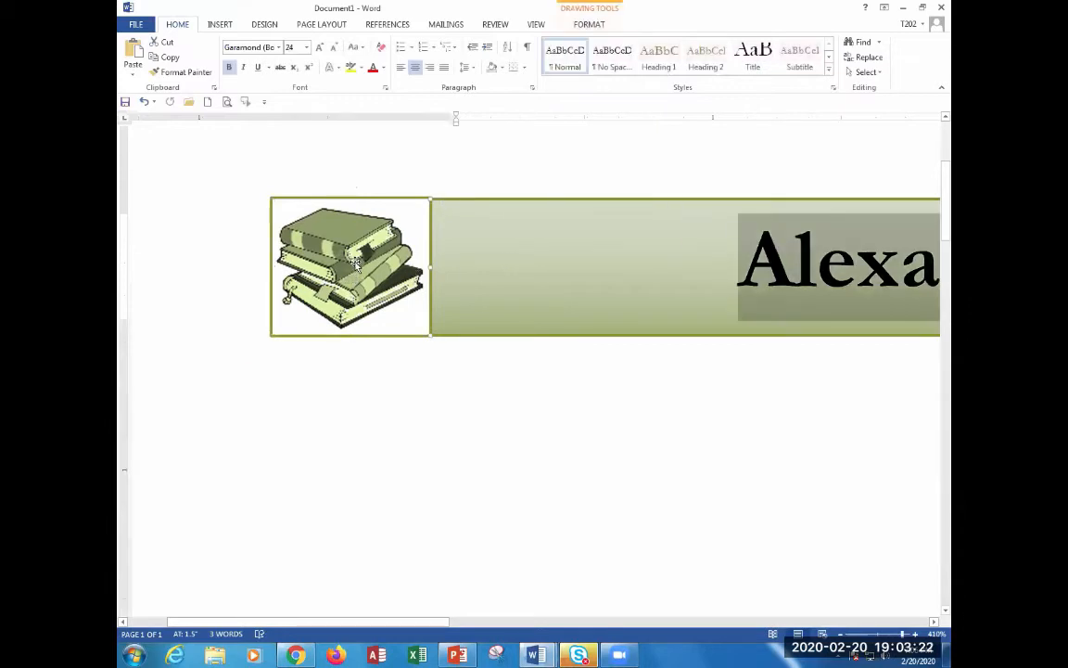
pyautogui.click(355, 262)
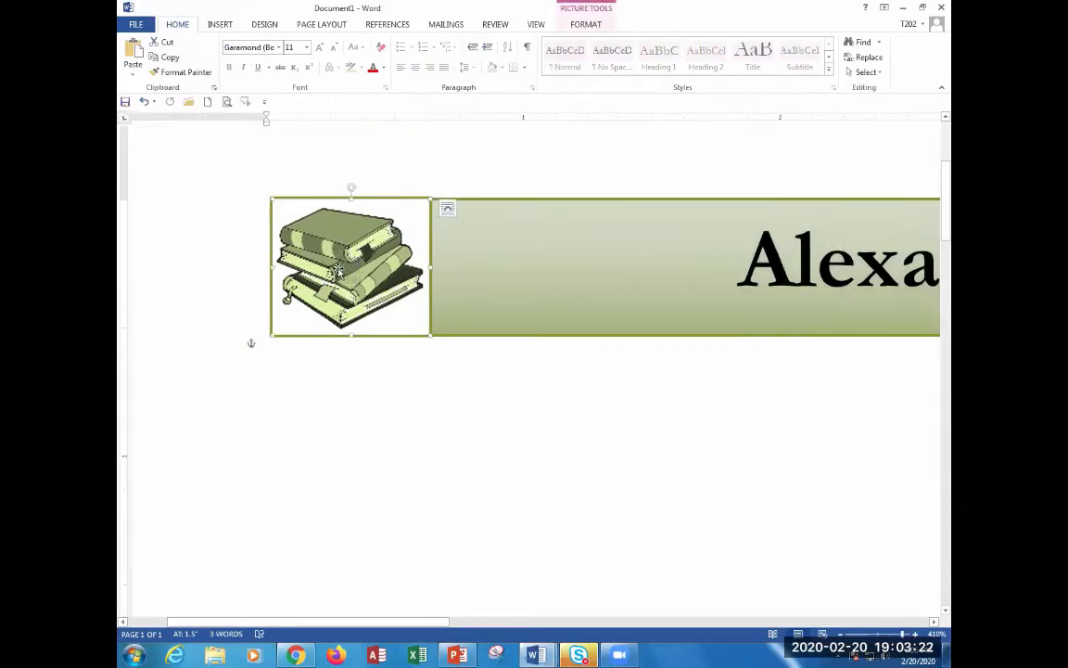
pyautogui.click(605, 11)
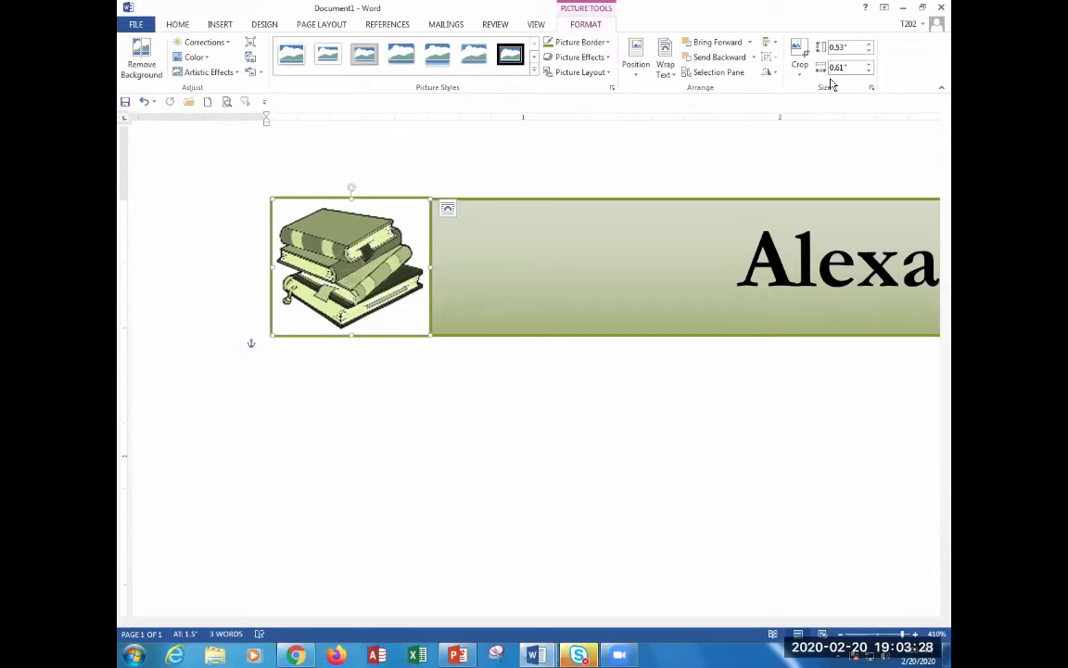
pyautogui.click(869, 51)
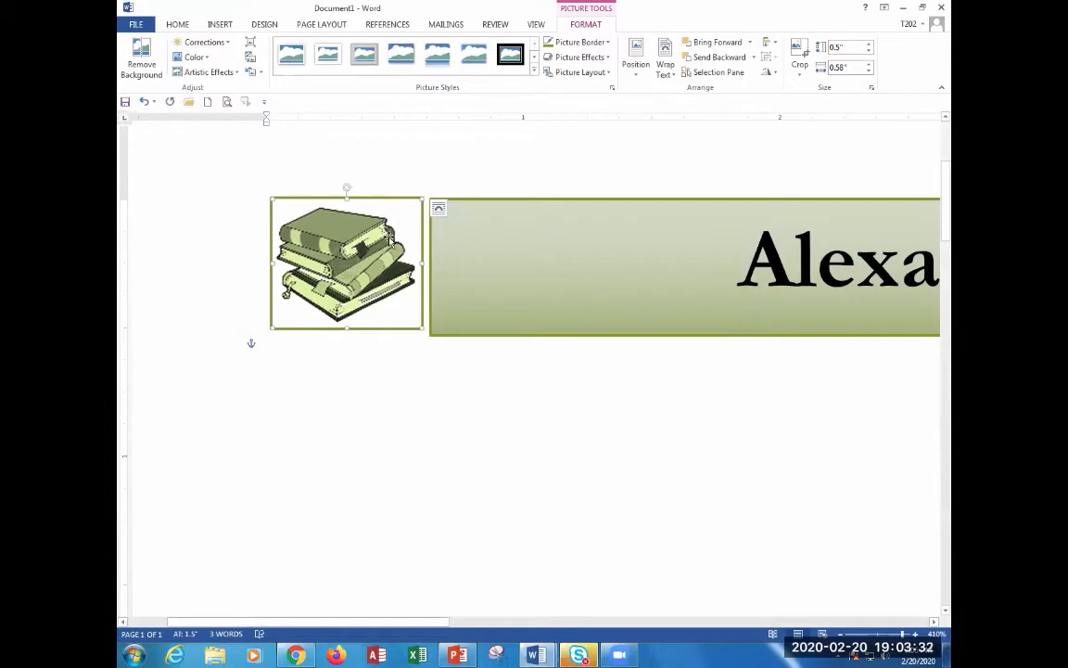
pyautogui.click(837, 47)
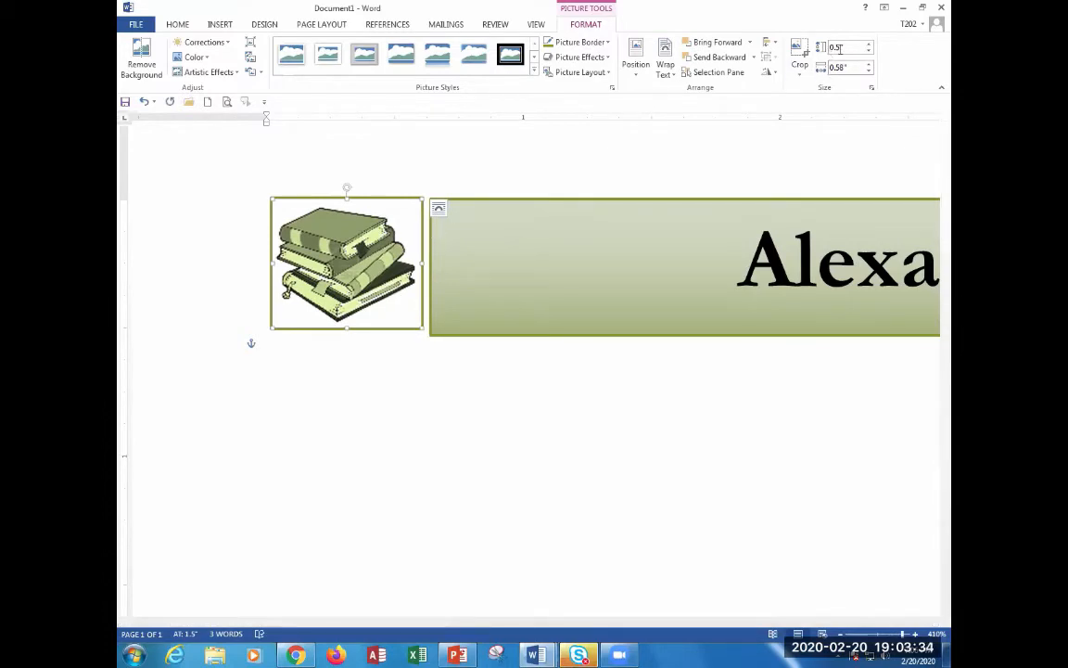
pyautogui.press('Left')
pyautogui.write('2')
pyautogui.press('Return')
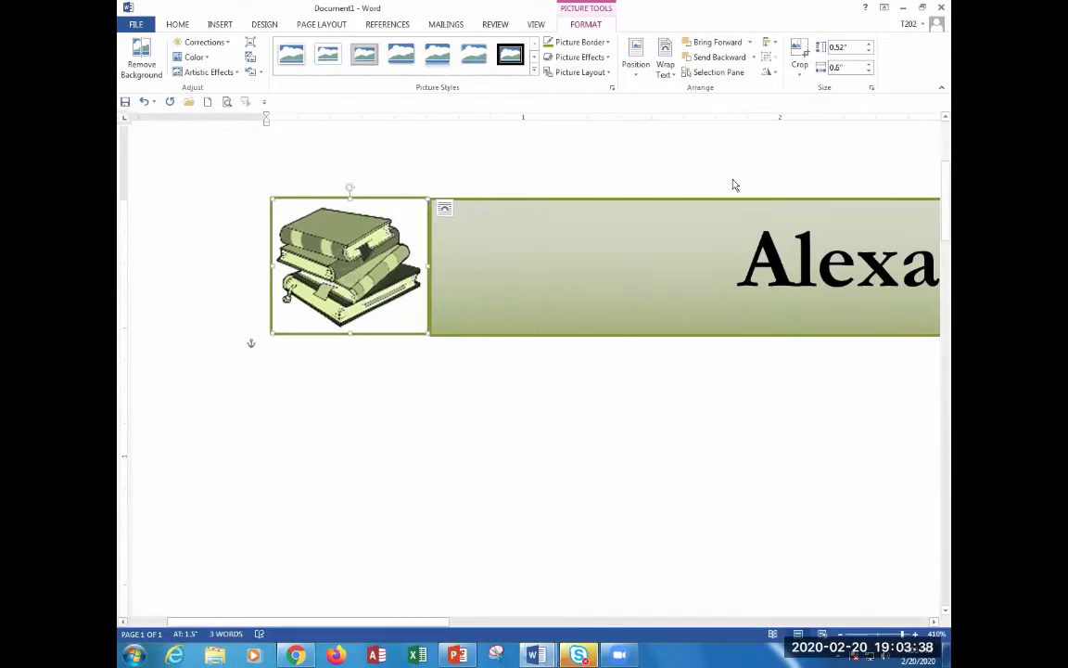
pyautogui.moveTo(346, 253); pyautogui.dragTo(346, 251)
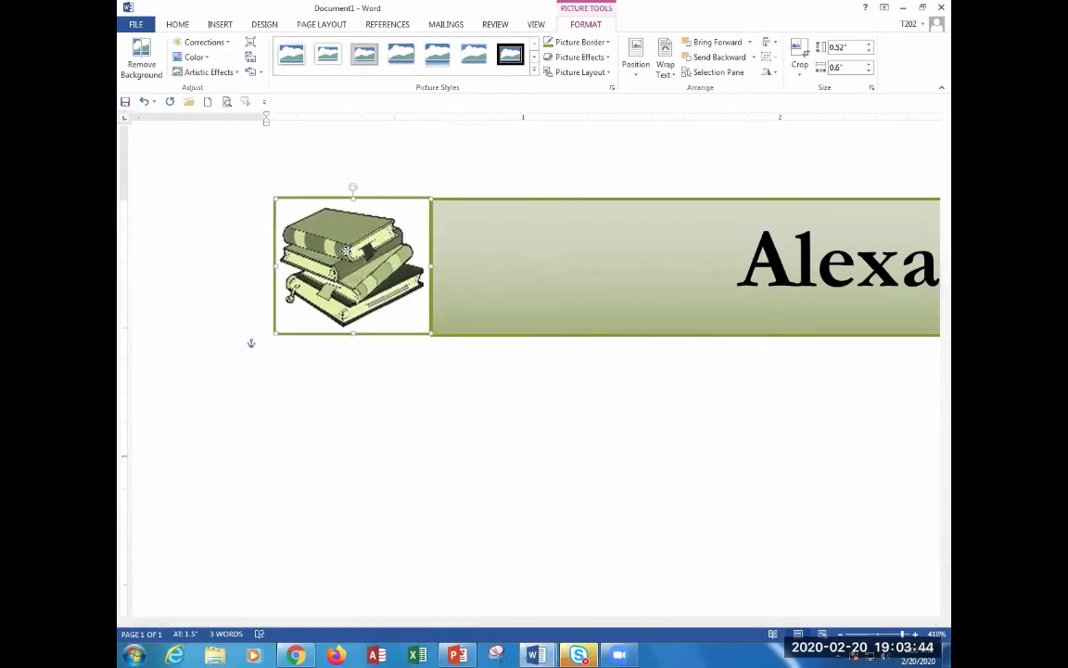
# Increase the book picture's height to 0.53 inches and nudge it slightly left into place.
pyautogui.click(869, 43)
pyautogui.click(841, 47)
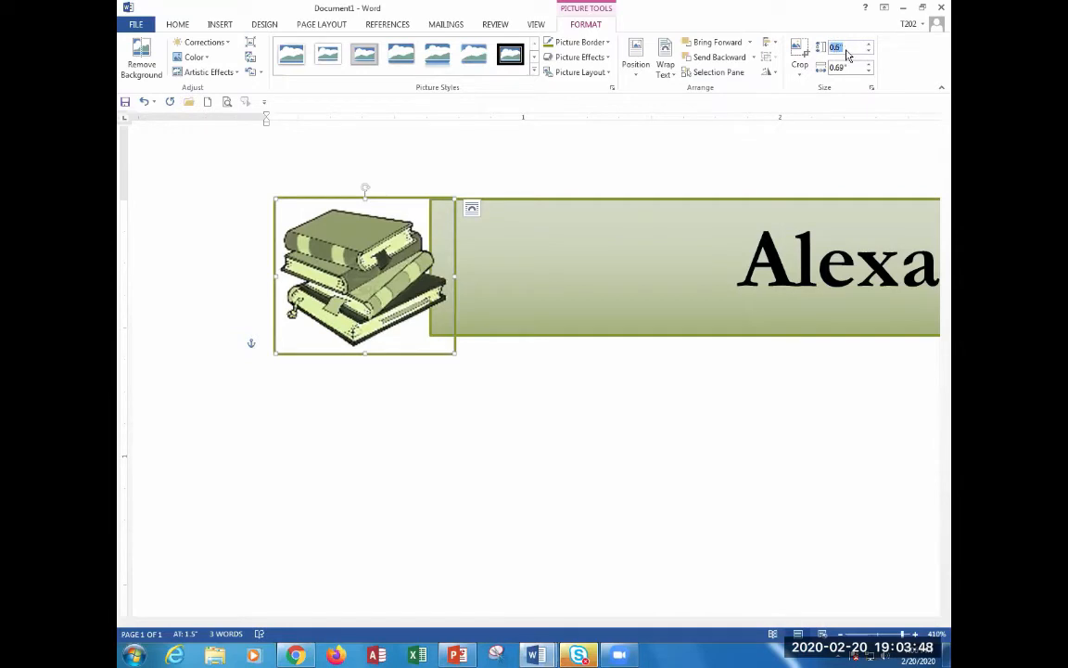
pyautogui.write('53')
pyautogui.press('Return')
pyautogui.moveTo(321, 244); pyautogui.dragTo(315, 242)
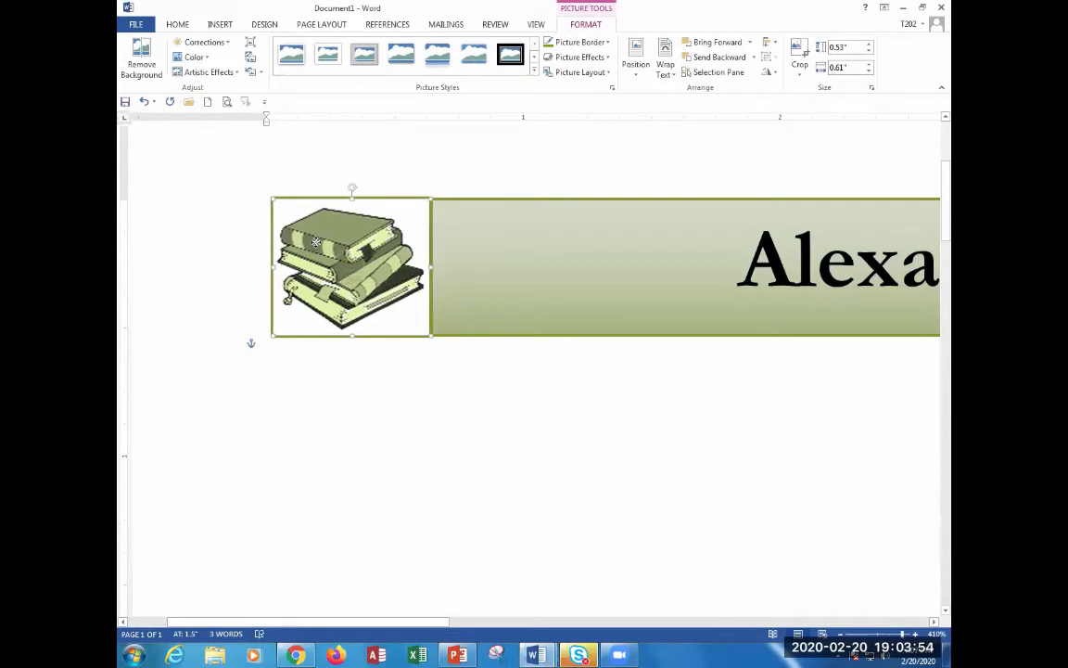
pyautogui.click(347, 364)
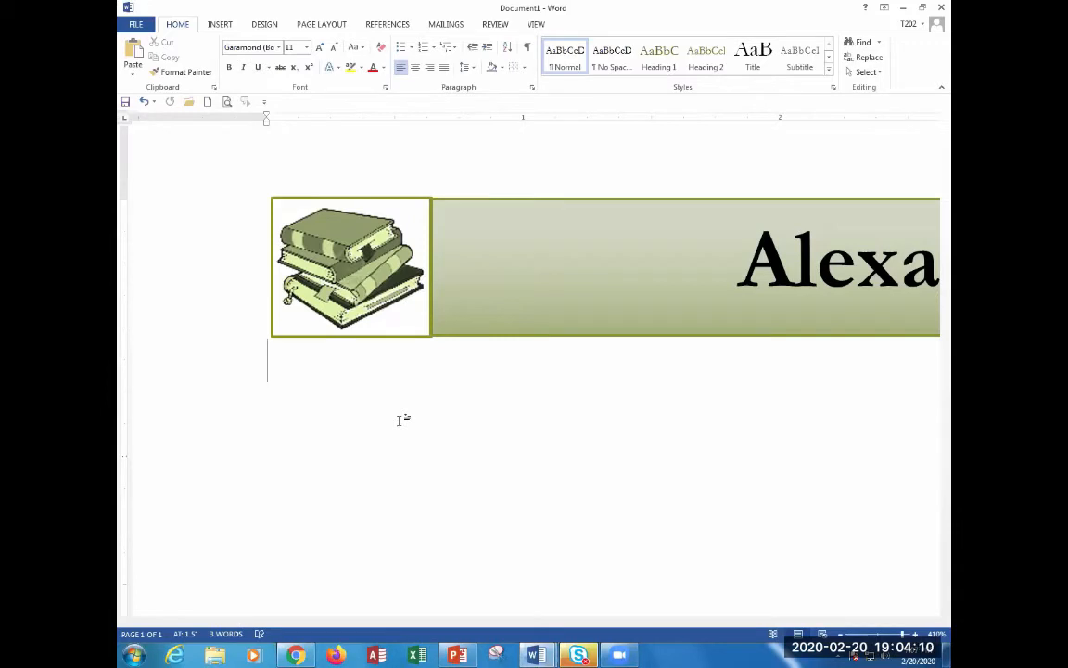
pyautogui.click(651, 308)
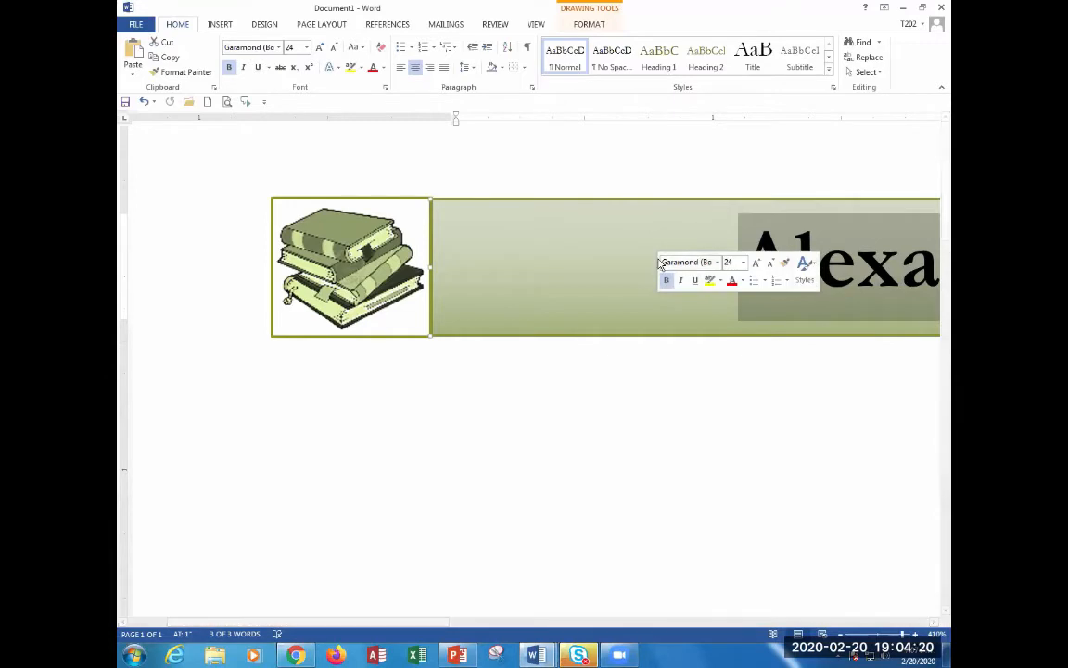
pyautogui.click(422, 408)
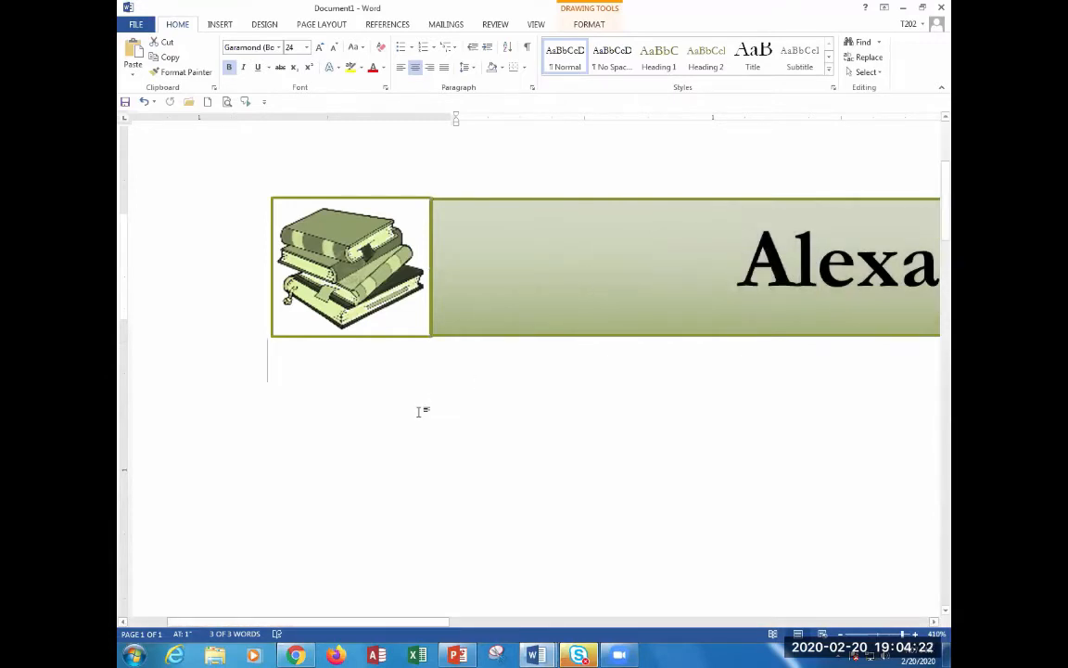
pyautogui.click(311, 228)
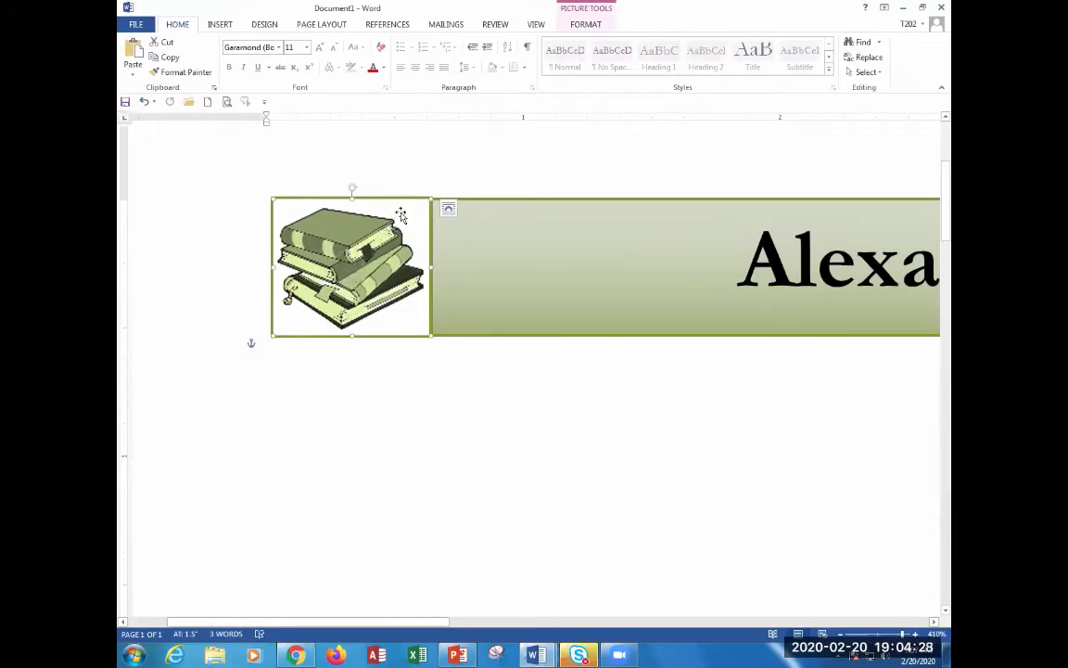
pyautogui.click(449, 207)
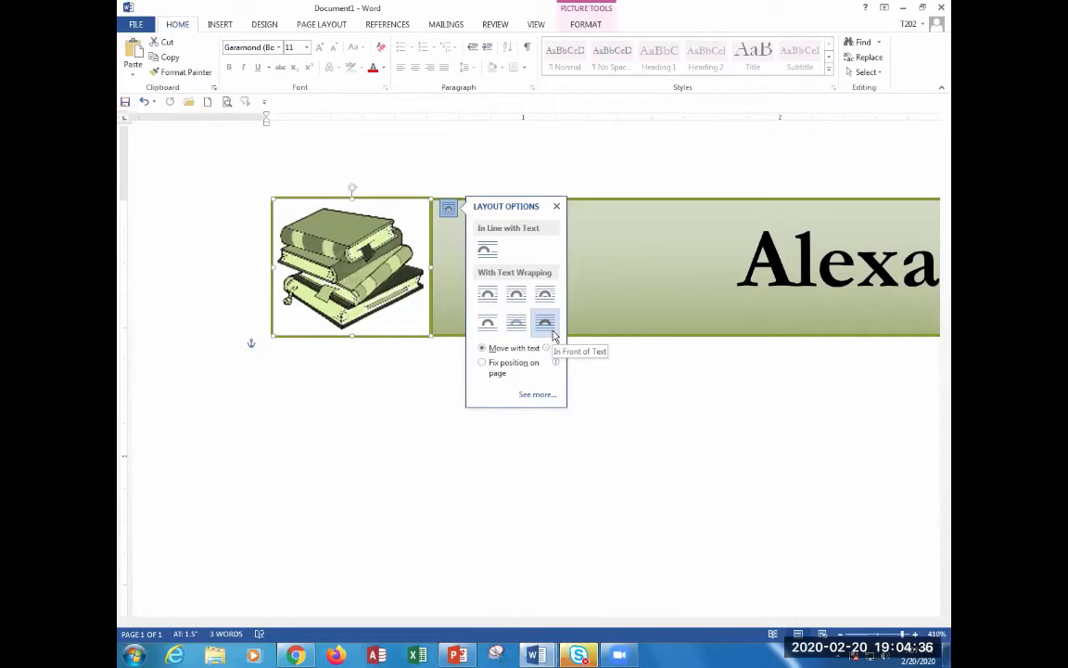
pyautogui.click(565, 489)
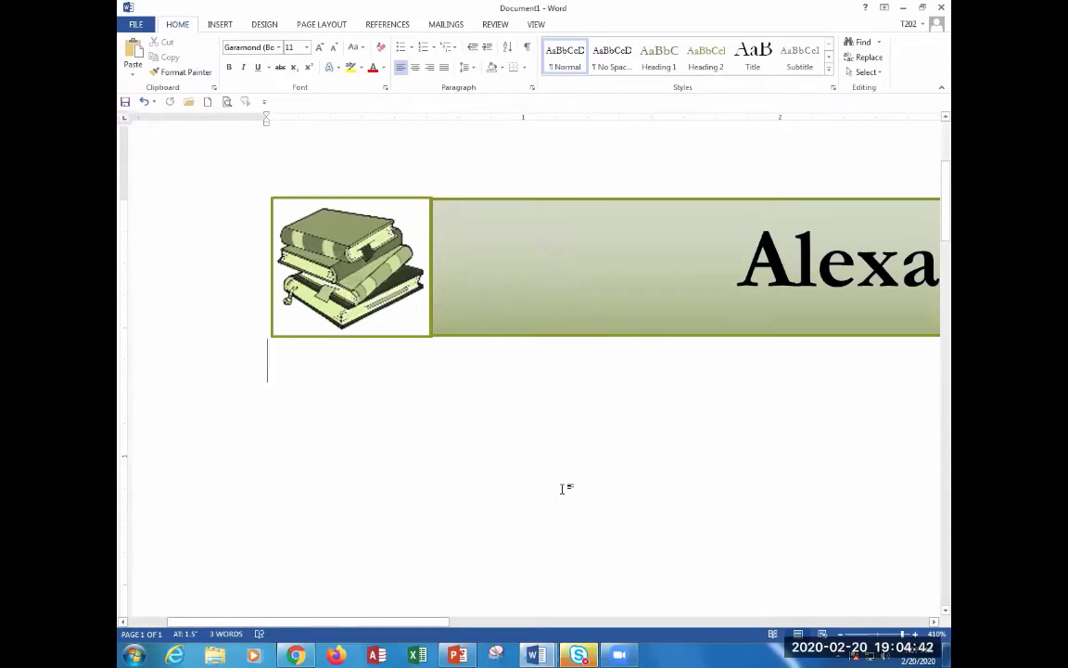
pyautogui.keyDown('ctrl'); pyautogui.scroll(-5, 474, 424); pyautogui.keyUp('ctrl')
pyautogui.keyDown('ctrl'); pyautogui.scroll(-20, 475, 424); pyautogui.keyUp('ctrl')
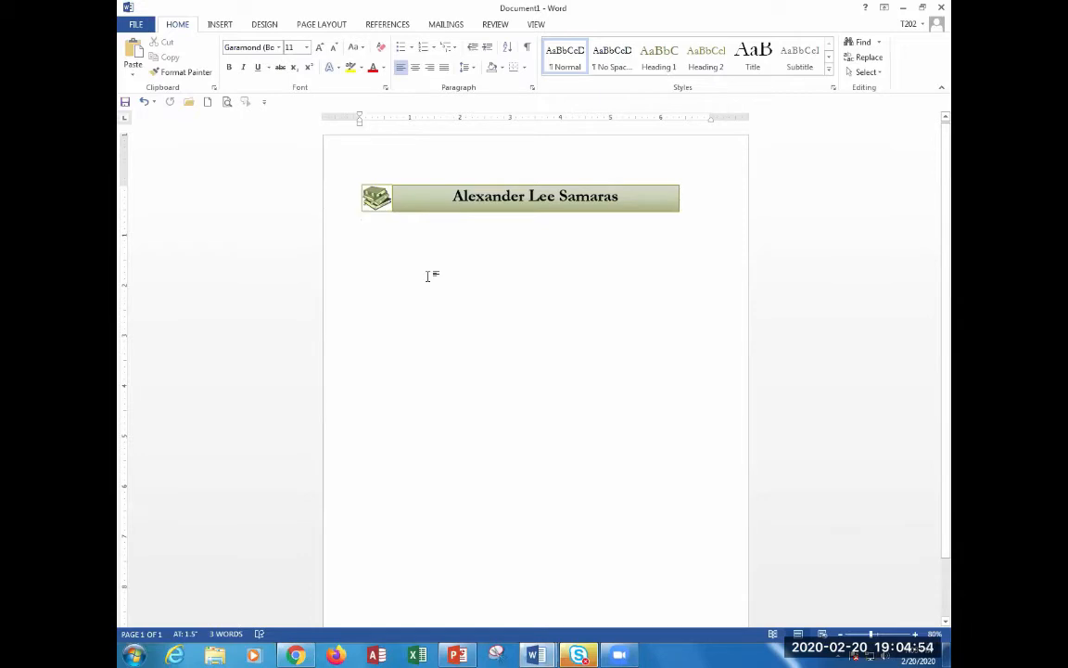
# Copy the book clip art, paste a second copy, and drag it to the banner's right end.
pyautogui.click(375, 197)
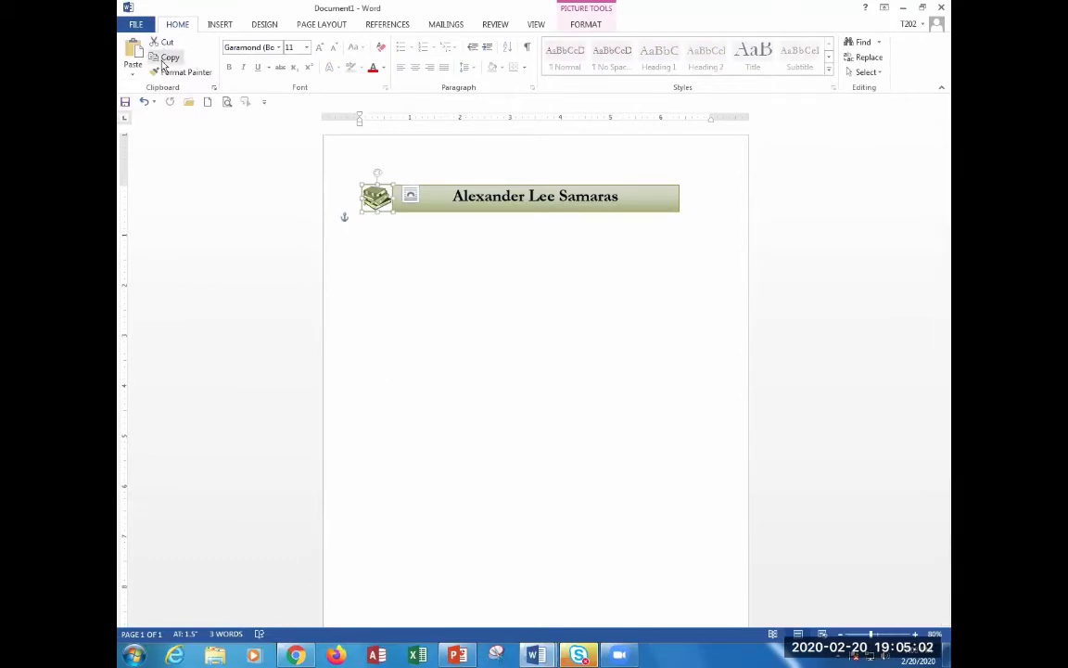
pyautogui.press('ctrl')
pyautogui.press('ctrl')
pyautogui.press('ctrl')
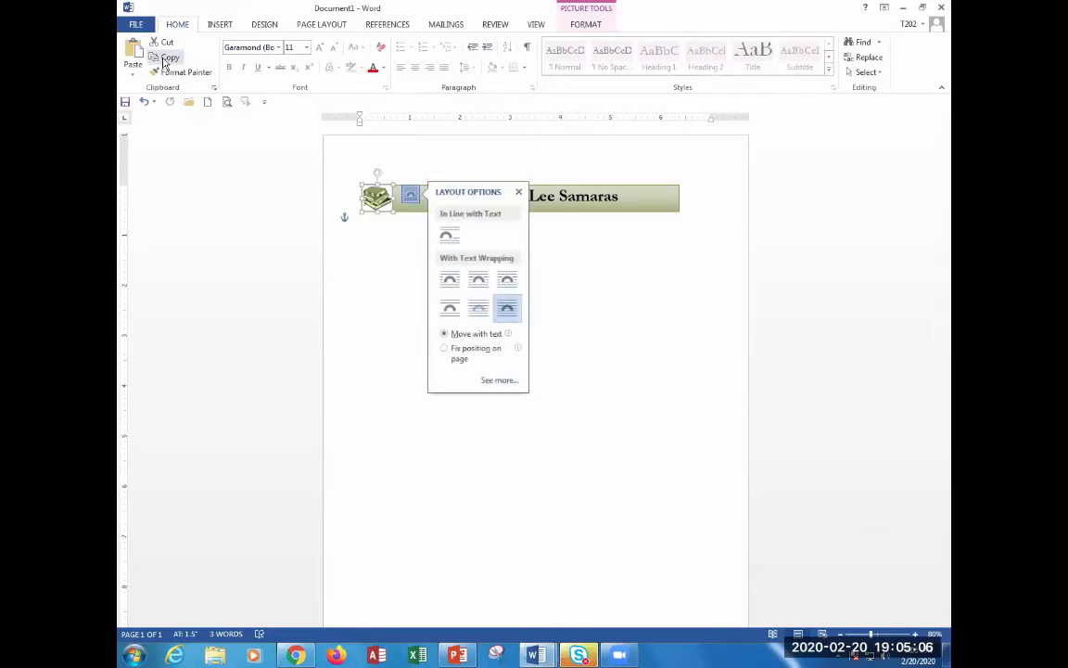
pyautogui.click(370, 412)
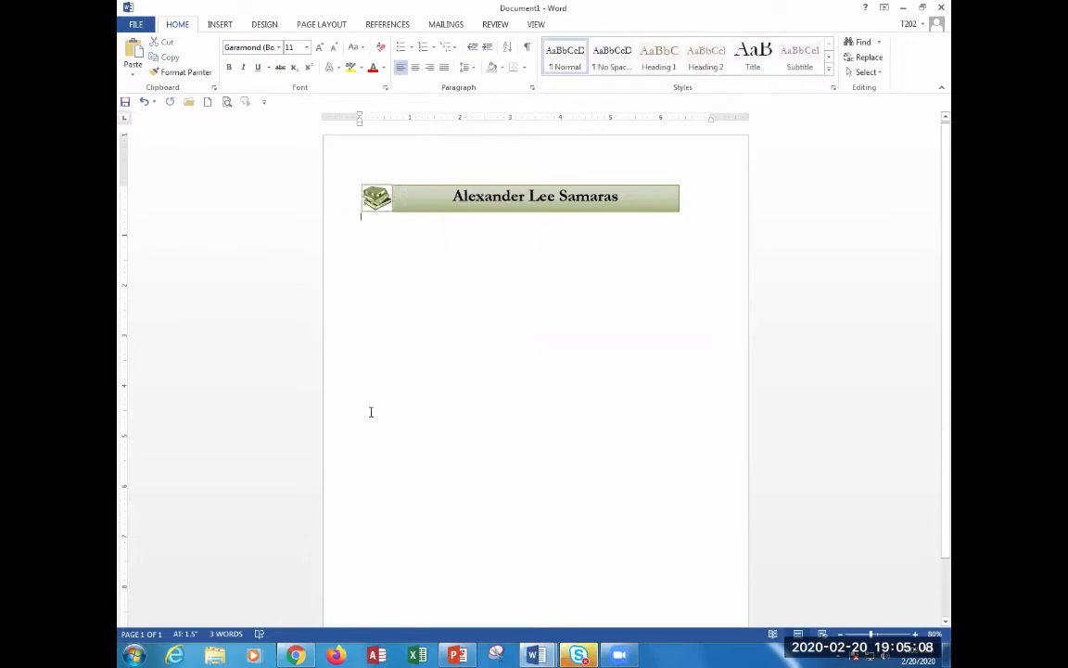
pyautogui.click(132, 69)
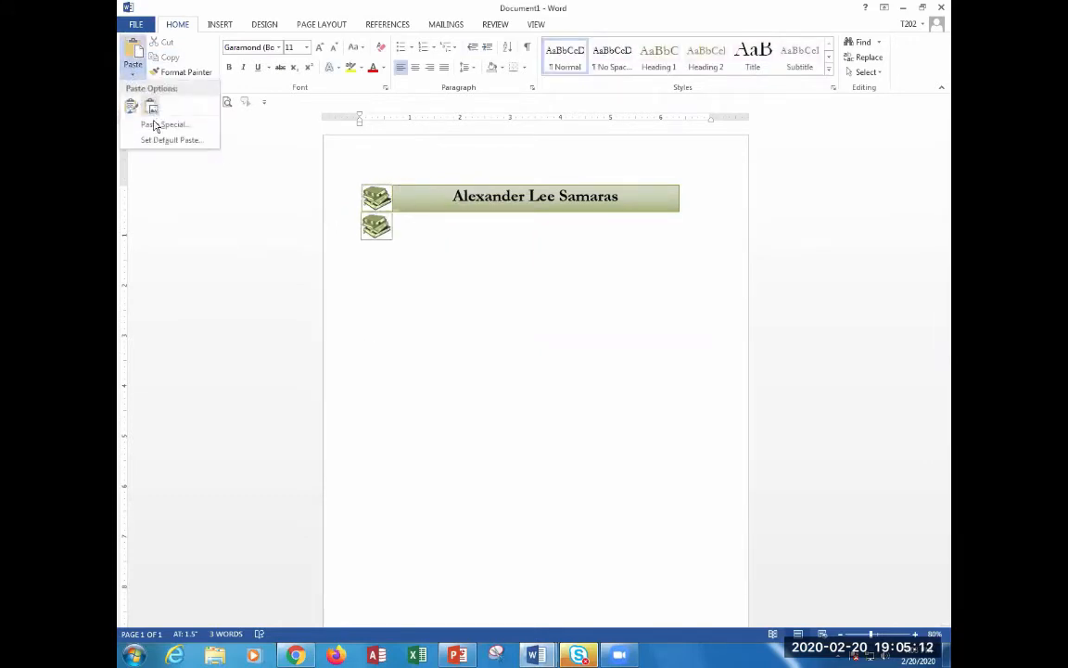
pyautogui.click(424, 307)
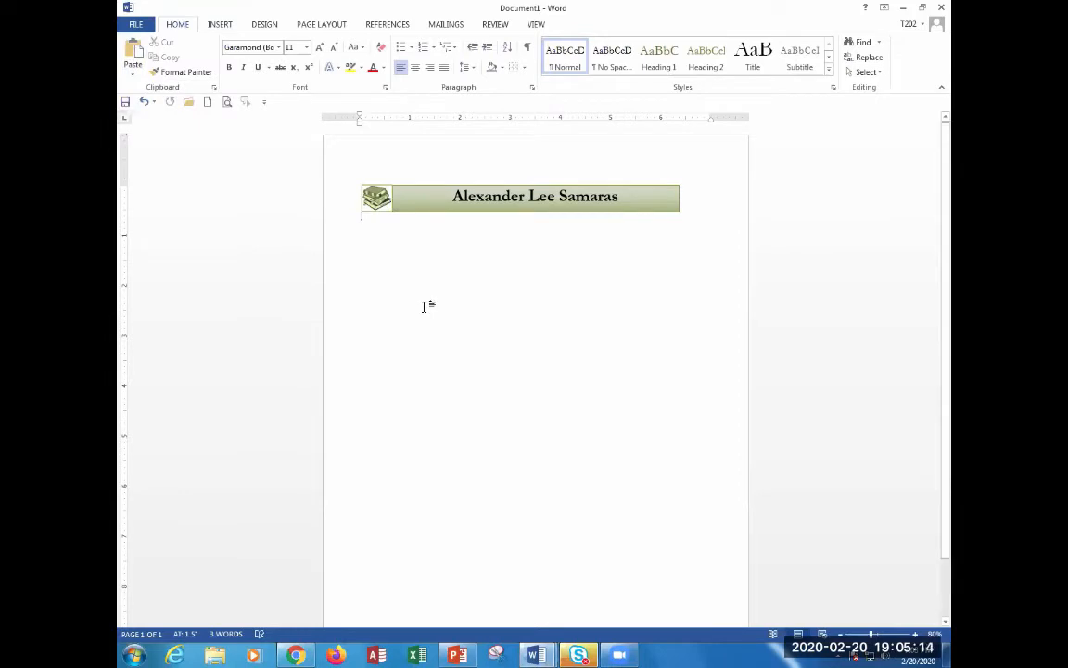
pyautogui.hotkey('ctrl', 'v')
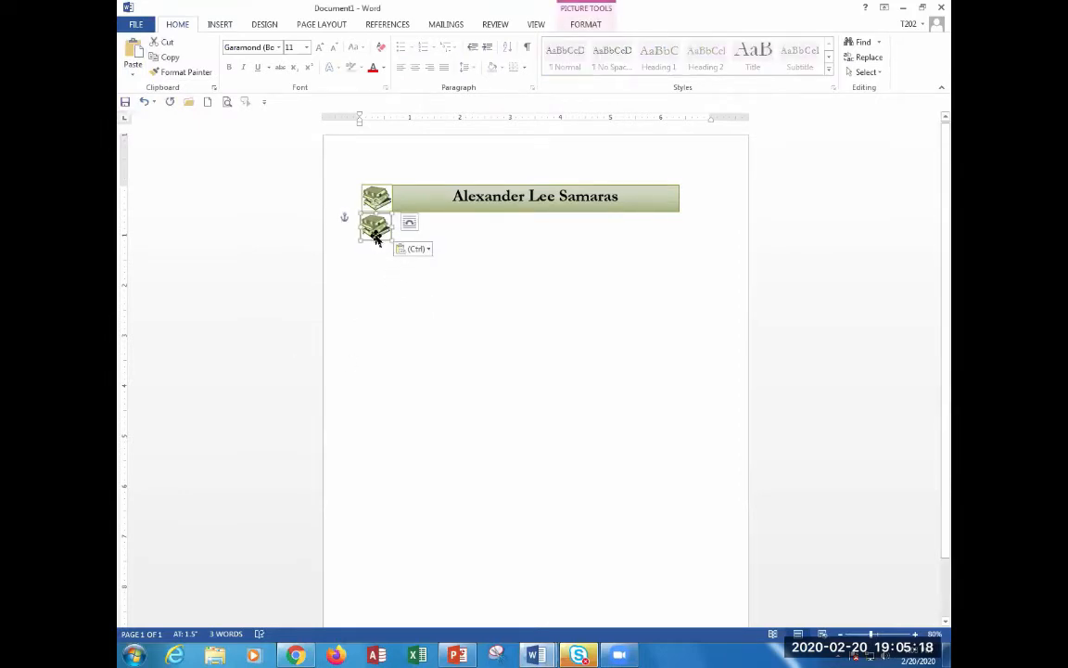
pyautogui.moveTo(375, 230); pyautogui.dragTo(694, 197)
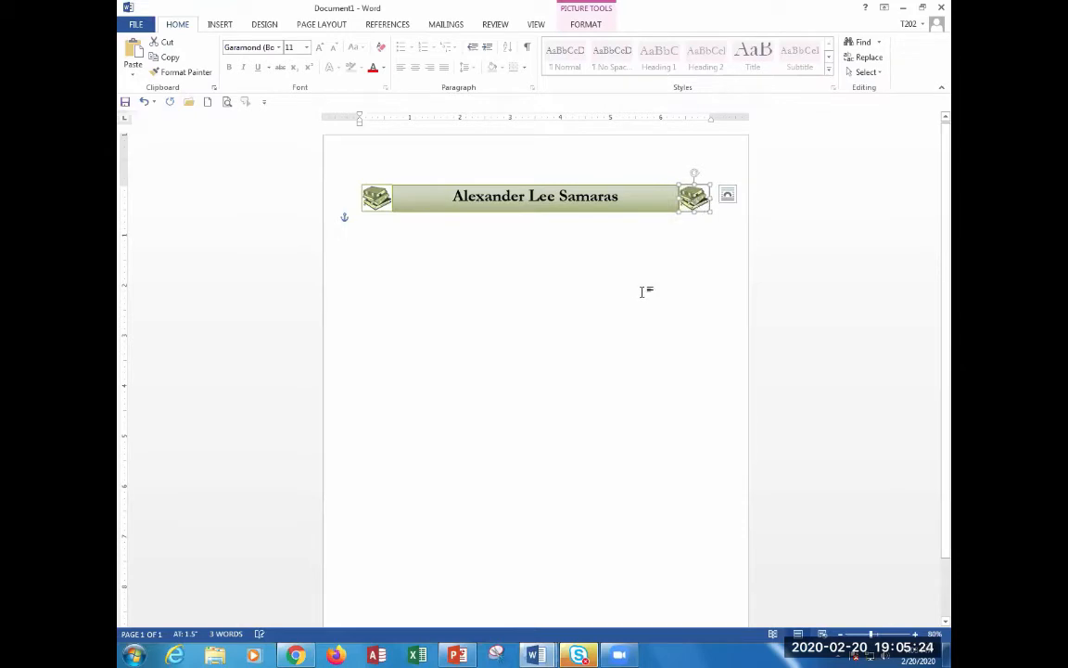
pyautogui.click(452, 299)
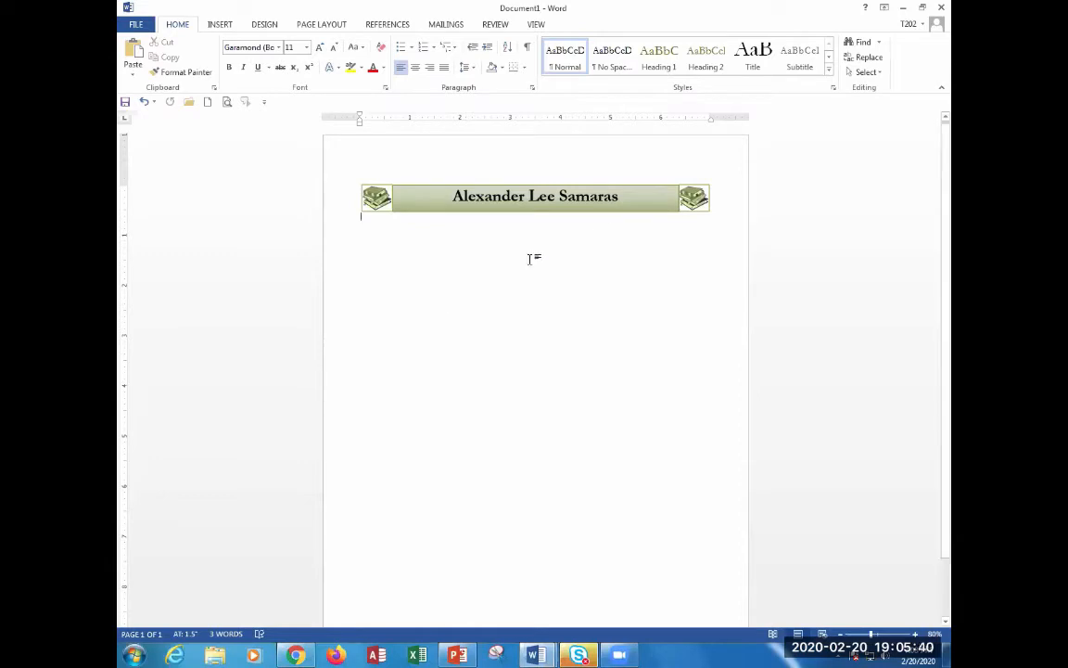
pyautogui.keyDown('ctrl'); pyautogui.scroll(5, 422, 236); pyautogui.keyUp('ctrl')
pyautogui.keyDown('ctrl'); pyautogui.scroll(7, 422, 236); pyautogui.keyUp('ctrl')
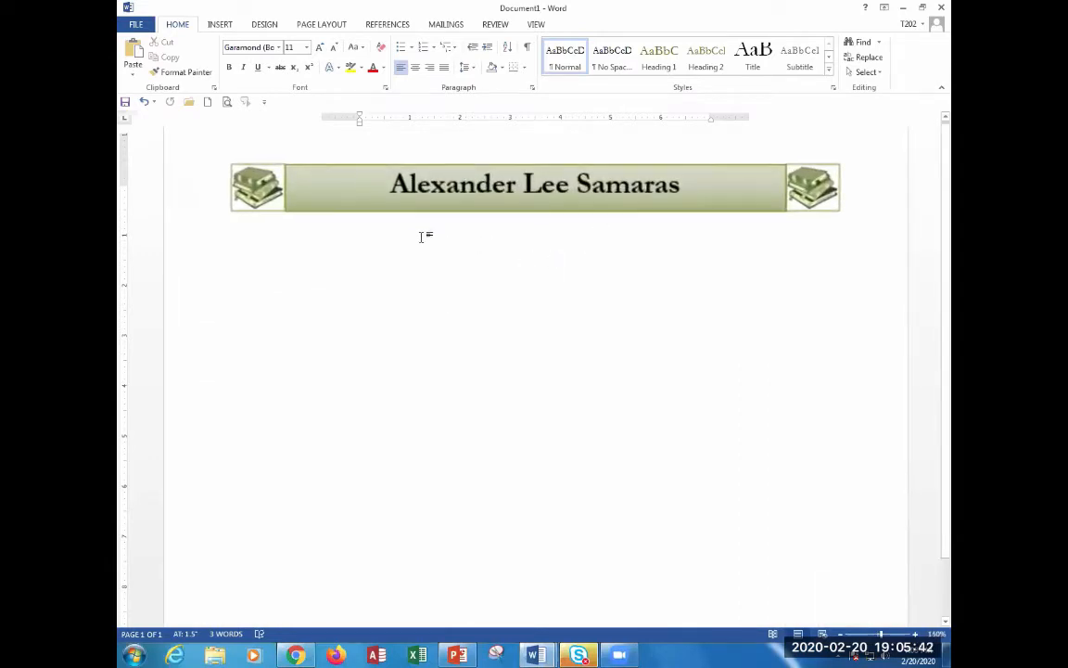
pyautogui.keyDown('ctrl'); pyautogui.scroll(2, 358, 234); pyautogui.keyUp('ctrl')
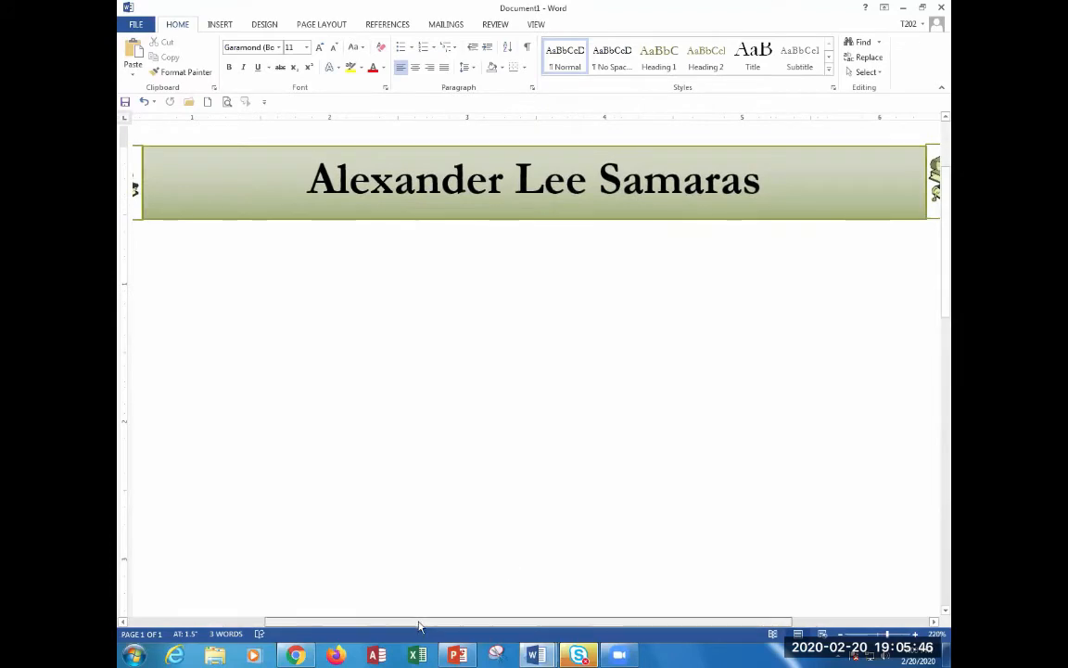
pyautogui.moveTo(428, 620); pyautogui.dragTo(334, 619)
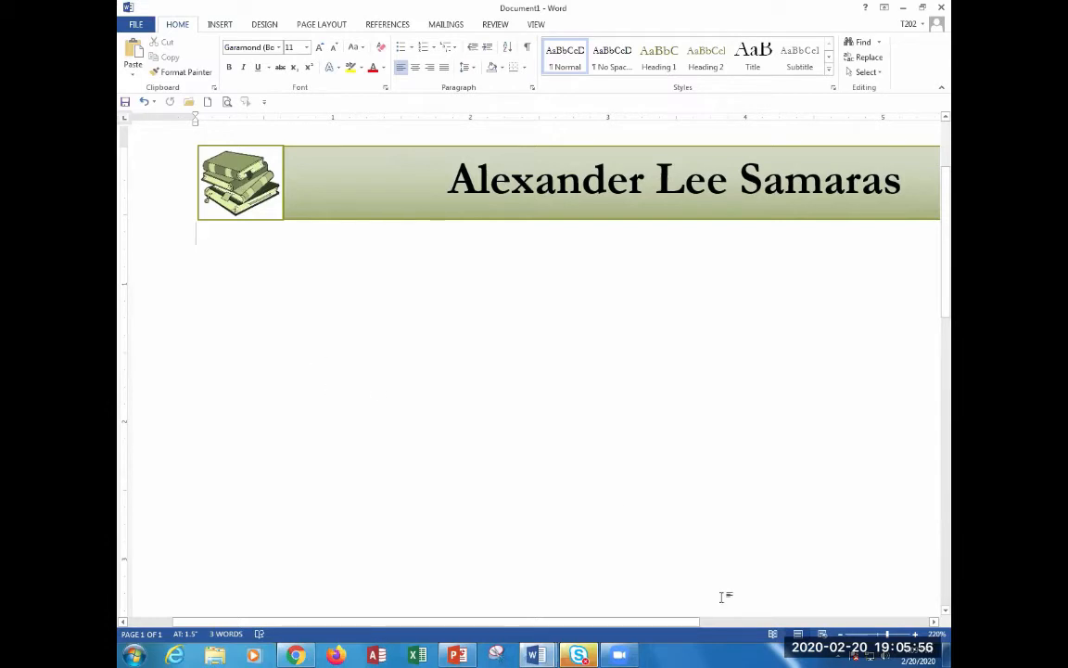
pyautogui.hscroll(5, 724, 600)
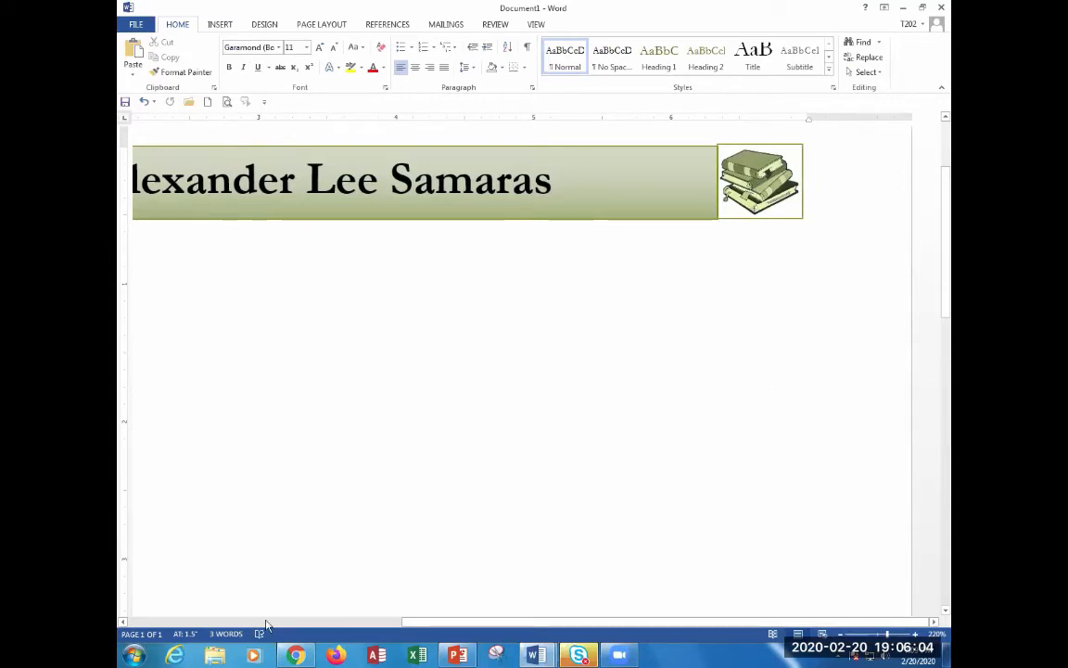
pyautogui.click(307, 623)
pyautogui.moveTo(300, 622); pyautogui.dragTo(332, 616)
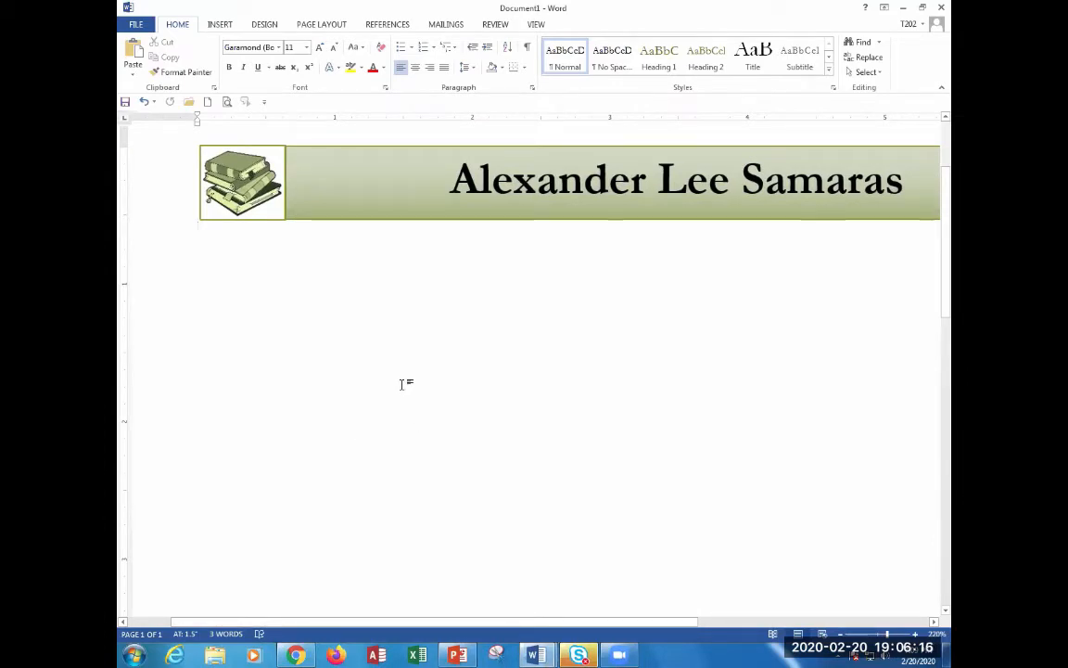
pyautogui.hotkey('ctrl', 'z')
pyautogui.hotkey('ctrl', 'y')
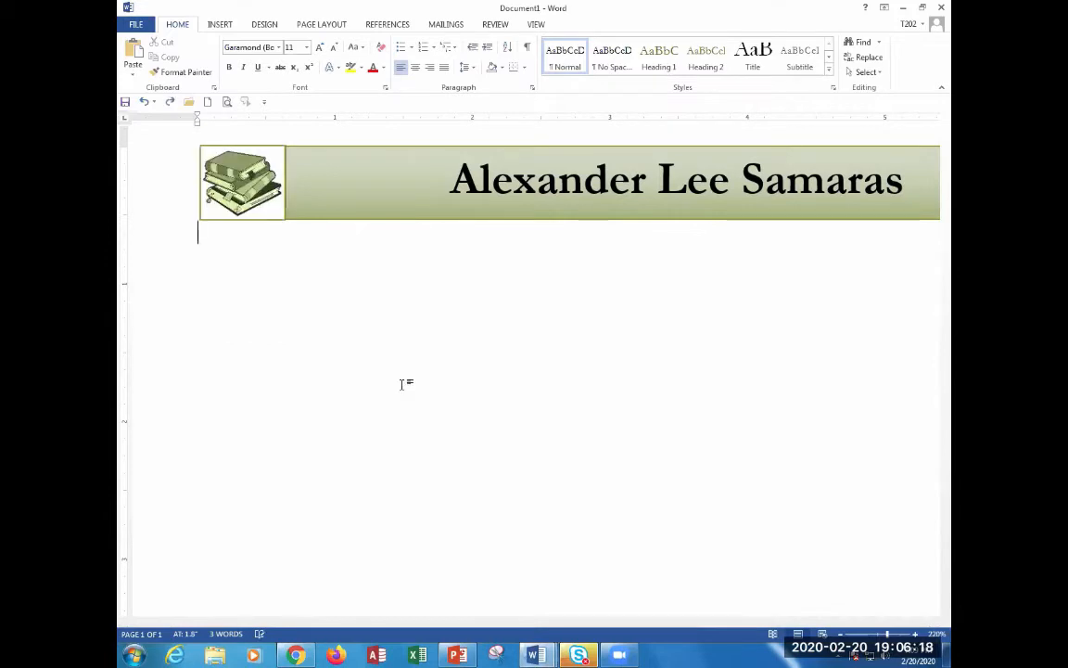
pyautogui.hotkey('ctrl', 'z')
pyautogui.hotkey('ctrl', 'y')
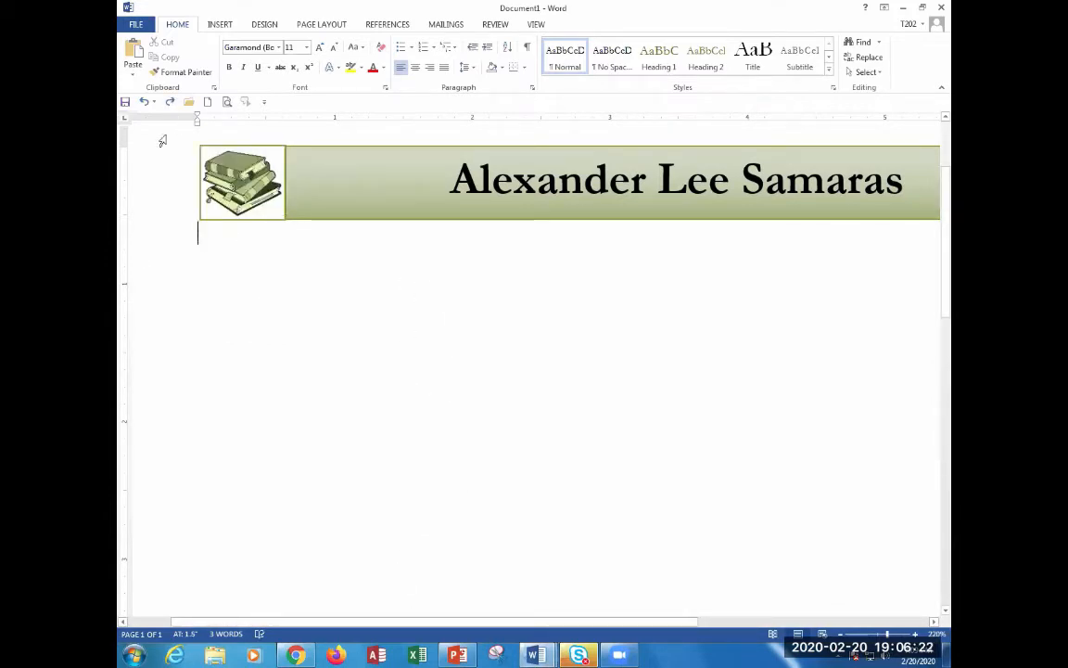
pyautogui.click(220, 24)
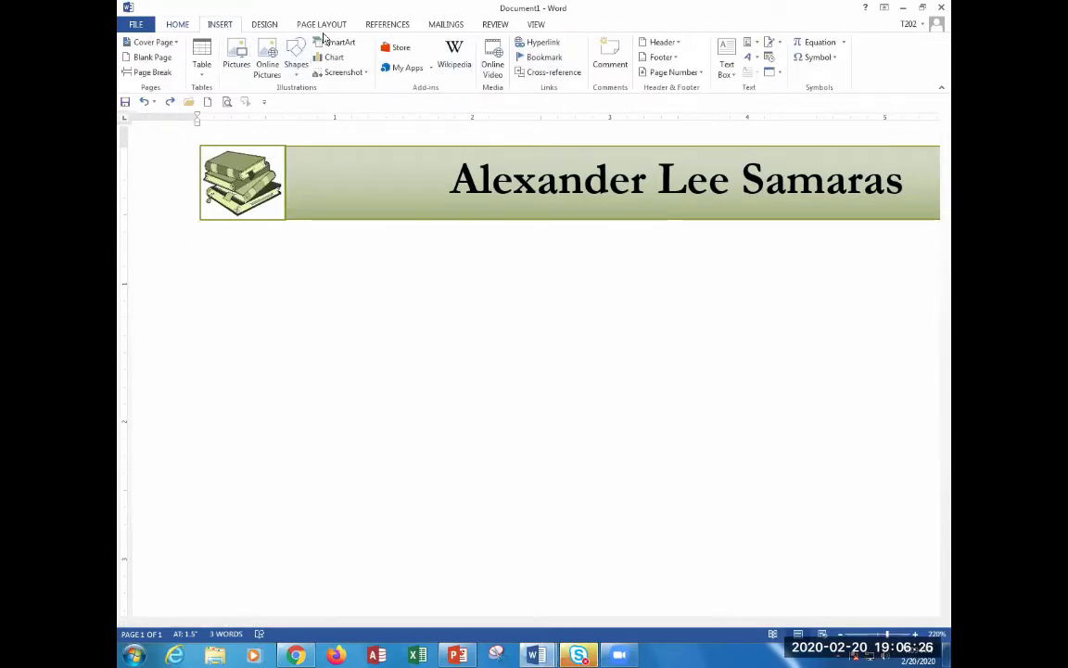
pyautogui.click(296, 61)
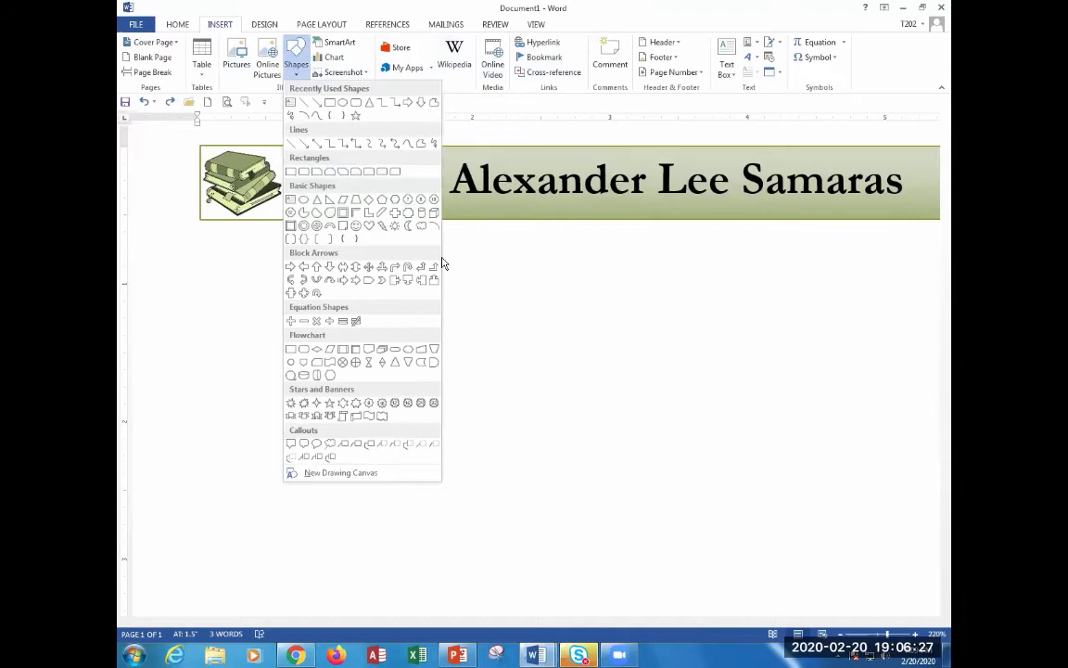
pyautogui.click(292, 144)
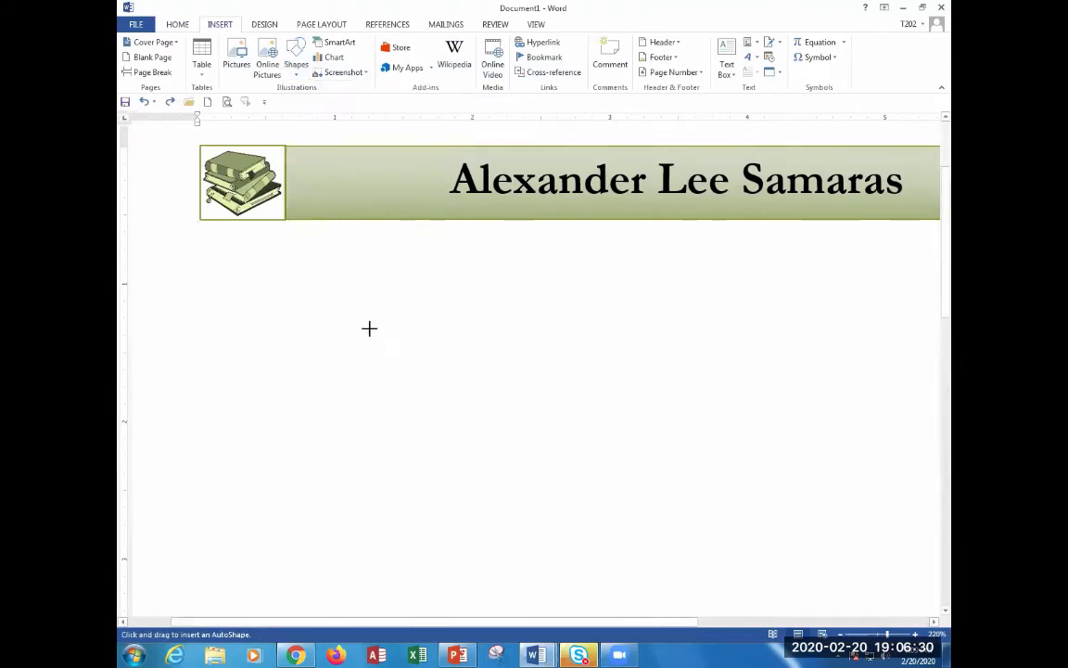
pyautogui.moveTo(370, 327); pyautogui.dragTo(438, 438)
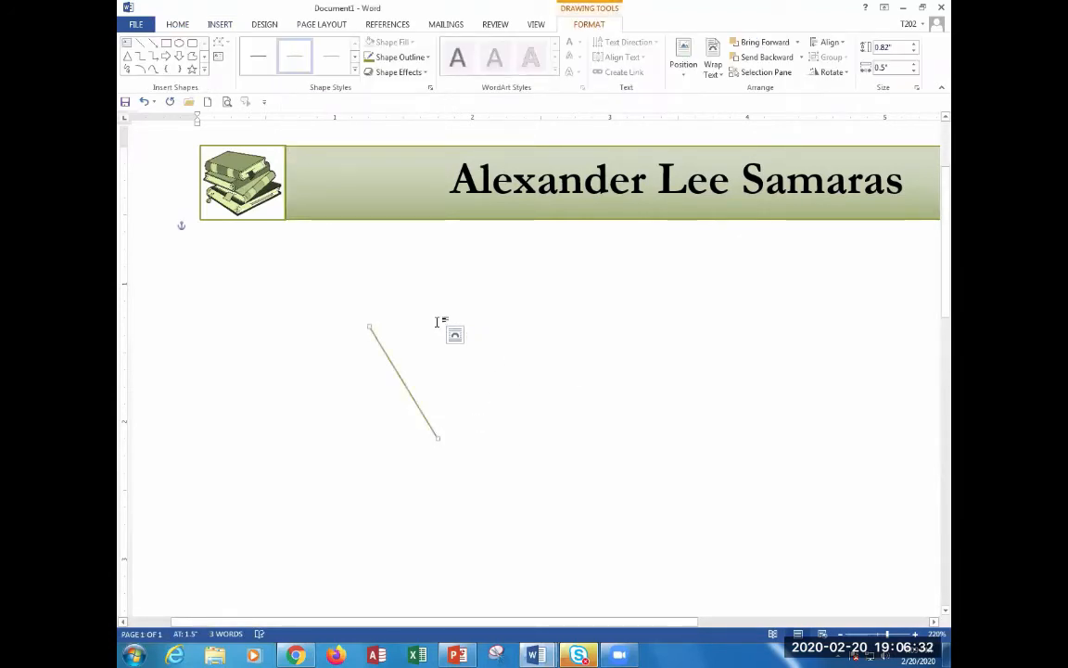
pyautogui.hotkey('ctrl', 'v')
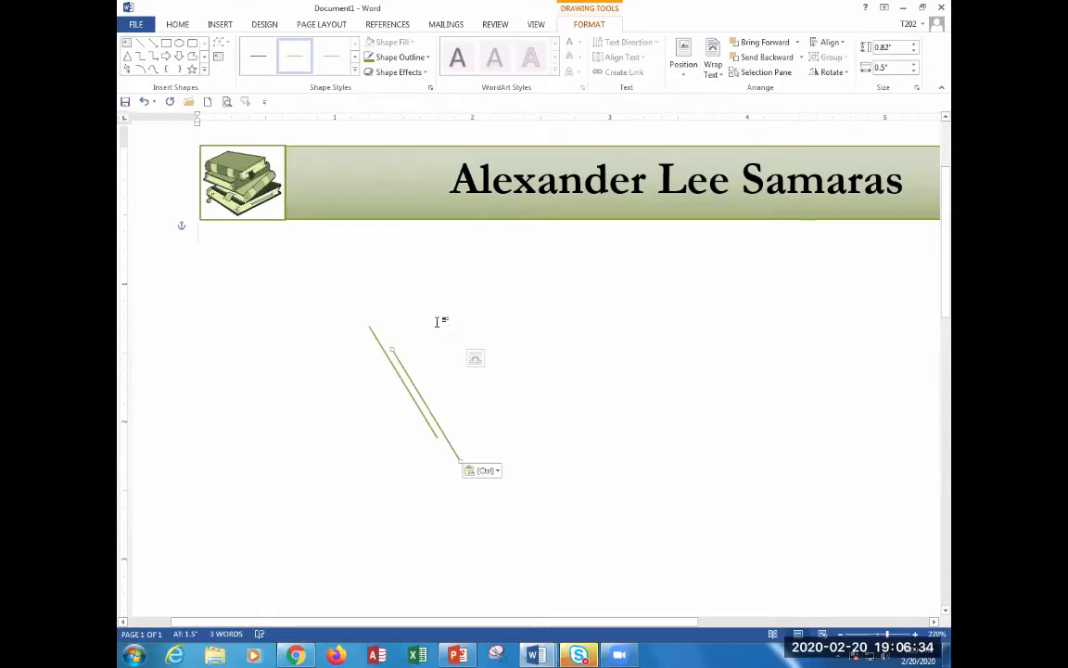
pyautogui.moveTo(419, 394); pyautogui.dragTo(551, 358)
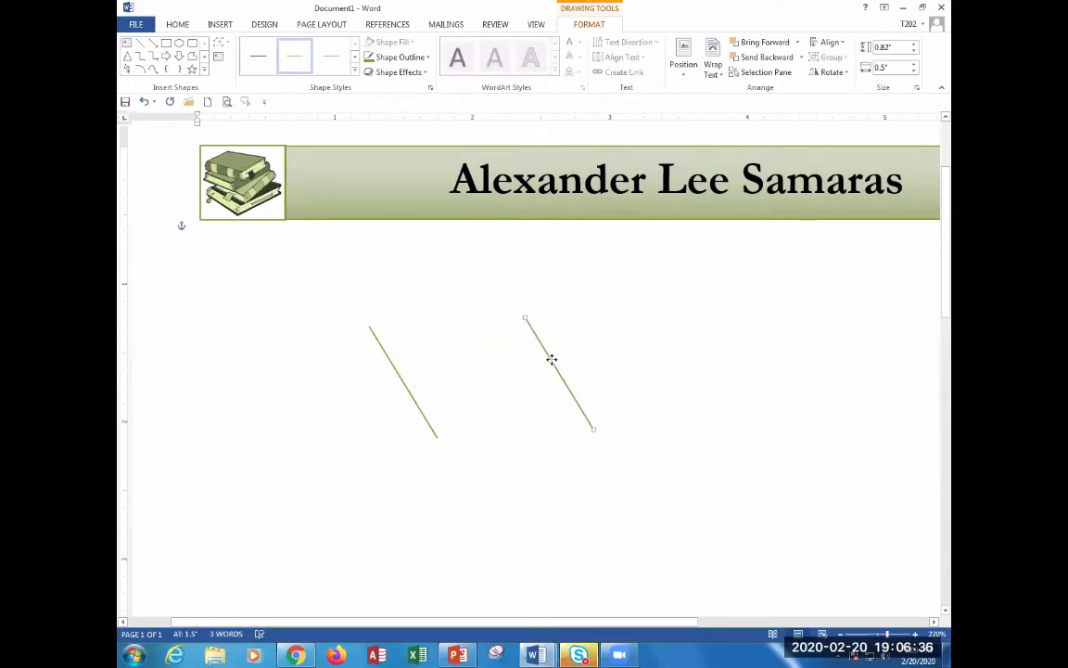
pyautogui.moveTo(527, 318); pyautogui.dragTo(649, 335)
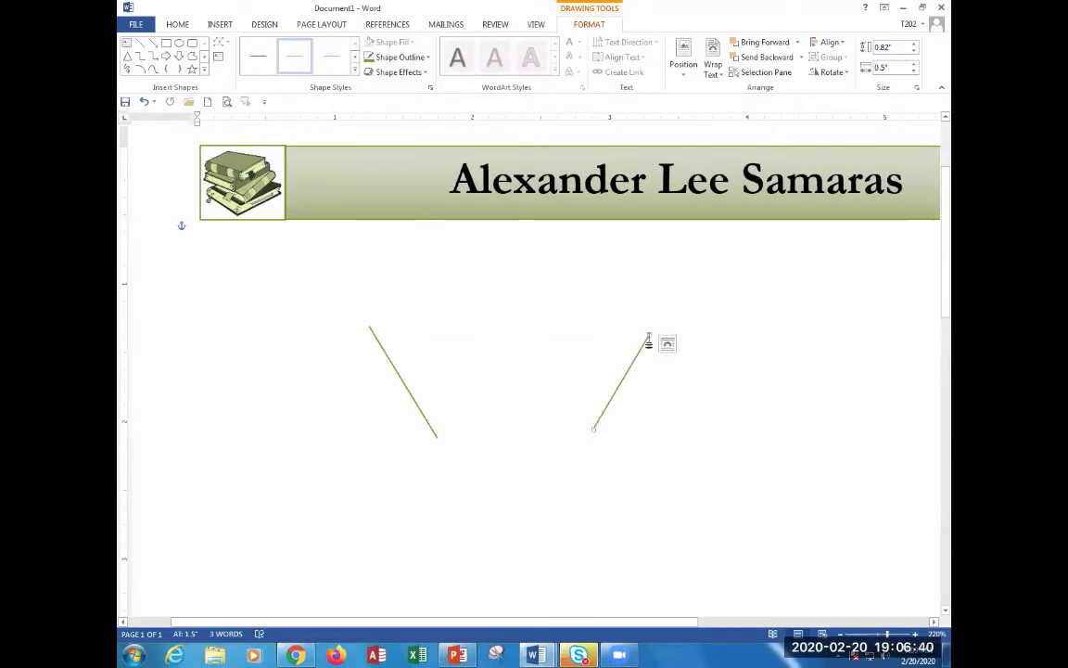
pyautogui.click(636, 479)
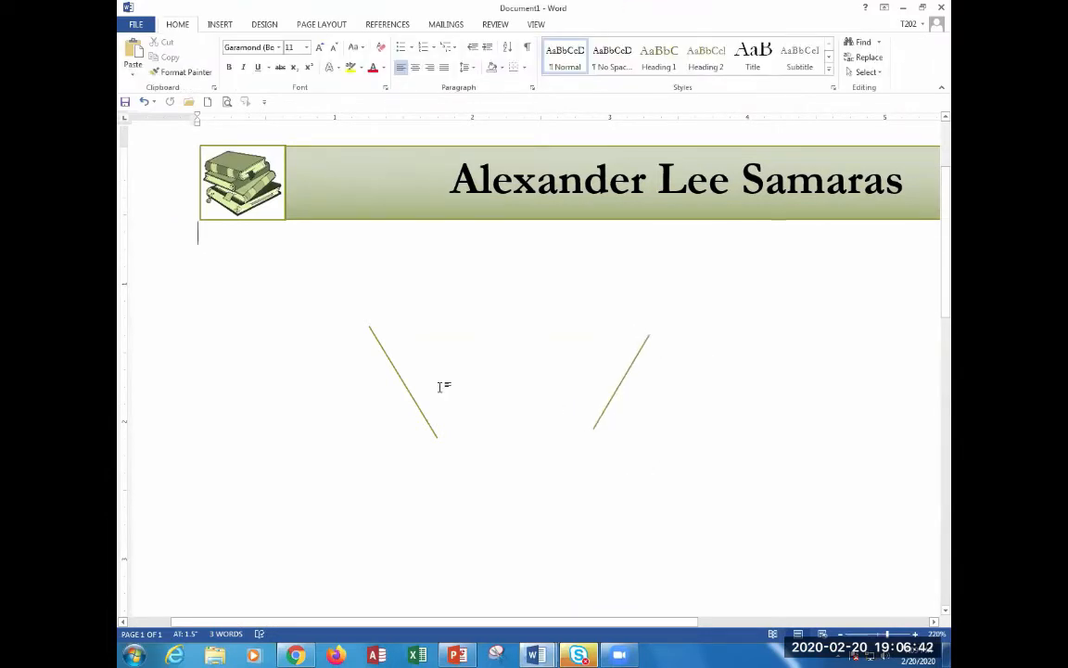
pyautogui.click(381, 347)
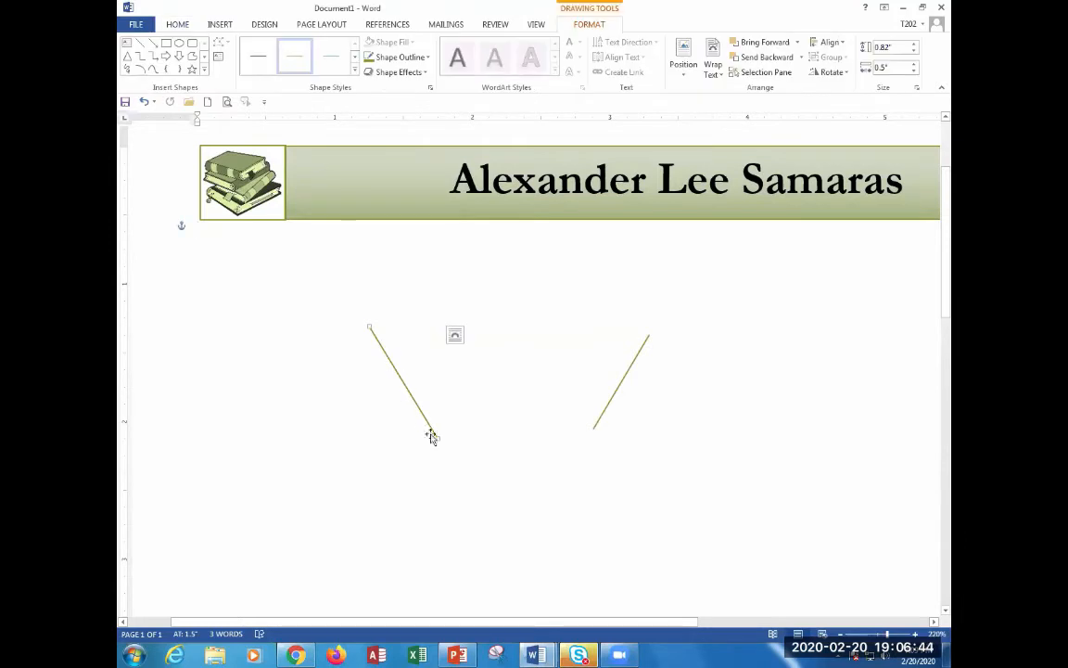
pyautogui.moveTo(431, 435); pyautogui.dragTo(295, 431)
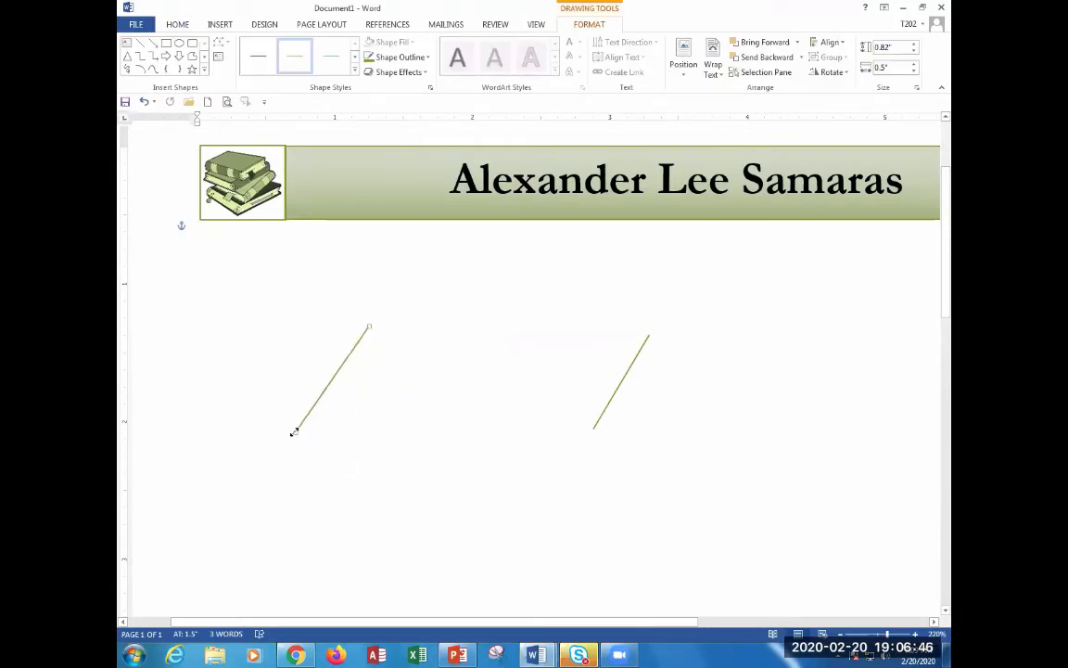
pyautogui.click(598, 426)
pyautogui.moveTo(593, 430); pyautogui.dragTo(736, 432)
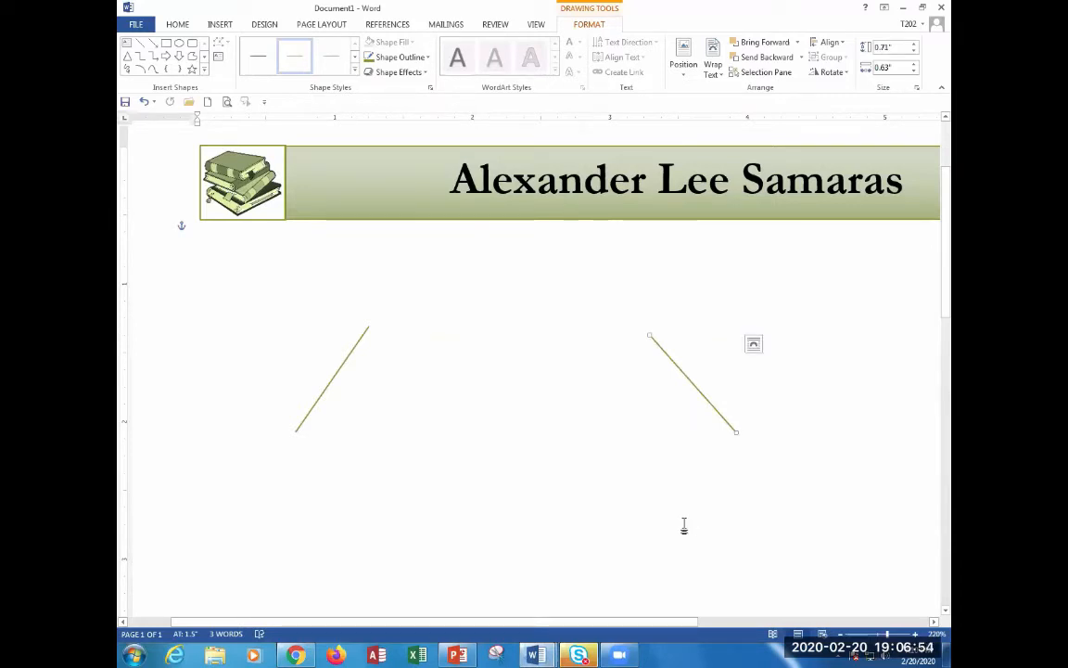
pyautogui.click(303, 431)
pyautogui.moveTo(295, 434); pyautogui.dragTo(451, 431)
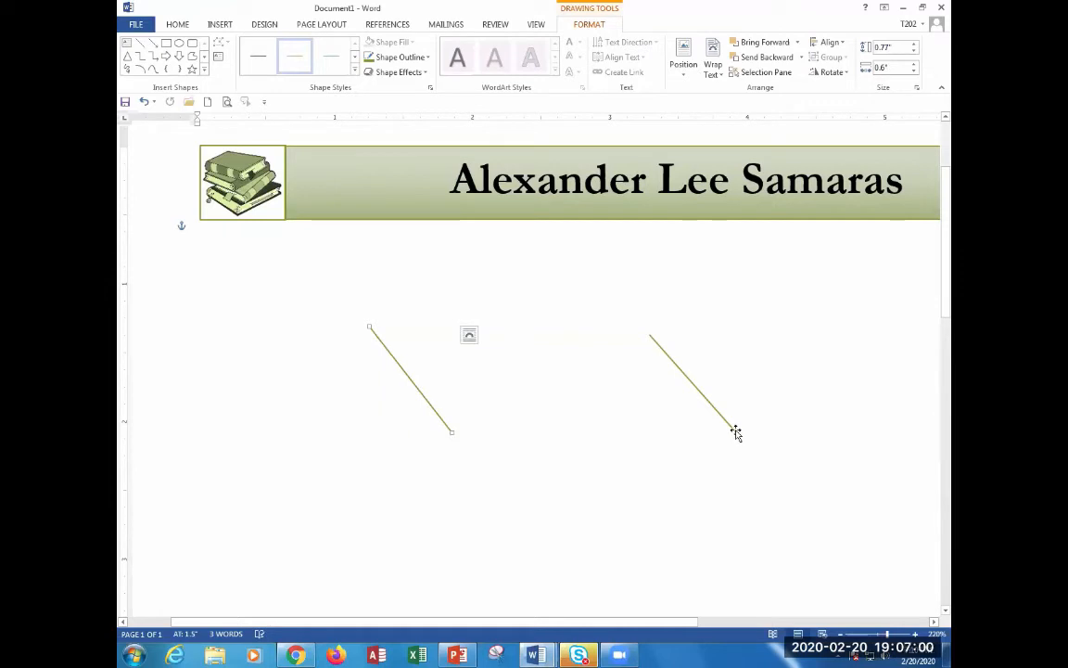
pyautogui.moveTo(734, 432); pyautogui.dragTo(651, 426)
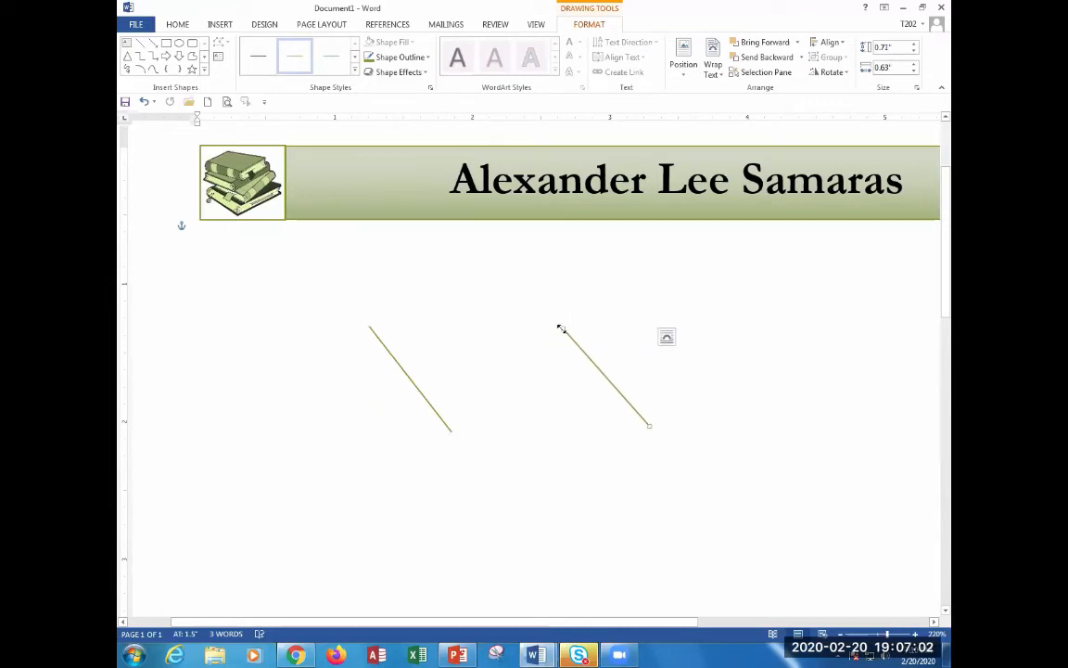
pyautogui.moveTo(561, 327); pyautogui.dragTo(730, 319)
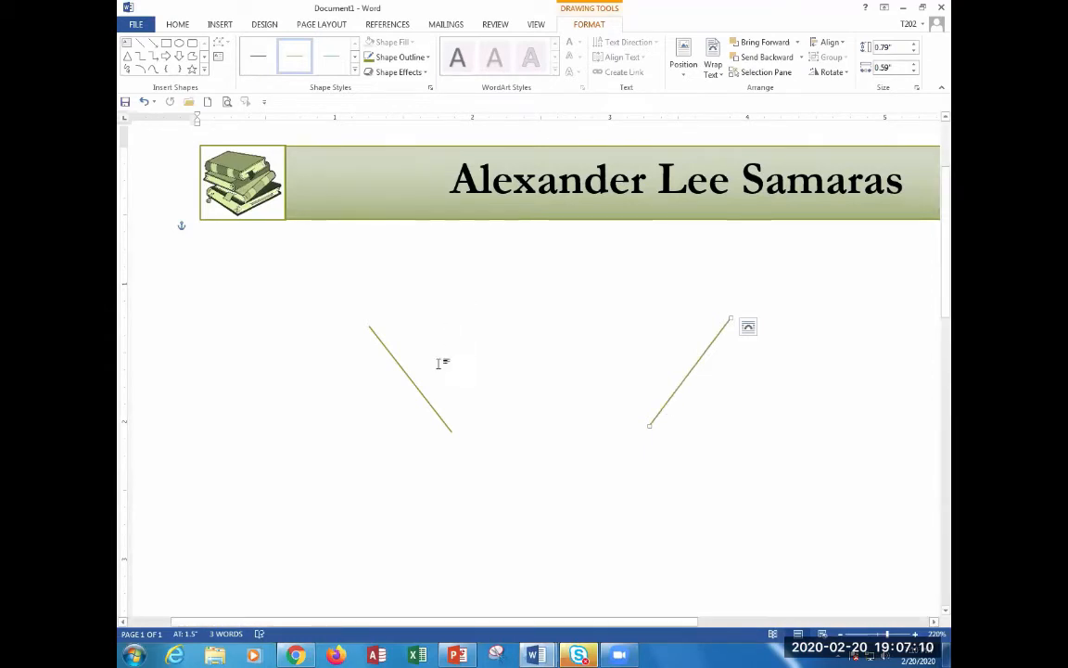
pyautogui.click(423, 397)
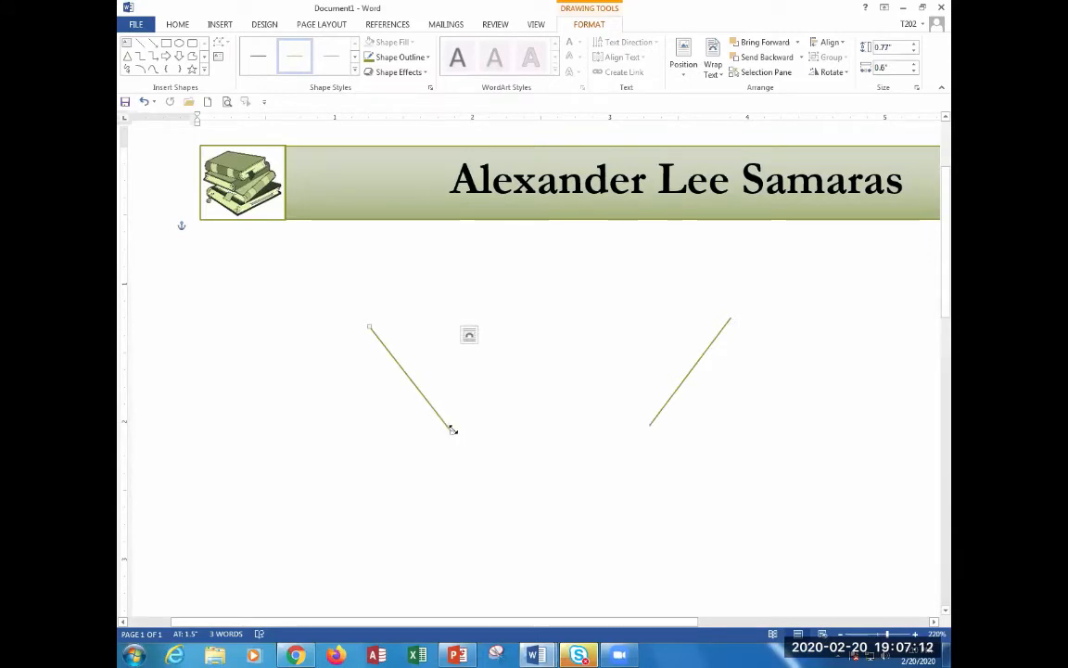
pyautogui.moveTo(452, 431); pyautogui.dragTo(300, 422)
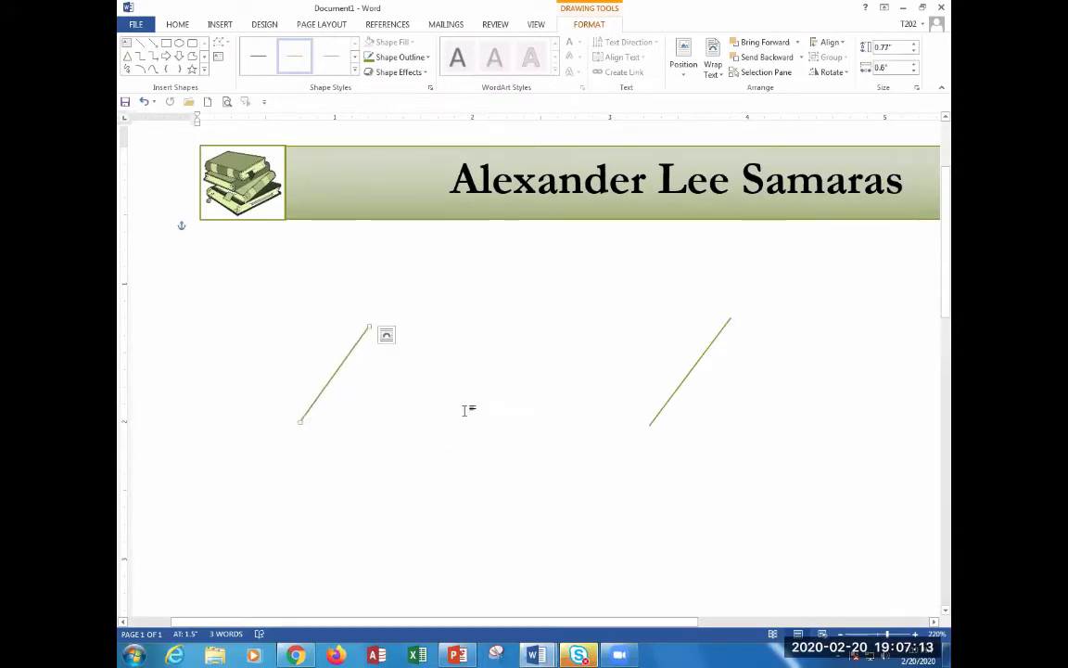
pyautogui.click(668, 402)
pyautogui.moveTo(650, 425); pyautogui.dragTo(827, 438)
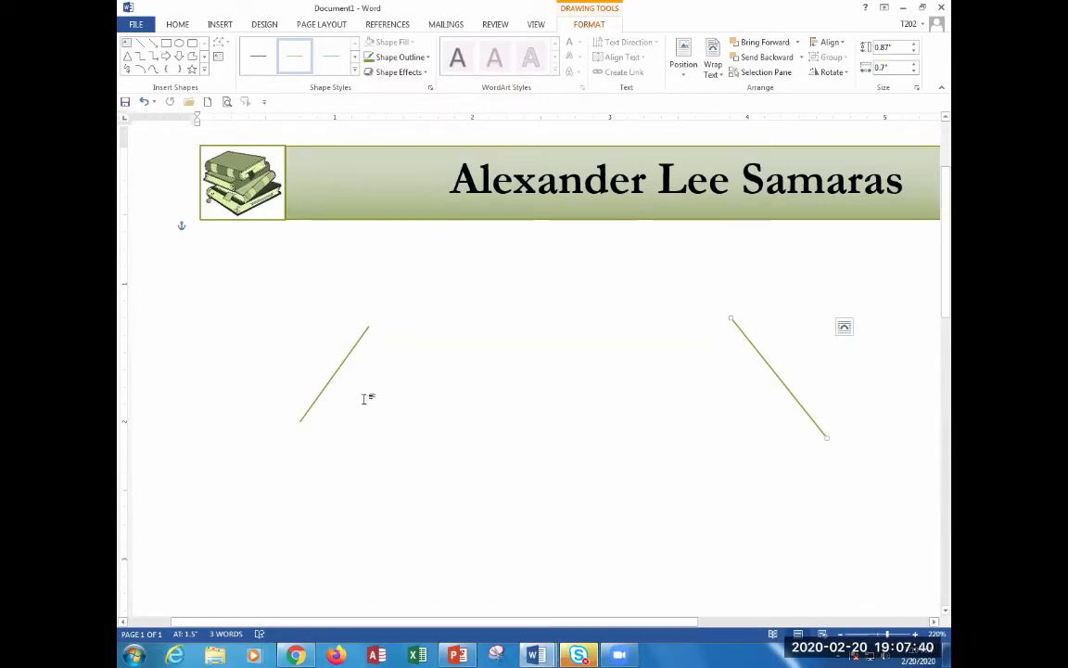
pyautogui.click(346, 357)
pyautogui.press('Delete')
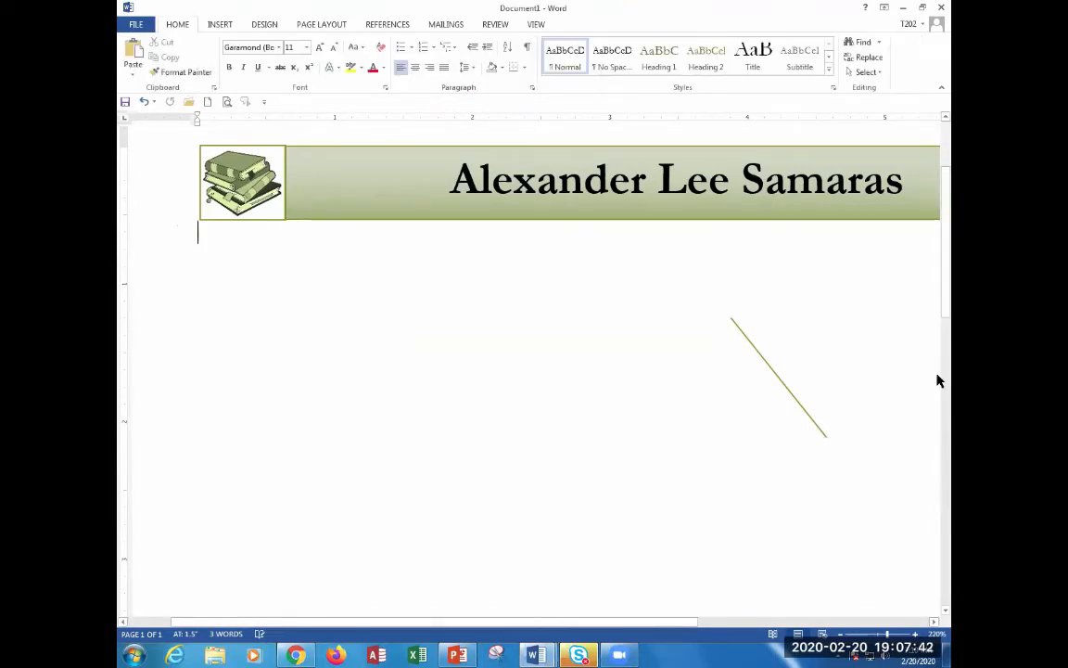
pyautogui.click(761, 366)
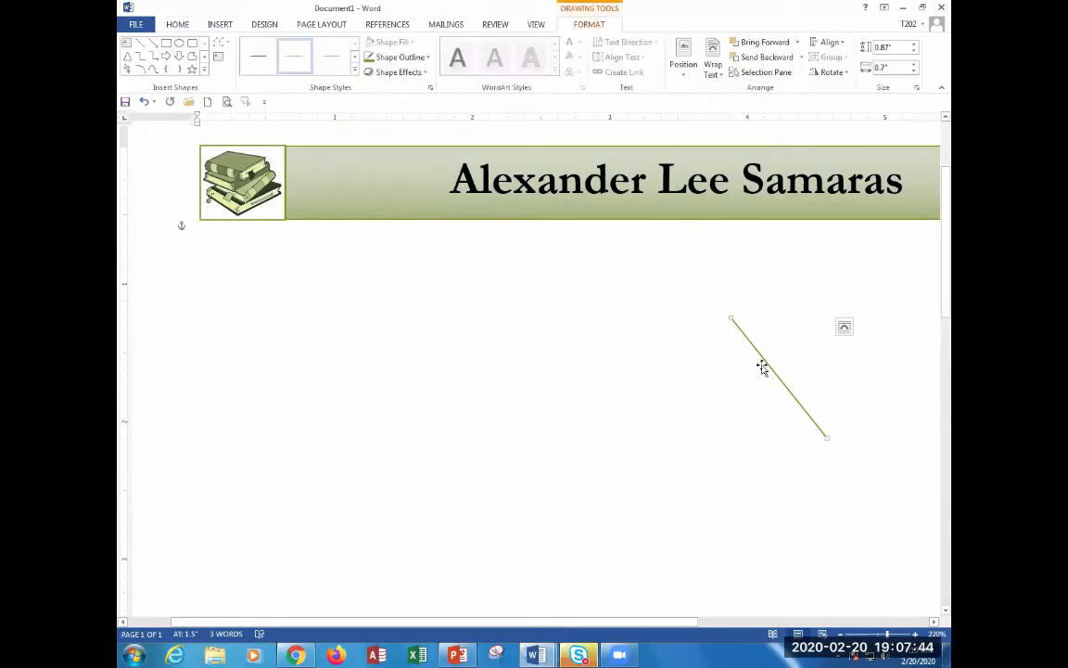
pyautogui.press('Delete')
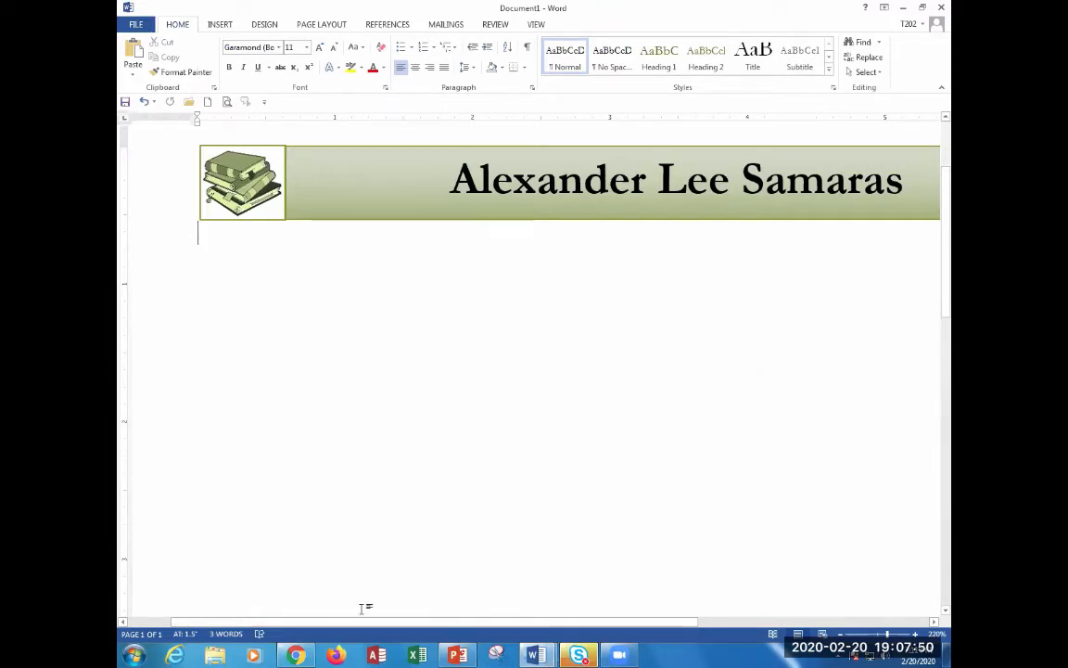
# Flip the right-end book picture horizontally with Rotate > Flip Horizontal.
pyautogui.click(223, 183)
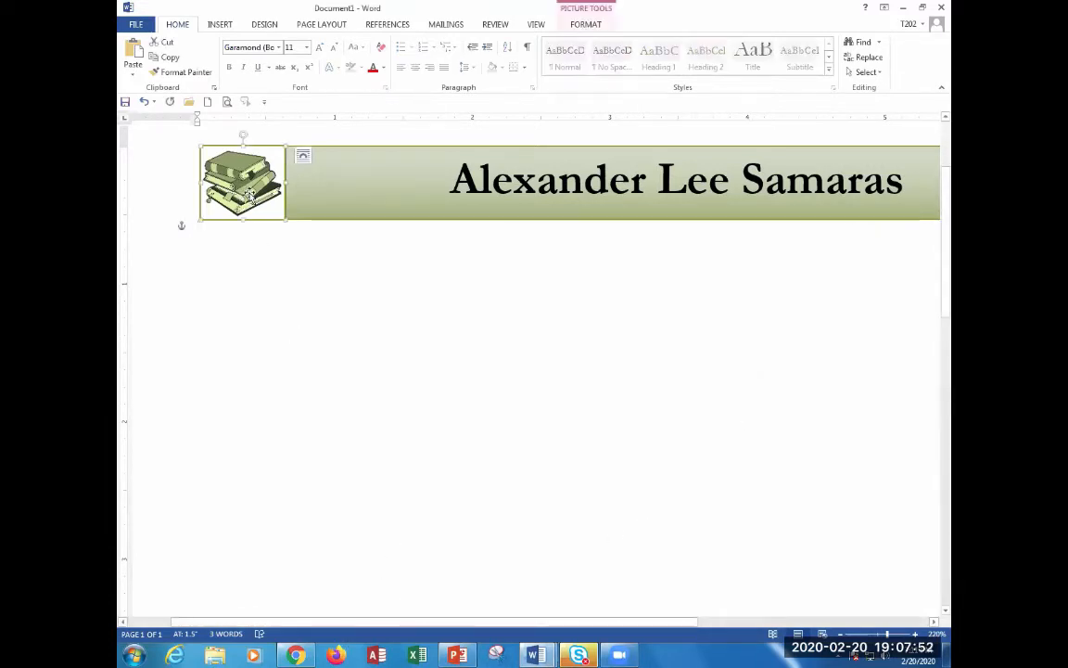
pyautogui.moveTo(316, 627); pyautogui.dragTo(555, 627)
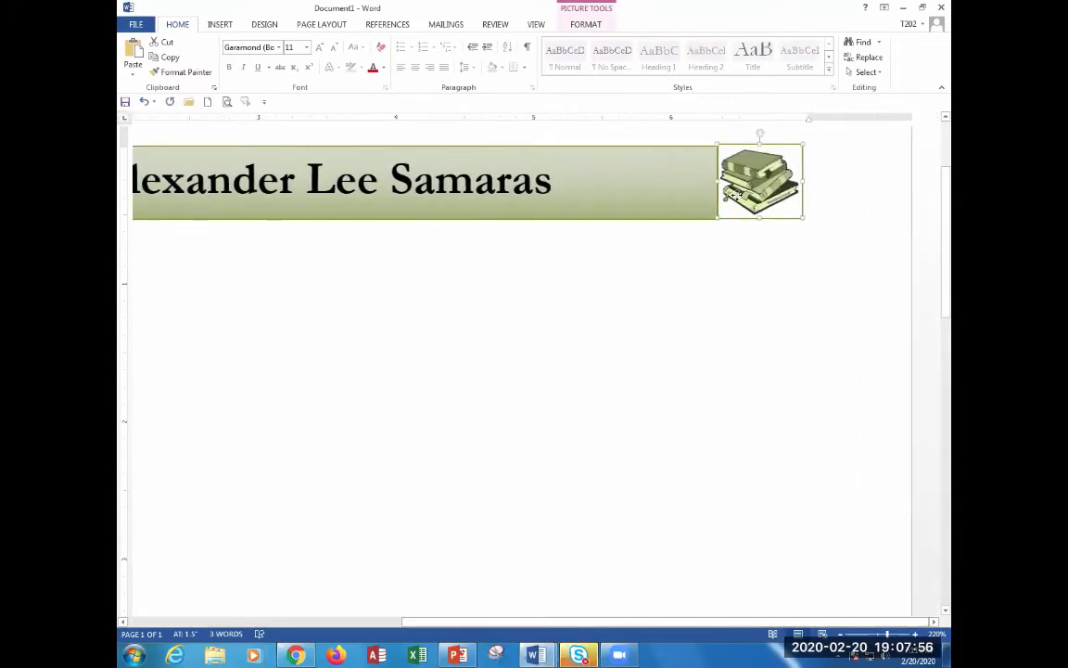
pyautogui.click(718, 267)
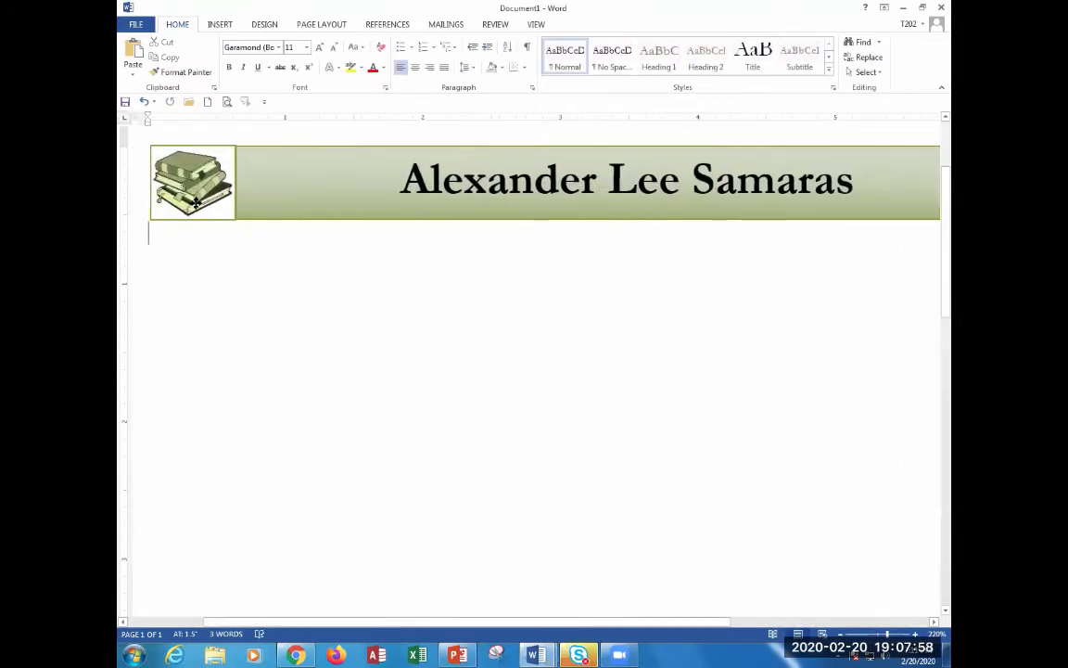
pyautogui.click(175, 180)
pyautogui.moveTo(204, 627); pyautogui.dragTo(398, 628)
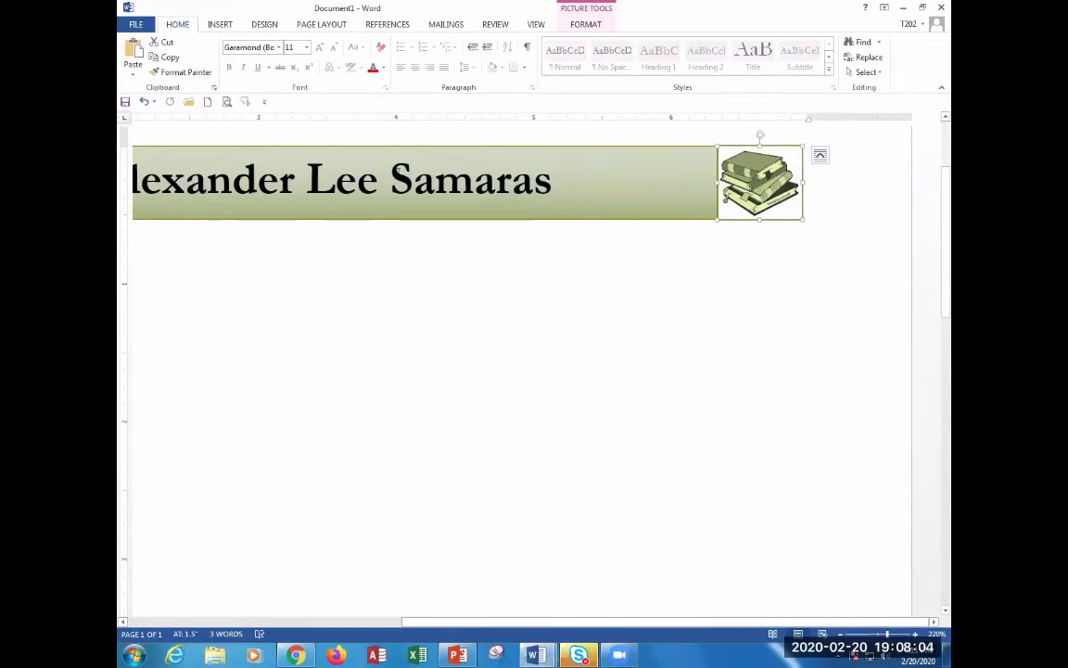
pyautogui.click(575, 11)
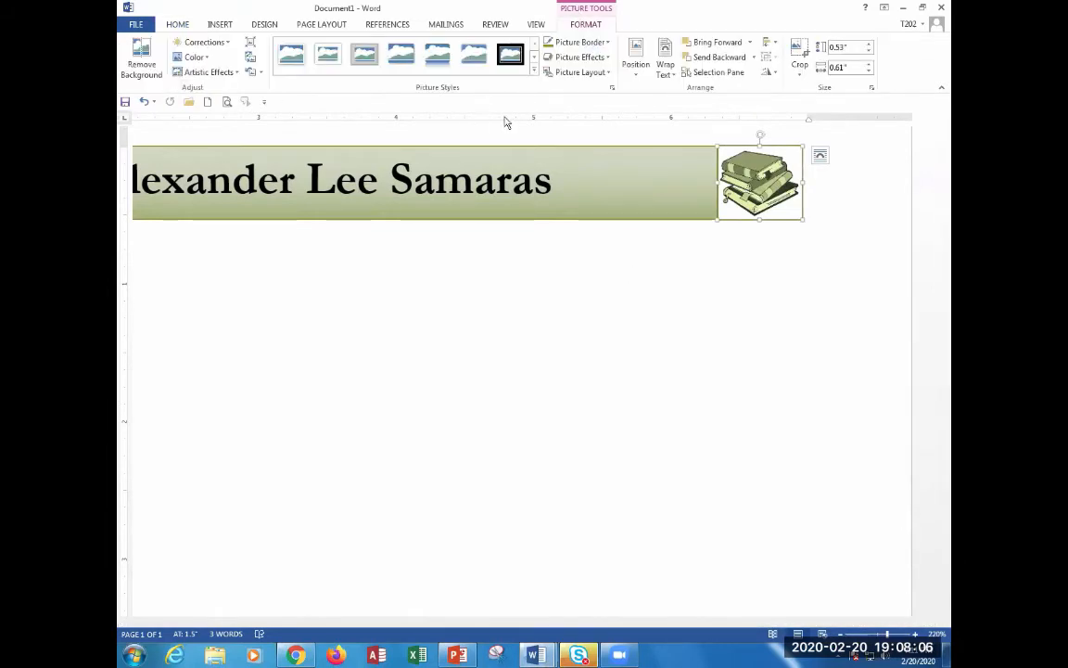
pyautogui.click(769, 73)
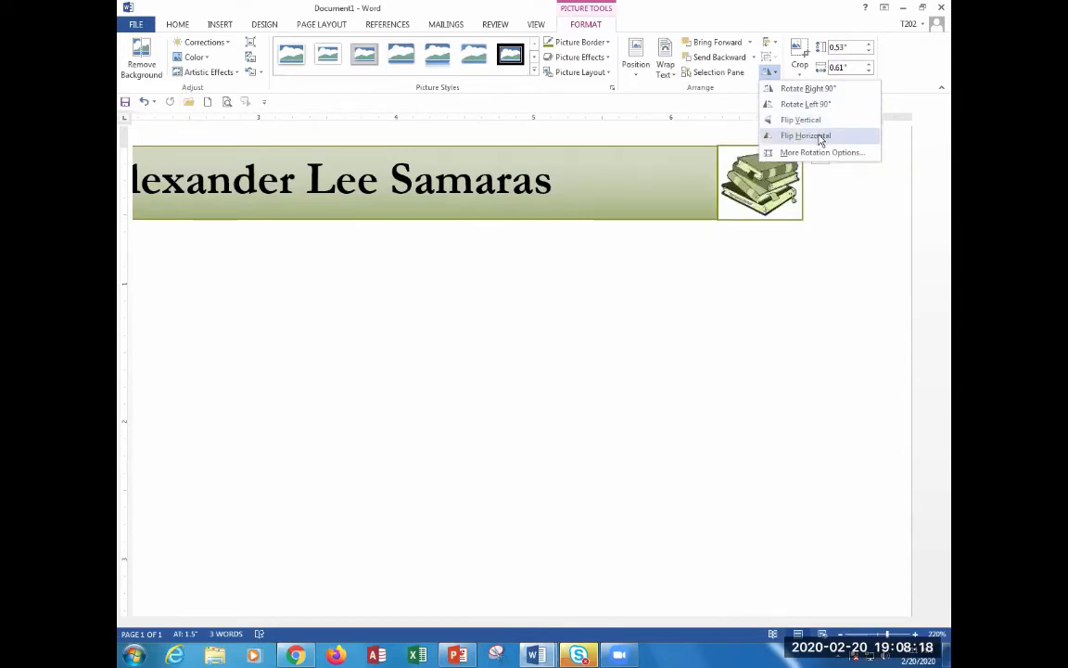
pyautogui.click(819, 136)
pyautogui.click(719, 318)
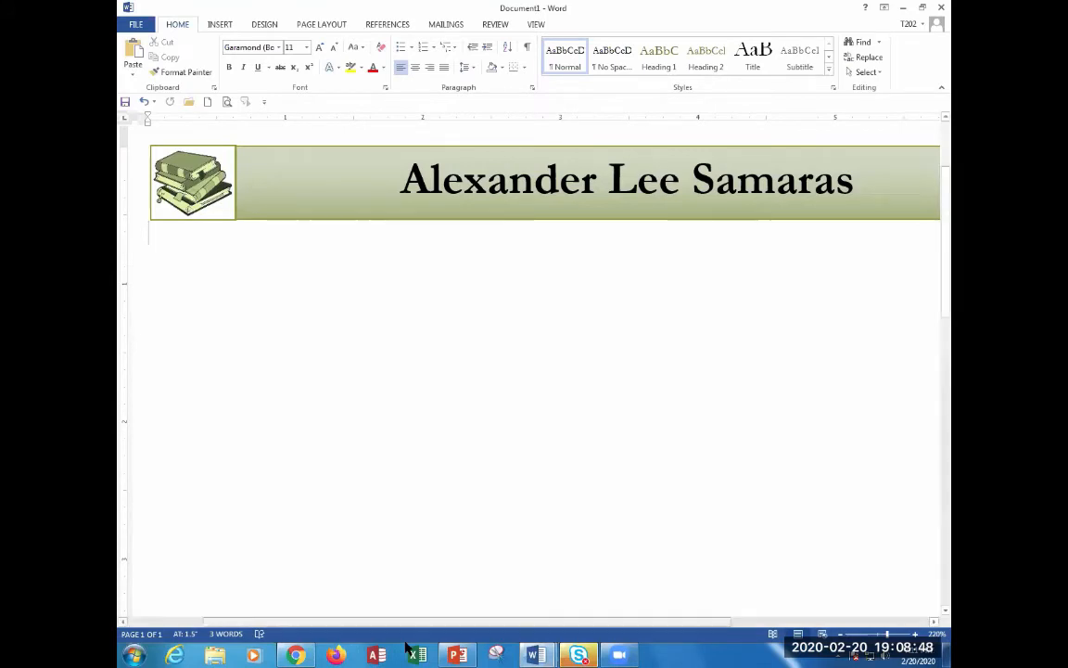
# Check the right book picture's Rotate options without changes, then switch to Document2.
pyautogui.moveTo(346, 625)
pyautogui.mouseDown()
pyautogui.moveTo(579, 615)
pyautogui.moveTo(310, 616)
pyautogui.moveTo(528, 608)
pyautogui.moveTo(336, 605)
pyautogui.mouseUp()
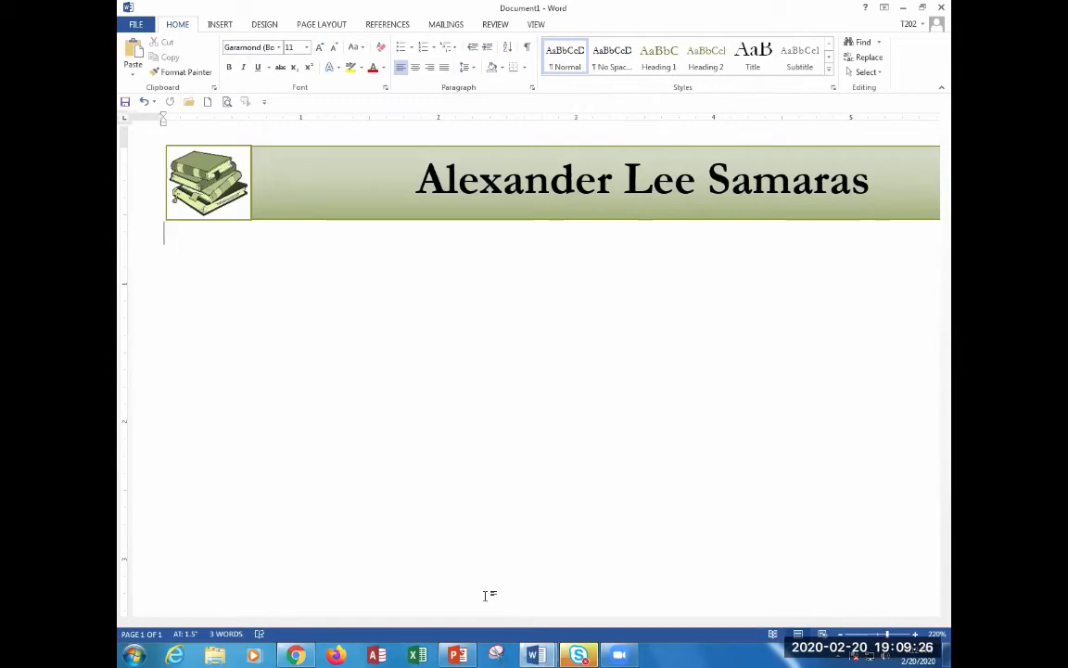
pyautogui.scroll(-9, 447, 485)
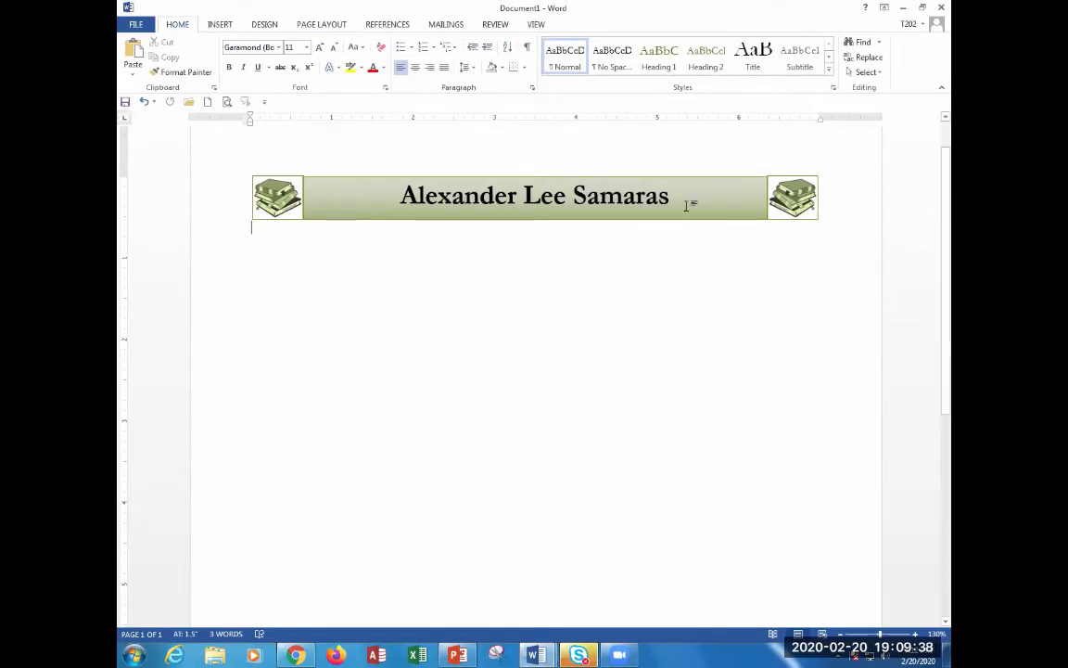
pyautogui.click(788, 193)
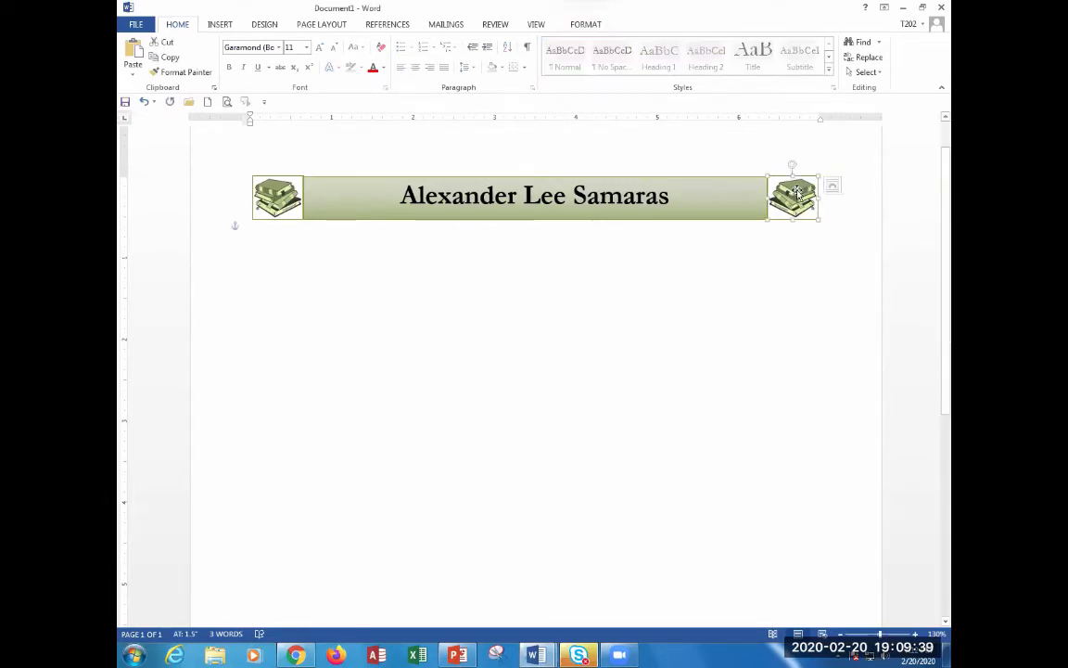
pyautogui.click(587, 24)
pyautogui.click(769, 72)
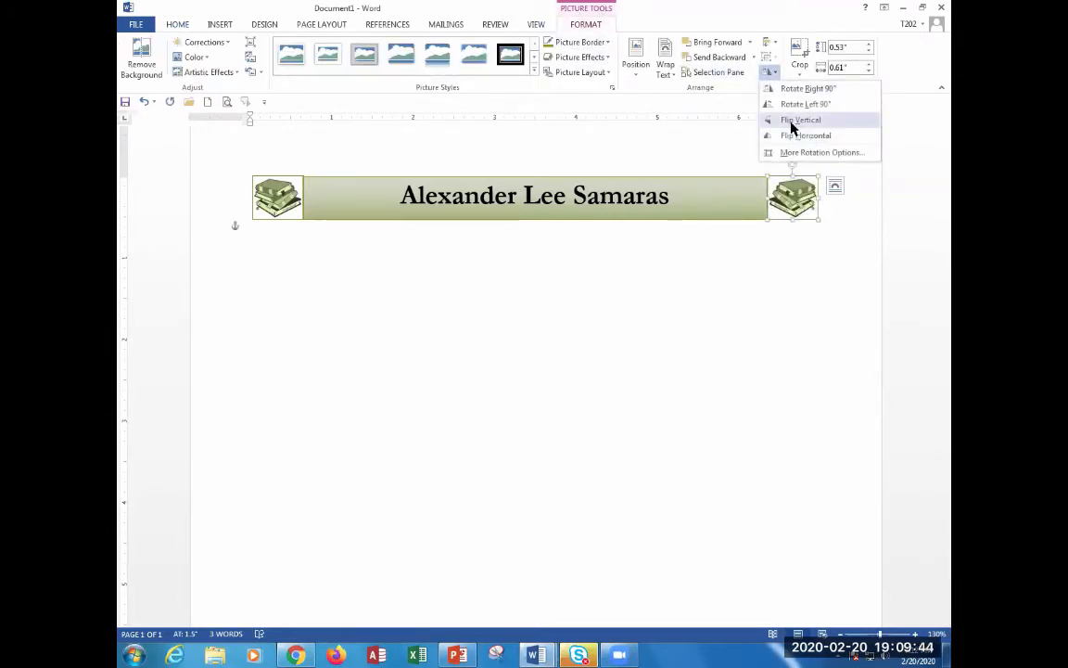
pyautogui.click(733, 349)
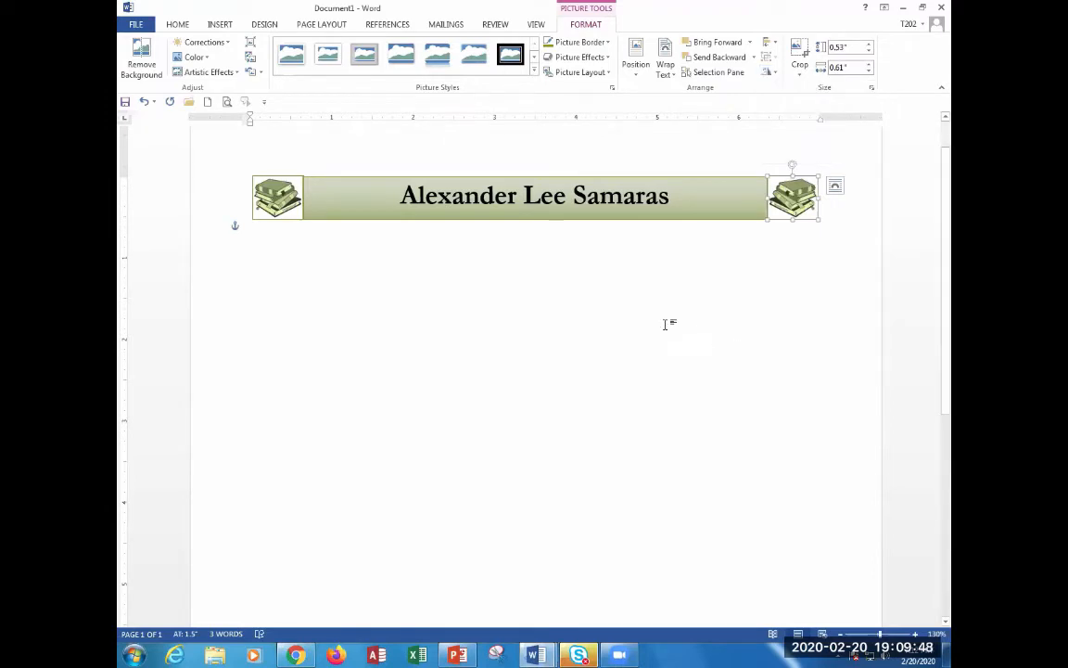
pyautogui.hotkey('alt', 'Tab')
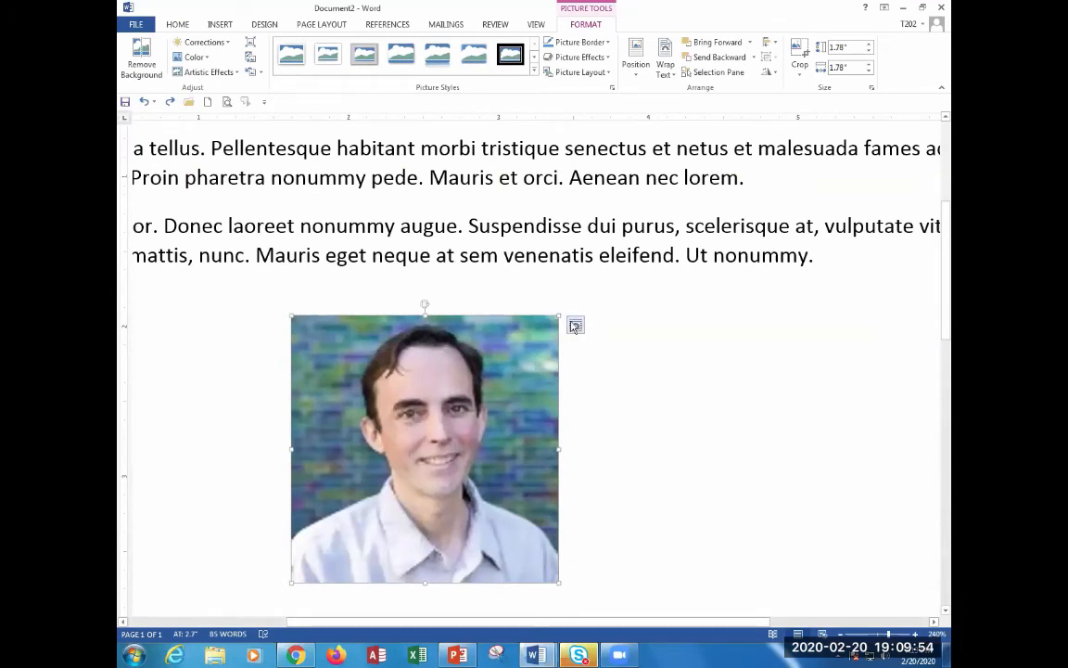
# Flip Document2's portrait photo horizontally, then switch back to the letterhead document.
pyautogui.click(575, 324)
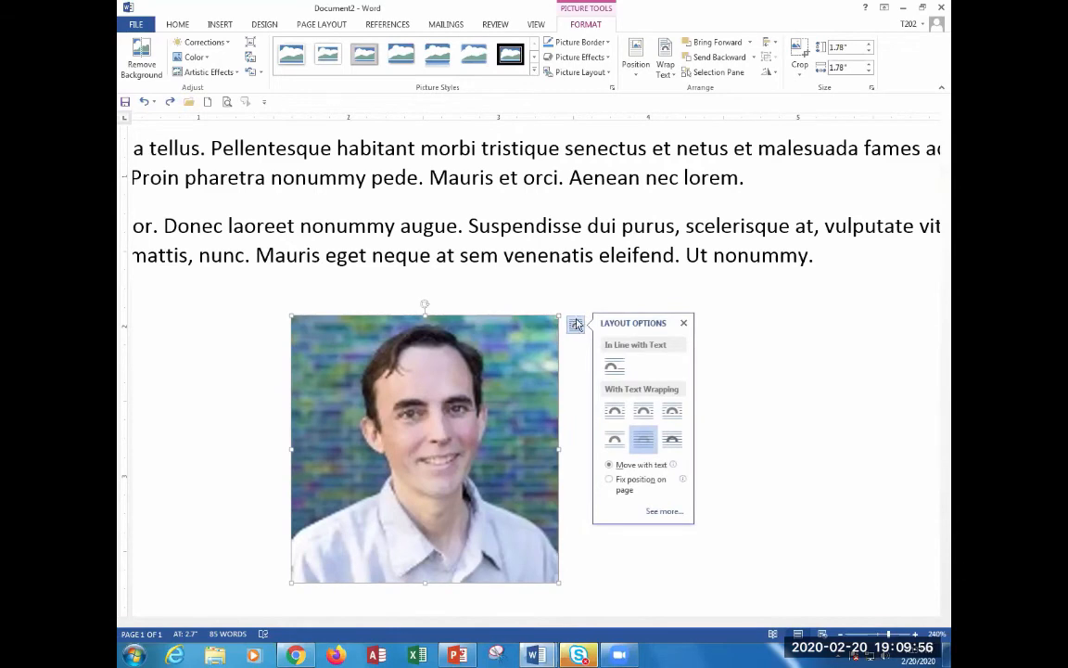
pyautogui.click(663, 309)
pyautogui.click(533, 378)
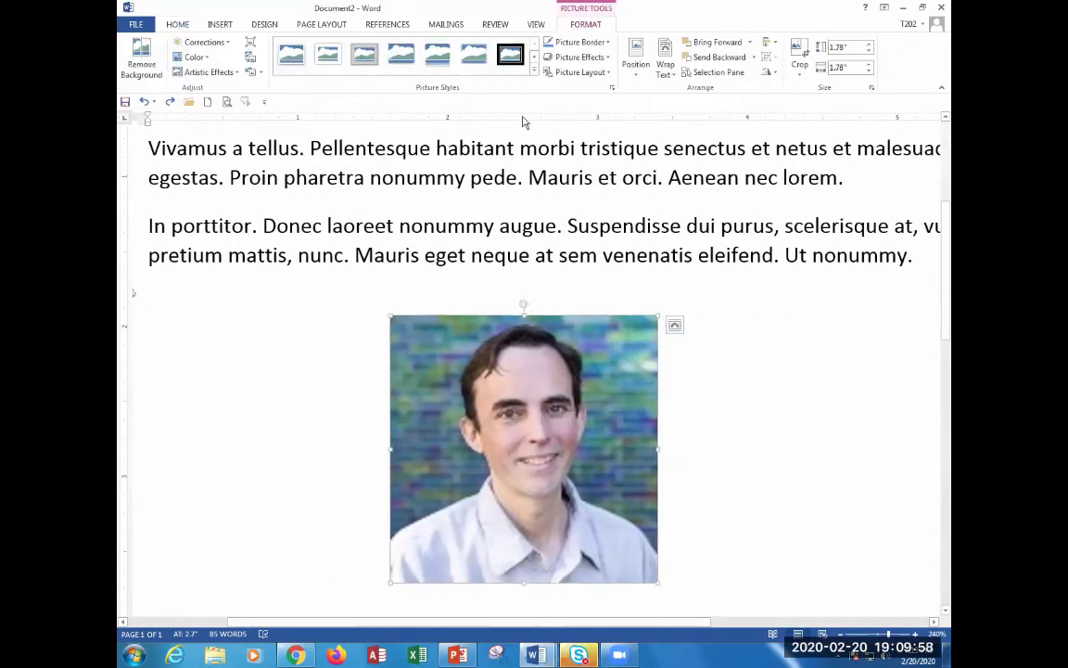
pyautogui.click(768, 73)
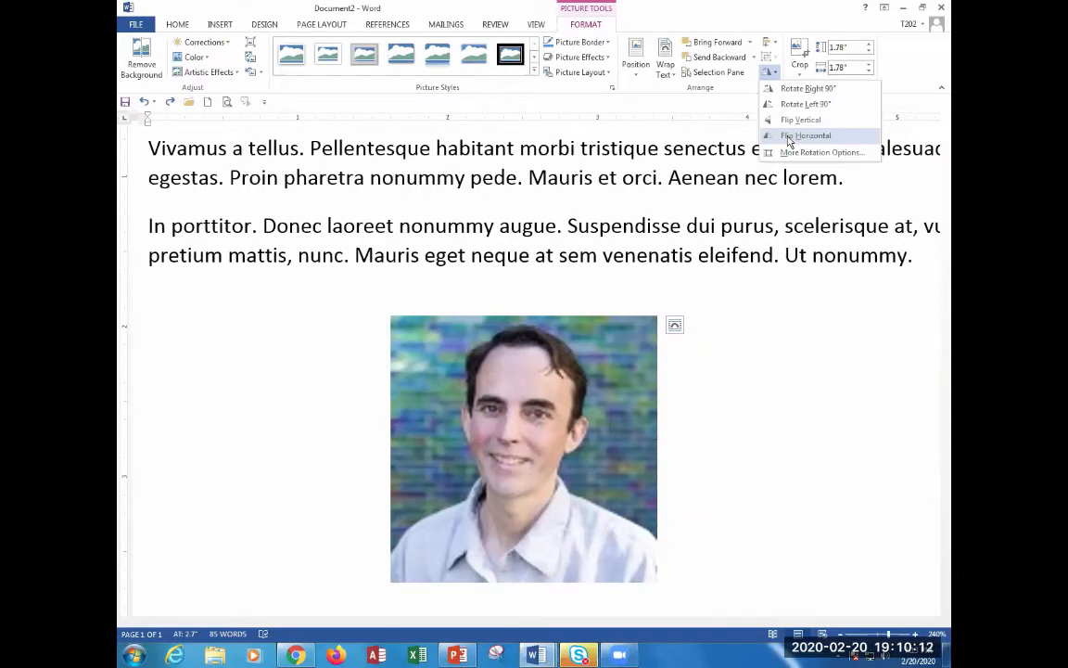
pyautogui.click(789, 138)
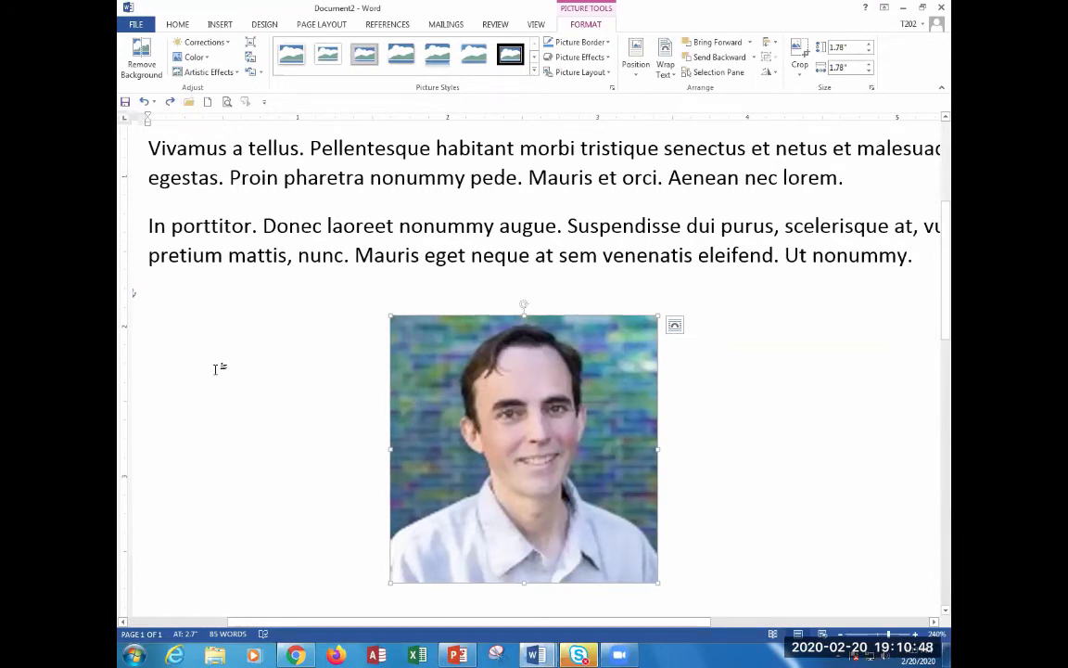
pyautogui.hotkey('alt', 'Tab')
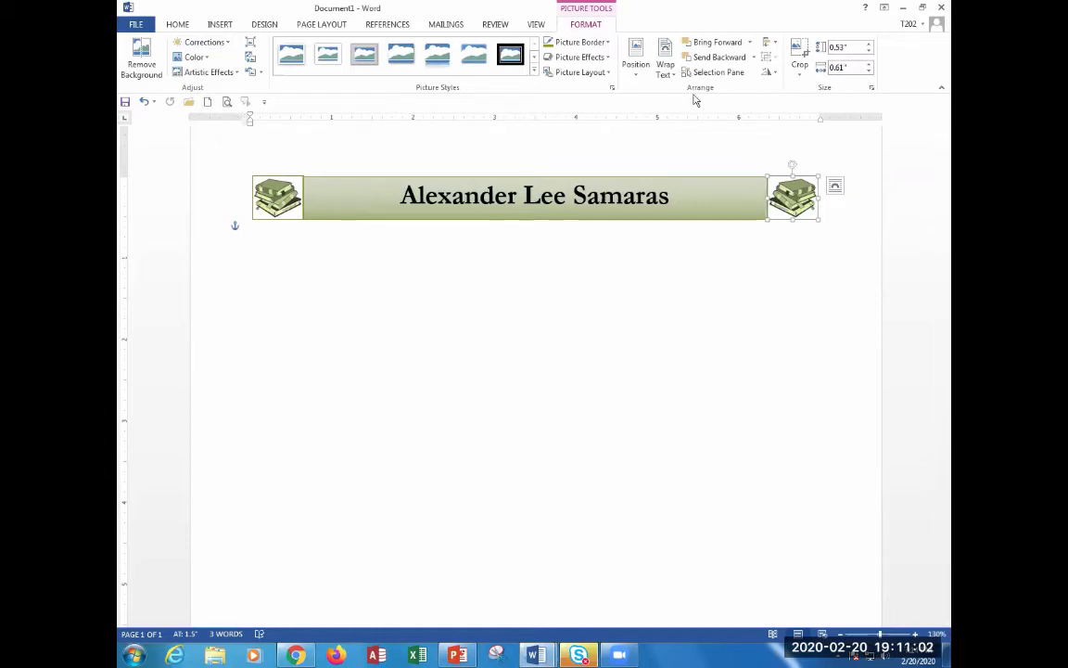
# Turn on Show/Hide ¶ and place the cursor on the empty line below the banner.
pyautogui.click(176, 25)
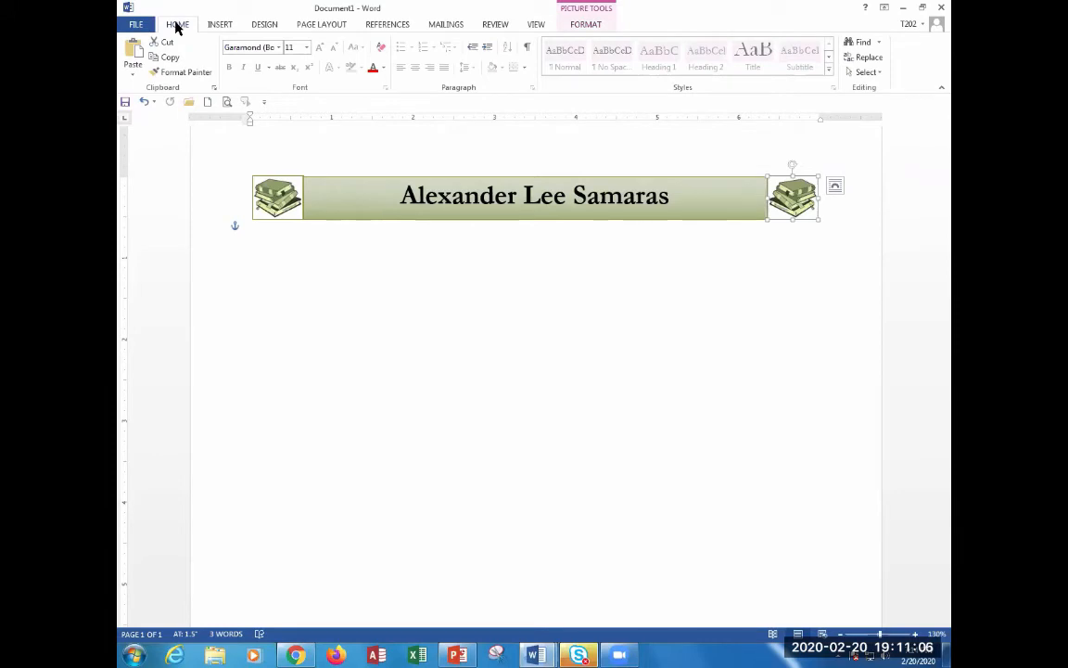
pyautogui.click(527, 49)
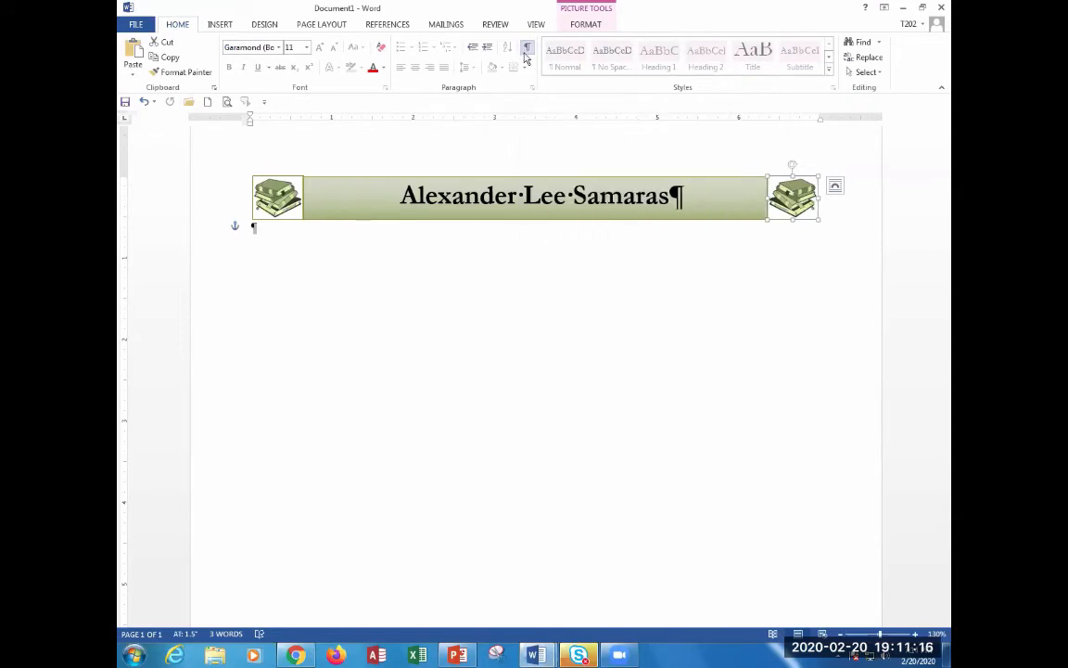
pyautogui.click(234, 230)
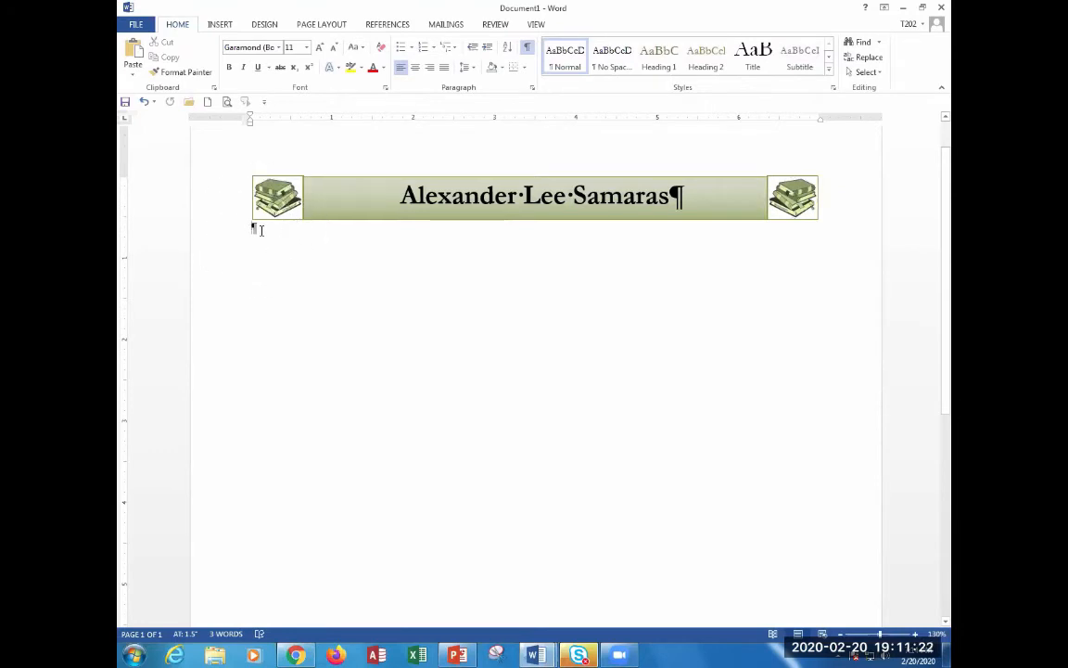
# Hide formatting marks and type the street address, city, state and ZIP below the banner.
pyautogui.write('sdfsdf')
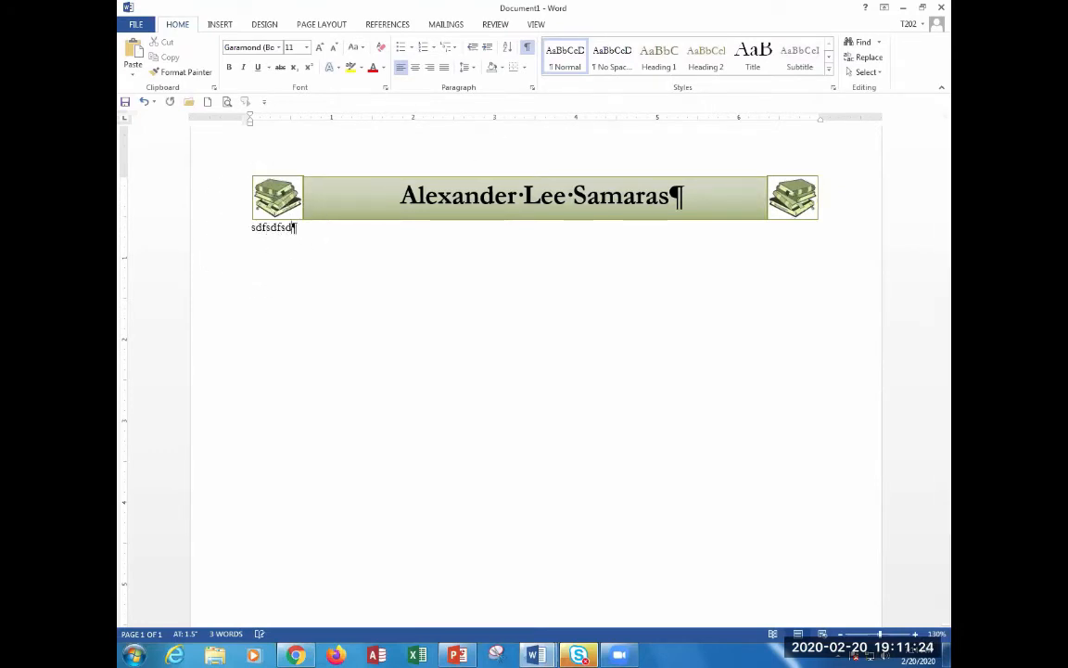
pyautogui.write('sd')
pyautogui.press('BackSpace')
pyautogui.press('BackSpace')
pyautogui.press('BackSpace')
pyautogui.press('BackSpace')
pyautogui.press('BackSpace')
pyautogui.press('BackSpace')
pyautogui.press('BackSpace')
pyautogui.press('BackSpace')
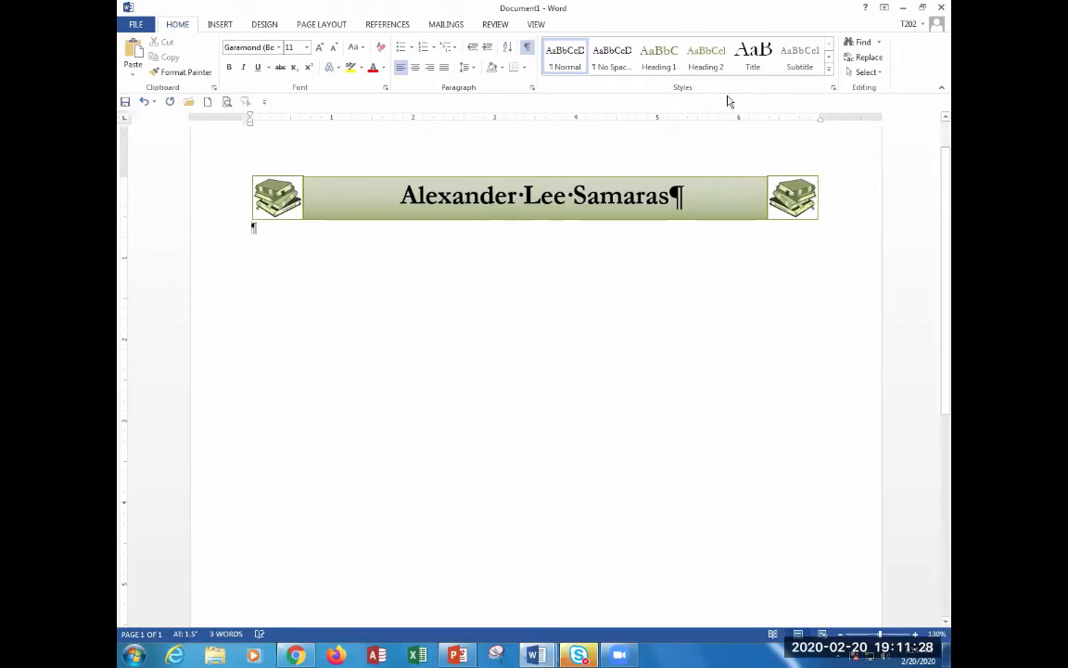
pyautogui.click(527, 46)
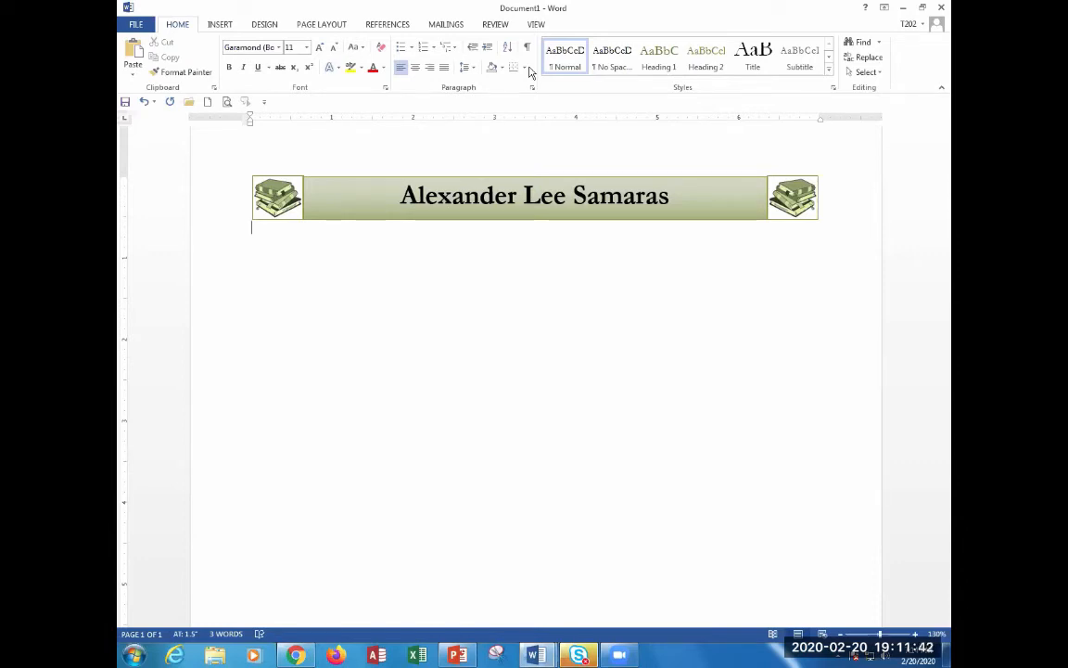
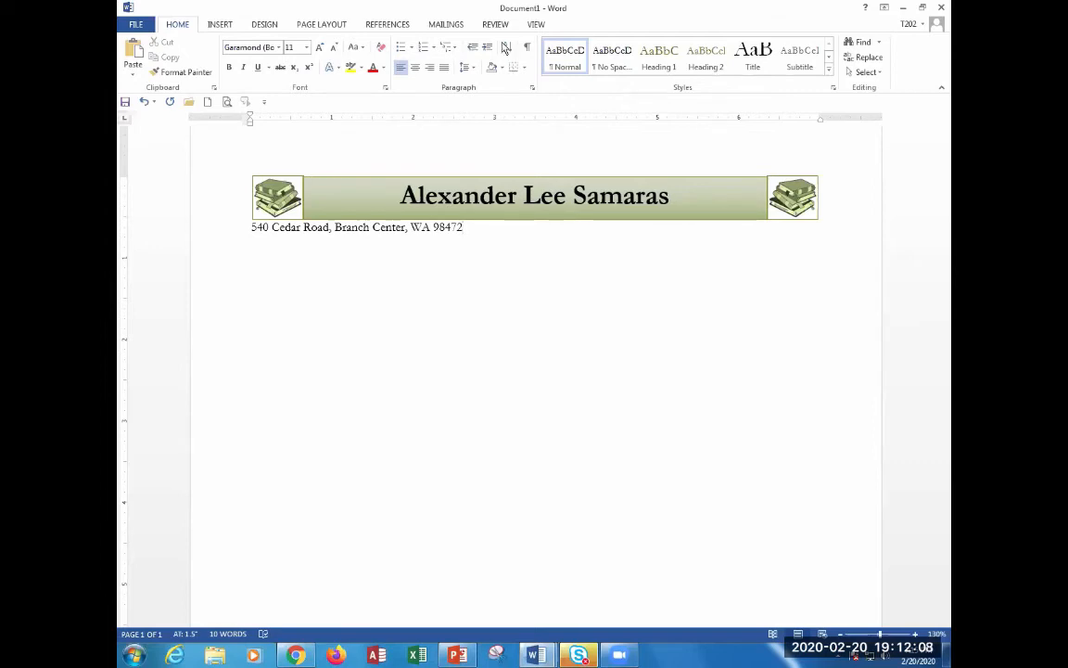
pyautogui.scroll(3, 492, 297)
pyautogui.scroll(8, 493, 297)
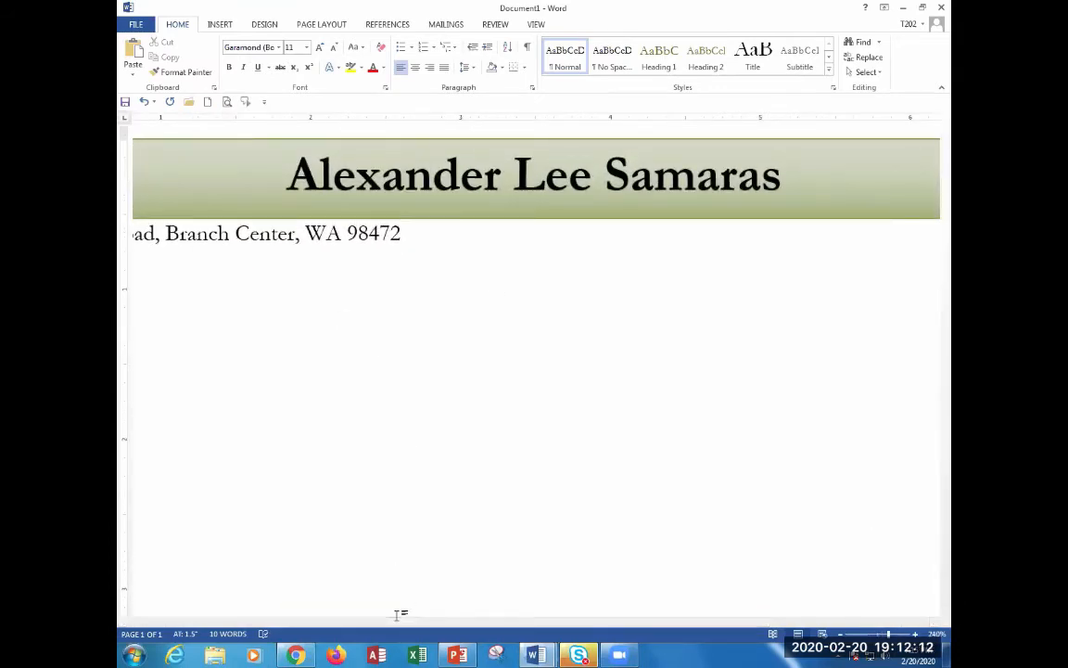
pyautogui.moveTo(399, 619); pyautogui.dragTo(266, 616)
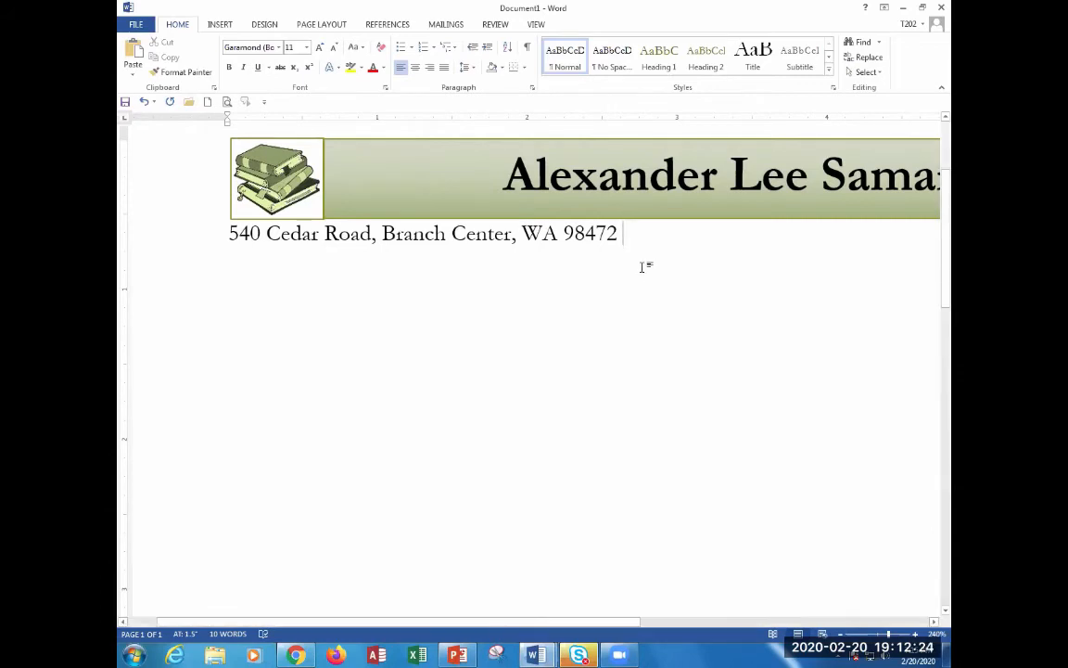
# Append a bullet and the phone number, then another bullet and the e-mail address, to the contact line.
pyautogui.click(221, 25)
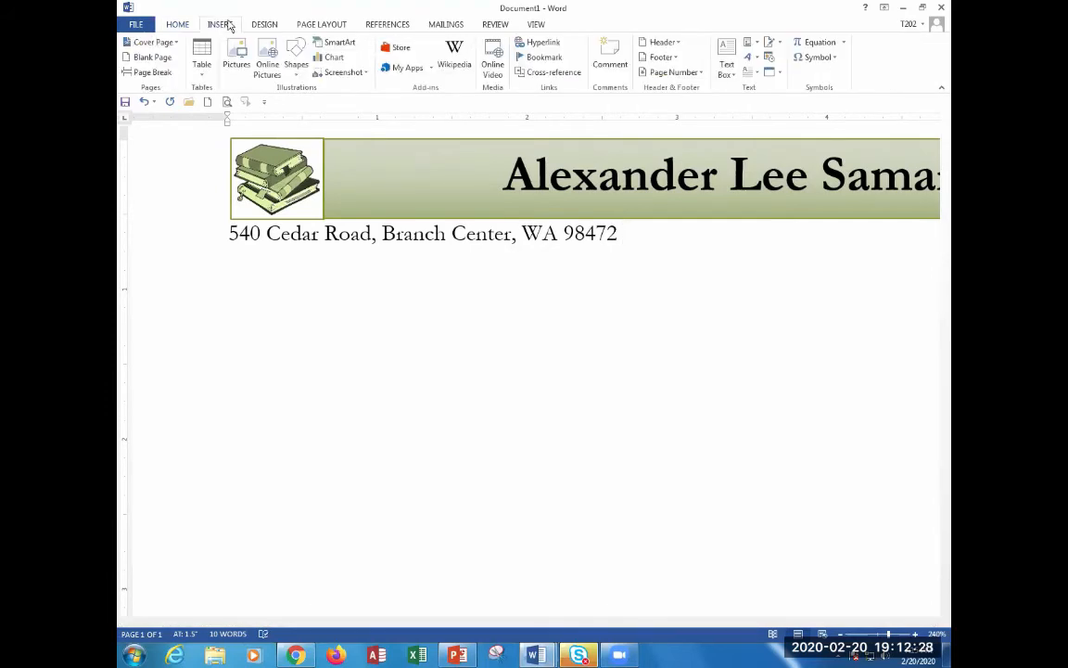
pyautogui.click(829, 63)
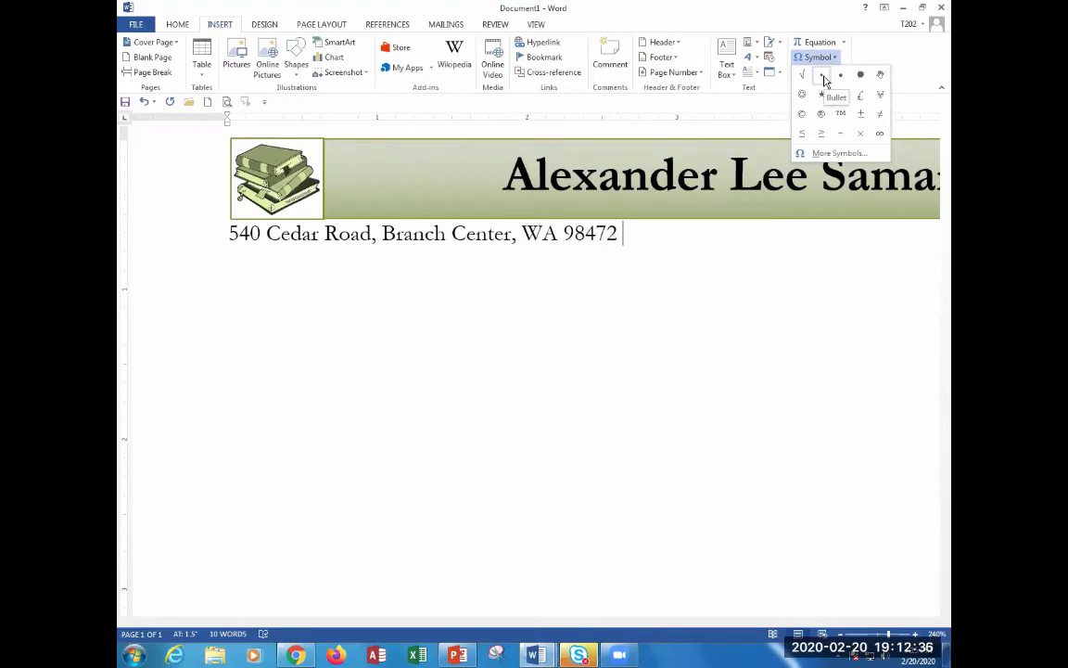
pyautogui.click(821, 76)
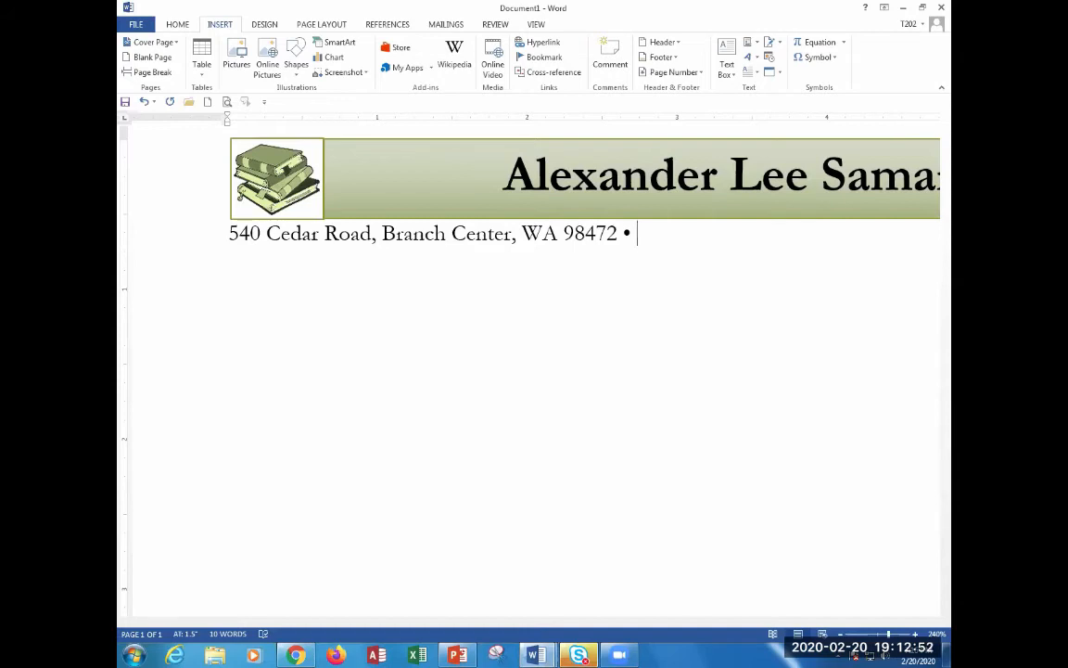
pyautogui.write('Phone: (')
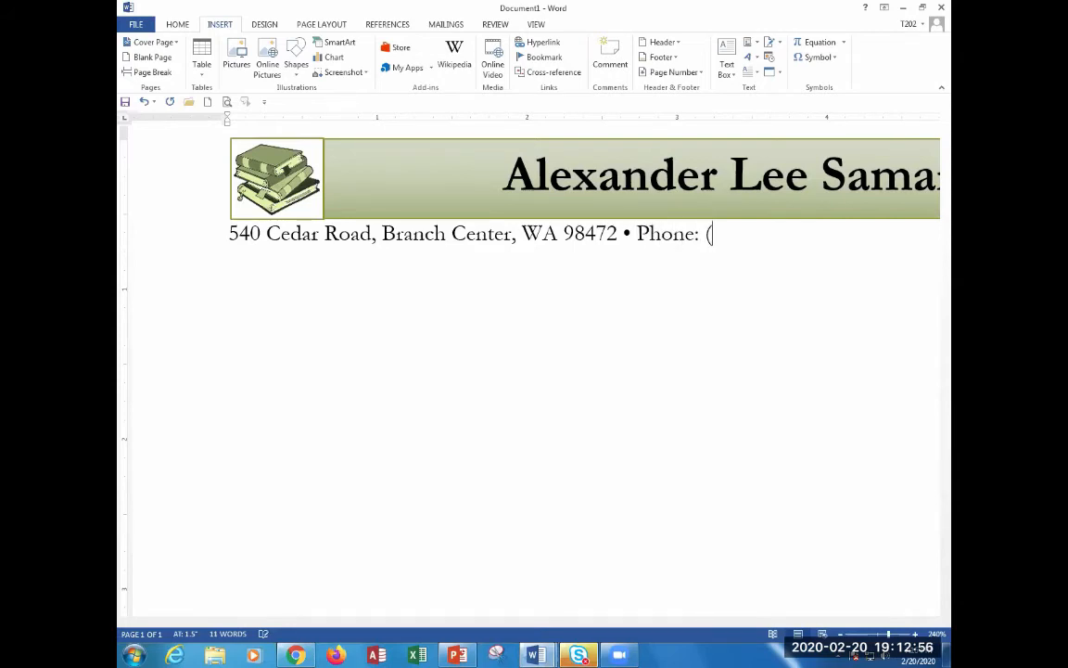
pyautogui.write('873) 555')
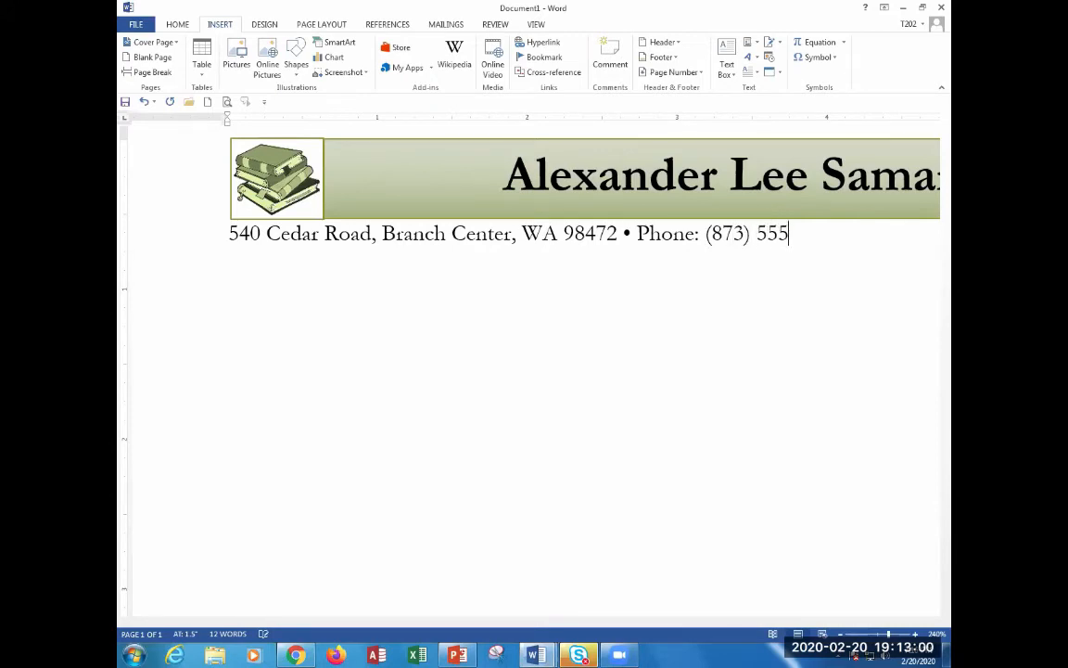
pyautogui.write('-3928')
pyautogui.click(831, 58)
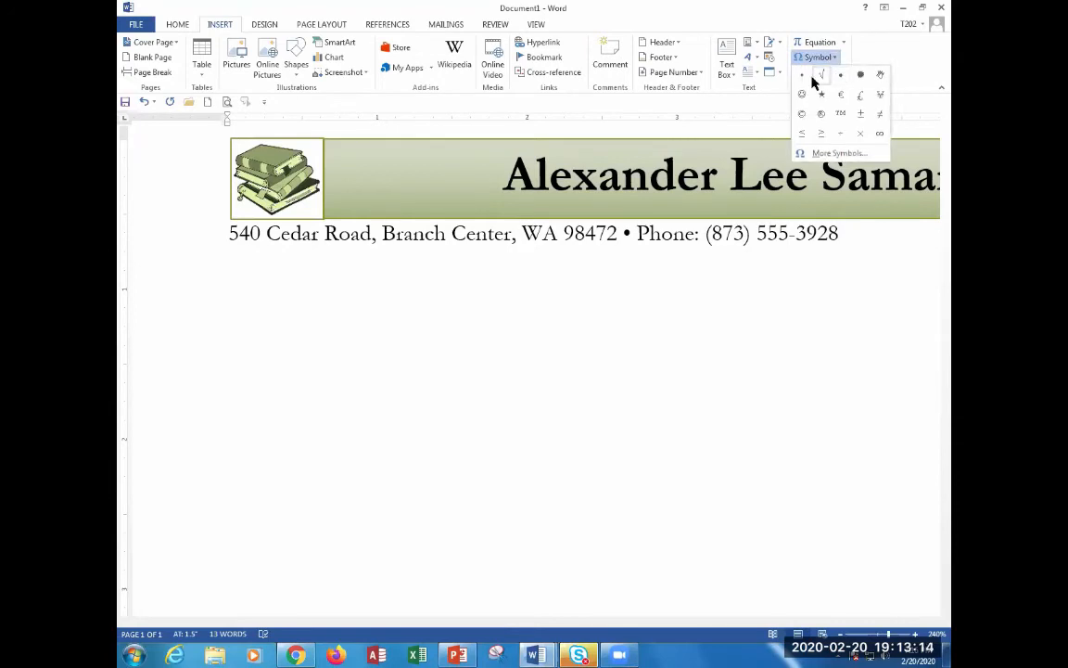
pyautogui.click(803, 77)
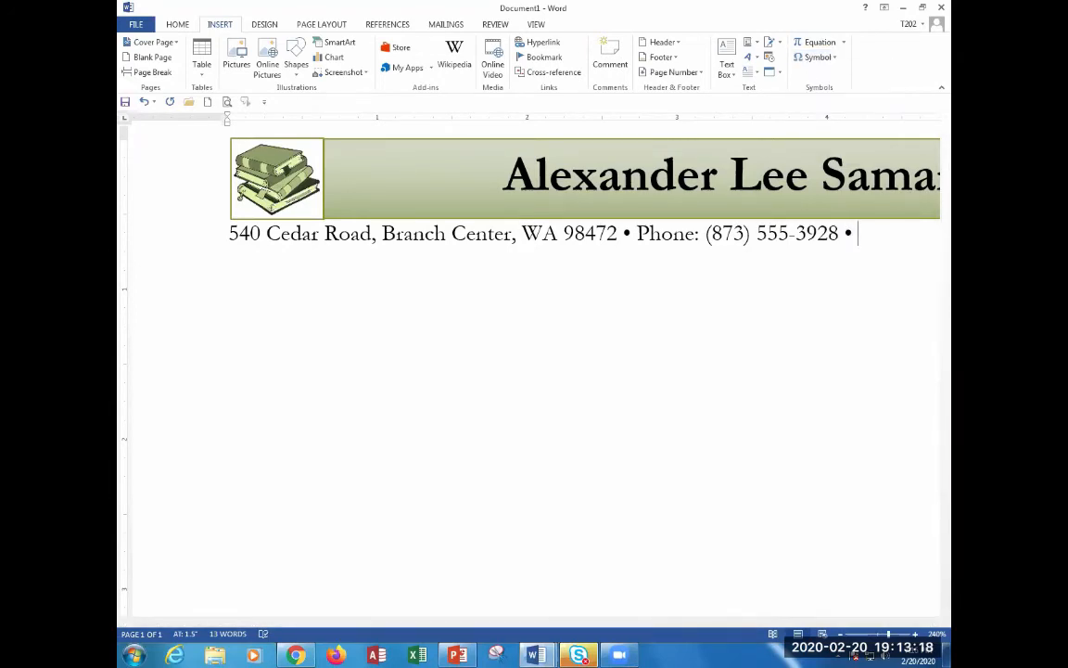
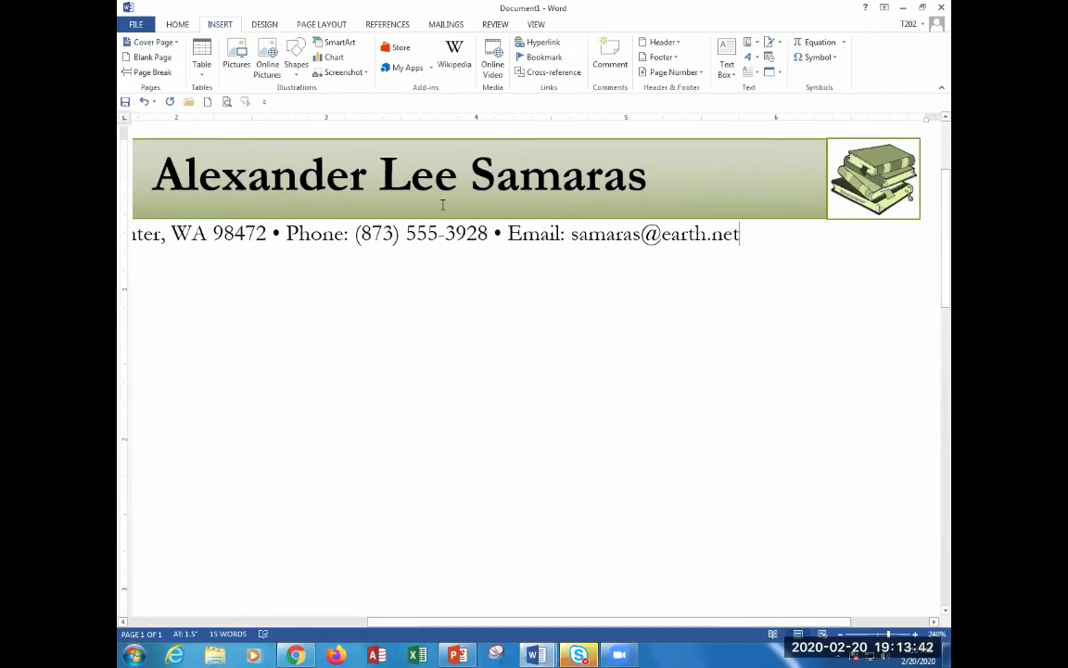
pyautogui.scroll(-11, 319, 263)
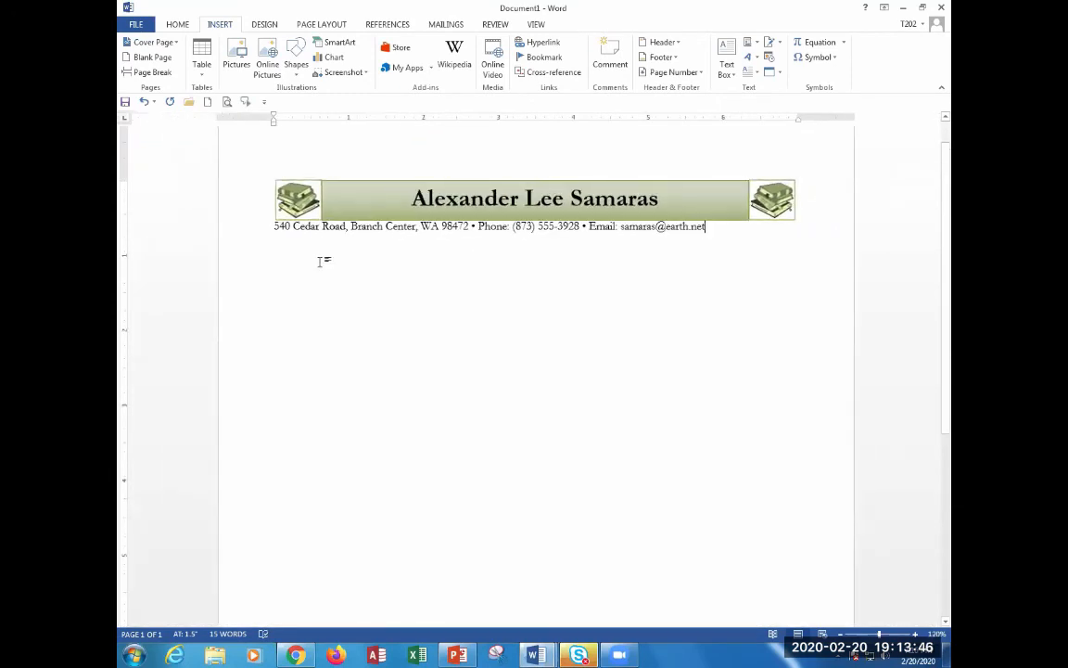
pyautogui.scroll(1, 325, 260)
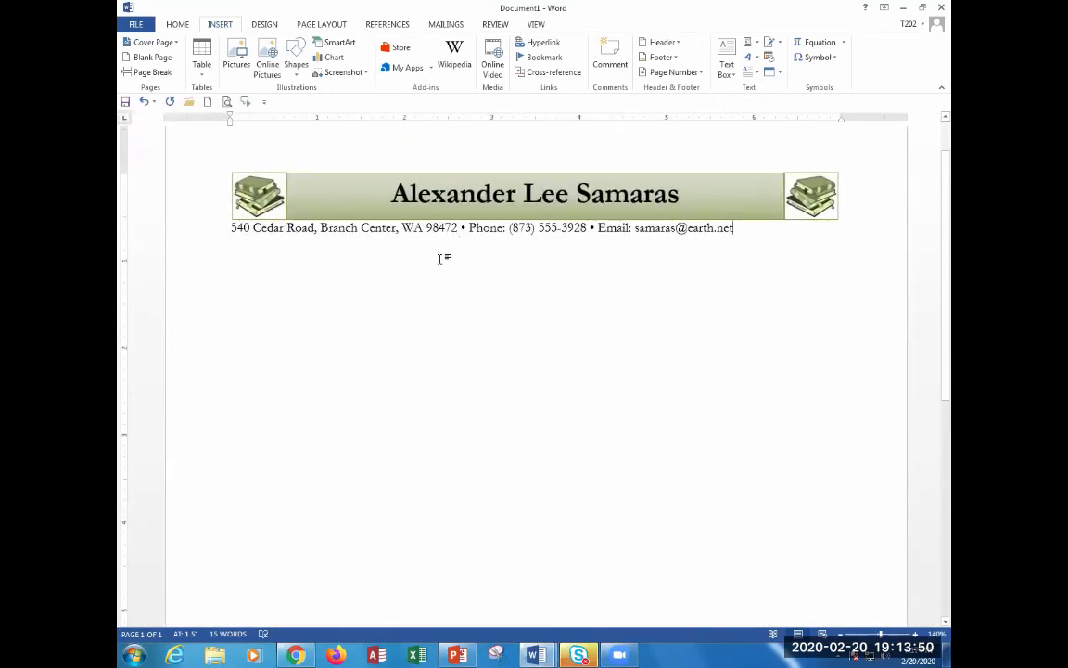
# Center the address, phone and e-mail paragraph with Ctrl+E.
pyautogui.click(181, 27)
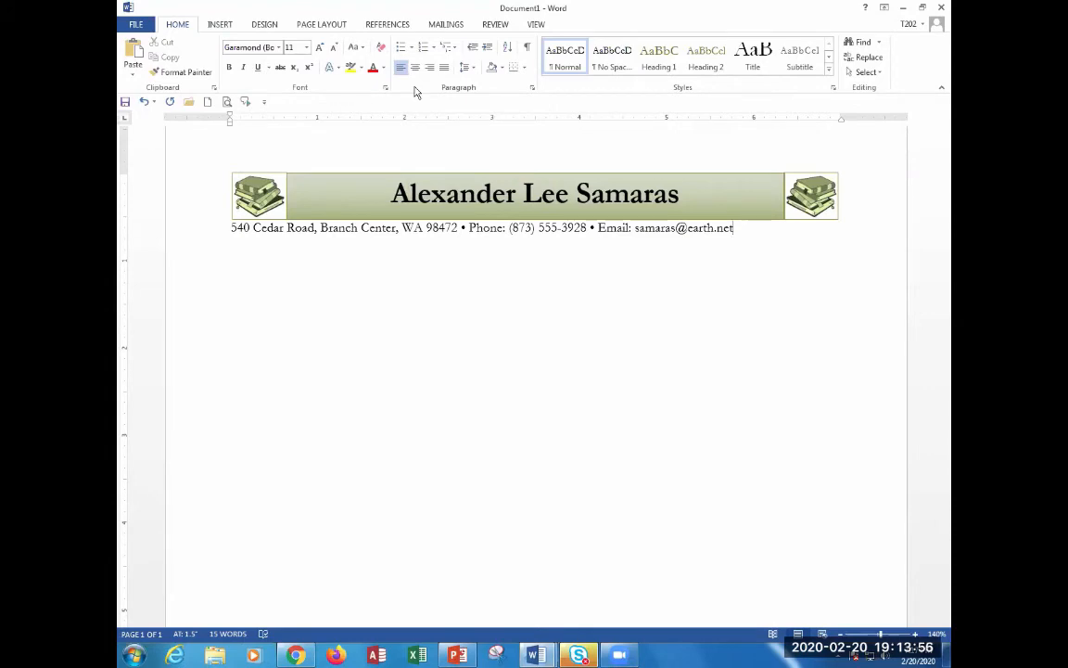
pyautogui.hotkey('ctrl', 'e')
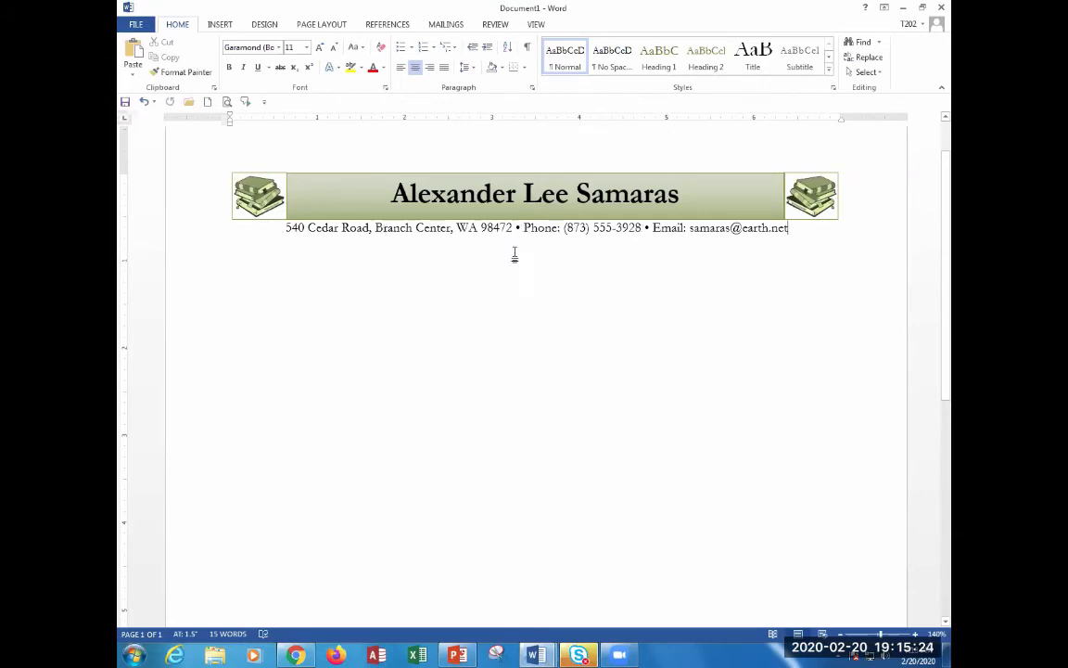
# Apply a Bottom Border beneath the contact paragraph.
pyautogui.click(523, 67)
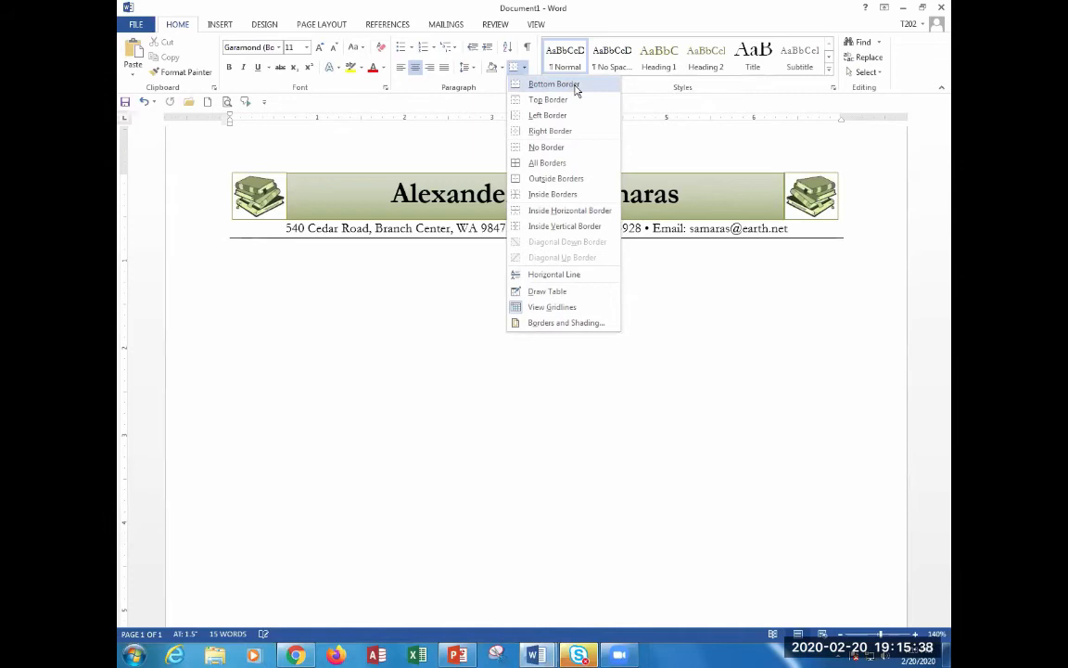
pyautogui.click(576, 88)
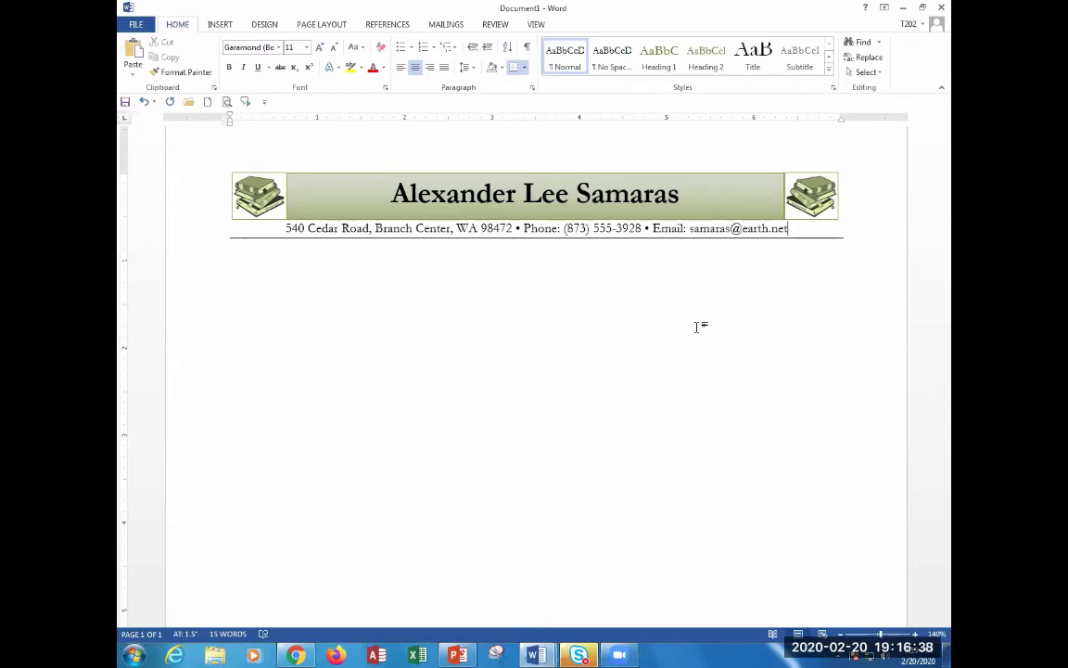
# Add a new line below the contact line and clear its formatting and inherited border.
pyautogui.press('Return')
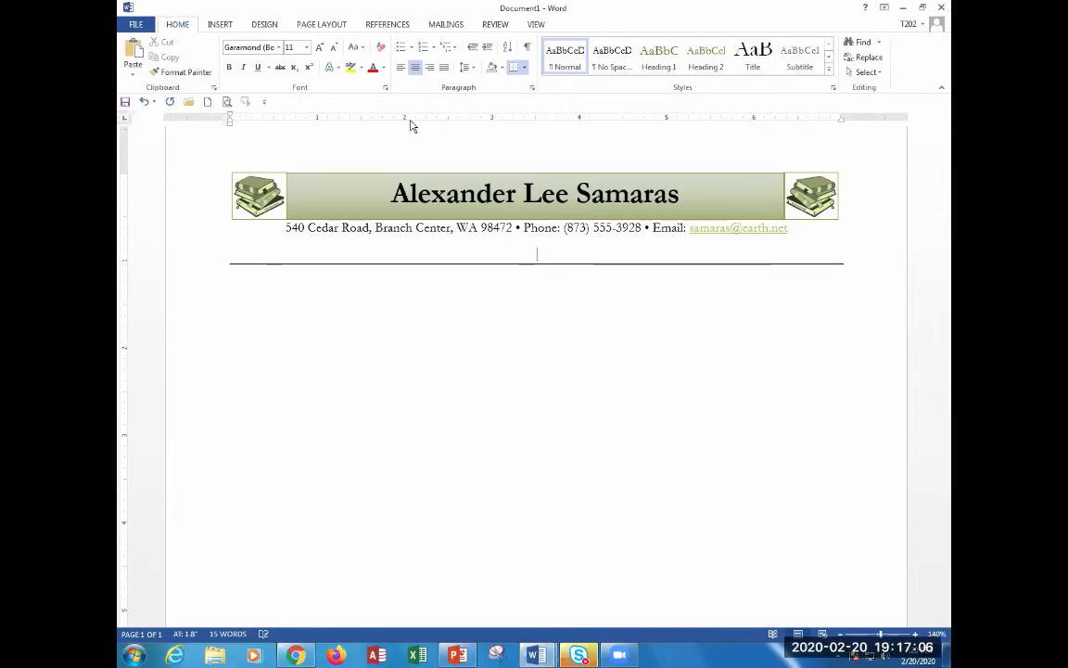
pyautogui.click(384, 50)
pyautogui.click(387, 51)
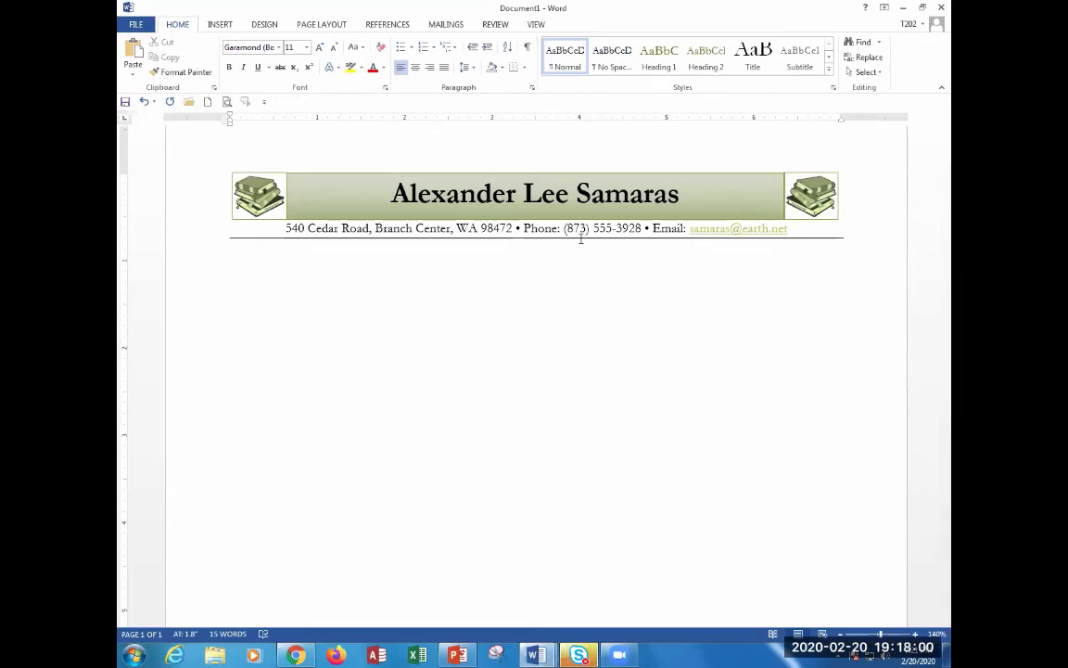
pyautogui.moveTo(754, 236)
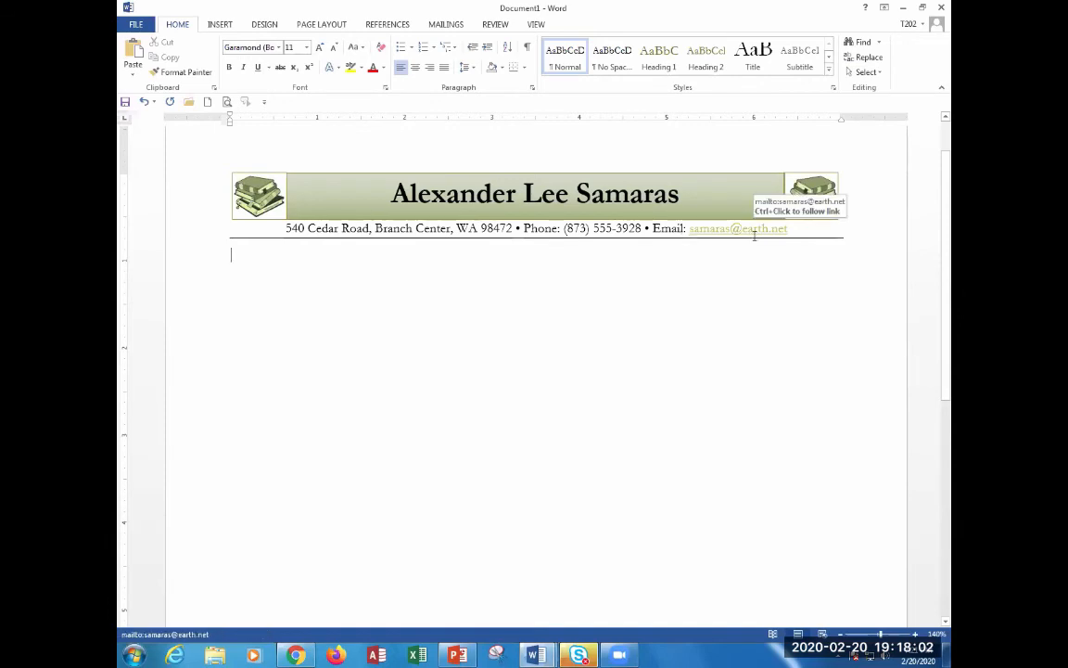
pyautogui.press('ctrl')
pyautogui.press('ctrl')
pyautogui.press('ctrl')
pyautogui.press('ctrl')
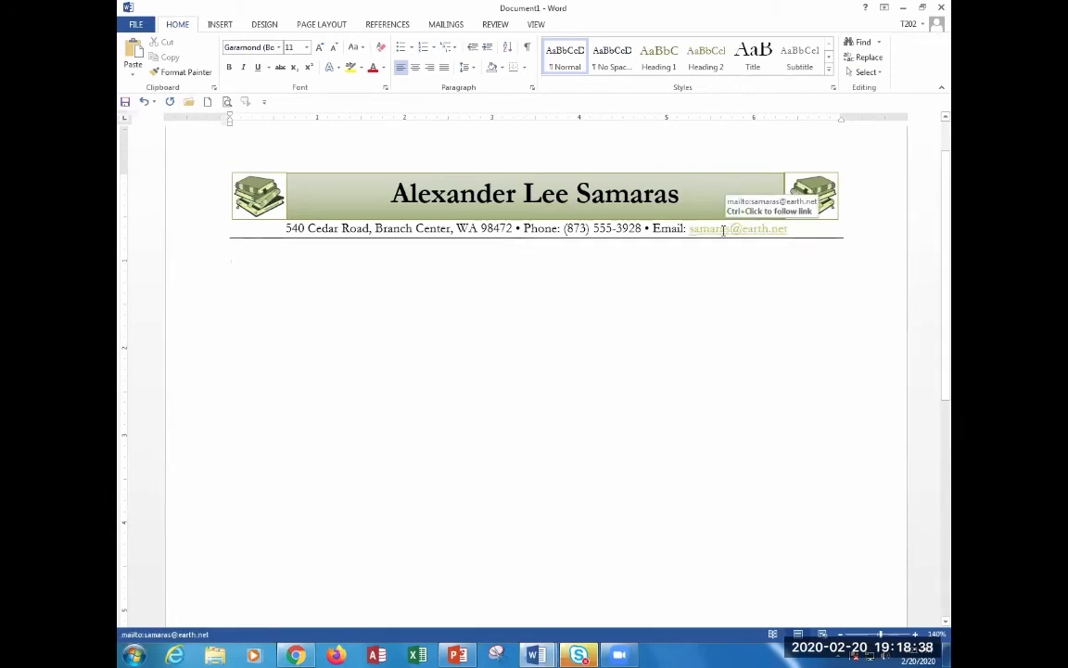
# Remove the hyperlink from the e-mail address so it appears as plain black text.
pyautogui.rightClick(723, 231)
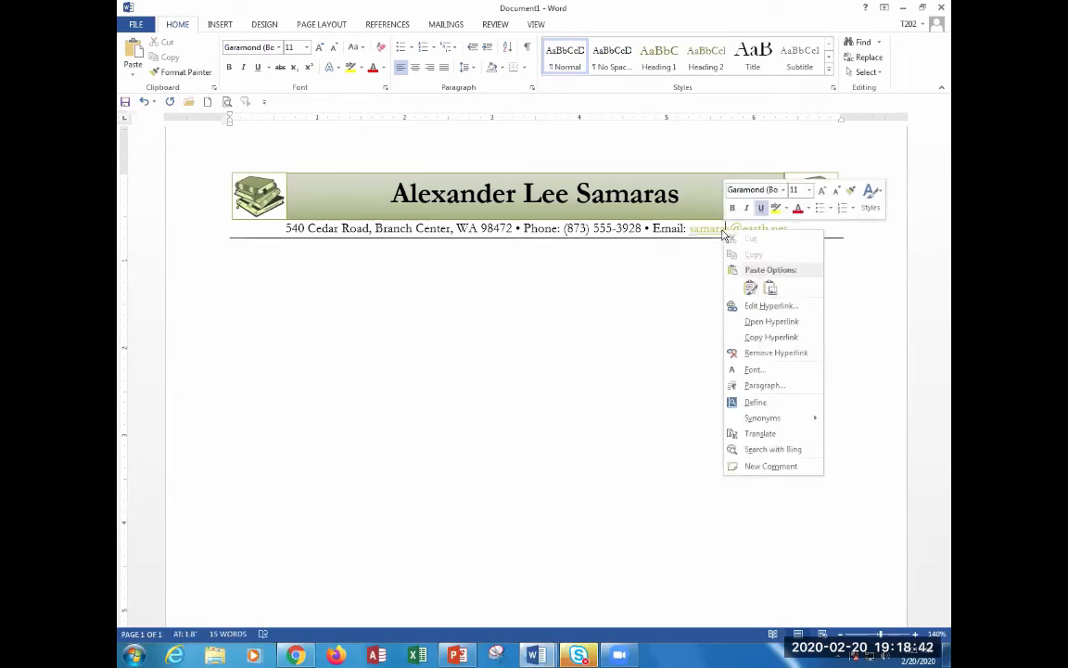
pyautogui.click(791, 356)
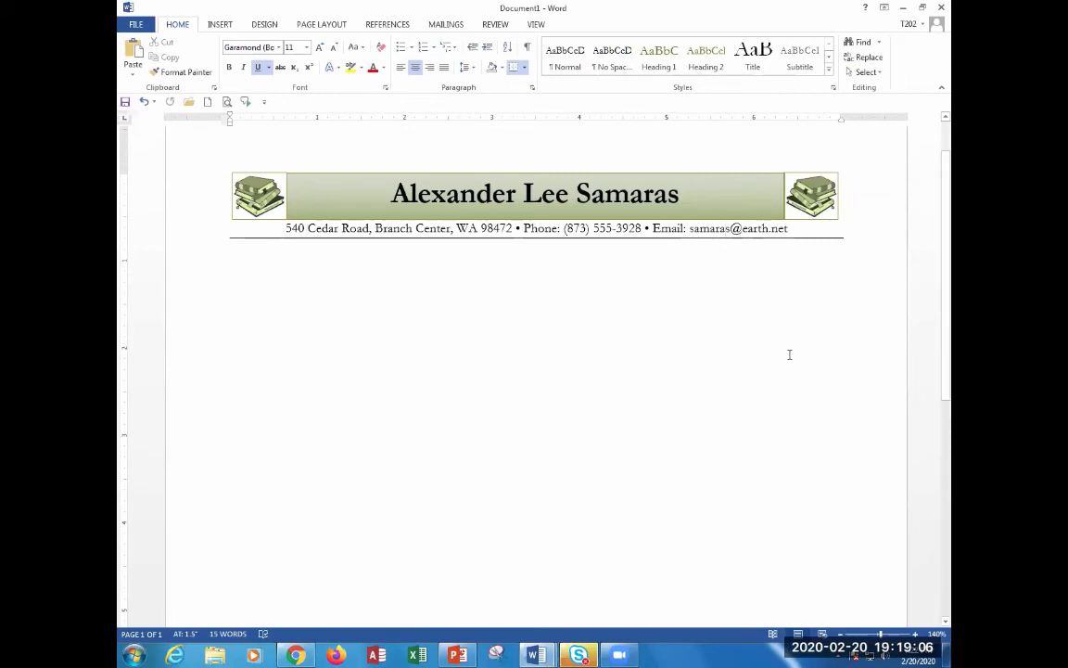
# Place the cursor on the empty line below the letterhead.
pyautogui.click(315, 271)
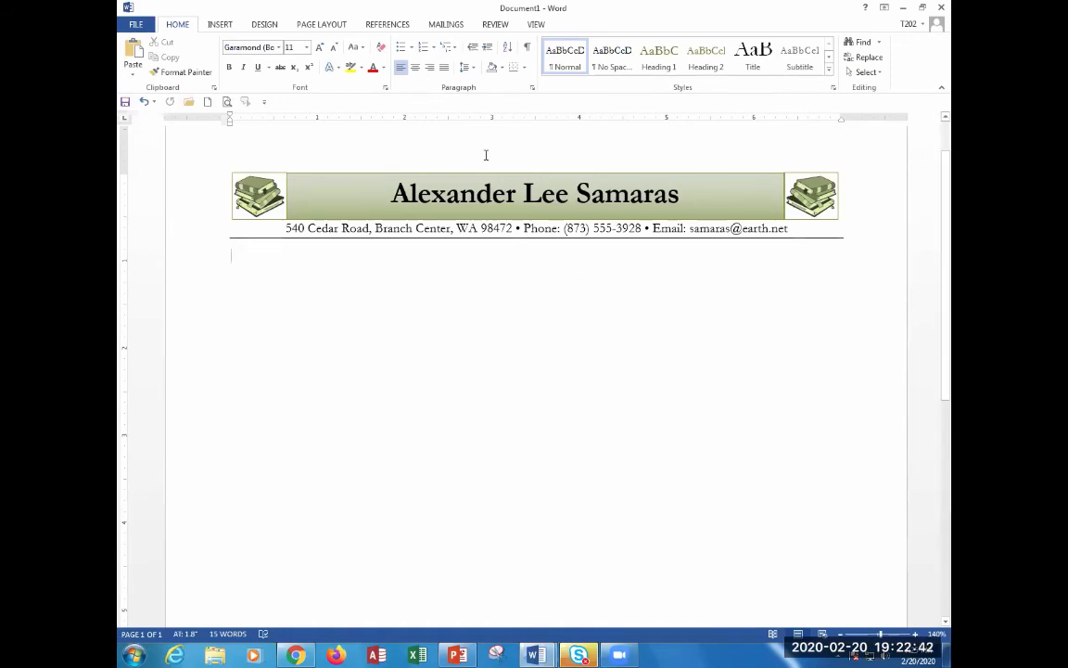
# Show formatting marks, apply No Spacing to the blank line, and add a second blank line.
pyautogui.click(527, 47)
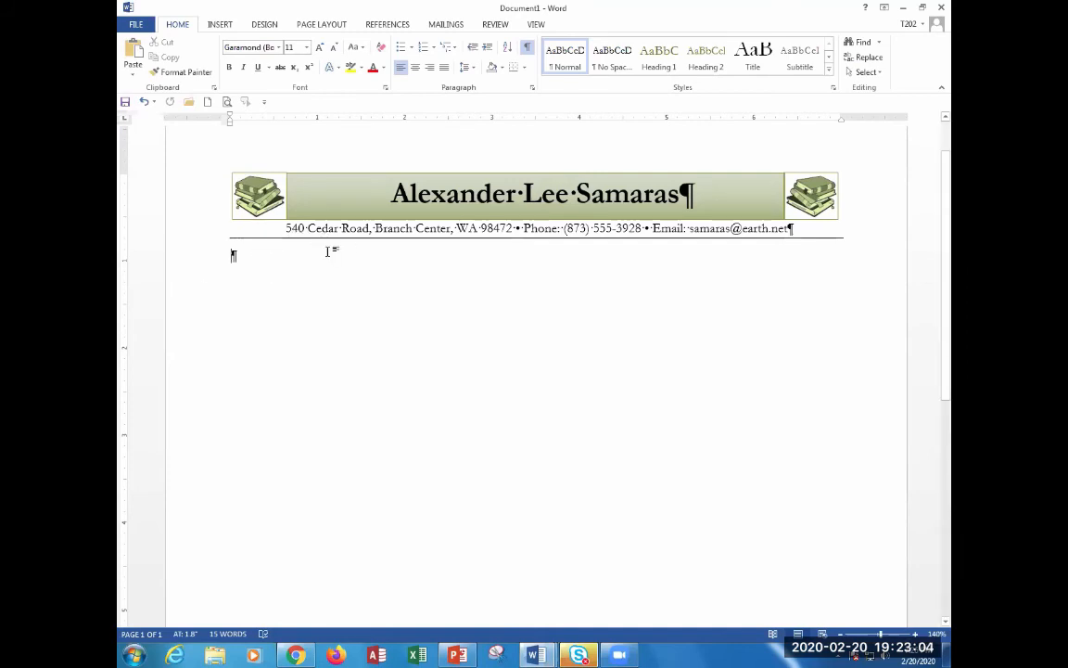
pyautogui.press('Return')
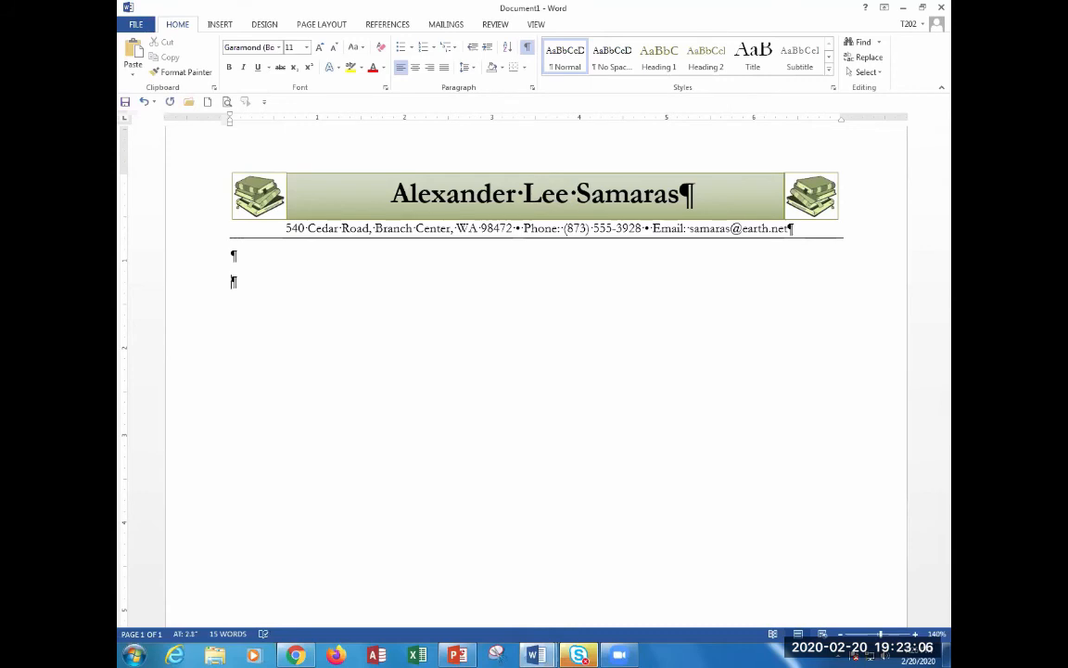
pyautogui.press('BackSpace')
pyautogui.click(610, 72)
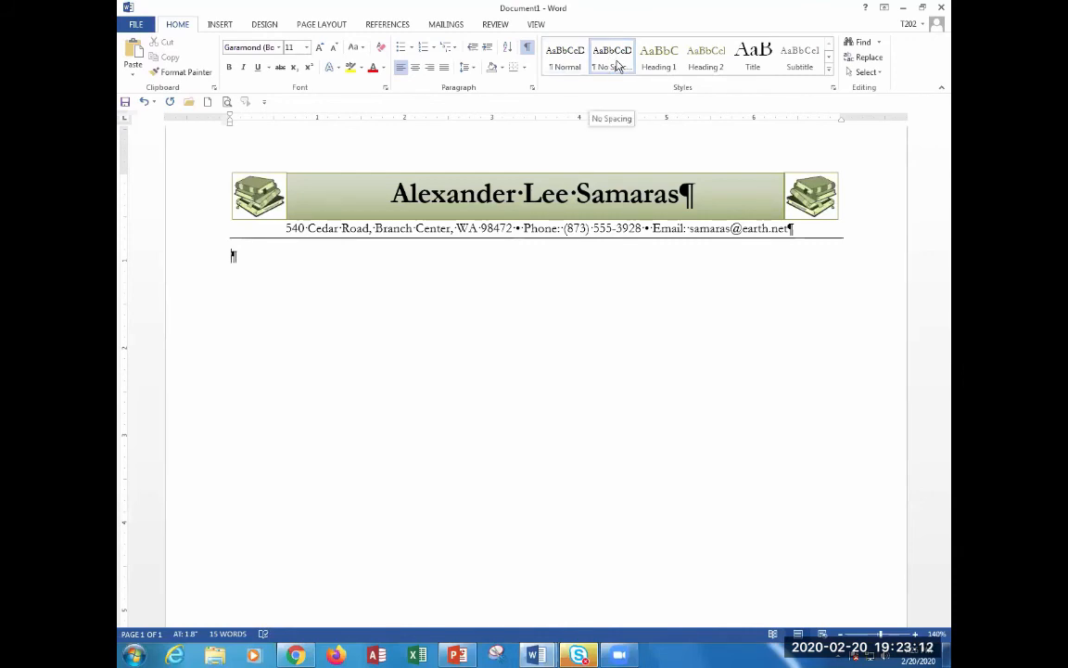
pyautogui.press('Return')
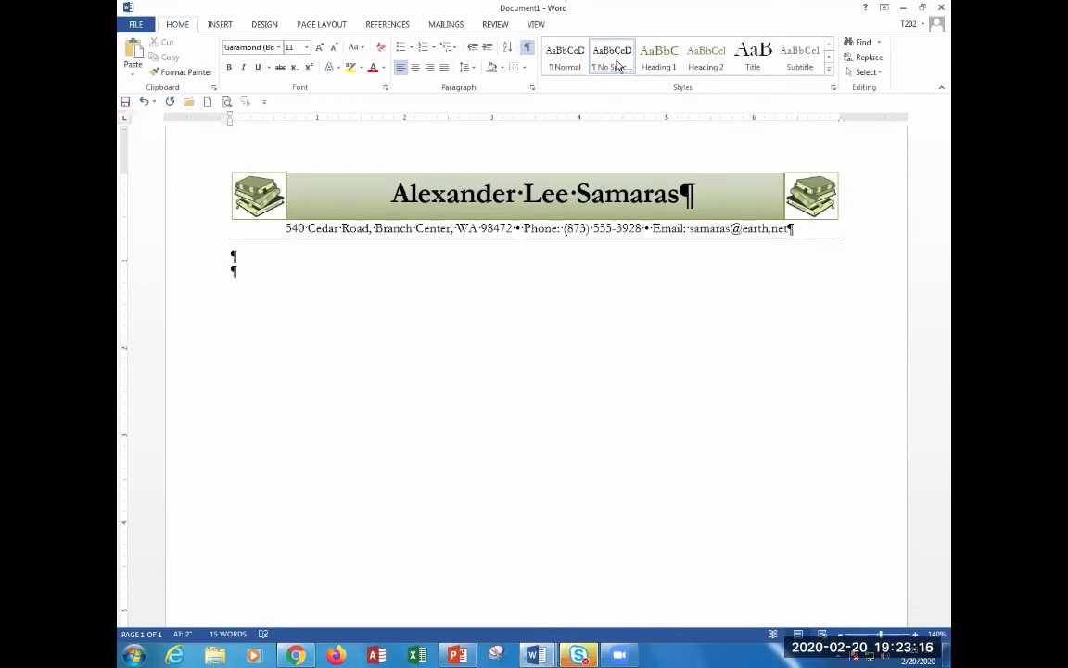
pyautogui.click(528, 48)
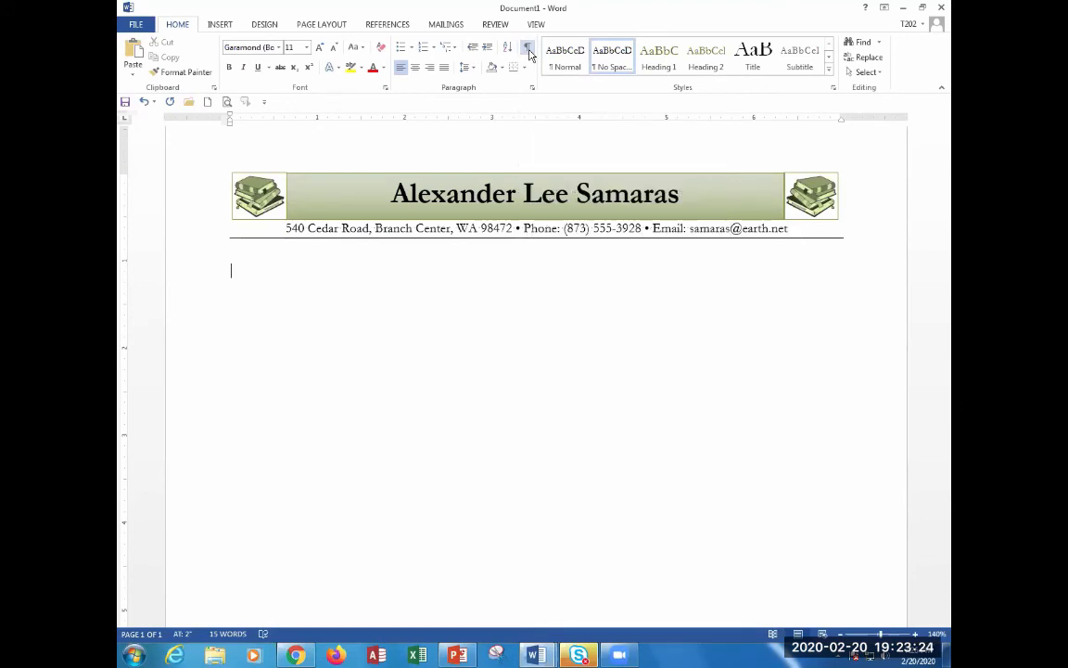
pyautogui.click(528, 48)
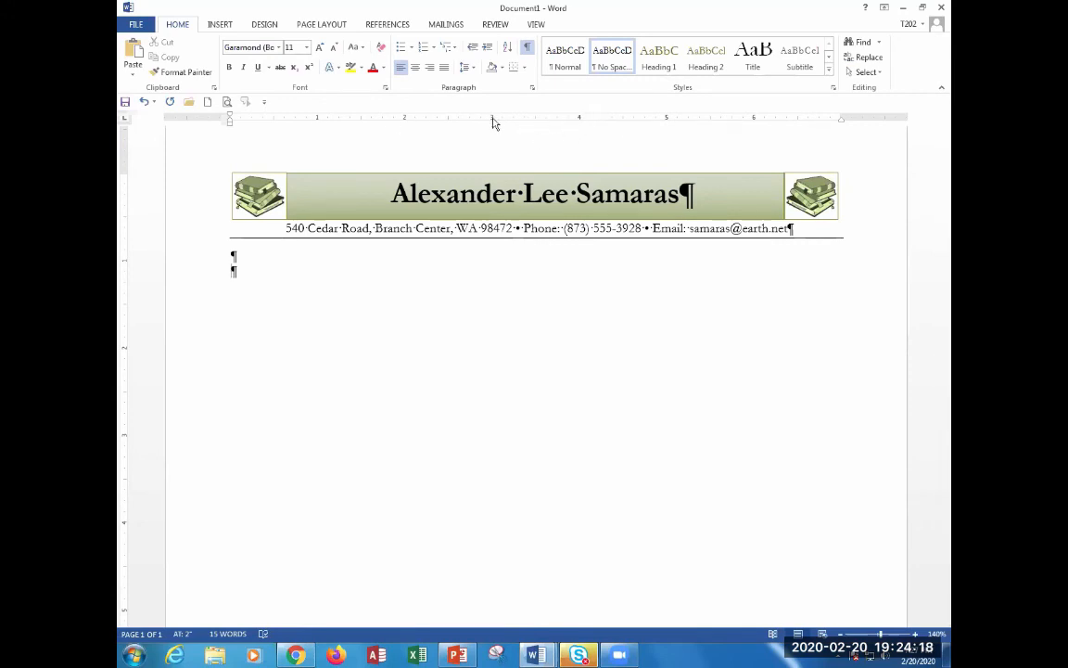
# Toggle the Ruler off and back on from the View tab.
pyautogui.click(538, 25)
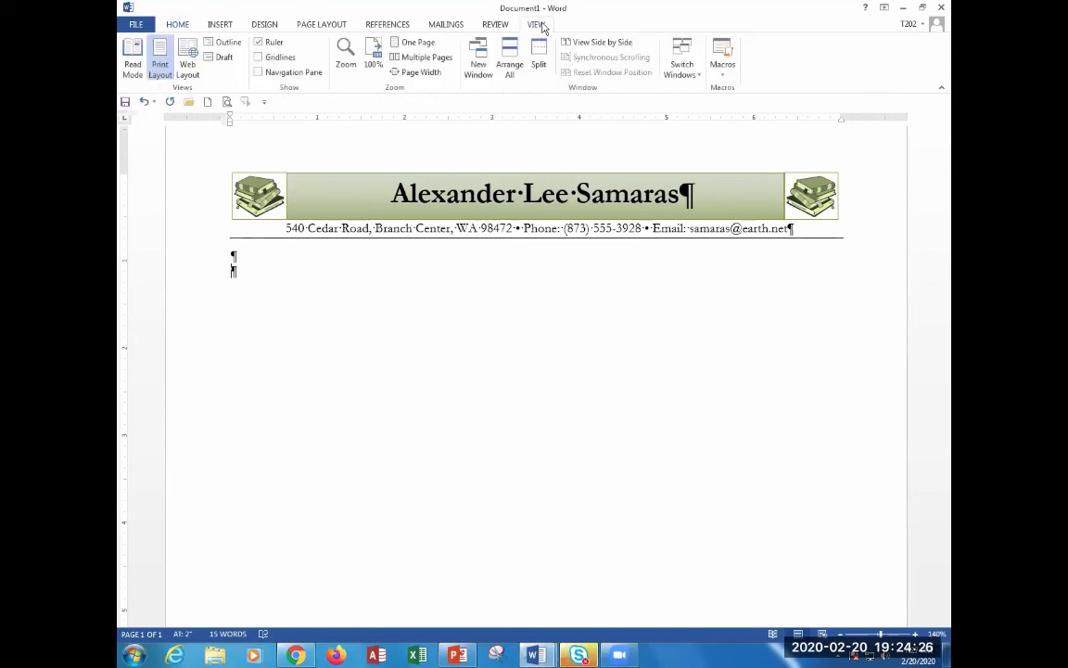
pyautogui.click(275, 50)
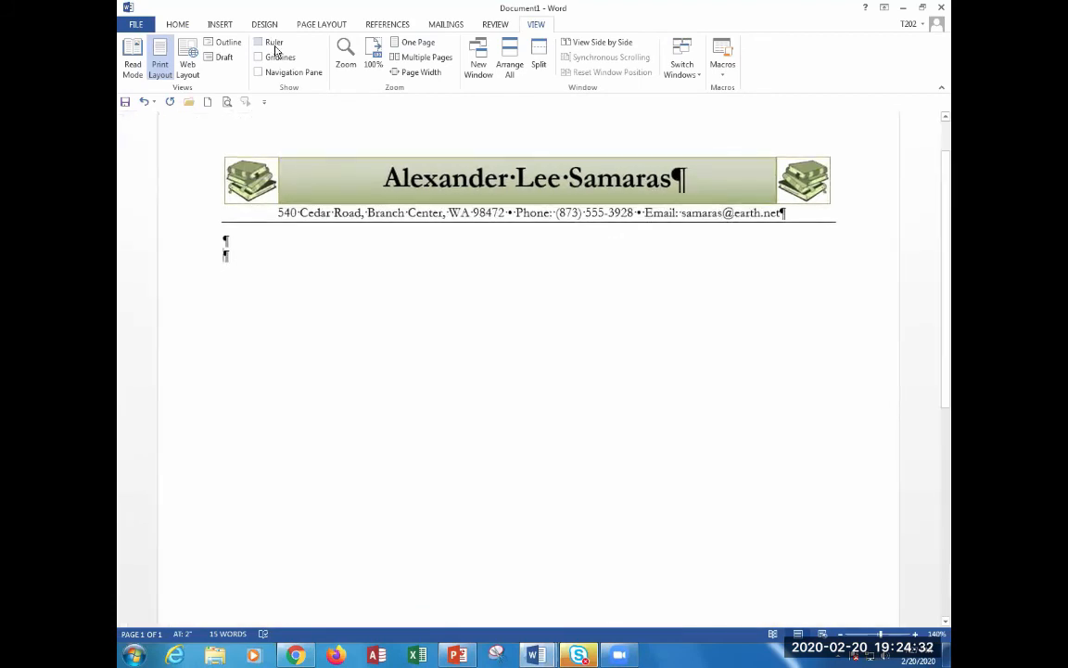
pyautogui.click(275, 50)
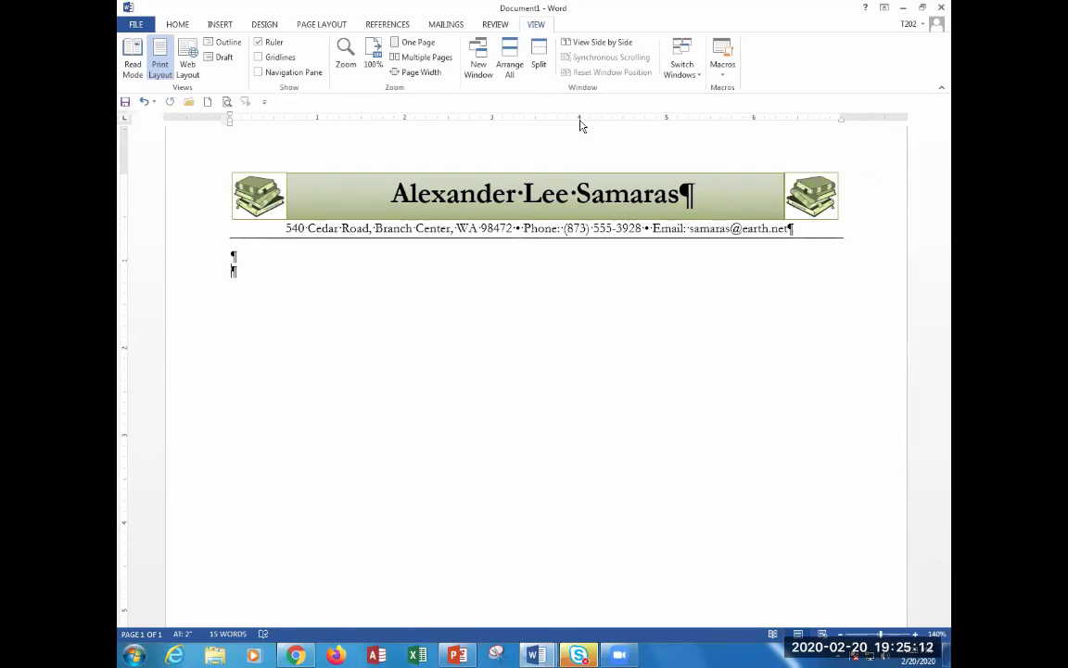
pyautogui.moveTo(580, 121)
pyautogui.mouseDown()
pyautogui.moveTo(596, 131)
pyautogui.moveTo(580, 124)
pyautogui.mouseUp()
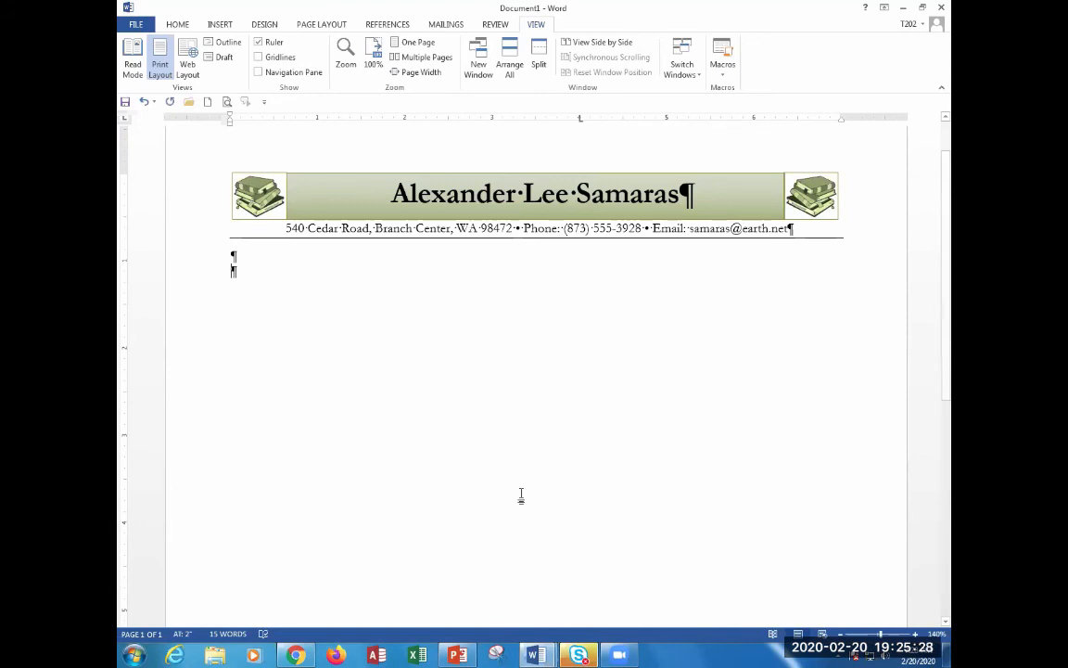
pyautogui.press('Tab')
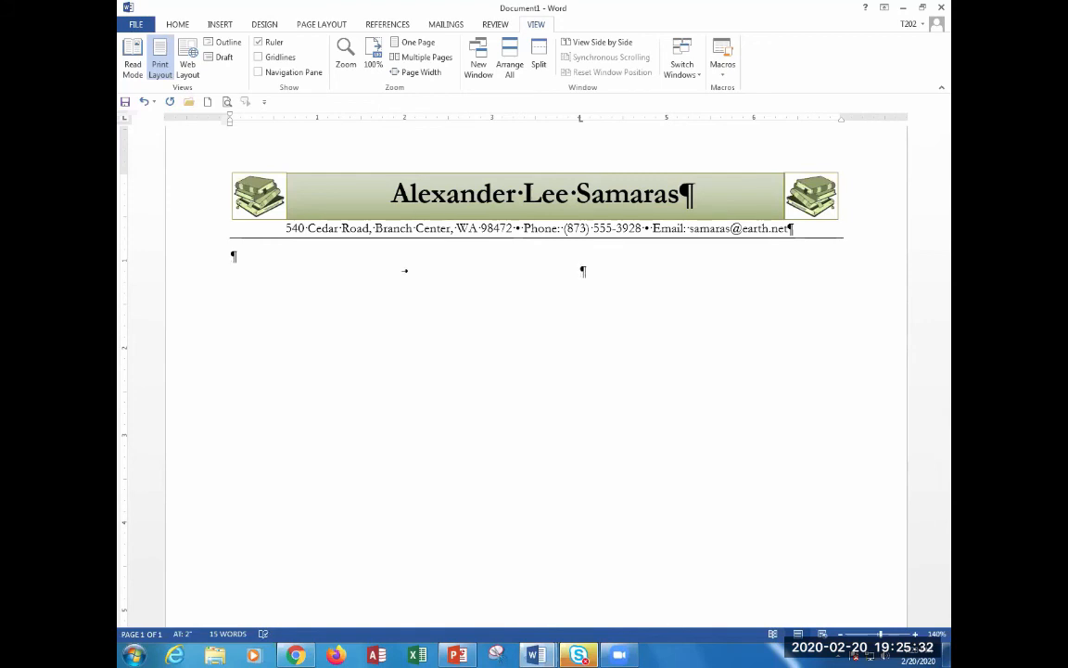
pyautogui.press('Return')
pyautogui.press('Return')
pyautogui.press('Return')
pyautogui.press('Tab')
pyautogui.press('BackSpace')
pyautogui.press('BackSpace')
pyautogui.press('BackSpace')
pyautogui.press('BackSpace')
pyautogui.press('BackSpace')
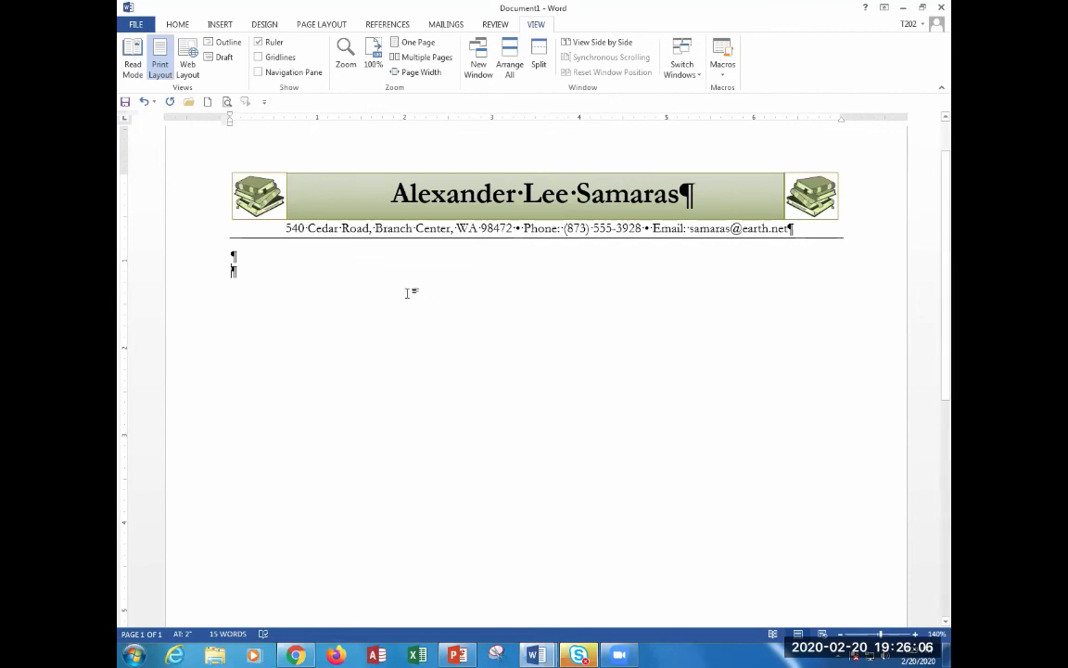
# Add a left tab stop, move it to 4 inches, and verify it in the Tabs dialog.
pyautogui.doubleClick(548, 120)
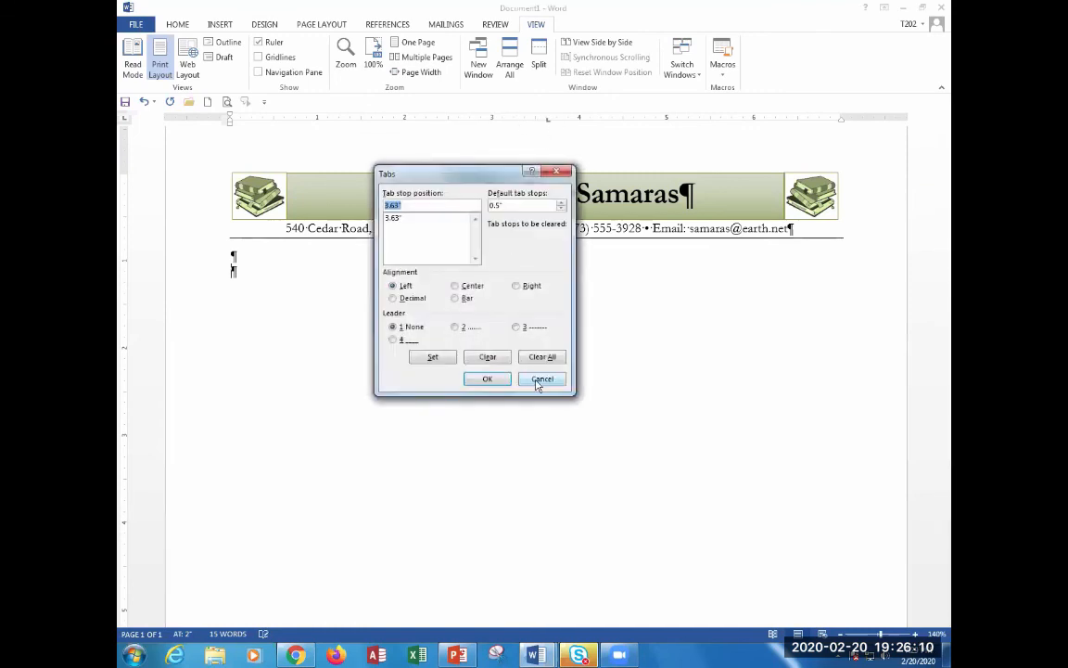
pyautogui.click(487, 347)
pyautogui.moveTo(548, 120); pyautogui.dragTo(579, 128)
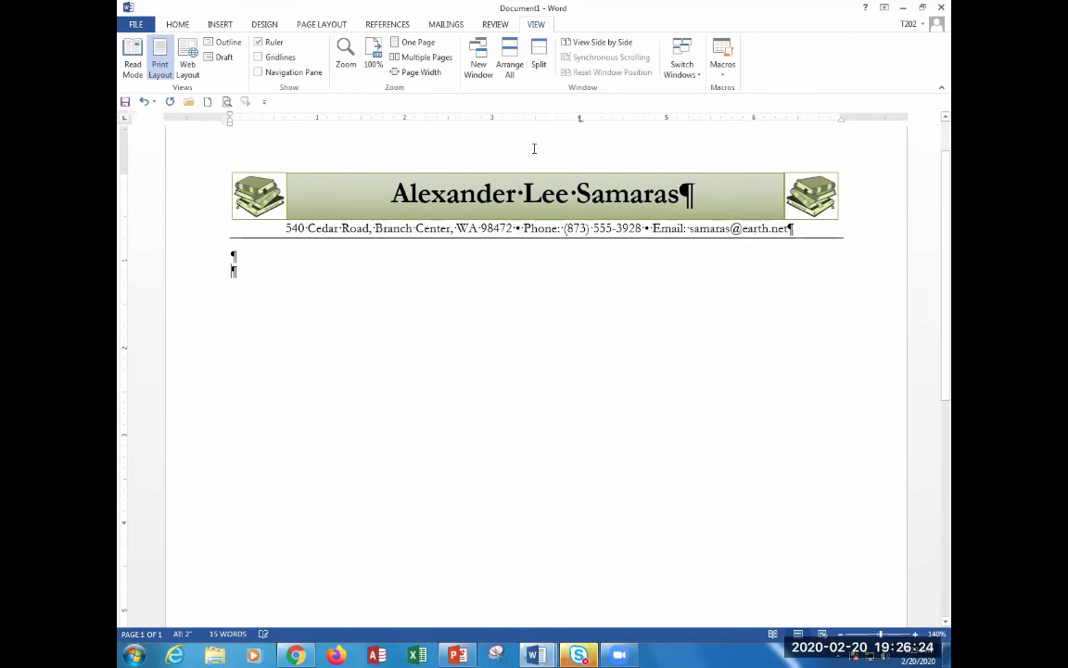
pyautogui.doubleClick(579, 120)
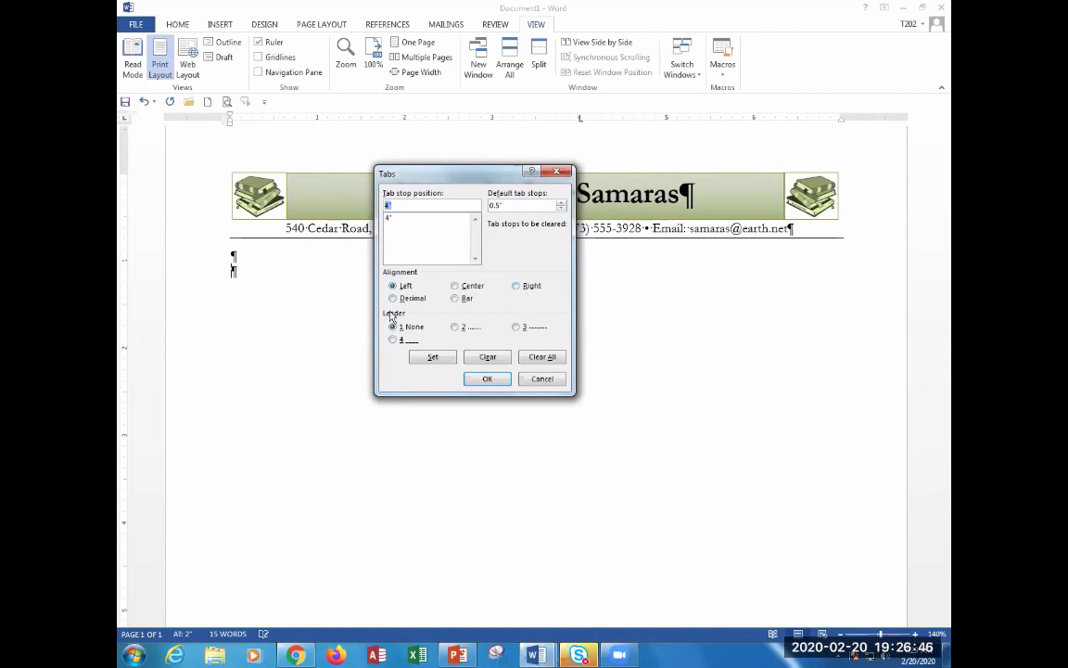
pyautogui.click(543, 378)
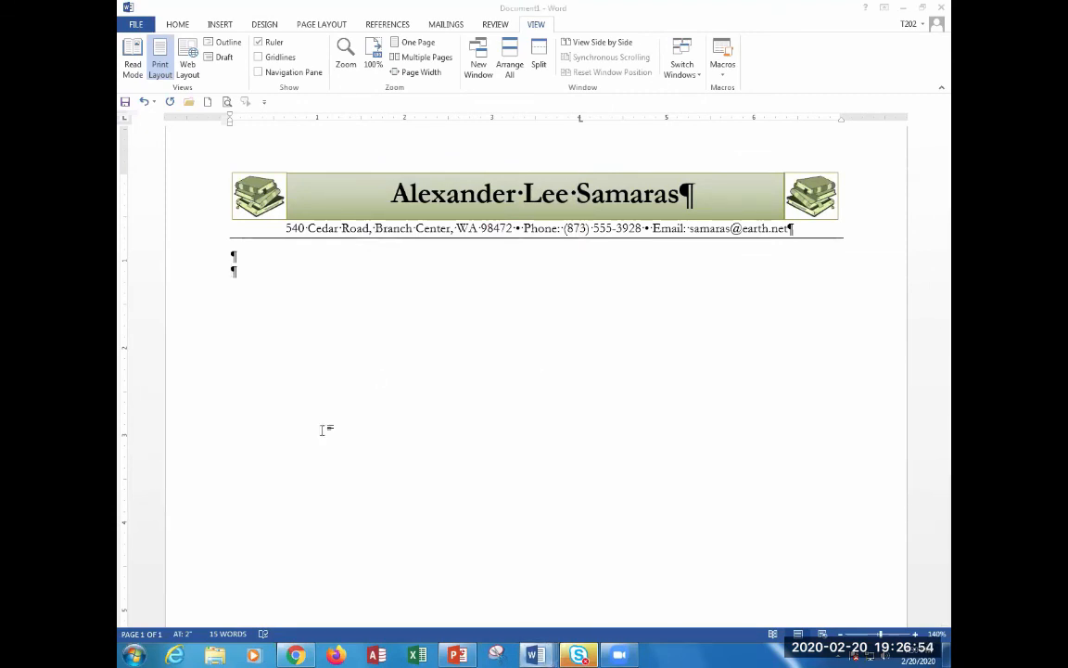
pyautogui.hotkey('alt', 'Tab')
pyautogui.hotkey('alt', 'Tab')
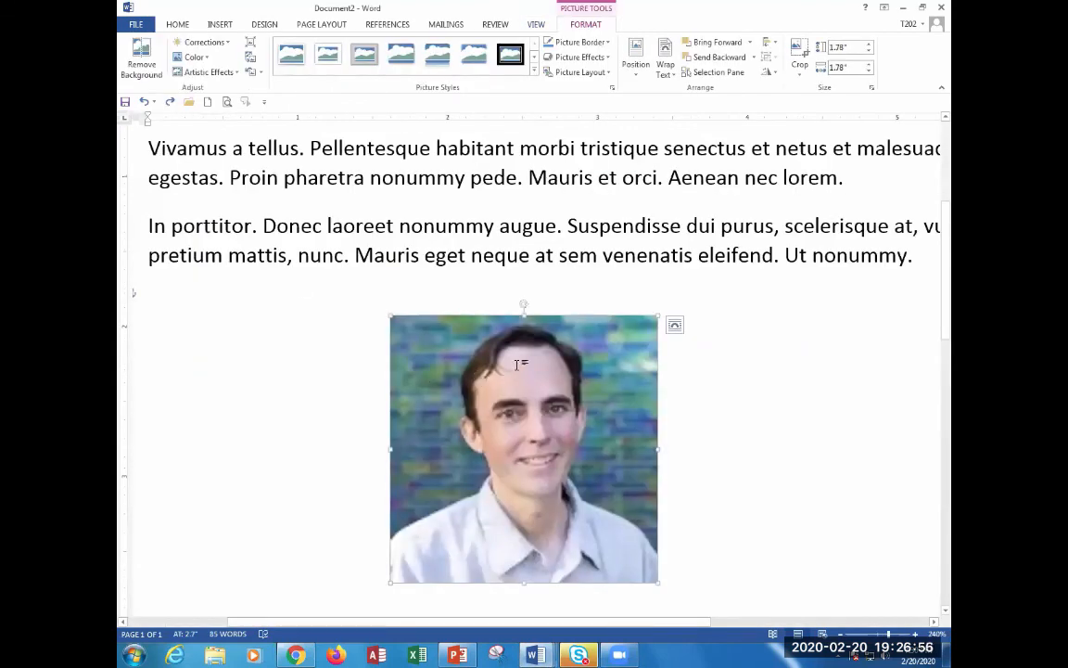
pyautogui.scroll(5, 759, 382)
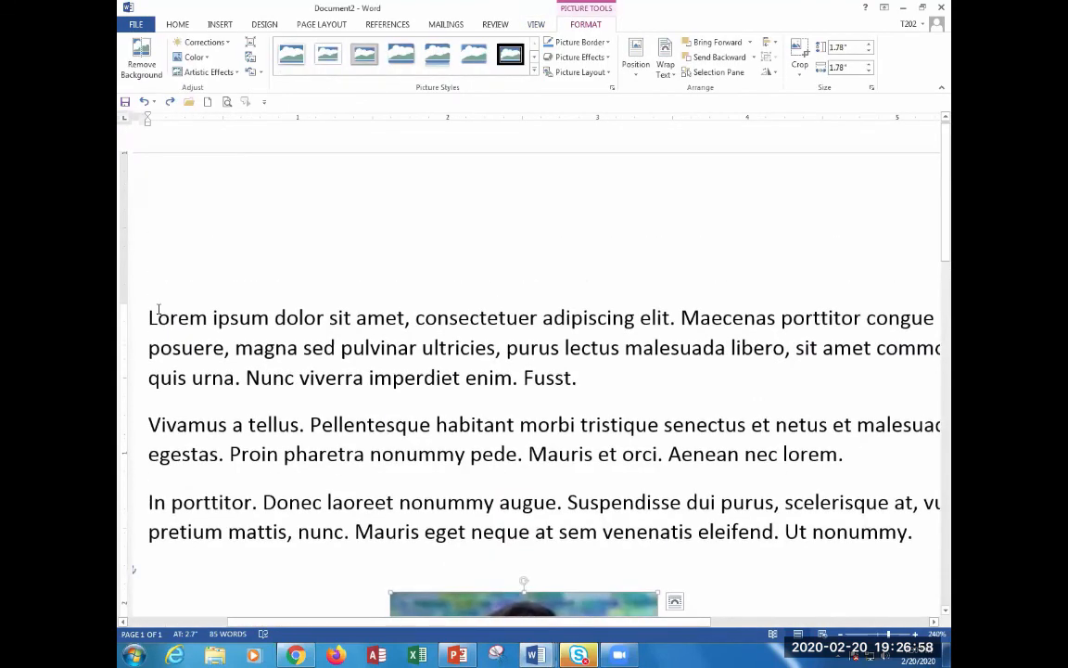
pyautogui.click(149, 315)
pyautogui.press('Return')
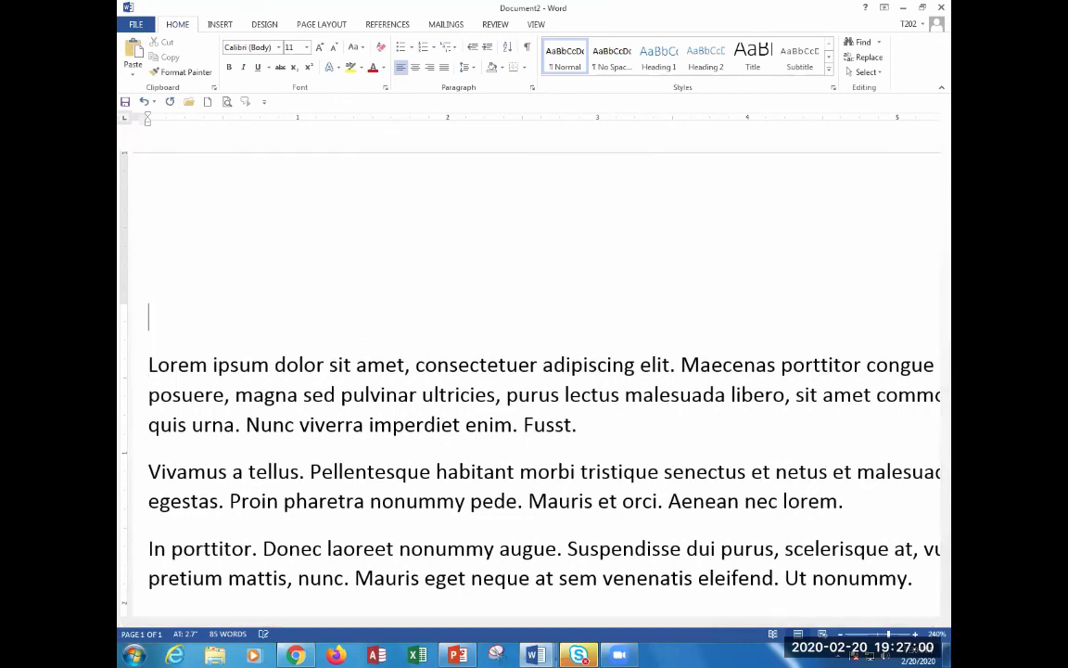
pyautogui.doubleClick(345, 120)
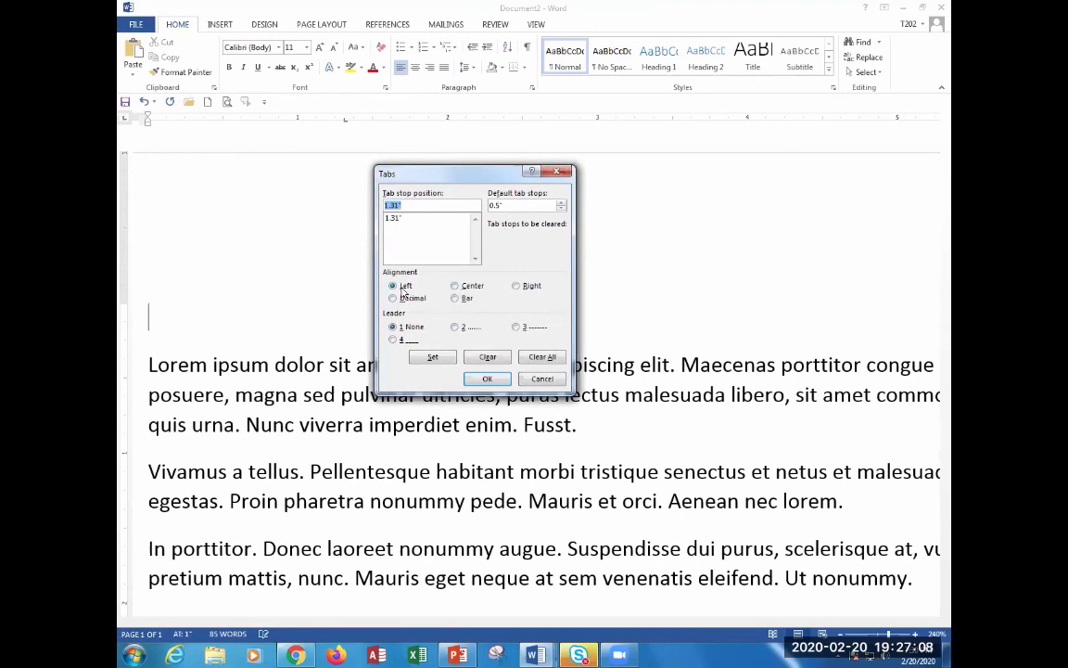
pyautogui.click(486, 378)
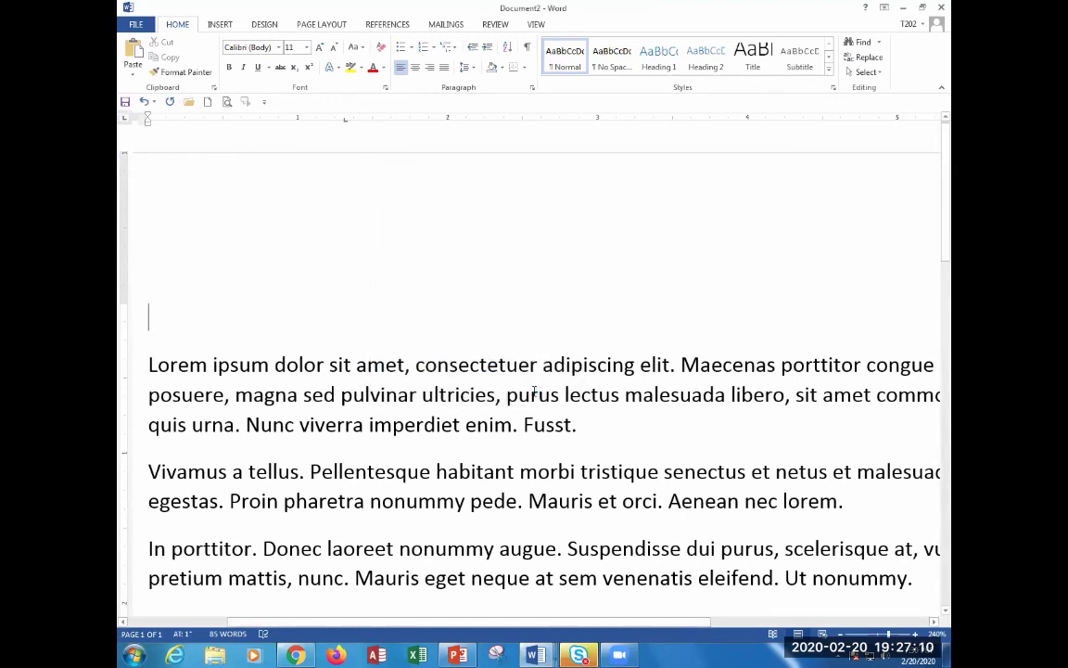
pyautogui.press('Tab')
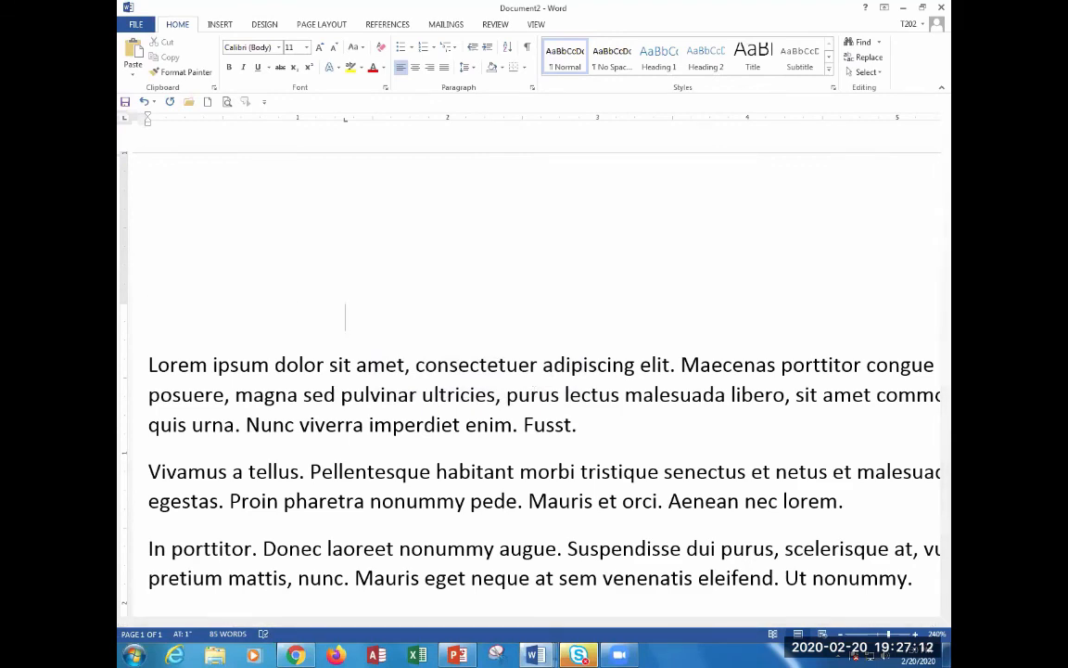
pyautogui.write('sdlfkjsdlfkjsdlfkjsdlfkjsdlfkjsdlkfjsdlkfjsdlkfjsldfk')
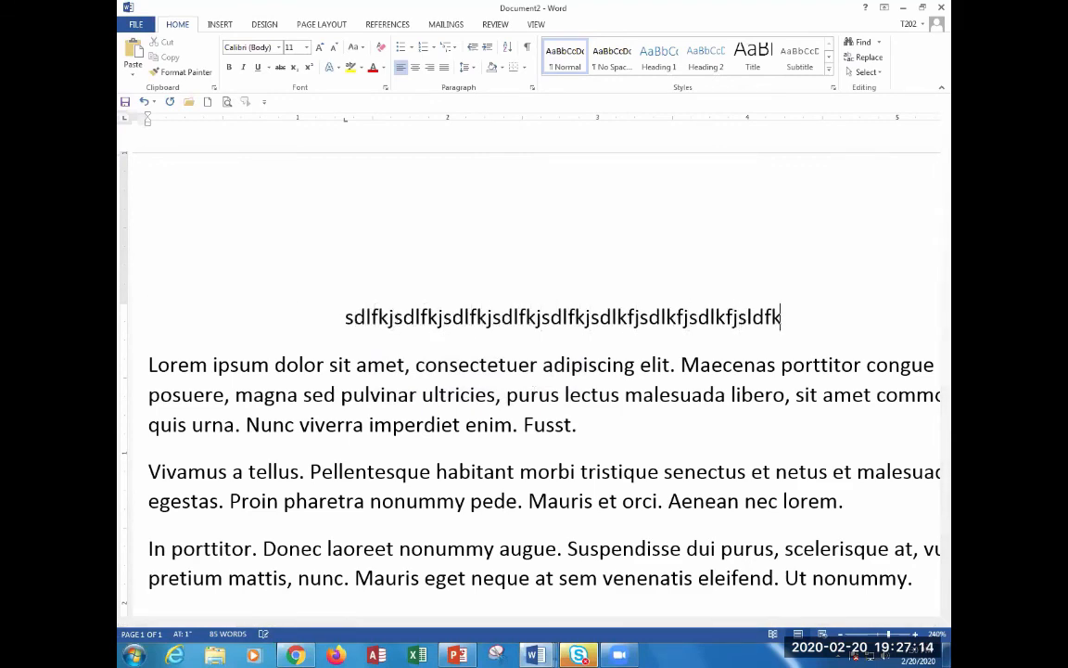
pyautogui.write('jsldfkjlsdkfjlsdkfjlsdkfjsldkf')
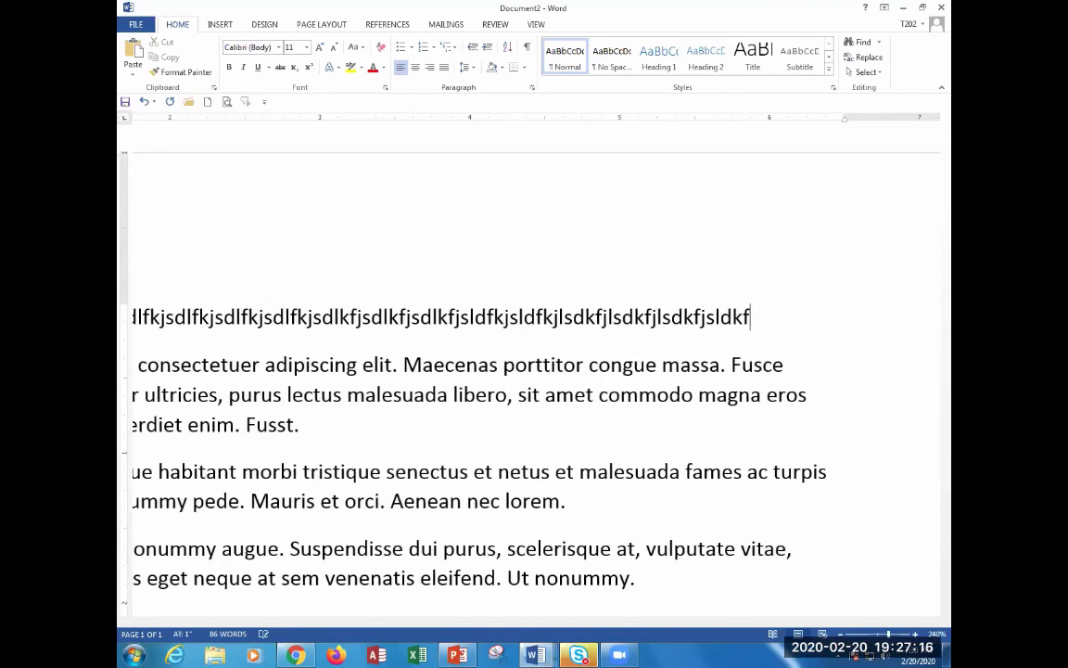
pyautogui.press('BackSpace')
pyautogui.press('BackSpace')
pyautogui.press('BackSpace')
pyautogui.press('BackSpace')
pyautogui.press('BackSpace')
pyautogui.press('BackSpace')
pyautogui.press('BackSpace')
pyautogui.press('BackSpace')
pyautogui.press('BackSpace')
pyautogui.press('BackSpace')
pyautogui.press('BackSpace')
pyautogui.press('BackSpace')
pyautogui.press('BackSpace')
pyautogui.press('BackSpace')
pyautogui.press('BackSpace')
pyautogui.press('BackSpace')
pyautogui.press('BackSpace')
pyautogui.press('BackSpace')
pyautogui.press('BackSpace')
pyautogui.press('BackSpace')
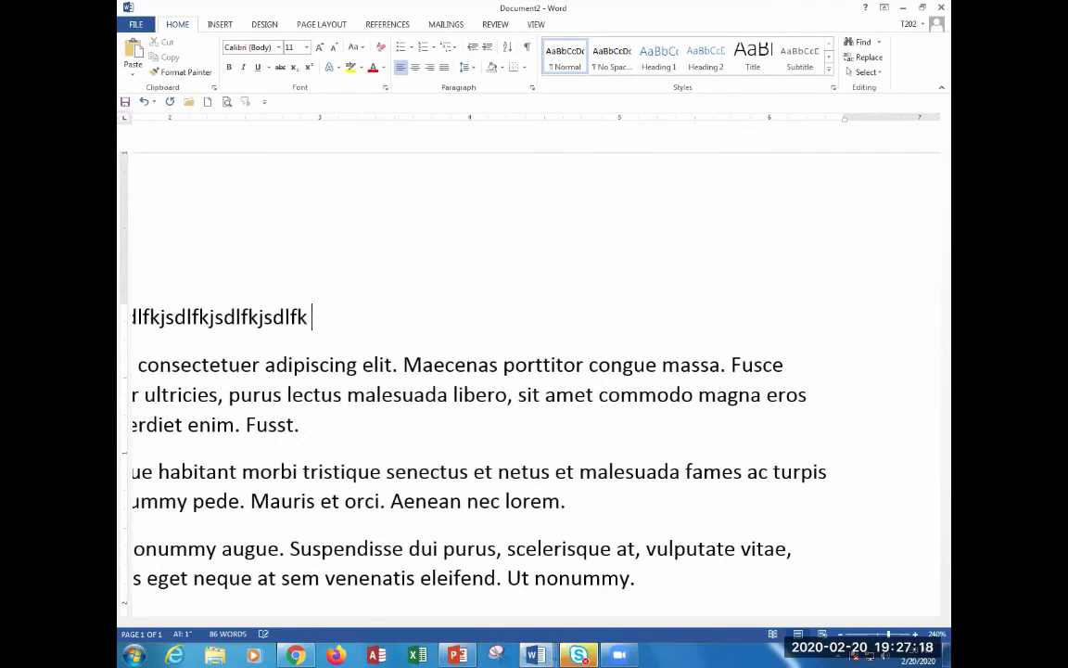
pyautogui.press('BackSpace')
pyautogui.press('BackSpace')
pyautogui.press('BackSpace')
pyautogui.press('BackSpace')
pyautogui.press('BackSpace')
pyautogui.press('BackSpace')
pyautogui.press('BackSpace')
pyautogui.press('BackSpace')
pyautogui.press('BackSpace')
pyautogui.press('BackSpace')
pyautogui.press('BackSpace')
pyautogui.press('BackSpace')
pyautogui.press('BackSpace')
pyautogui.press('BackSpace')
pyautogui.press('BackSpace')
pyautogui.press('BackSpace')
pyautogui.press('BackSpace')
pyautogui.press('BackSpace')
pyautogui.press('BackSpace')
pyautogui.press('BackSpace')
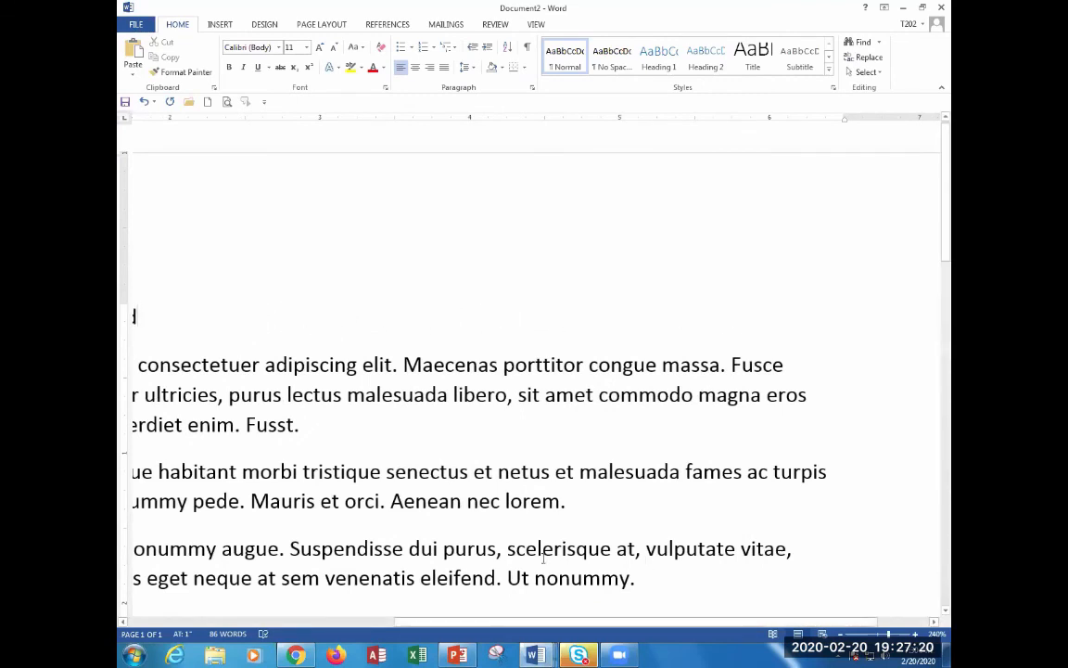
pyautogui.moveTo(436, 623); pyautogui.dragTo(158, 622)
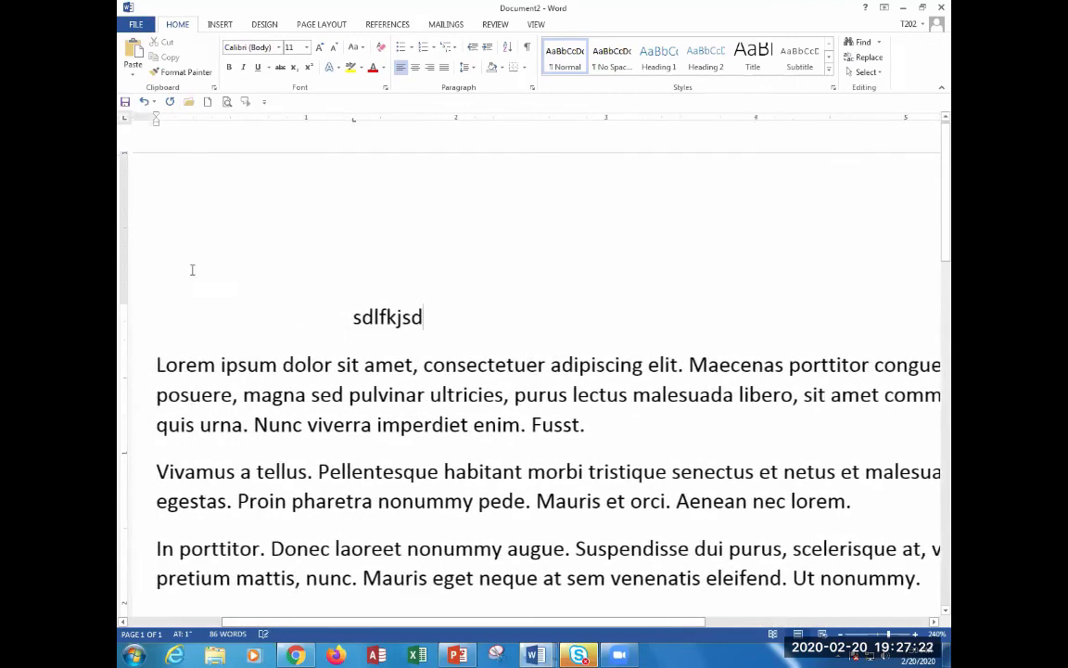
# Set a right-aligned tab stop, drag it further right, and type 'ssdf' on the practice line.
pyautogui.doubleClick(353, 124)
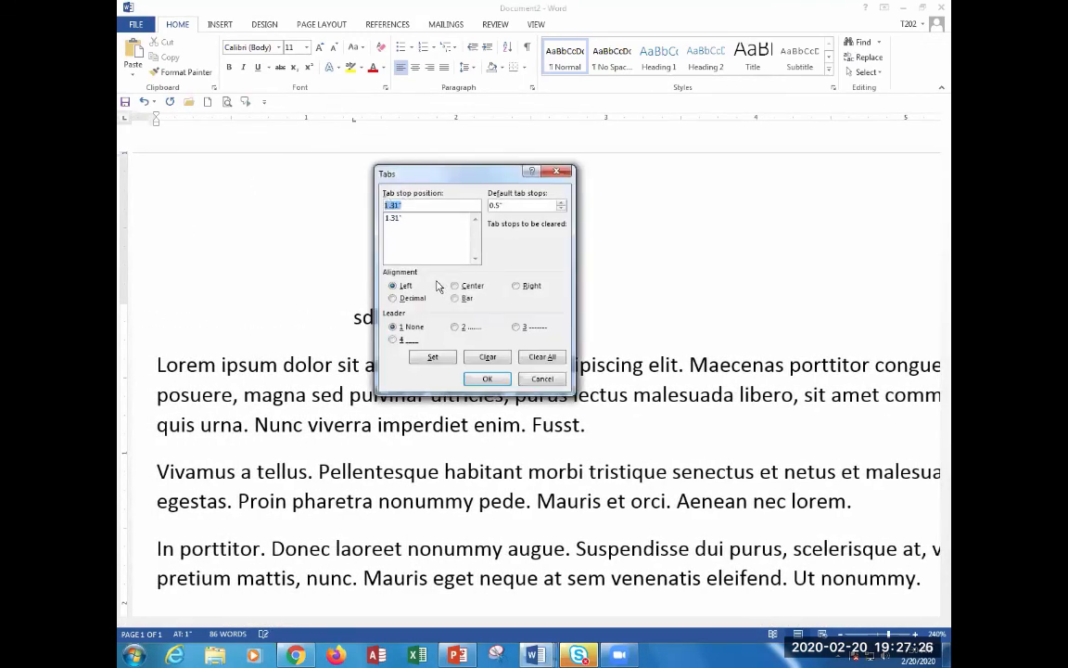
pyautogui.click(517, 286)
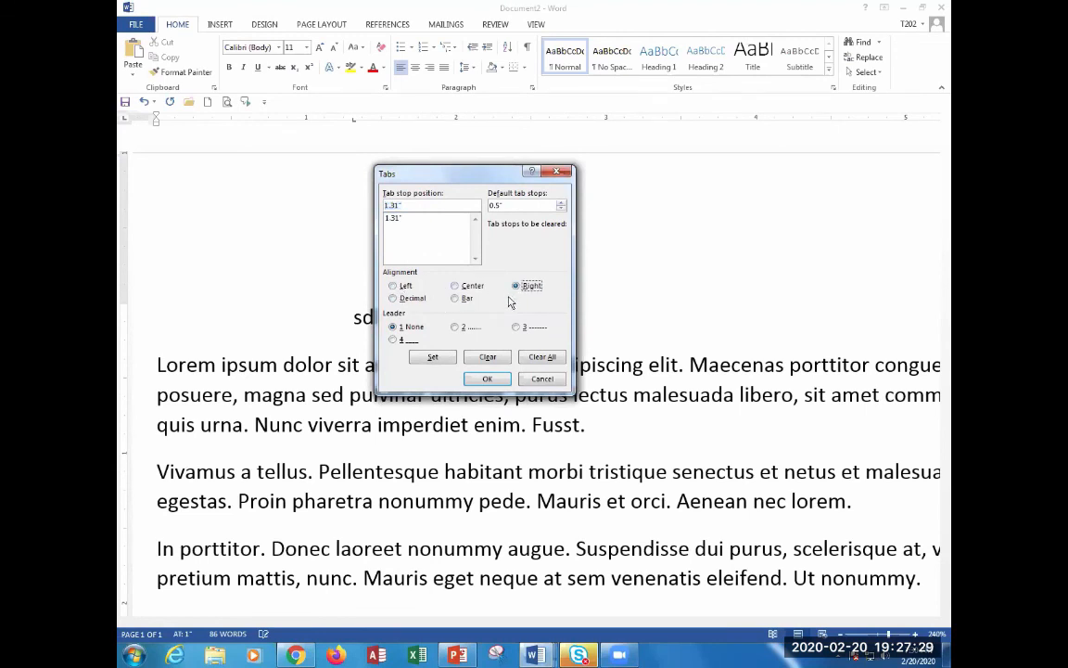
pyautogui.click(487, 378)
pyautogui.moveTo(352, 121); pyautogui.dragTo(544, 220)
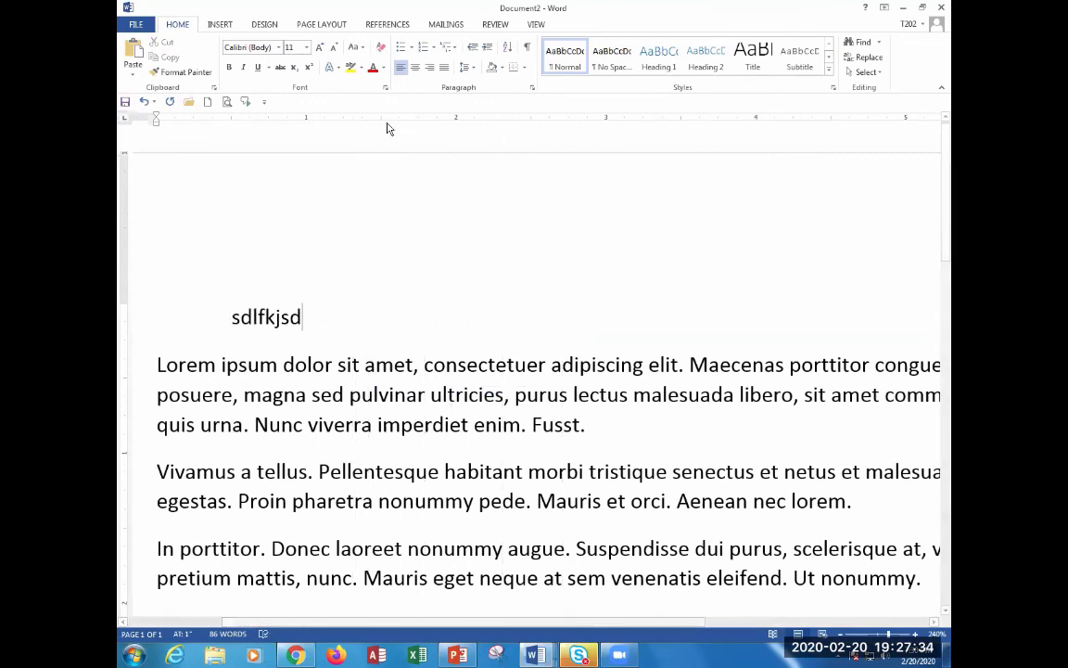
pyautogui.write('ssdf')
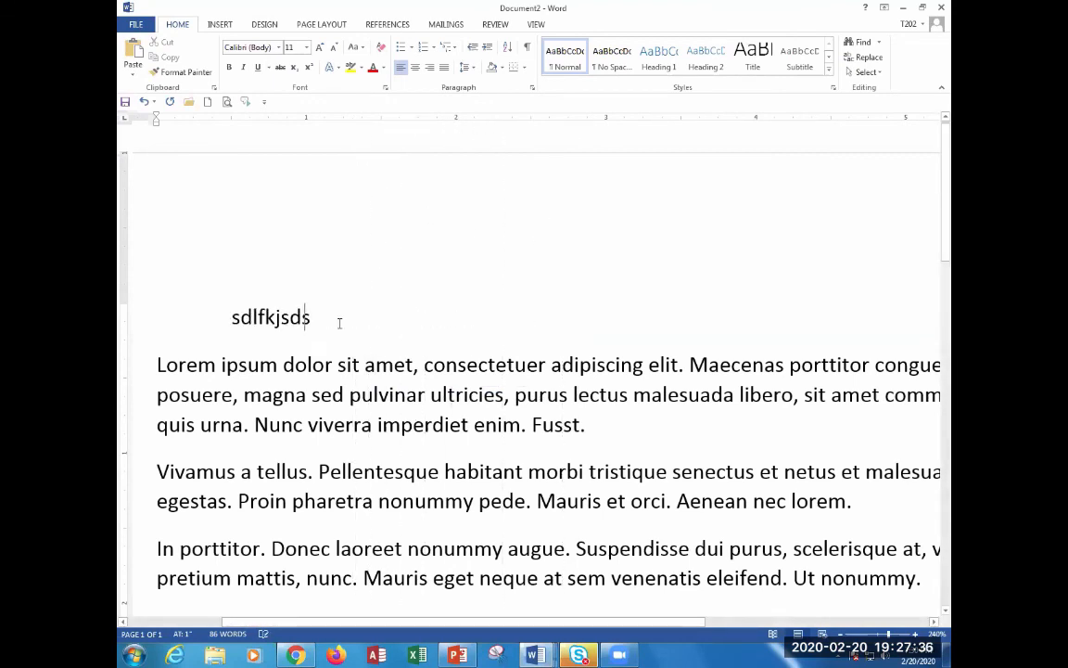
pyautogui.doubleClick(293, 122)
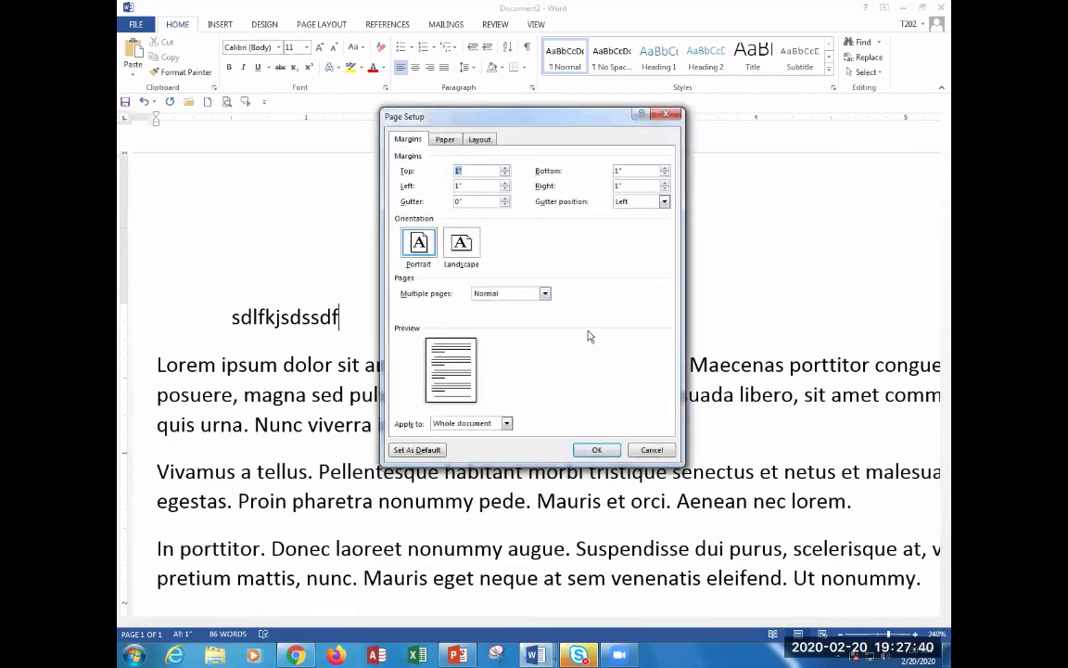
pyautogui.click(656, 452)
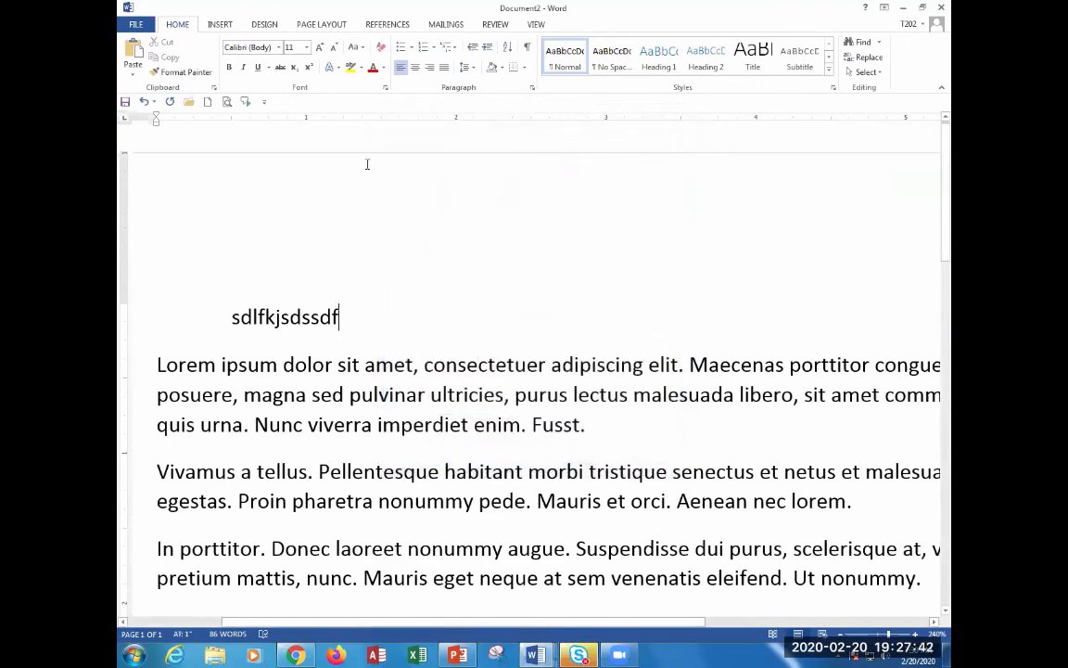
# Add a right tab stop near 1.25 inches, type practice text, and drag it to 2.88 inches.
pyautogui.click(346, 120)
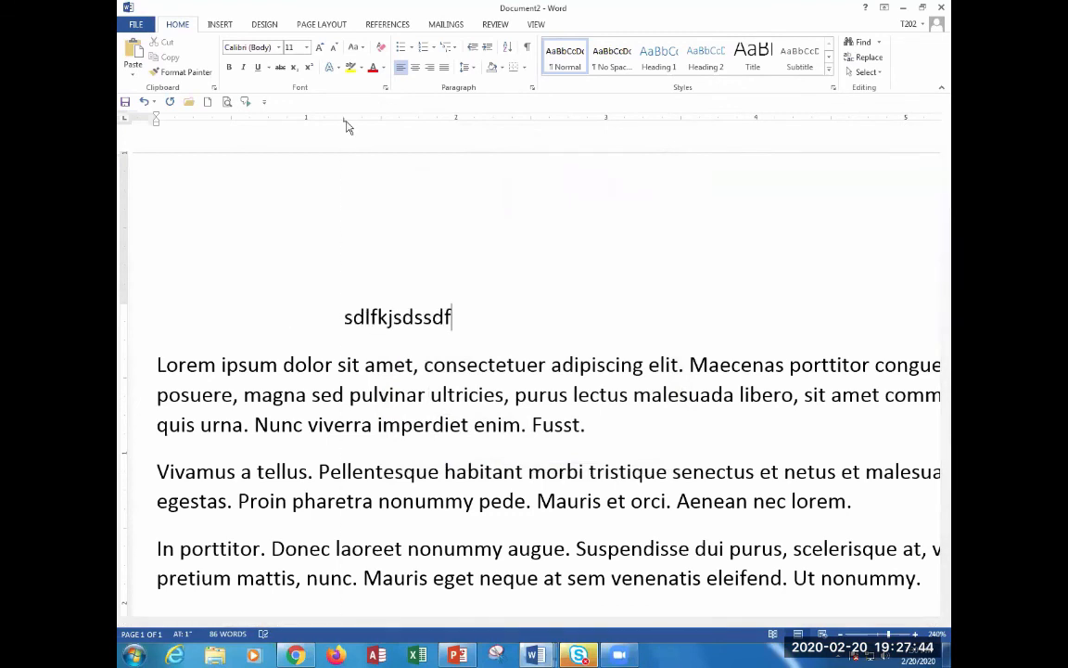
pyautogui.doubleClick(344, 121)
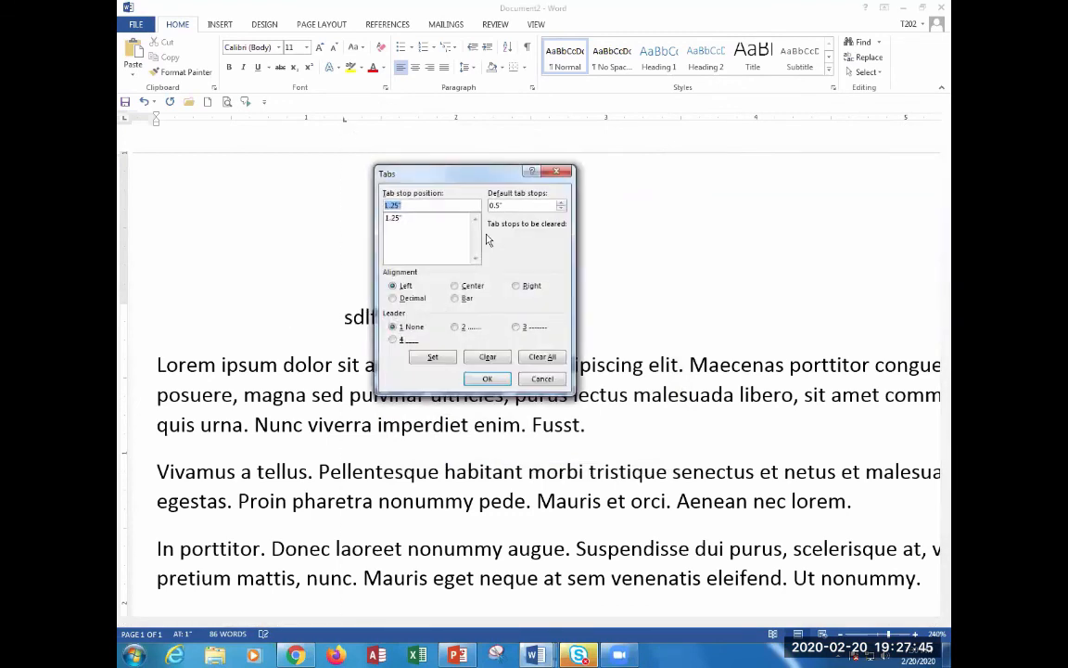
pyautogui.click(517, 286)
pyautogui.click(487, 379)
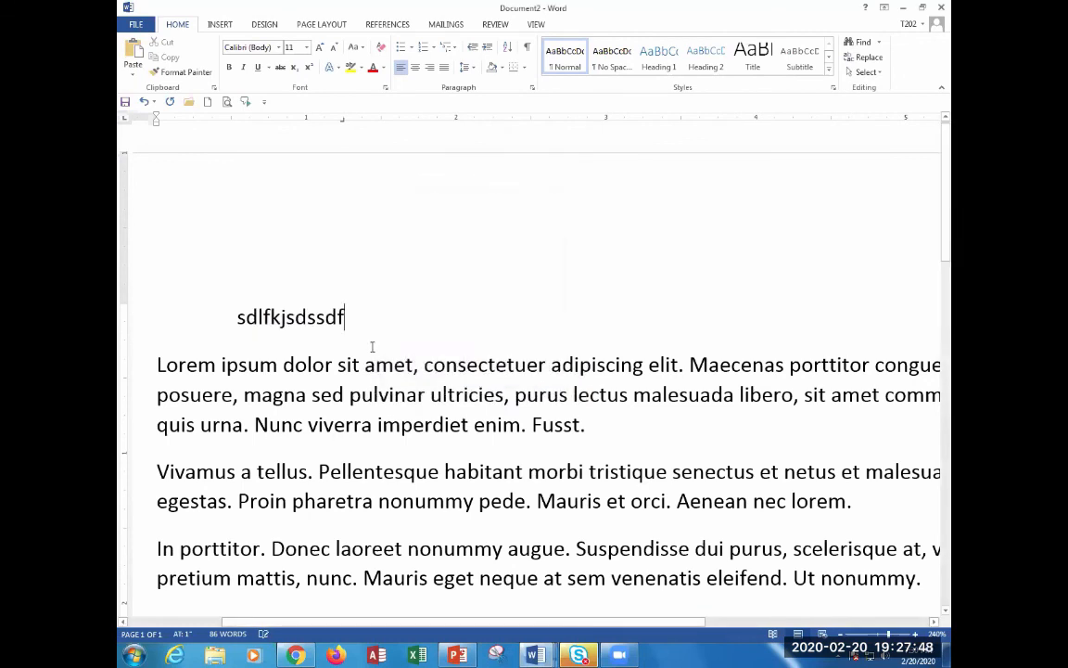
pyautogui.write('sdfsdfsdsdflkjf')
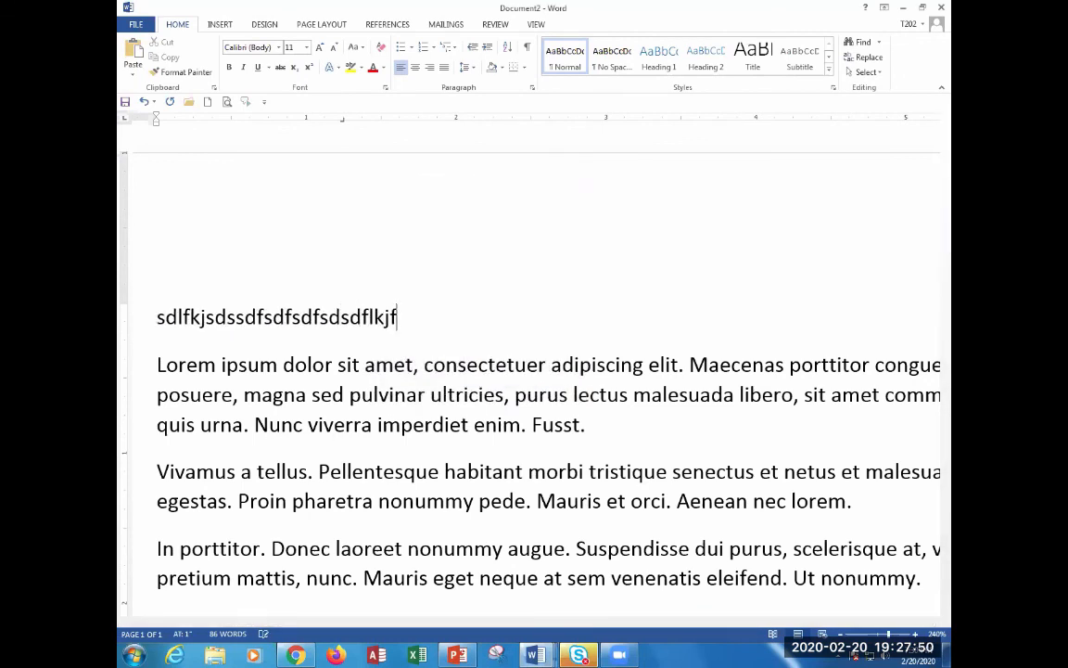
pyautogui.press('BackSpace')
pyautogui.press('BackSpace')
pyautogui.press('BackSpace')
pyautogui.press('BackSpace')
pyautogui.press('BackSpace')
pyautogui.press('BackSpace')
pyautogui.press('BackSpace')
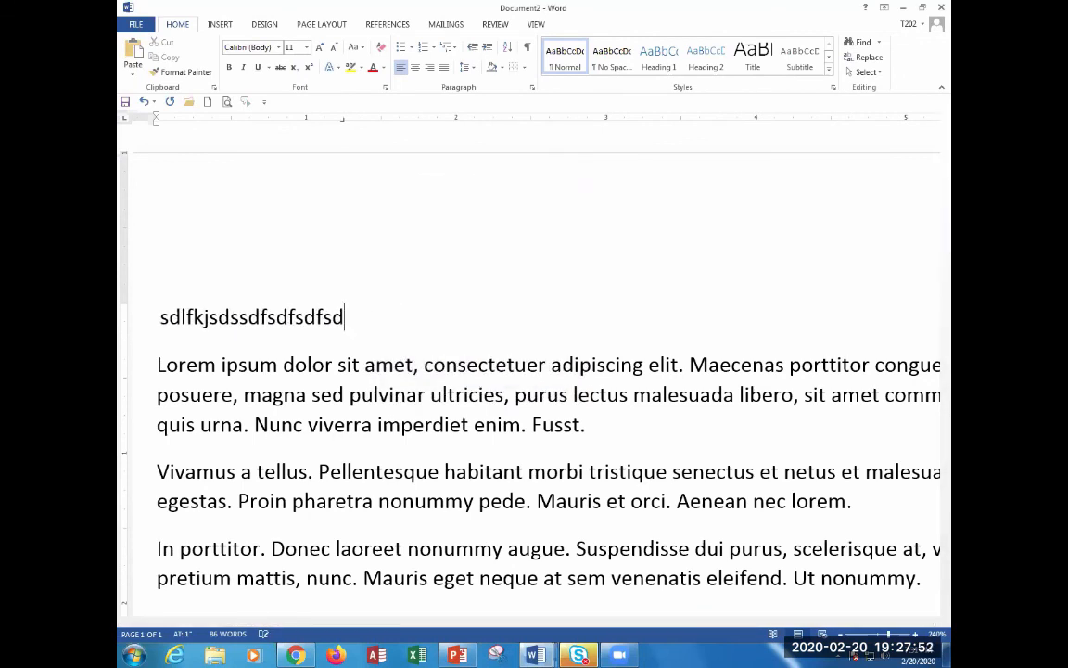
pyautogui.press('BackSpace')
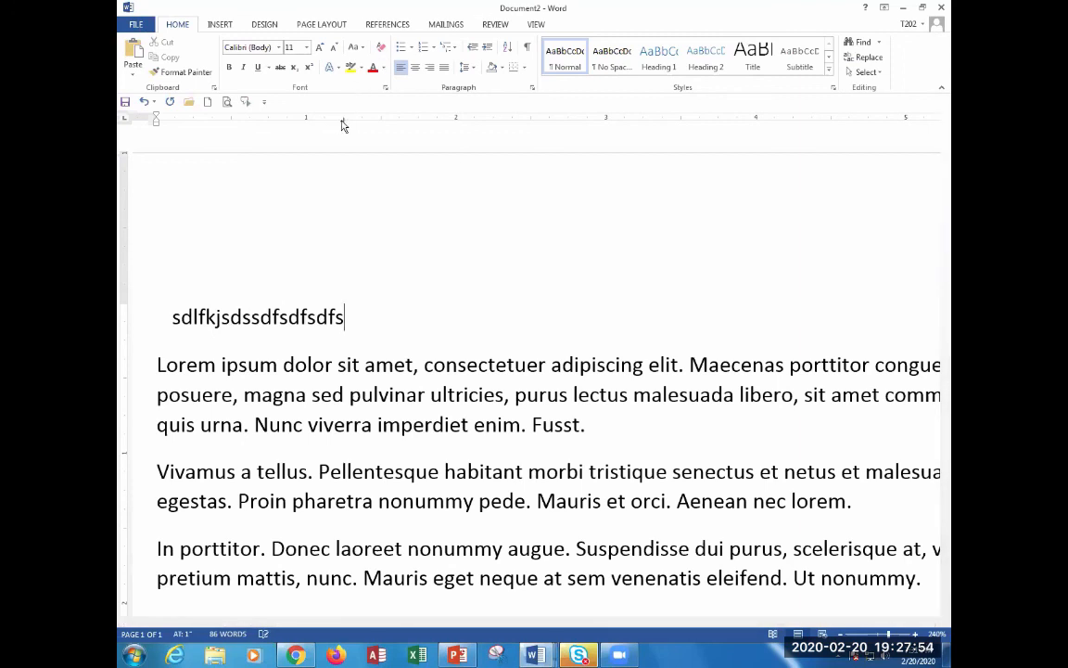
pyautogui.moveTo(342, 126); pyautogui.dragTo(586, 124)
pyautogui.write('sdfsdfsdf')
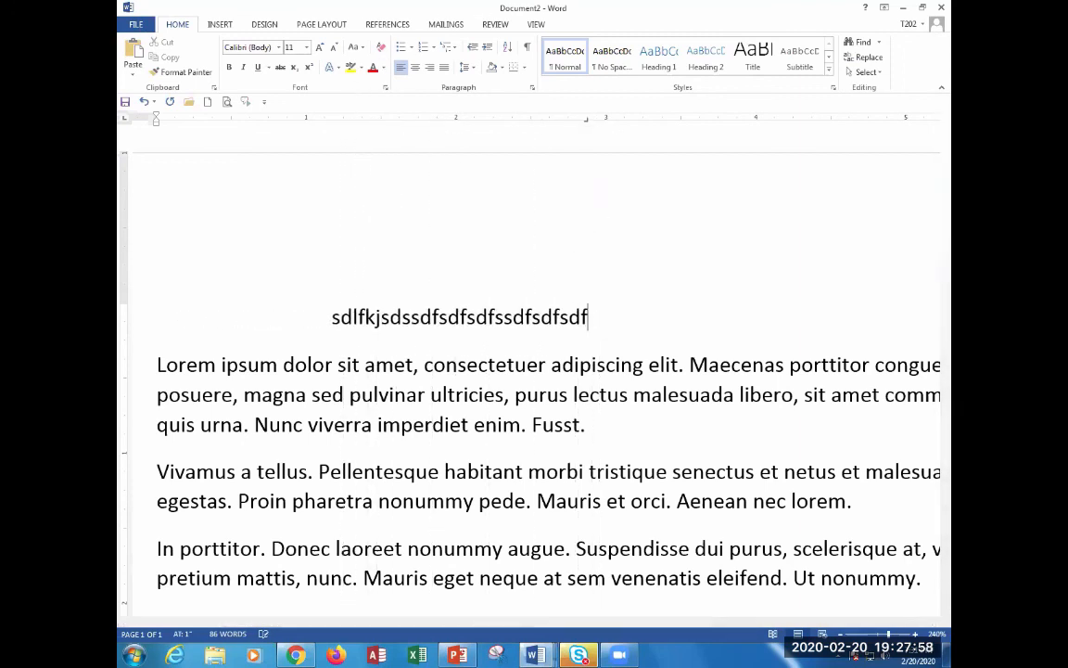
pyautogui.write('sdf')
pyautogui.press('BackSpace')
pyautogui.press('BackSpace')
pyautogui.press('BackSpace')
pyautogui.press('BackSpace')
pyautogui.press('BackSpace')
pyautogui.press('BackSpace')
pyautogui.press('BackSpace')
pyautogui.press('BackSpace')
pyautogui.press('BackSpace')
pyautogui.press('BackSpace')
pyautogui.press('BackSpace')
pyautogui.press('BackSpace')
pyautogui.press('BackSpace')
pyautogui.press('BackSpace')
pyautogui.press('BackSpace')
pyautogui.press('BackSpace')
pyautogui.press('BackSpace')
pyautogui.press('BackSpace')
pyautogui.press('BackSpace')
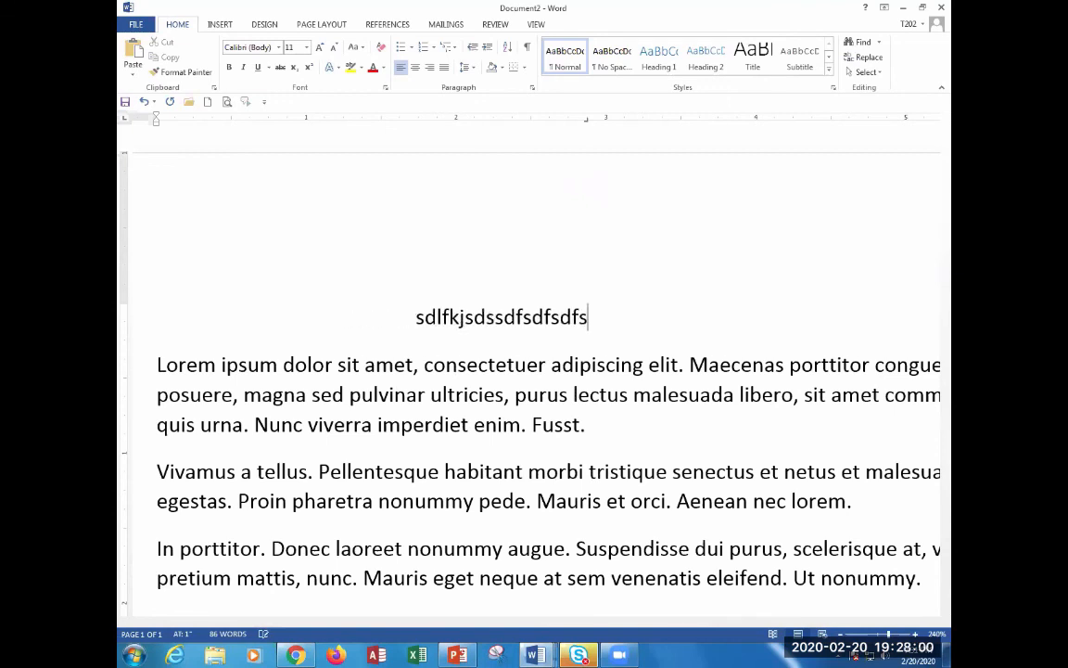
pyautogui.press('BackSpace')
pyautogui.press('BackSpace')
pyautogui.press('BackSpace')
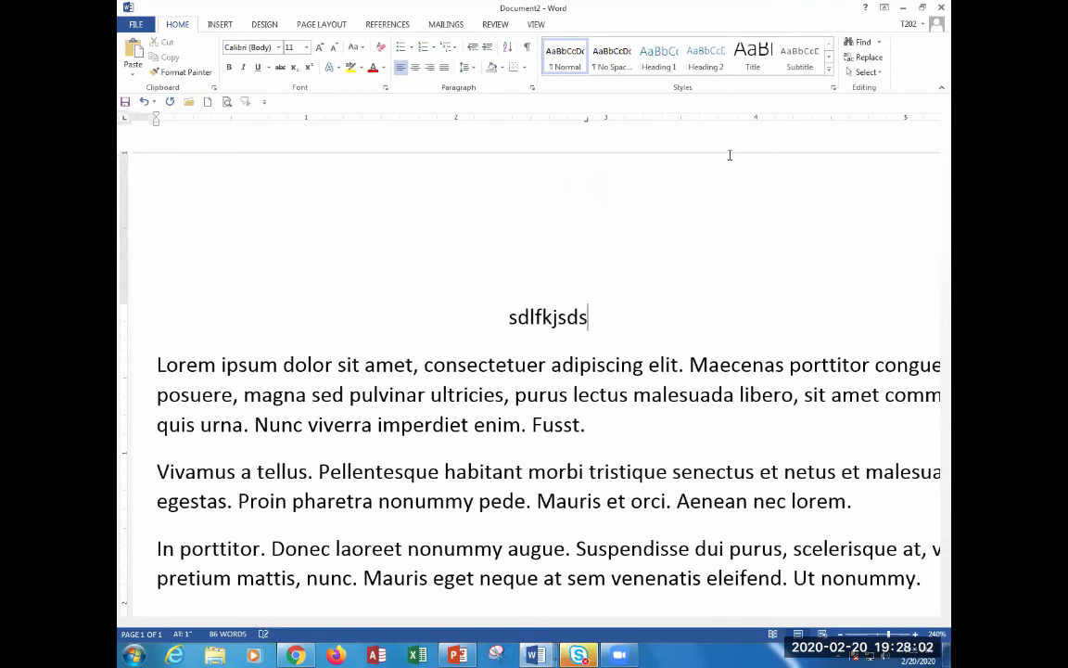
# Change the 2.88-inch tab stop to Center alignment, then to a Bar tab.
pyautogui.doubleClick(586, 121)
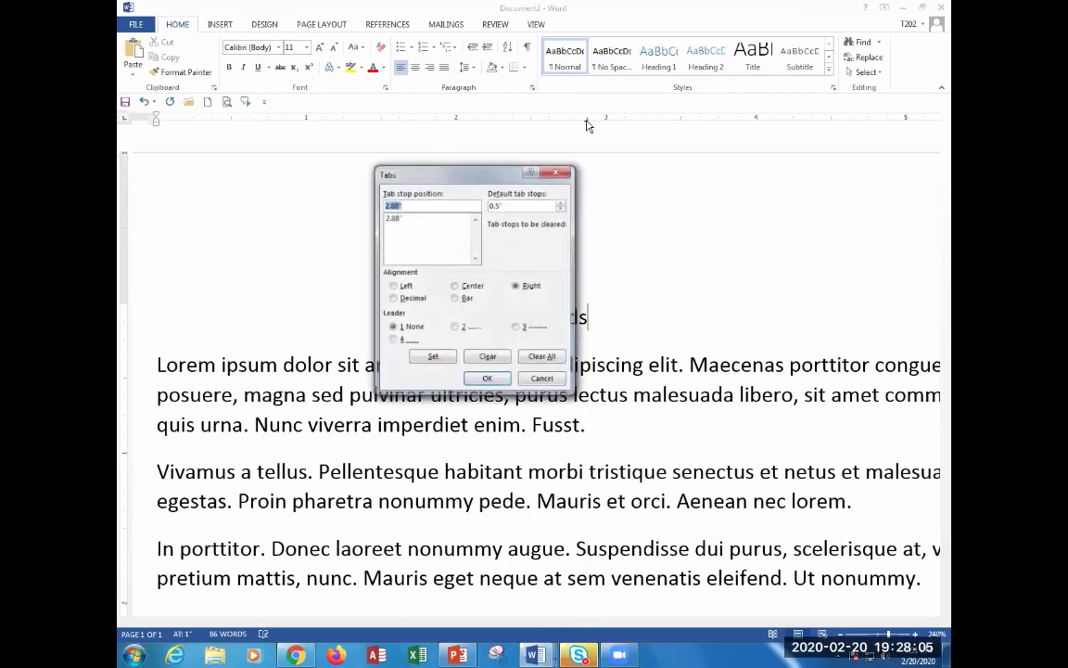
pyautogui.click(456, 287)
pyautogui.click(487, 378)
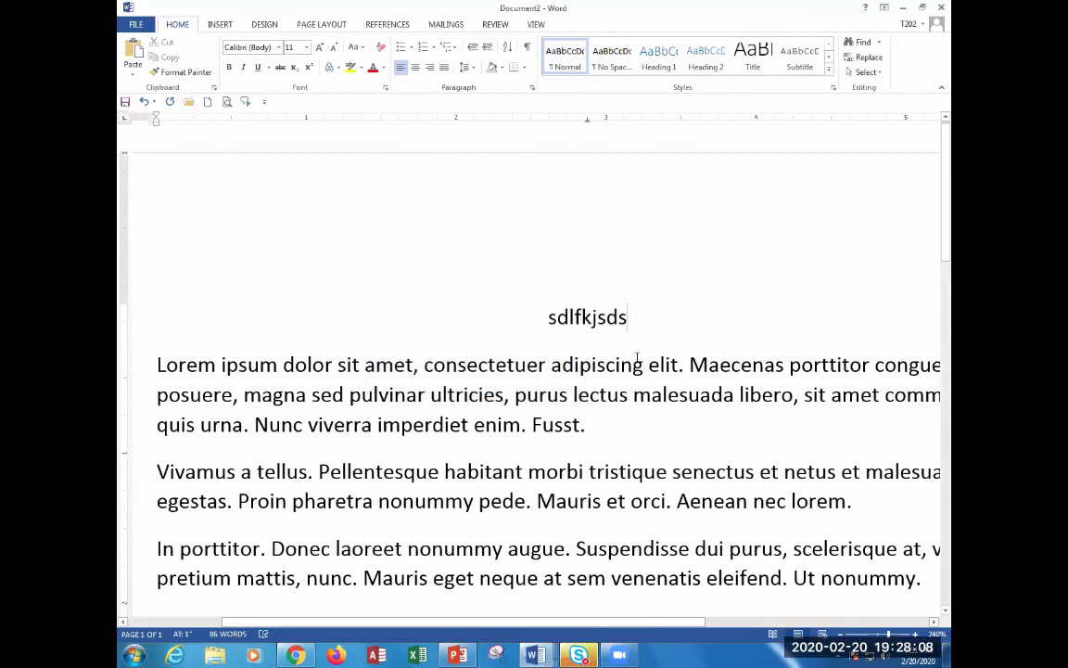
pyautogui.press('BackSpace')
pyautogui.press('BackSpace')
pyautogui.press('BackSpace')
pyautogui.press('BackSpace')
pyautogui.press('BackSpace')
pyautogui.write('sdfk')
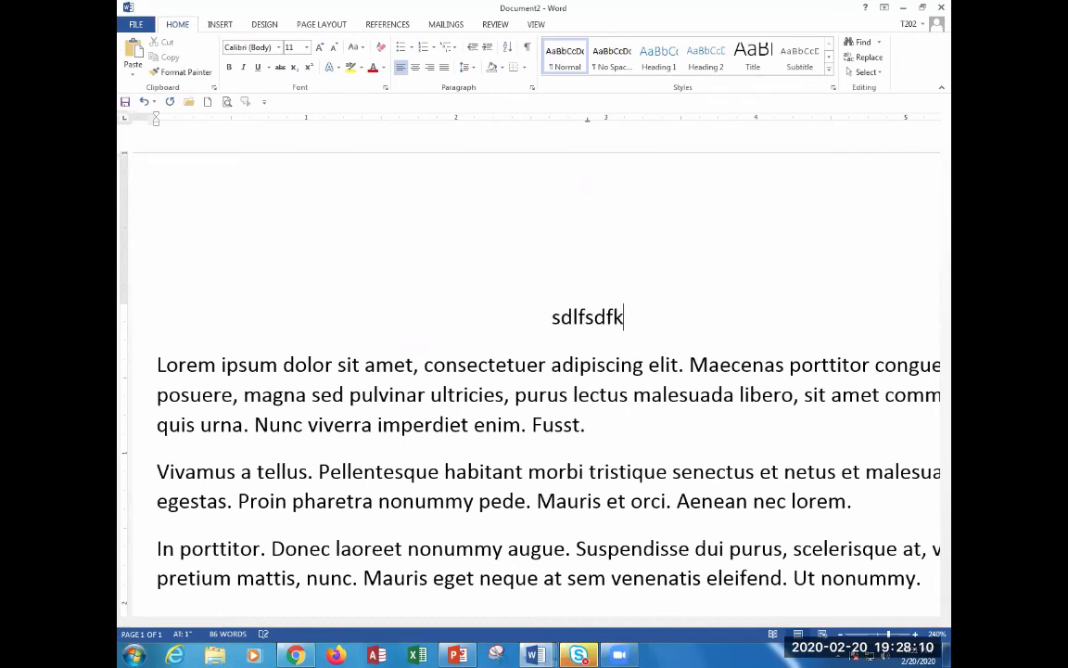
pyautogui.write('sdflkjsdflkjflksdflkjsdfl')
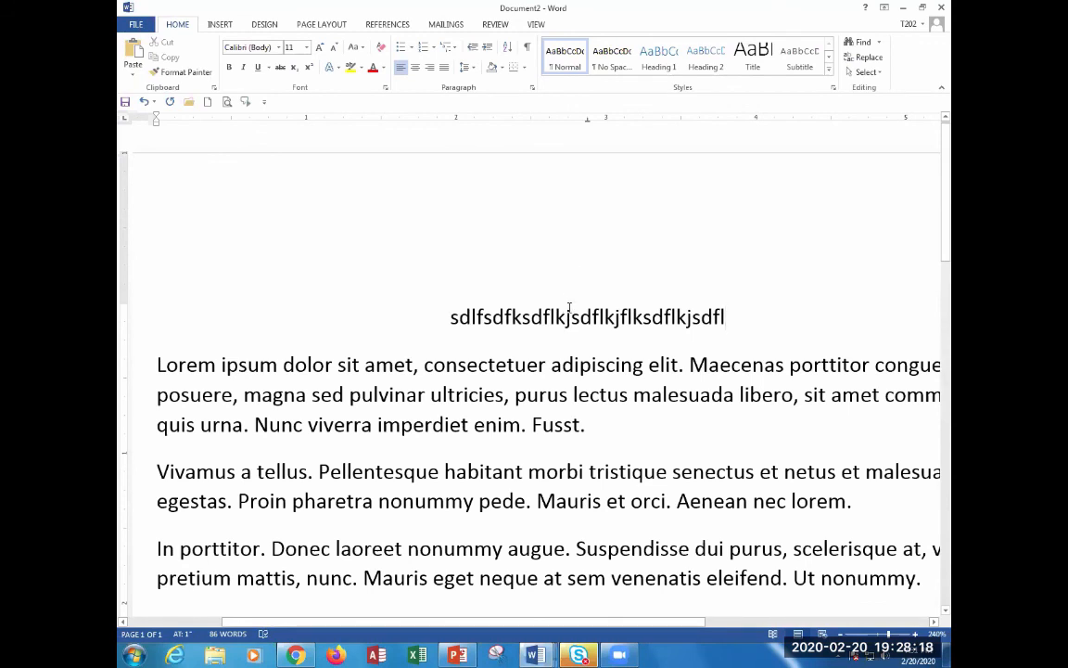
pyautogui.write('s')
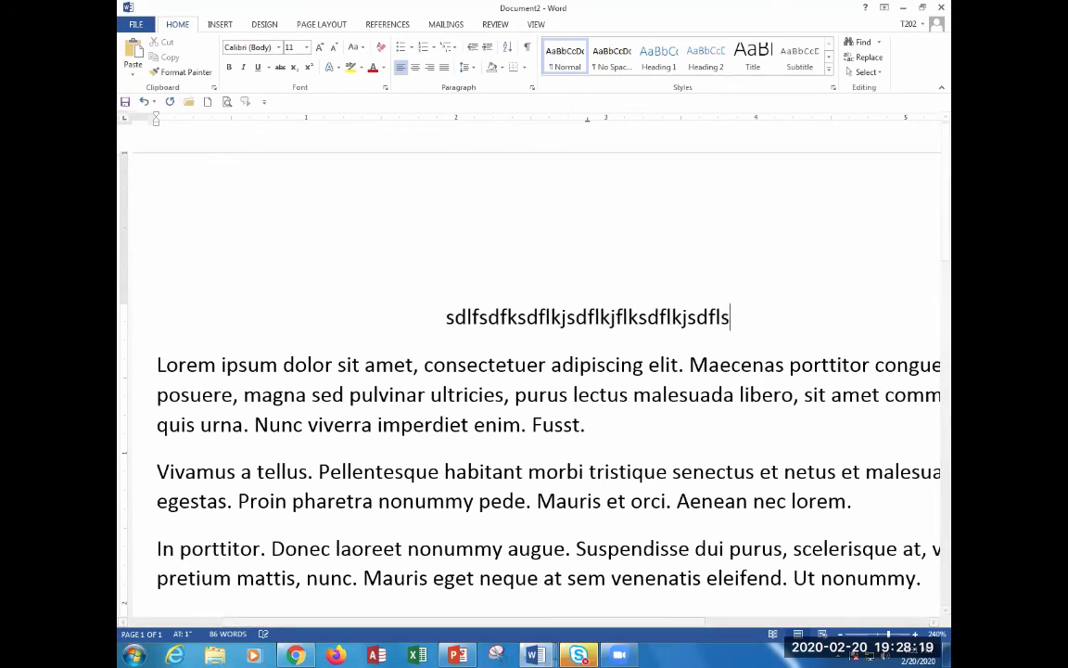
pyautogui.doubleClick(587, 120)
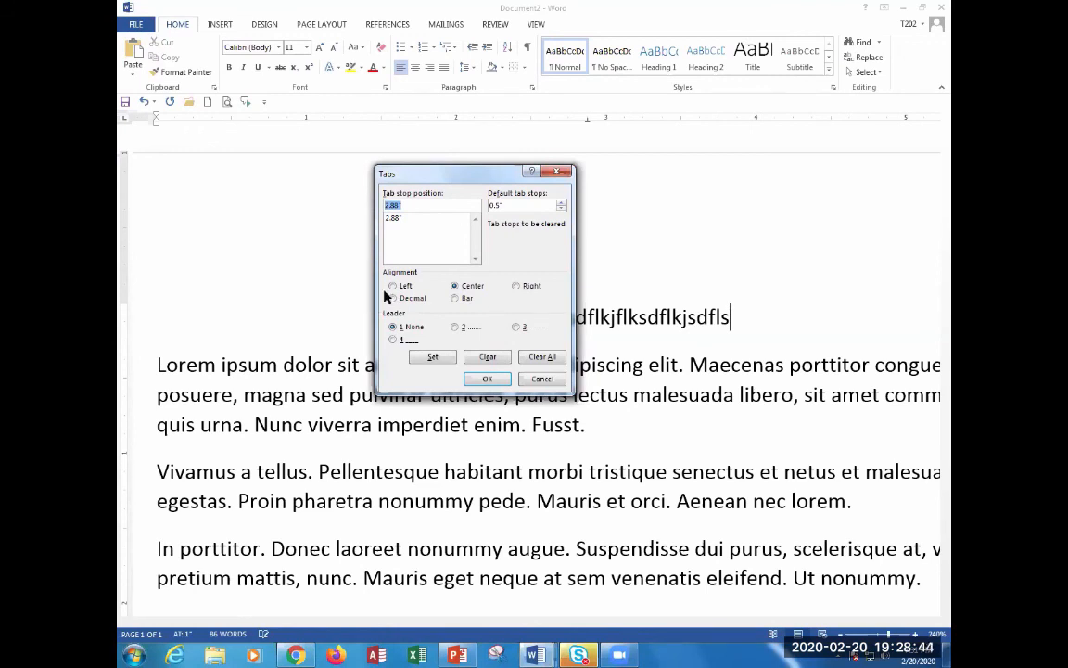
pyautogui.click(456, 301)
pyautogui.click(486, 378)
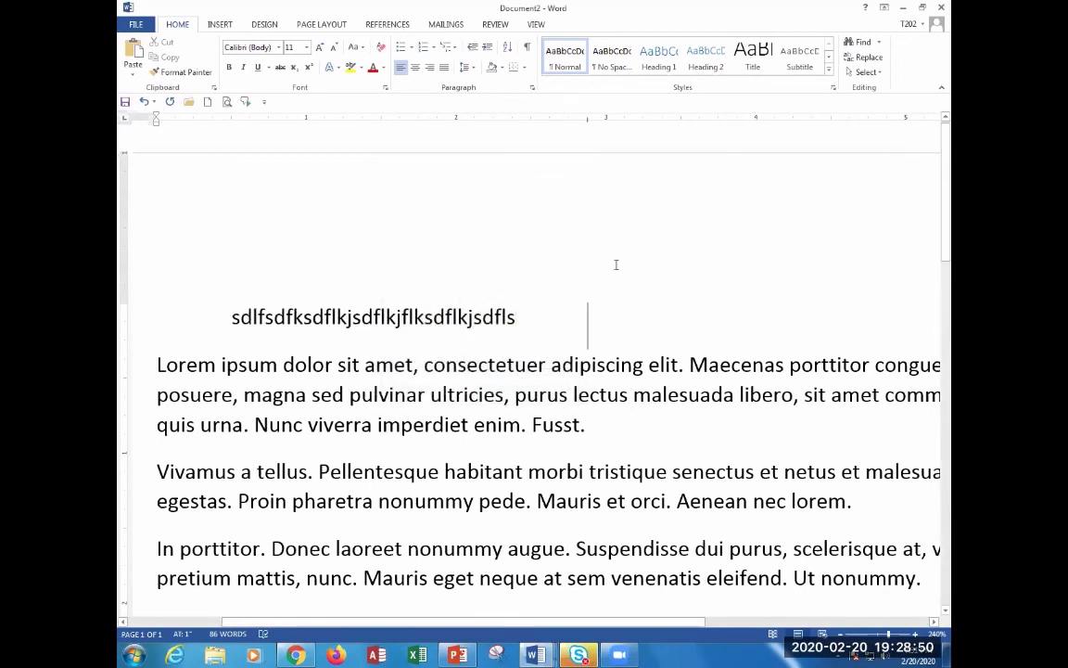
# Drag the bar tab to a new position, then delete the whole practice line.
pyautogui.moveTo(588, 125); pyautogui.dragTo(427, 132)
pyautogui.tripleClick(476, 328)
pyautogui.press('Delete')
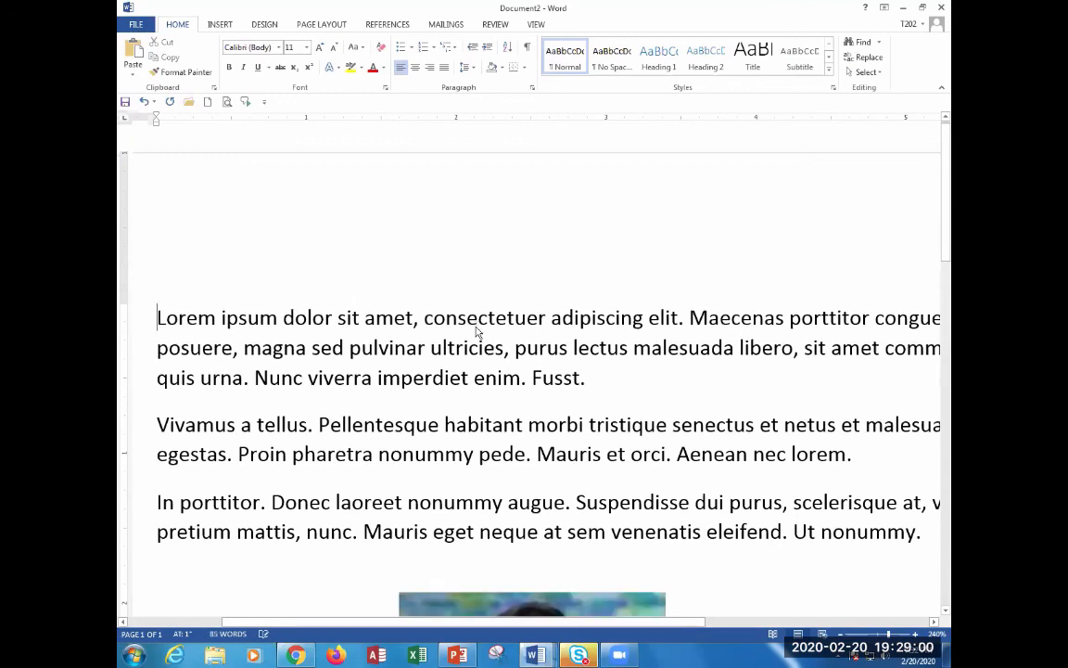
# Switch from Document2 back to the Document1 letterhead window.
pyautogui.hotkey('alt', 'Tab')
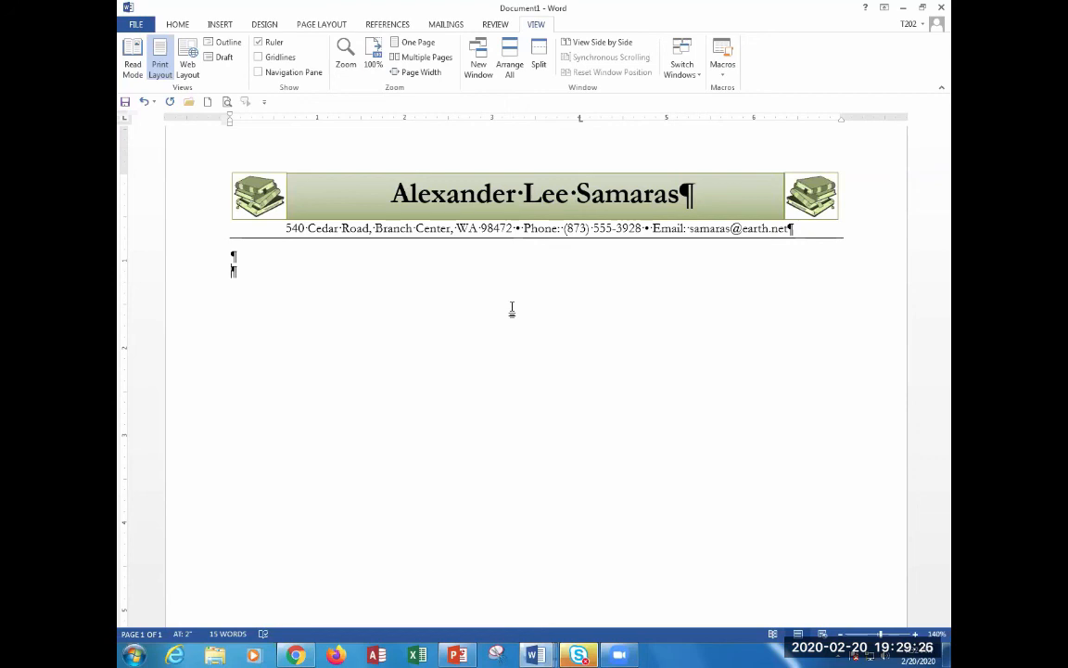
pyautogui.click(245, 195)
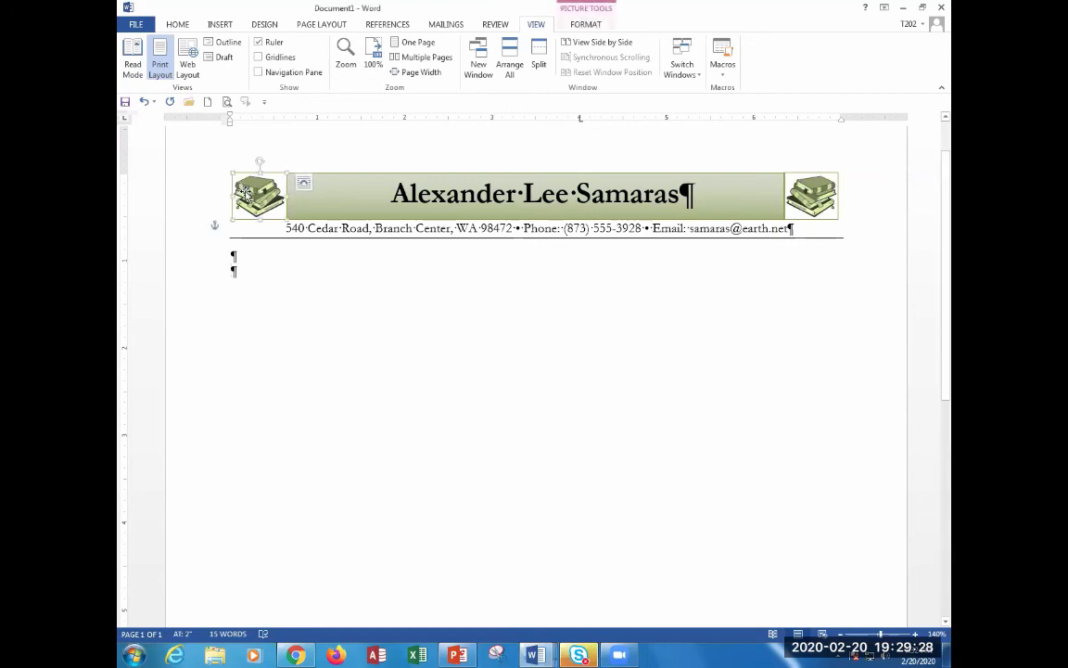
pyautogui.doubleClick(246, 195)
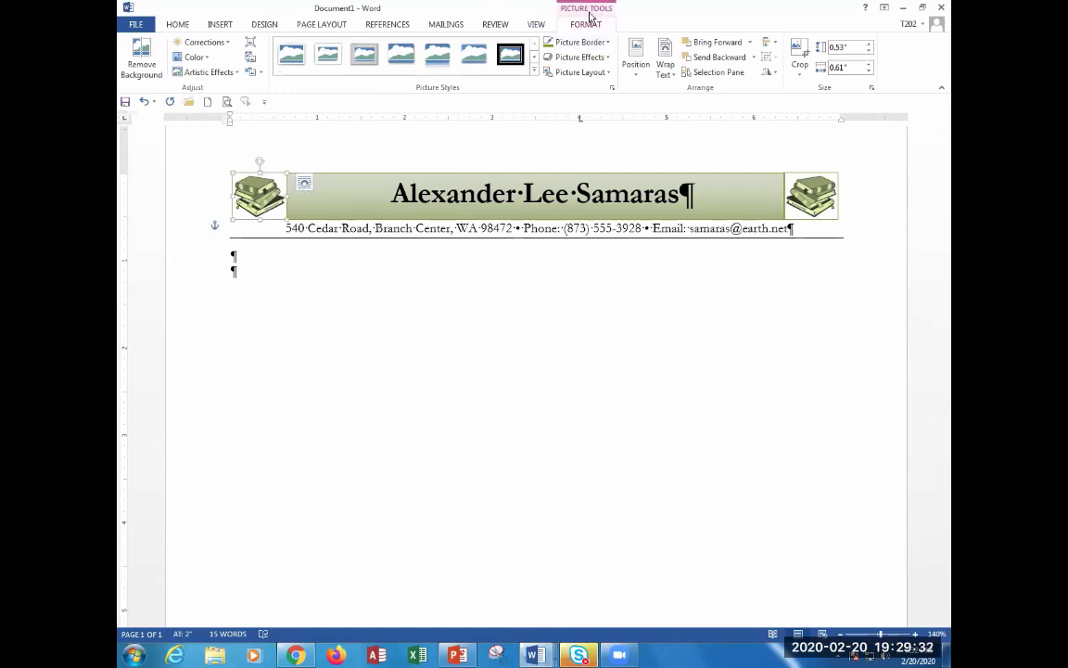
pyautogui.click(194, 57)
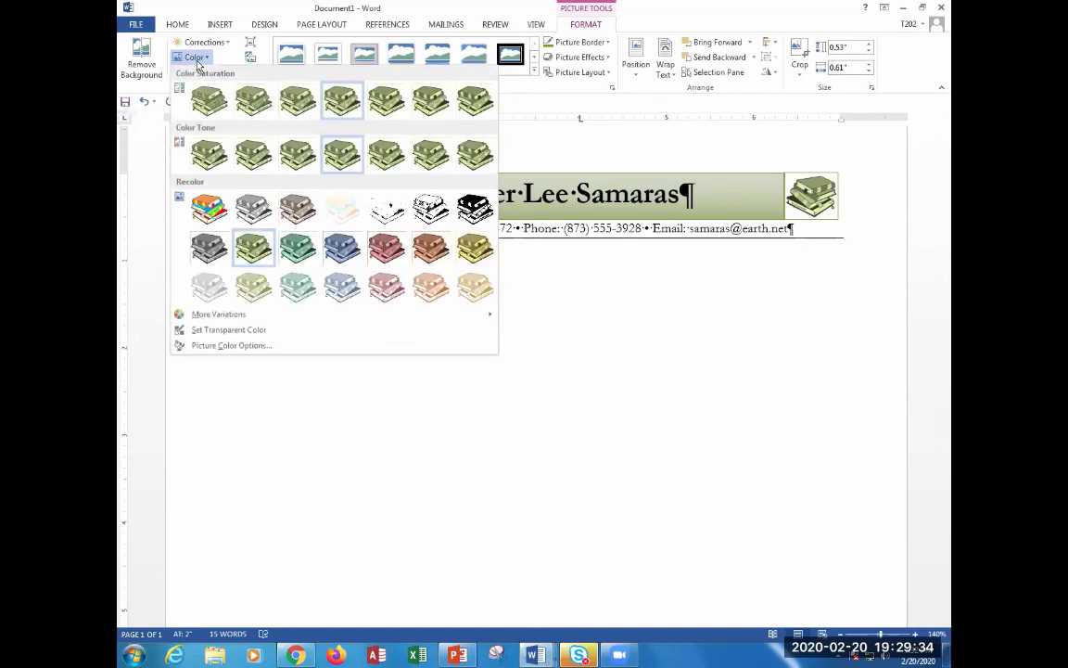
pyautogui.click(232, 330)
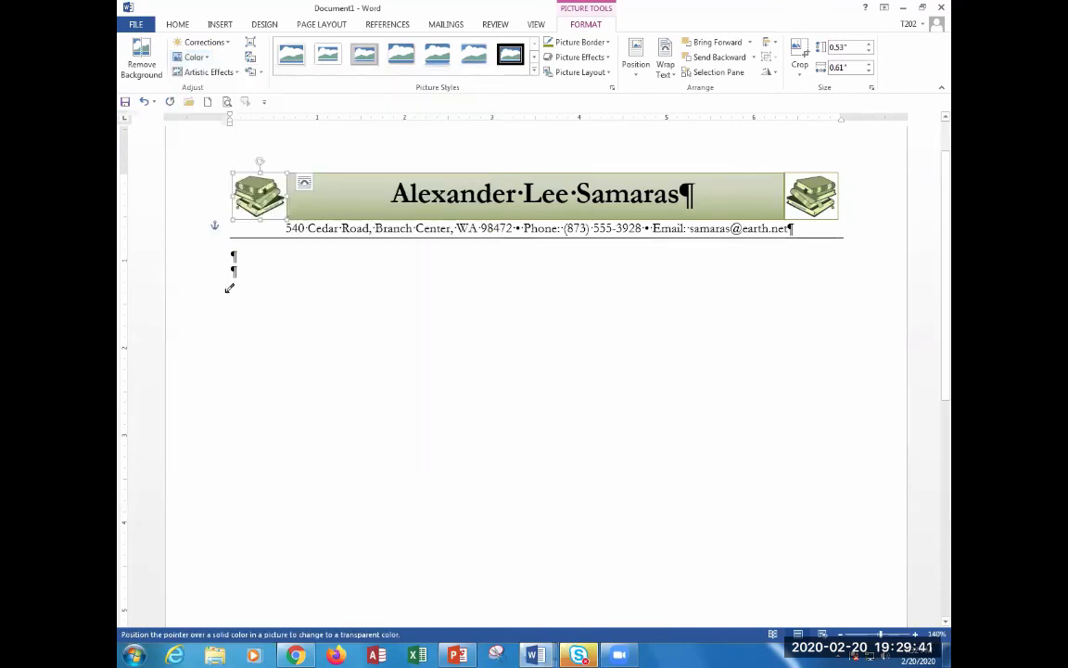
pyautogui.click(259, 178)
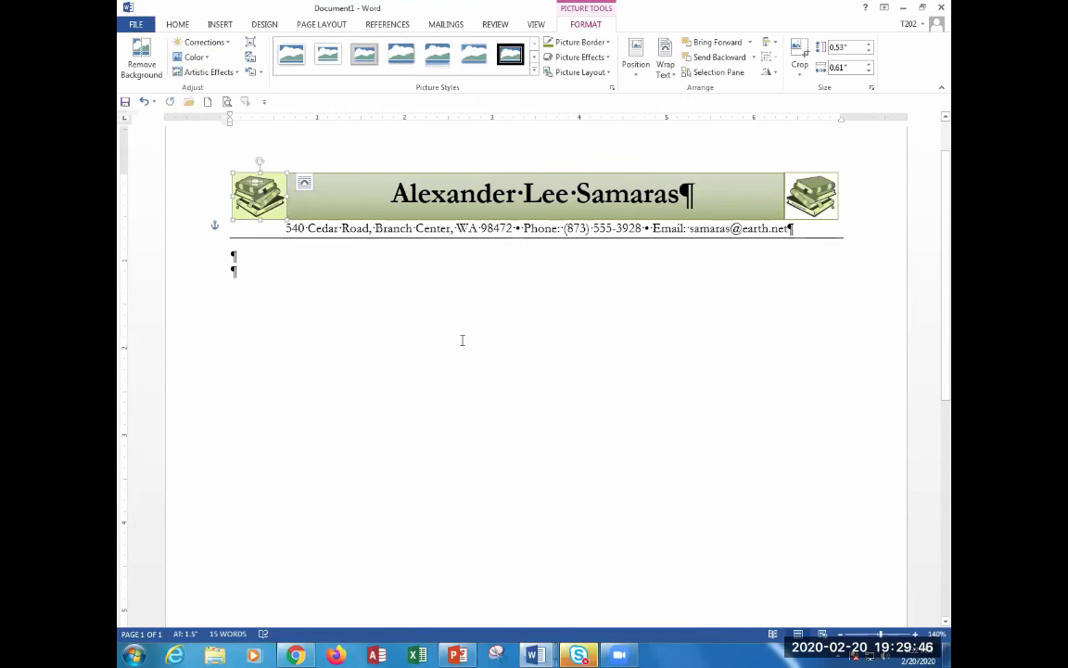
pyautogui.hotkey('ctrl', 'z')
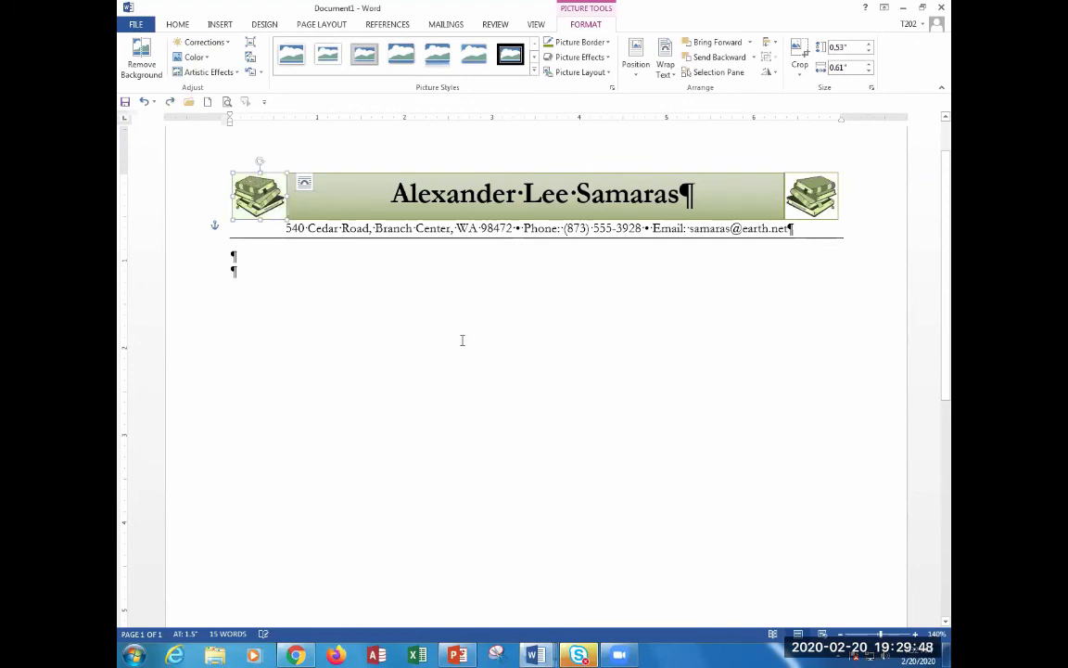
pyautogui.click(469, 352)
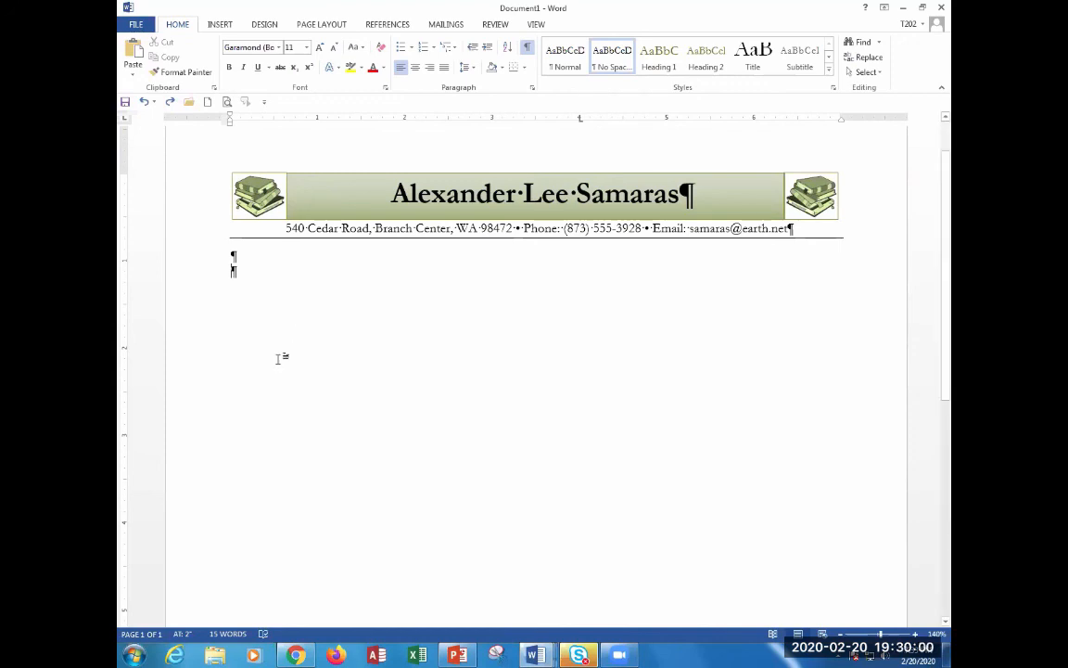
pyautogui.hotkey('alt', 'Tab')
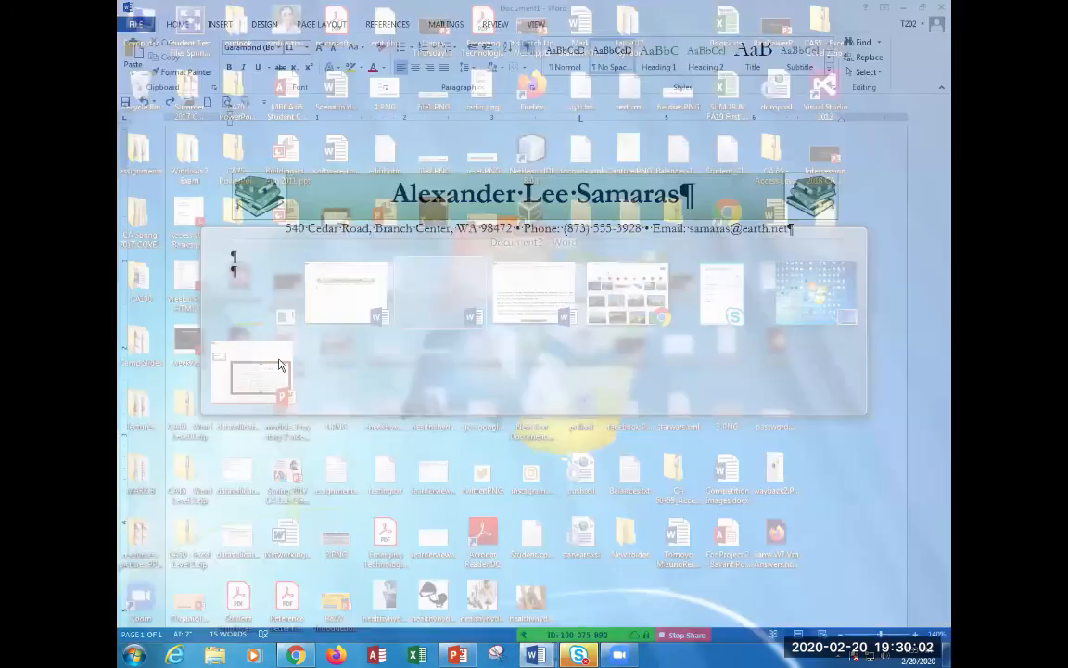
pyautogui.hotkey('alt', 'Tab')
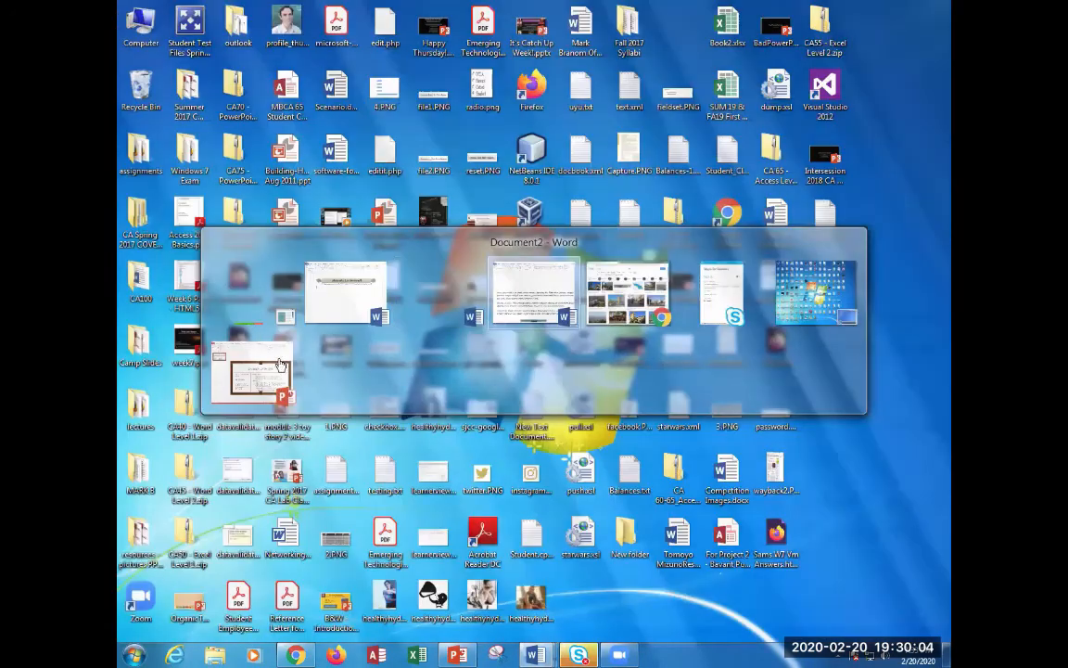
pyautogui.hotkey('alt', 'Tab')
pyautogui.click(188, 12)
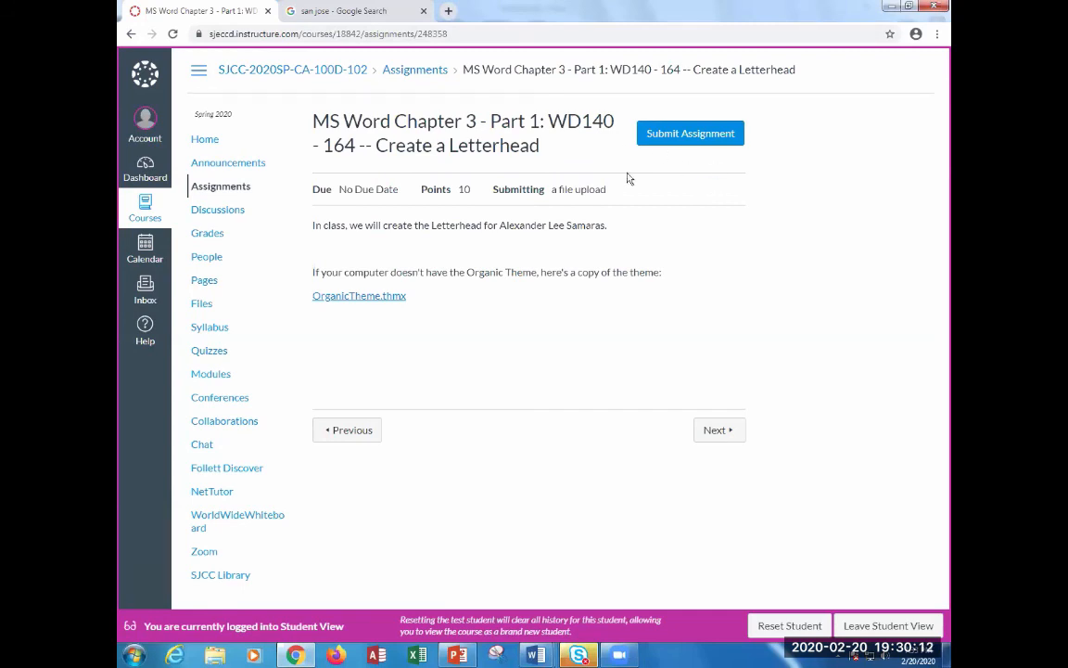
pyautogui.click(535, 655)
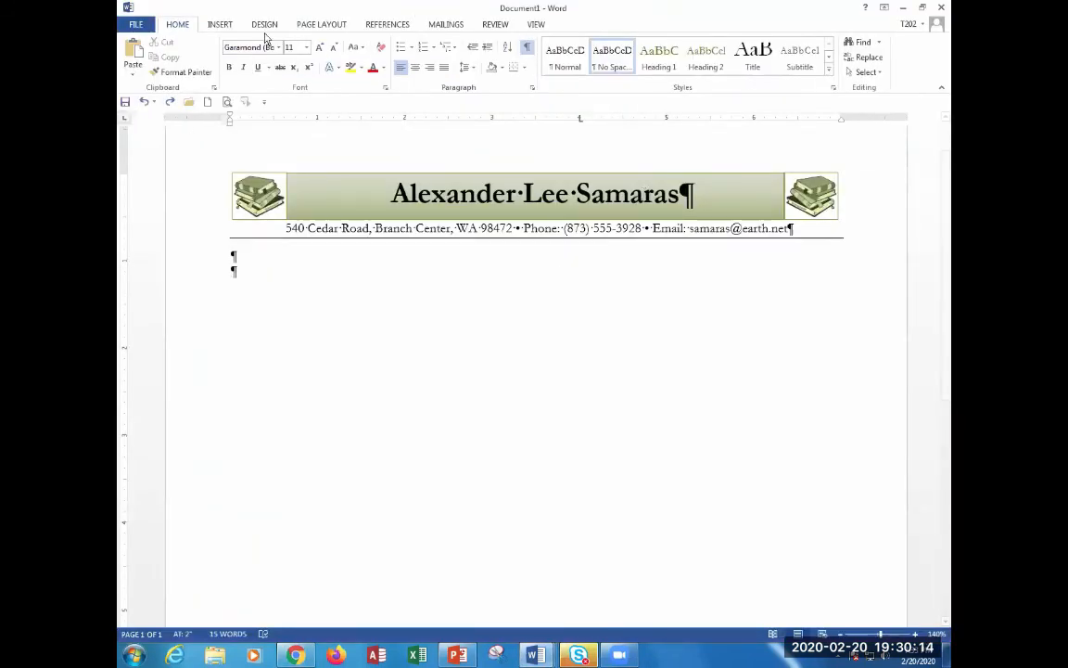
# Save as a .docx named with the student's name plus 'Letterhead', then hide formatting marks.
pyautogui.hotkey('ctrl', 's')
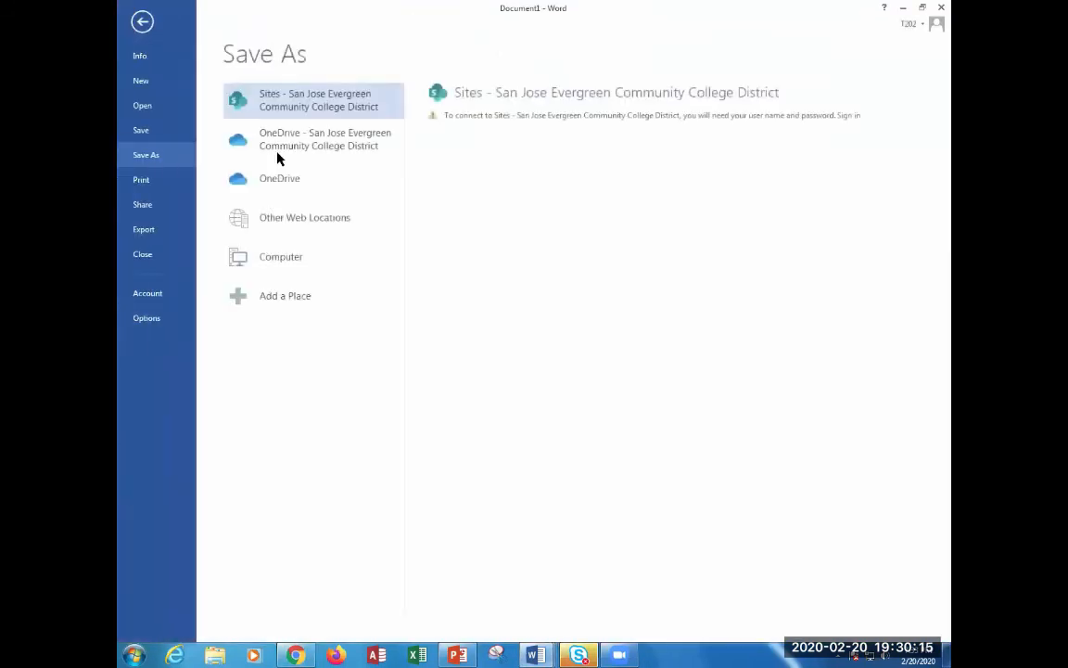
pyautogui.click(298, 265)
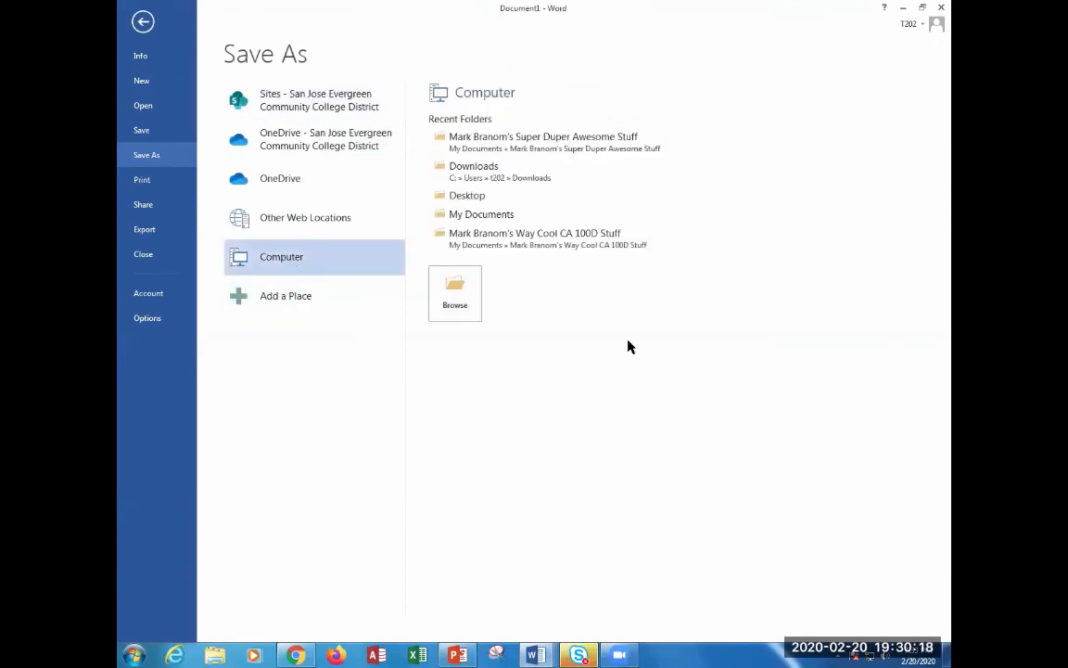
pyautogui.click(530, 154)
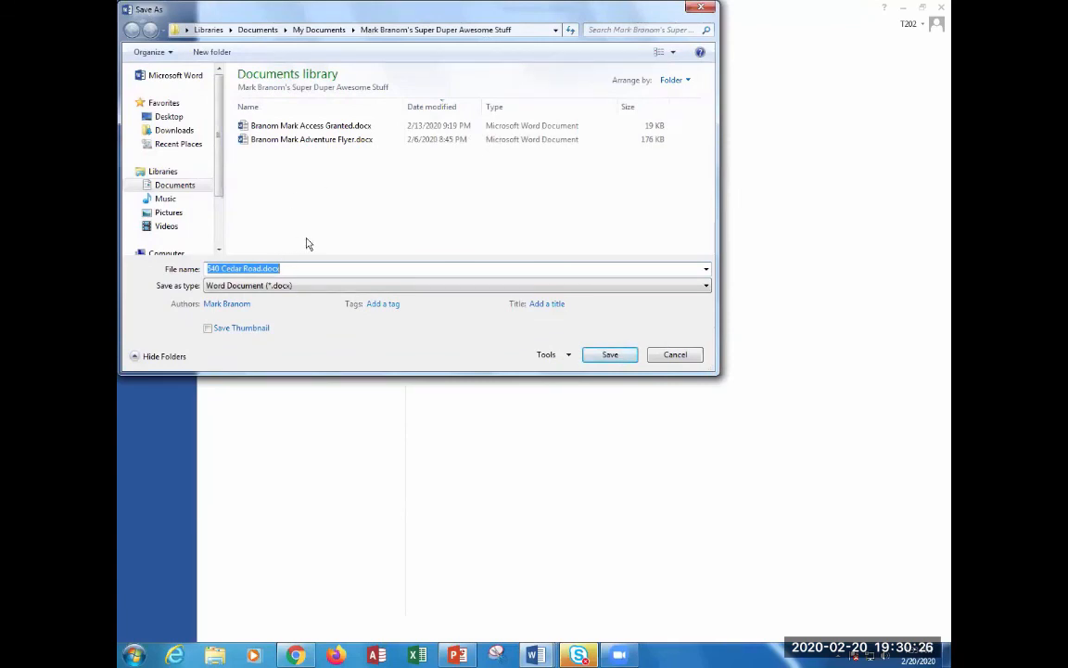
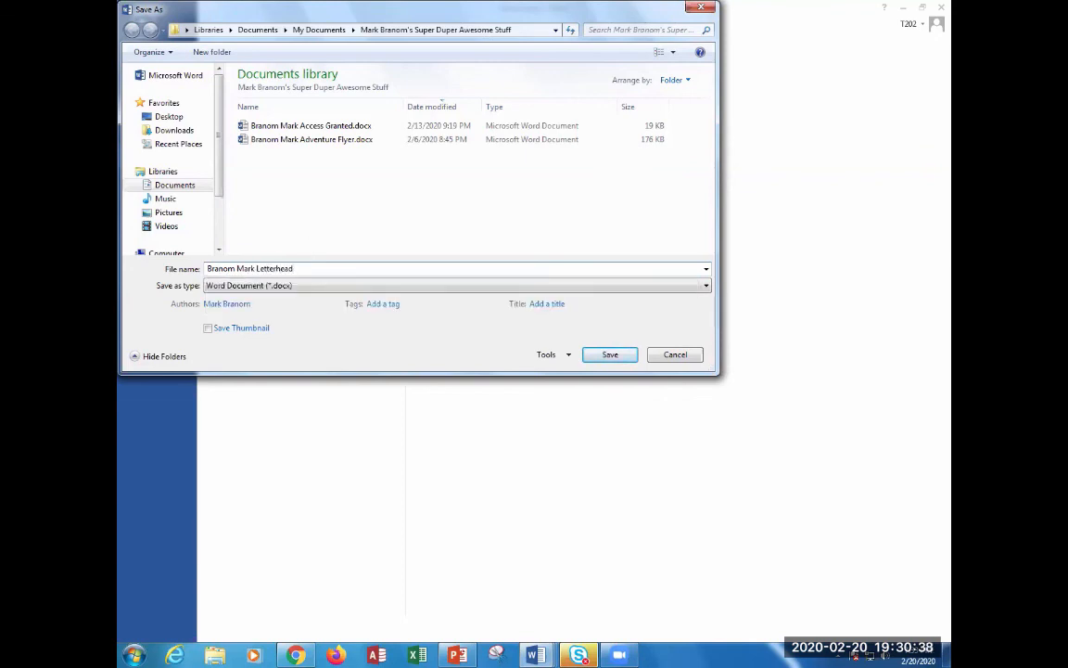
pyautogui.press('Return')
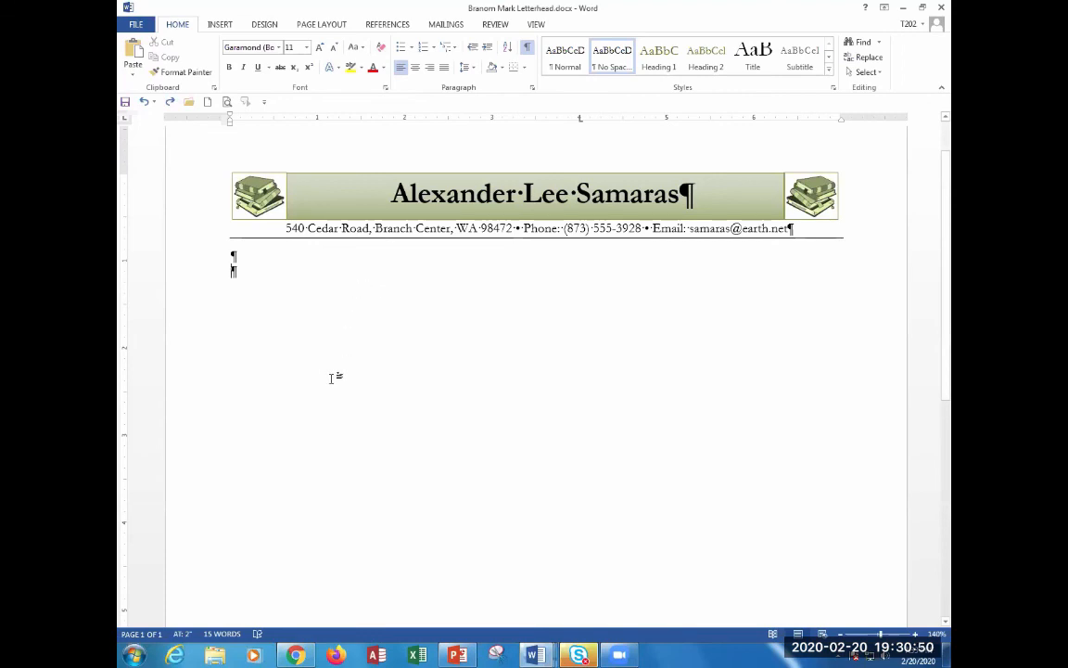
pyautogui.click(527, 46)
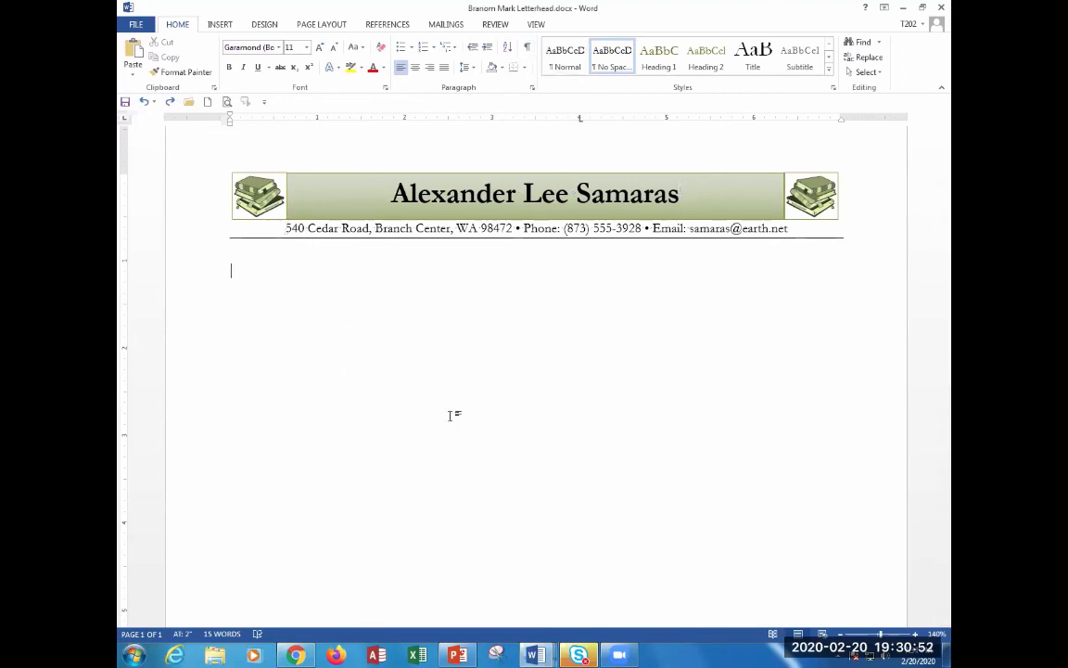
# Attach the saved letterhead .docx to the Create a Letterhead assignment submission in Canvas.
pyautogui.hotkey('alt', 'Tab')
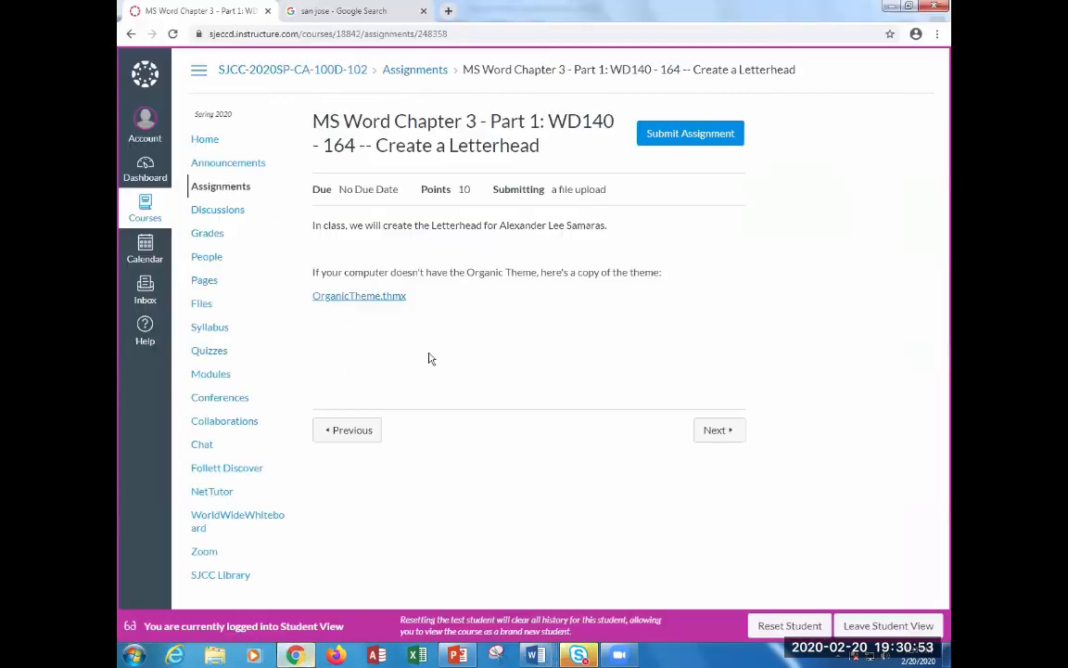
pyautogui.click(643, 139)
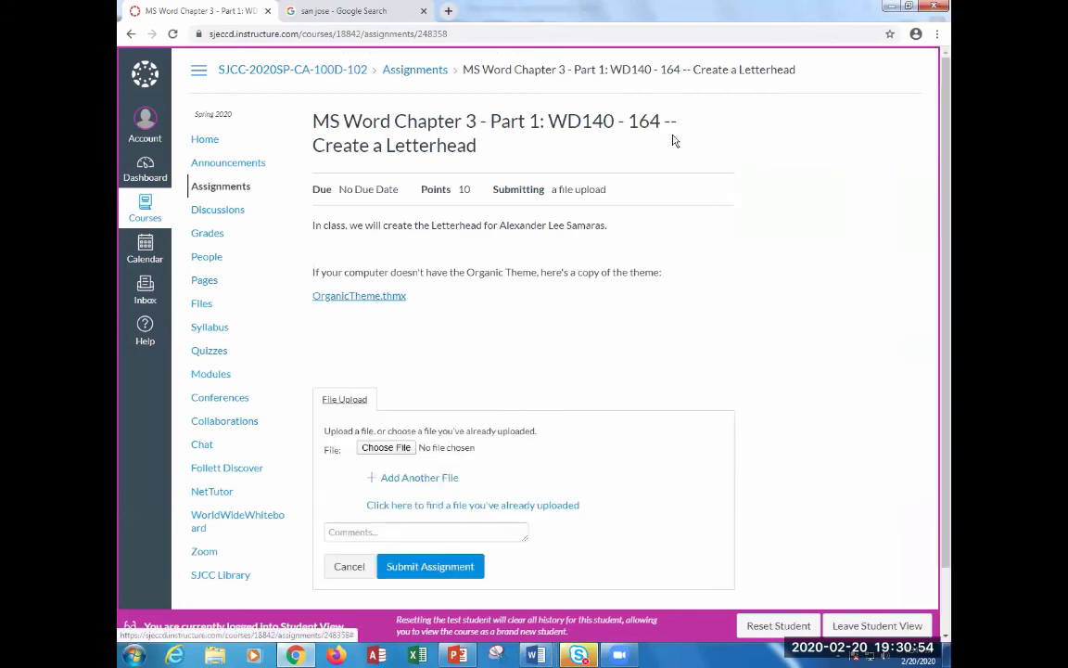
pyautogui.click(399, 449)
pyautogui.click(384, 117)
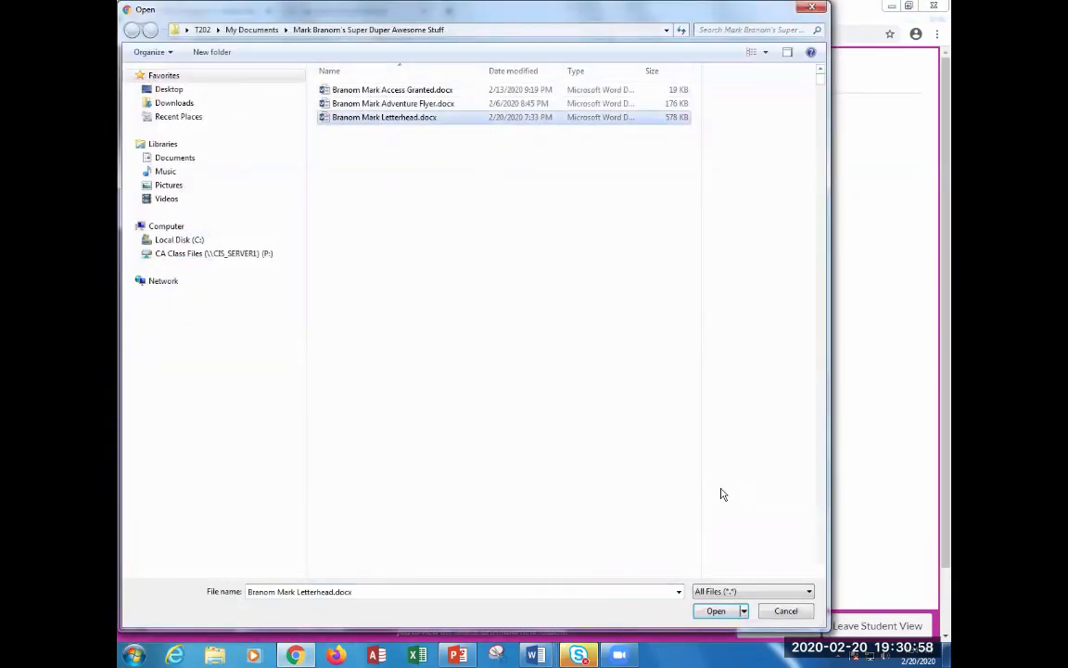
pyautogui.click(715, 610)
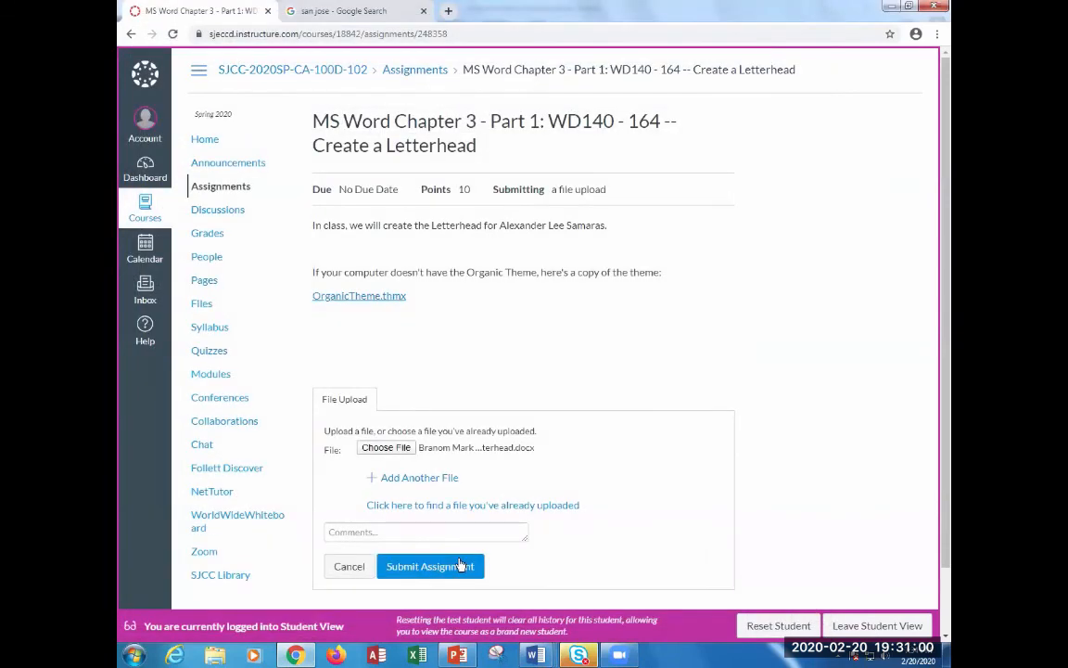
# Submit the assignment, then open the Chapter 3 Part 2 Create A Business Letter assignment.
pyautogui.click(461, 565)
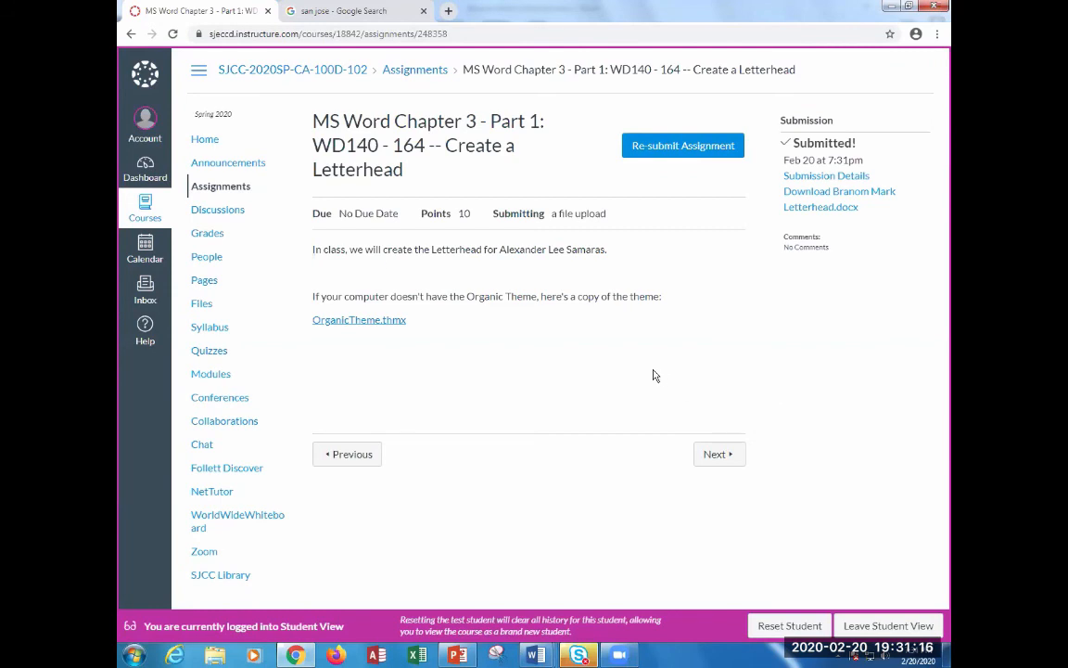
pyautogui.click(220, 186)
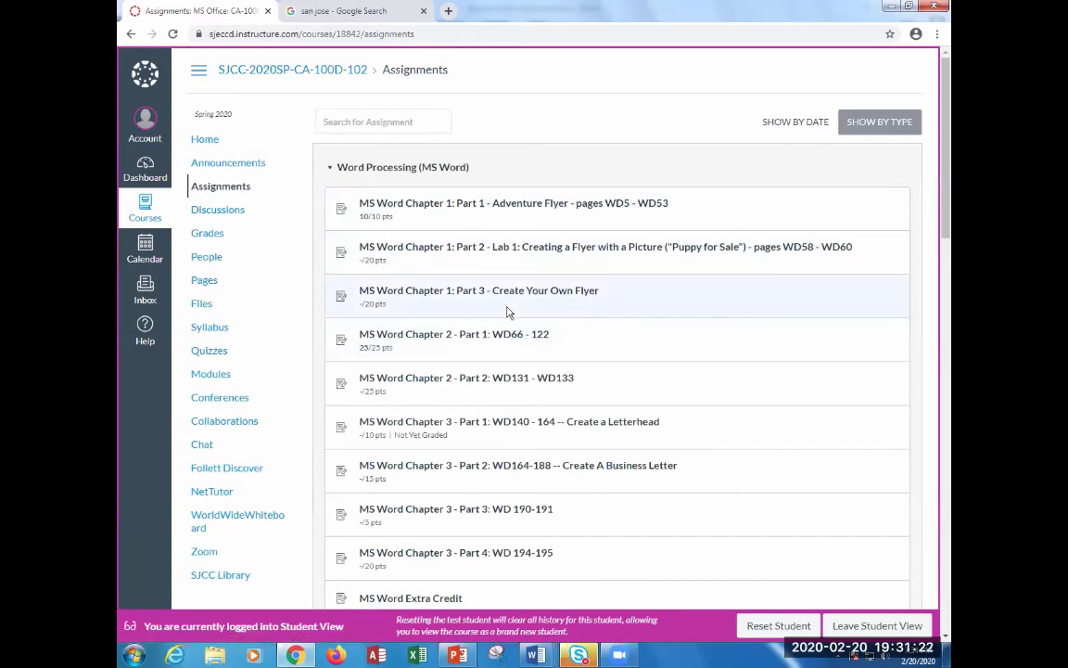
pyautogui.click(567, 466)
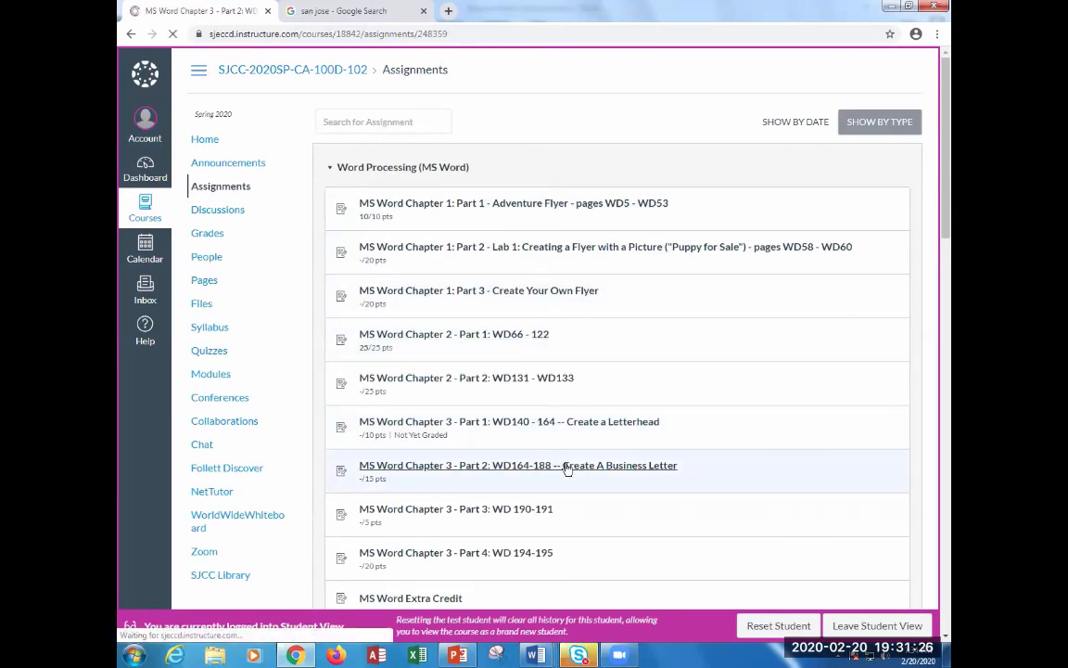